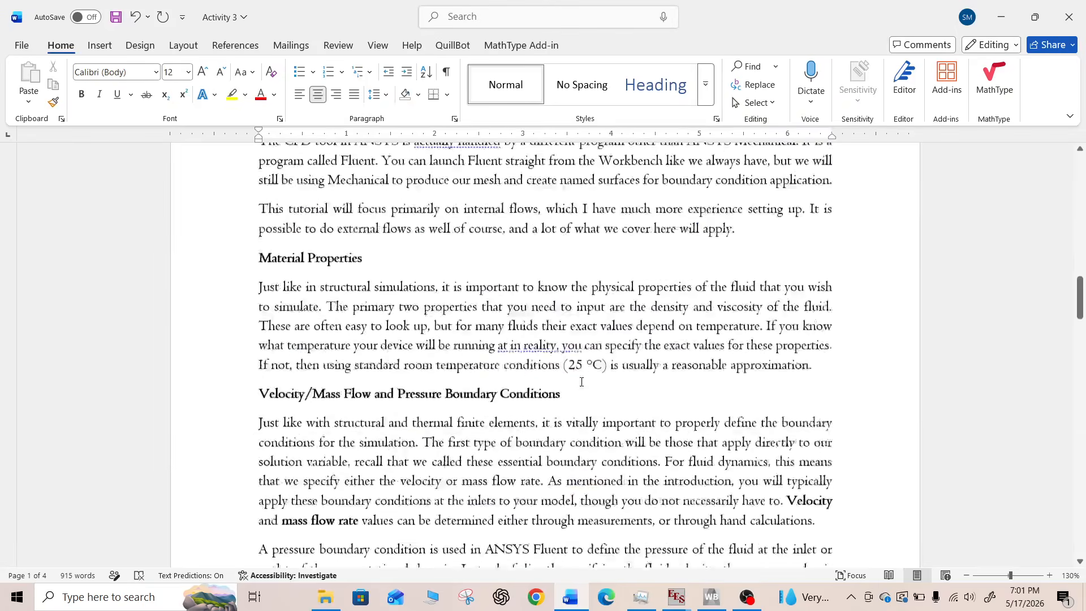
Review the Material Properties section on fluid properties and temperature, with a brief look at the empty project in ANSYS Workbench
{"action": "scroll", "coordinate": [567, 389], "scroll_direction": "up", "scroll_amount": 3}
{"action": "scroll", "coordinate": [567, 389], "scroll_direction": "up", "scroll_amount": 3}
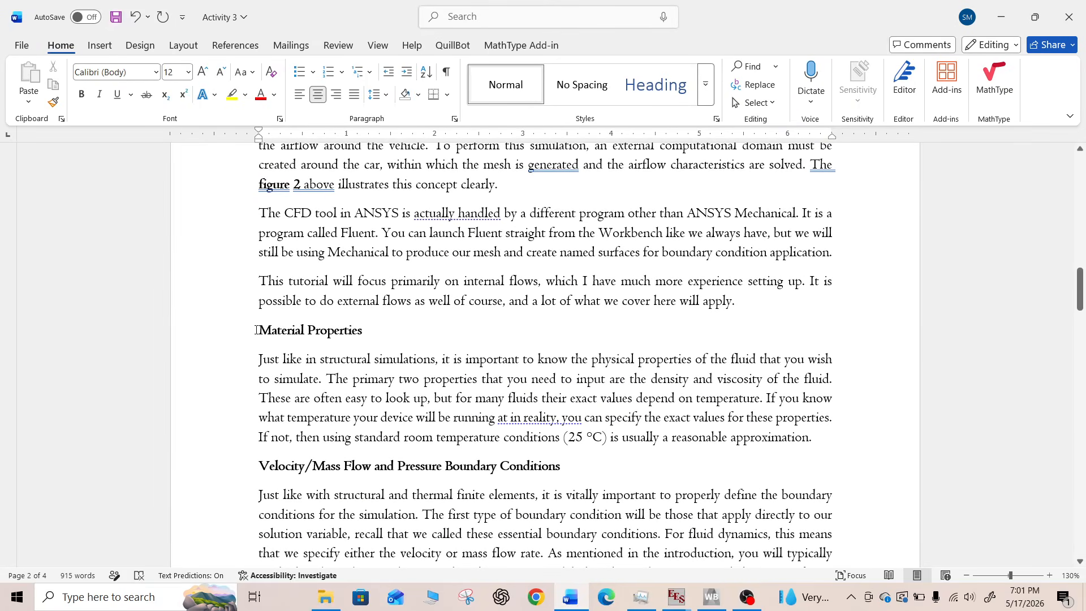
{"action": "left_click_drag", "start_coordinate": [259, 331], "coordinate": [369, 344]}
{"action": "left_click", "coordinate": [375, 361]}
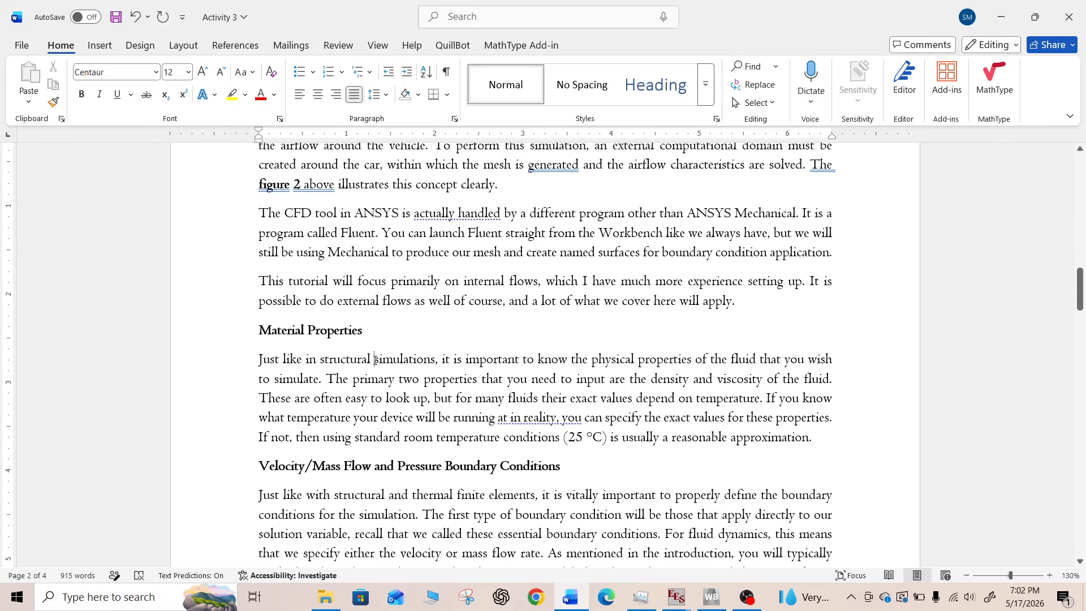
{"action": "scroll", "coordinate": [375, 360], "scroll_direction": "up", "scroll_amount": 2}
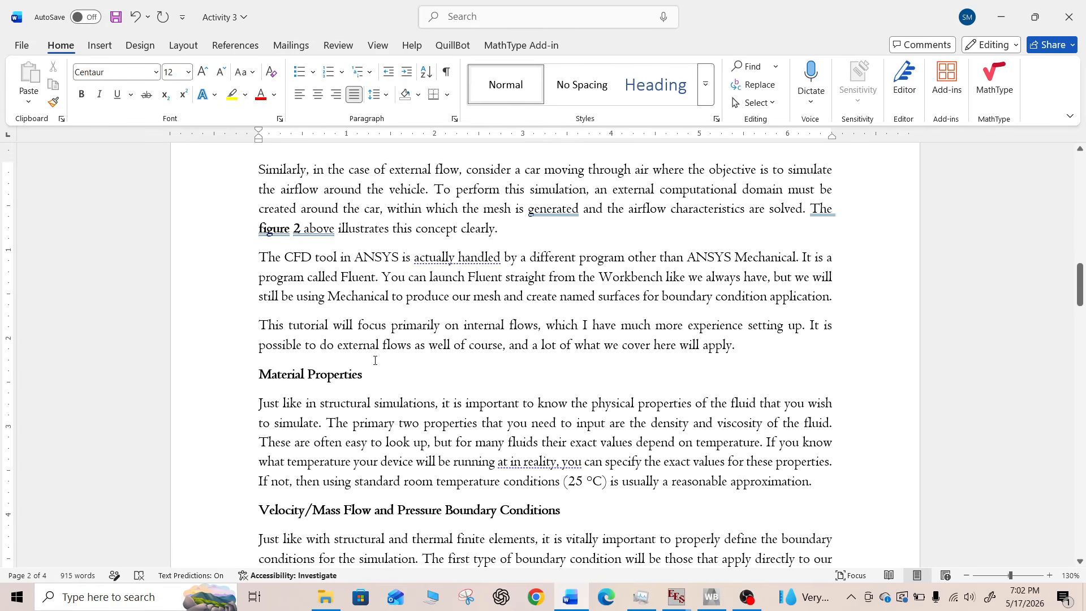
{"action": "left_click", "coordinate": [711, 597]}
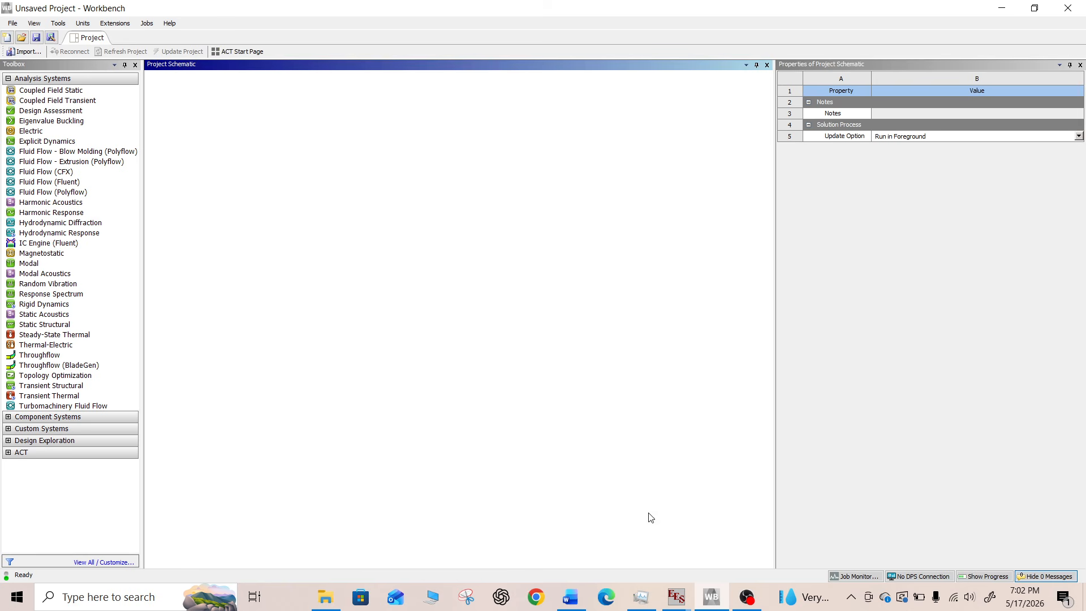
{"action": "left_click", "coordinate": [718, 603]}
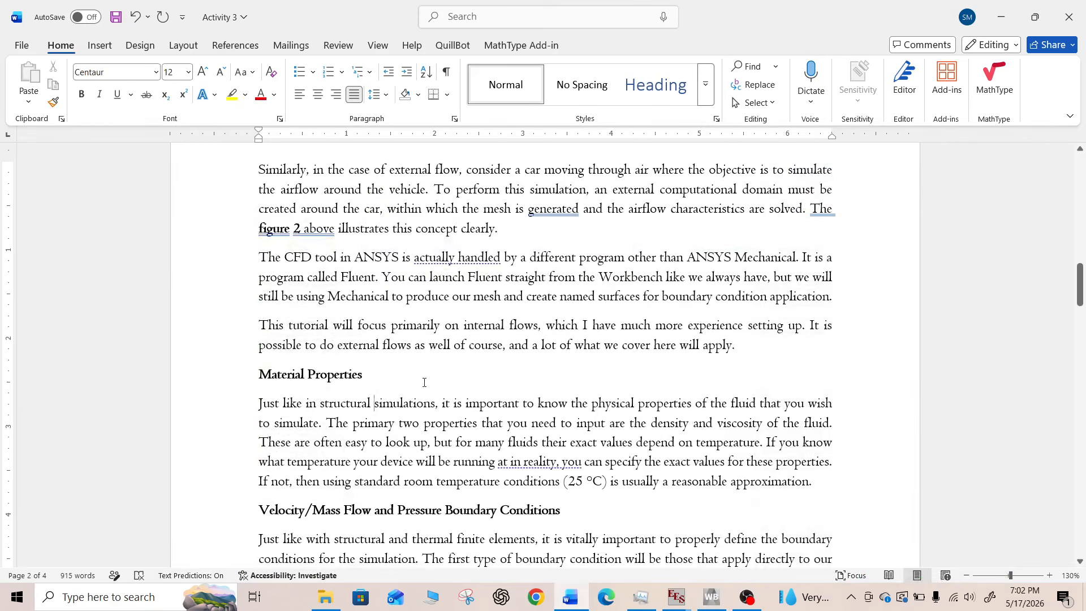
{"action": "scroll", "coordinate": [424, 382], "scroll_direction": "down", "scroll_amount": 2}
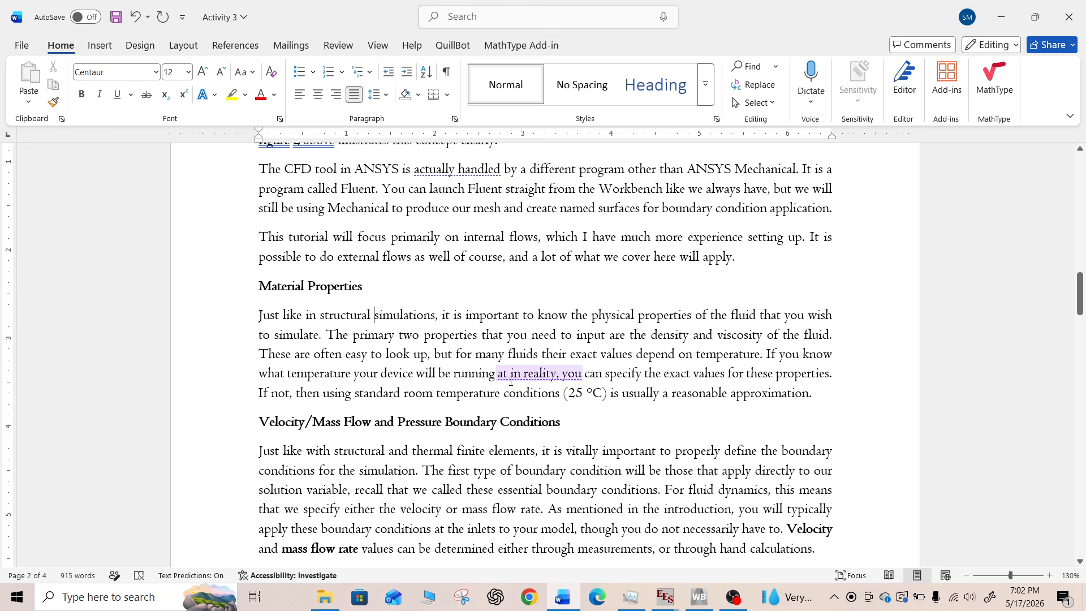
{"action": "left_click", "coordinate": [446, 374]}
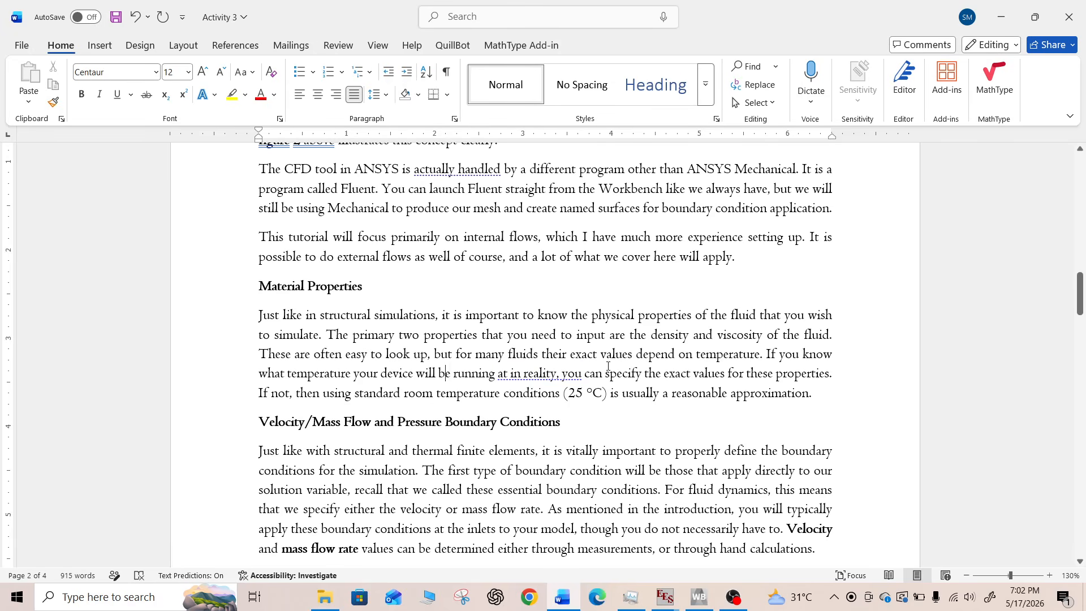
{"action": "left_click", "coordinate": [538, 371]}
{"action": "left_click", "coordinate": [410, 371]}
Make the words "density" and "viscosity" bold in the Material Properties paragraph
{"action": "left_click_drag", "start_coordinate": [651, 336], "coordinate": [690, 339]}
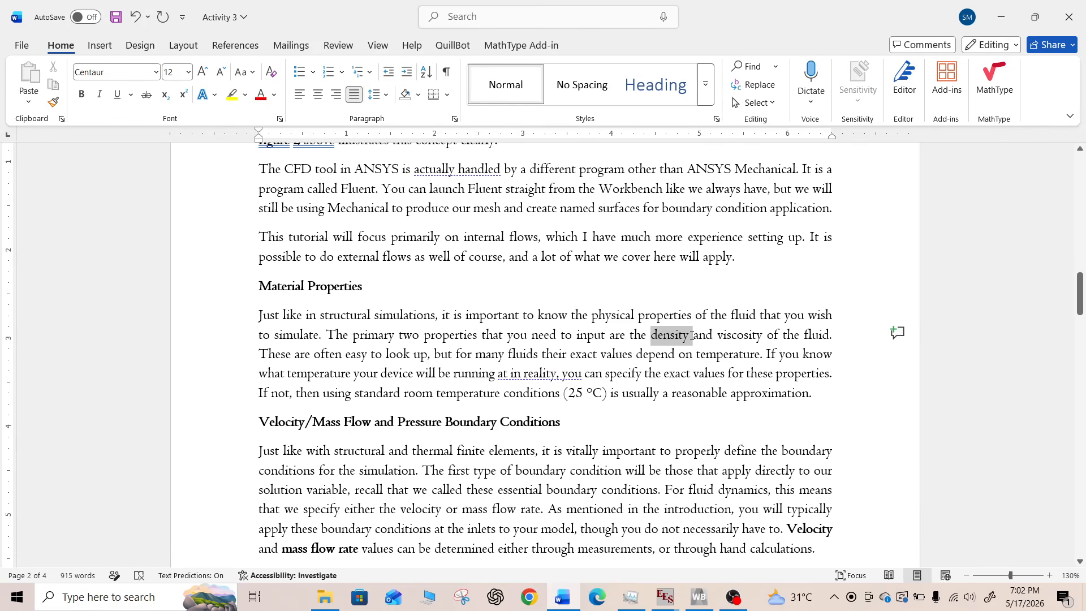
{"action": "key", "text": "ctrl+b"}
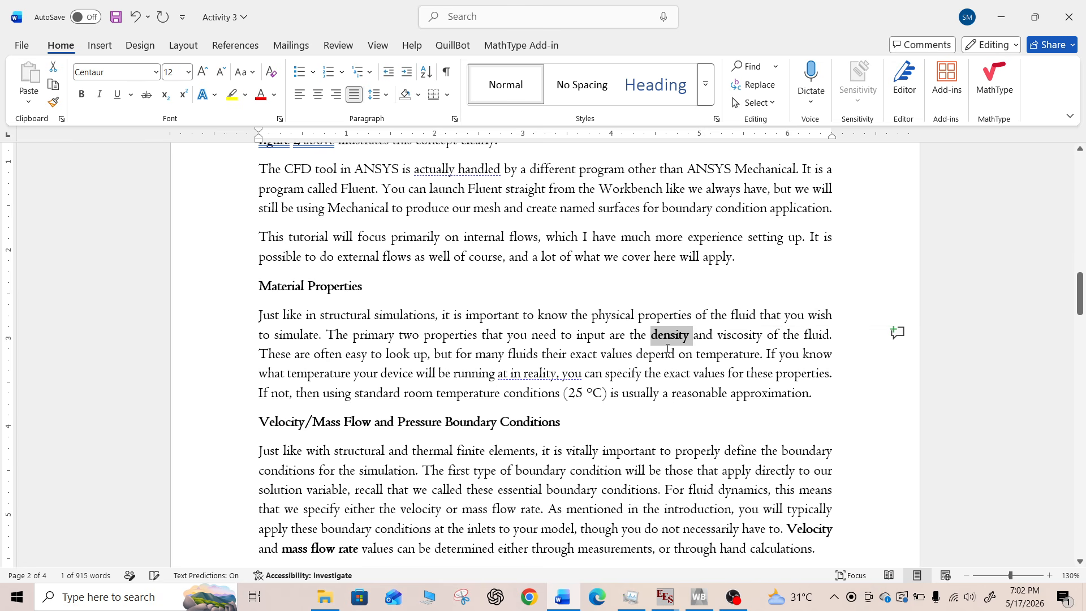
{"action": "left_click_drag", "start_coordinate": [718, 336], "coordinate": [763, 338]}
{"action": "key", "text": "ctrl+b"}
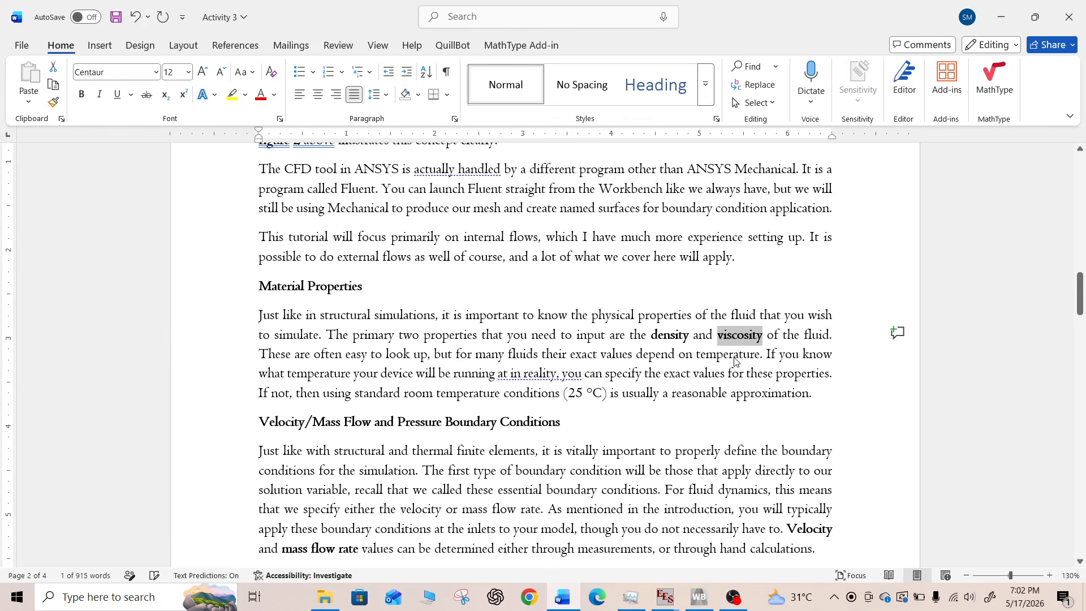
{"action": "left_click", "coordinate": [711, 390]}
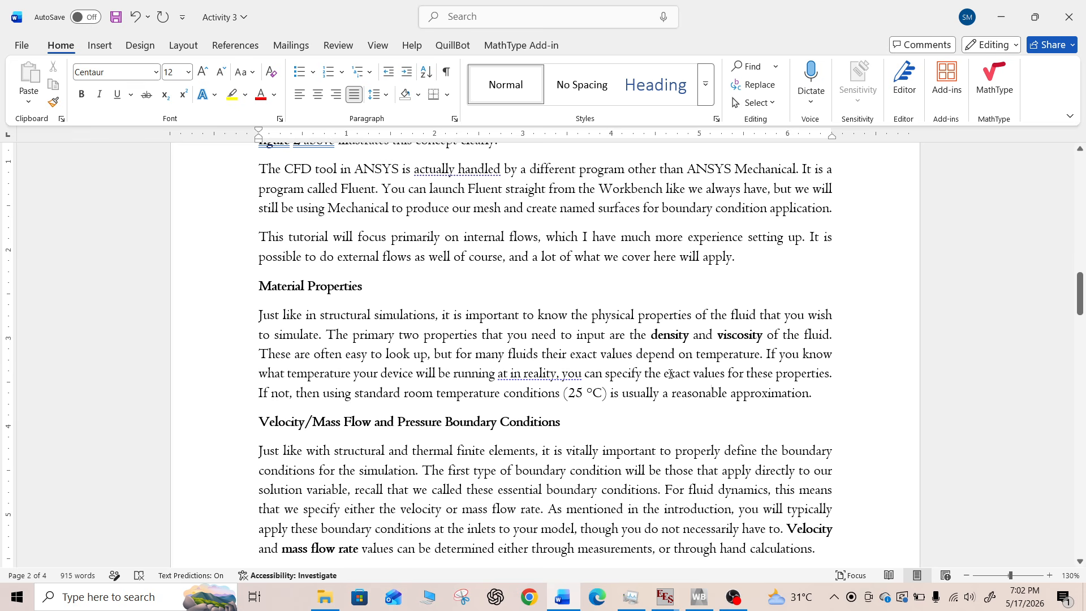
Look over the Velocity/Mass Flow and Pressure Boundary Conditions section and the computational domain figure of Problem 1
{"action": "scroll", "coordinate": [670, 374], "scroll_direction": "down", "scroll_amount": 3}
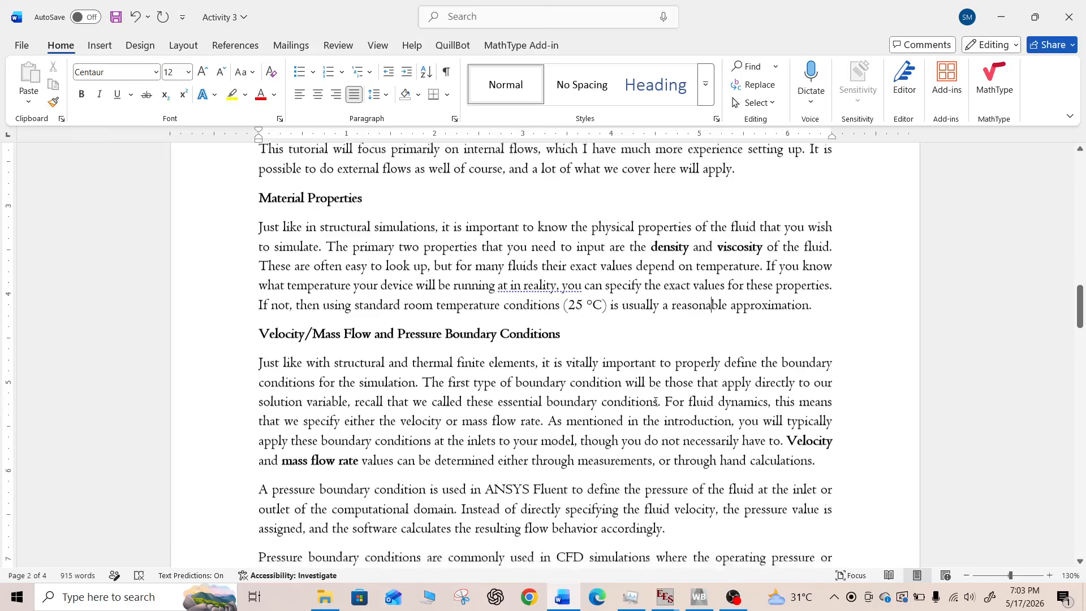
{"action": "left_click_drag", "start_coordinate": [367, 159], "coordinate": [259, 156]}
{"action": "left_click", "coordinate": [373, 296]}
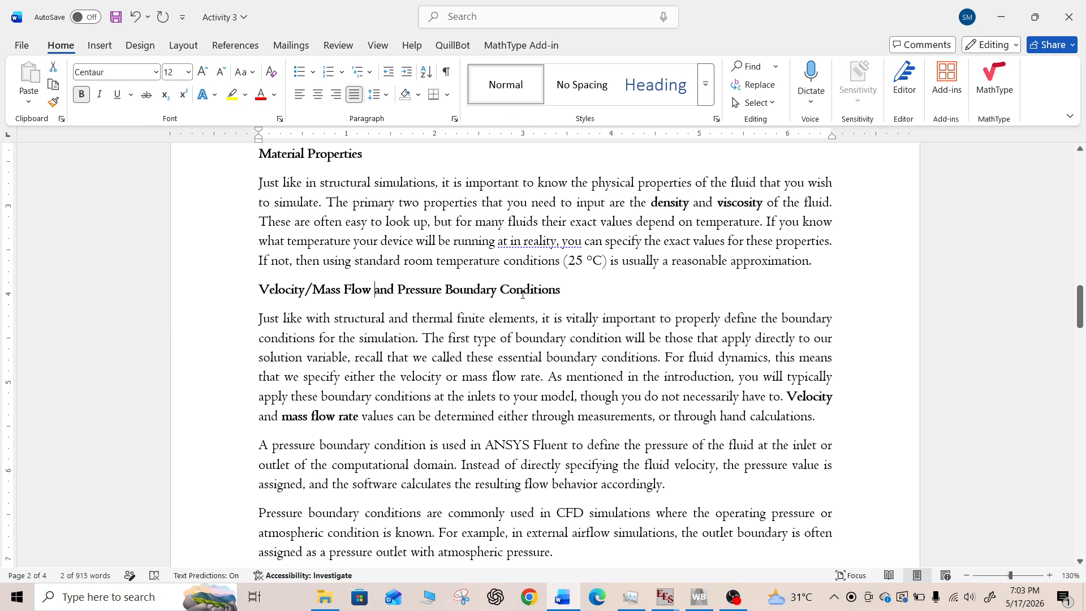
{"action": "left_click_drag", "start_coordinate": [560, 290], "coordinate": [259, 291]}
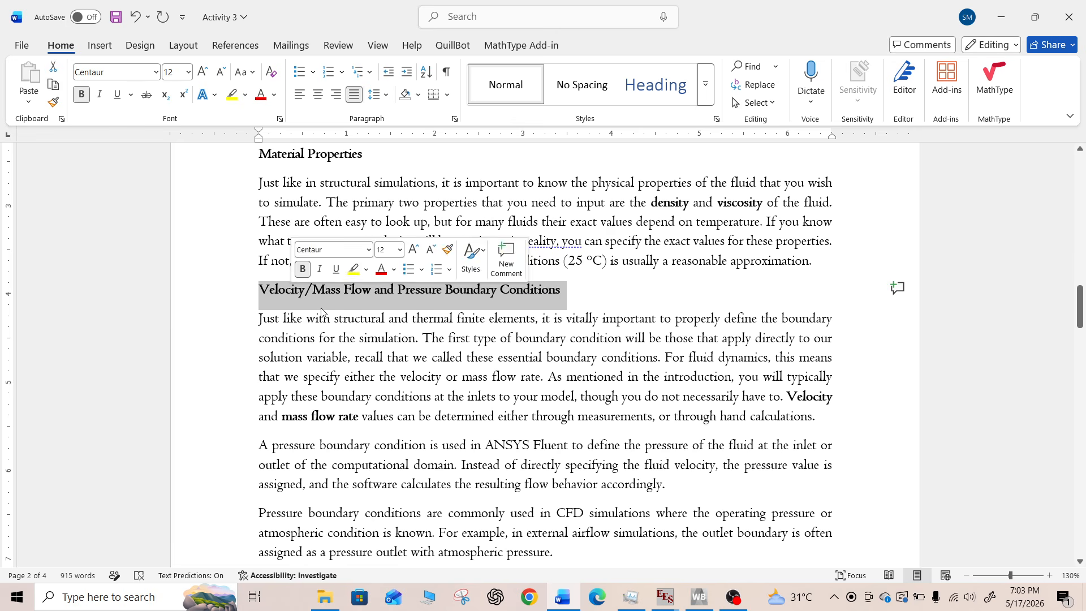
{"action": "scroll", "coordinate": [417, 372], "scroll_direction": "down", "scroll_amount": 1}
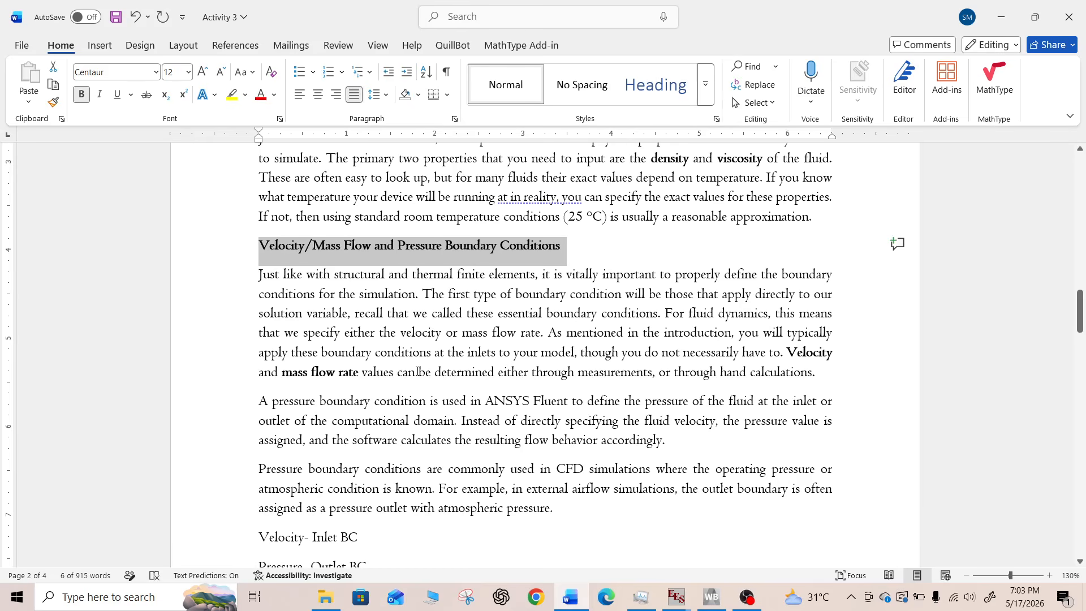
{"action": "left_click", "coordinate": [417, 372]}
{"action": "scroll", "coordinate": [417, 372], "scroll_direction": "down", "scroll_amount": 15}
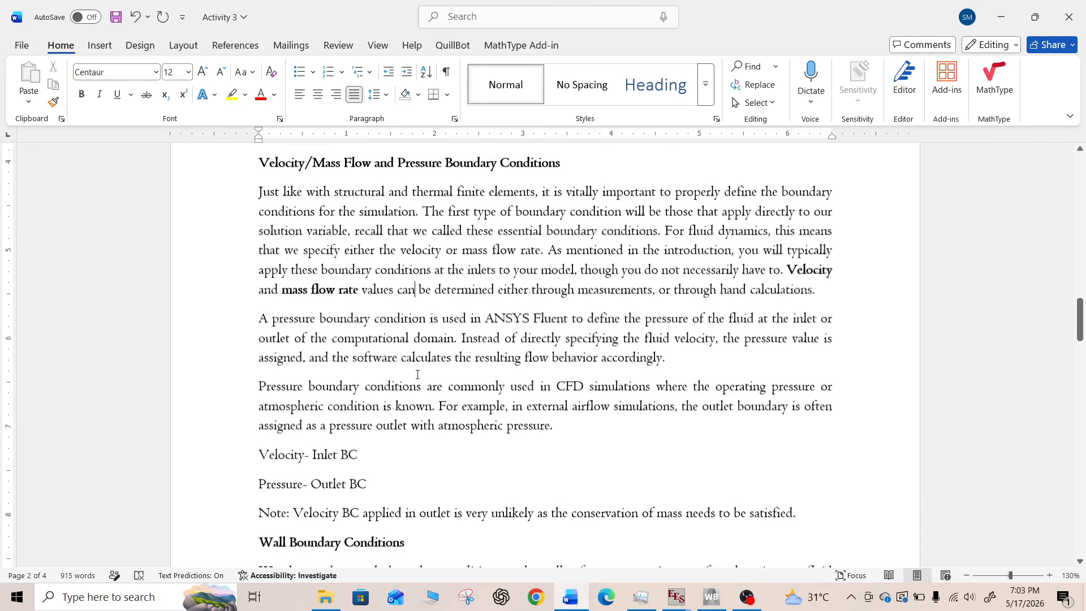
{"action": "scroll", "coordinate": [418, 381], "scroll_direction": "down", "scroll_amount": 2}
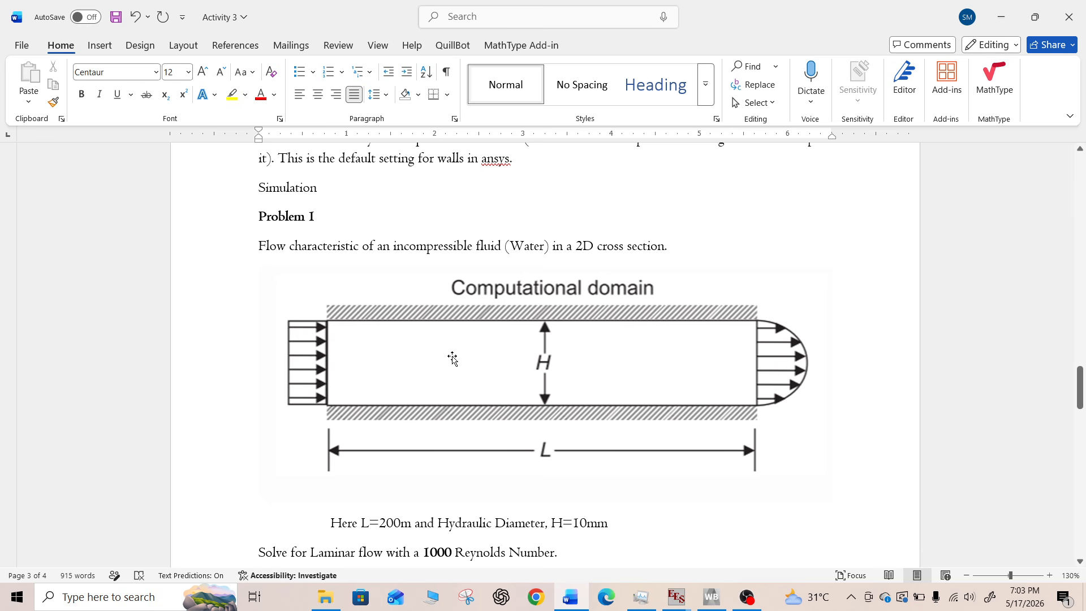
{"action": "scroll", "coordinate": [346, 340], "scroll_direction": "up", "scroll_amount": 10}
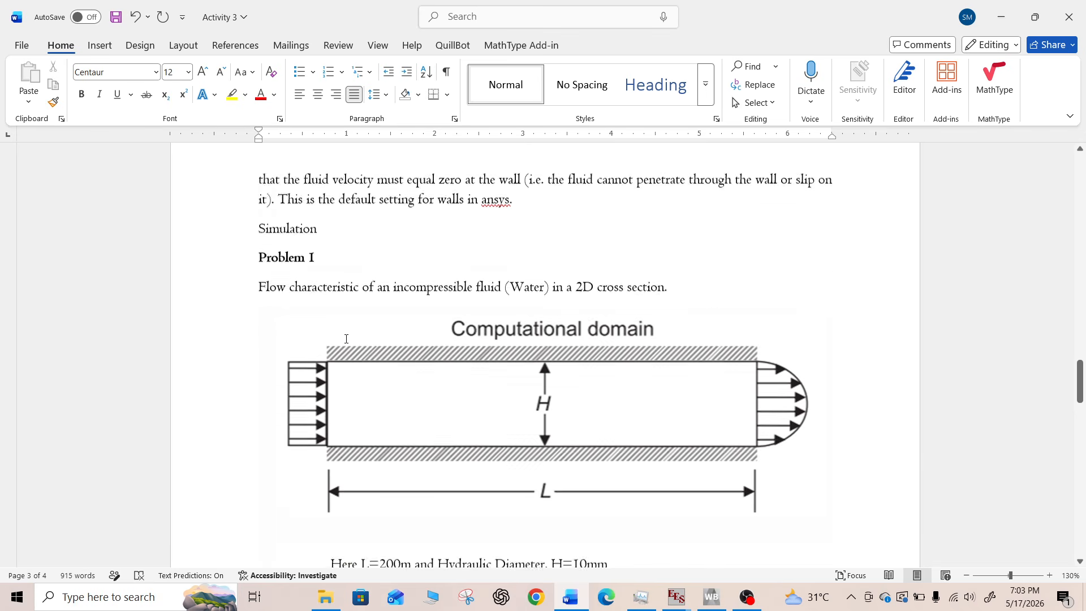
{"action": "scroll", "coordinate": [345, 339], "scroll_direction": "up", "scroll_amount": 4}
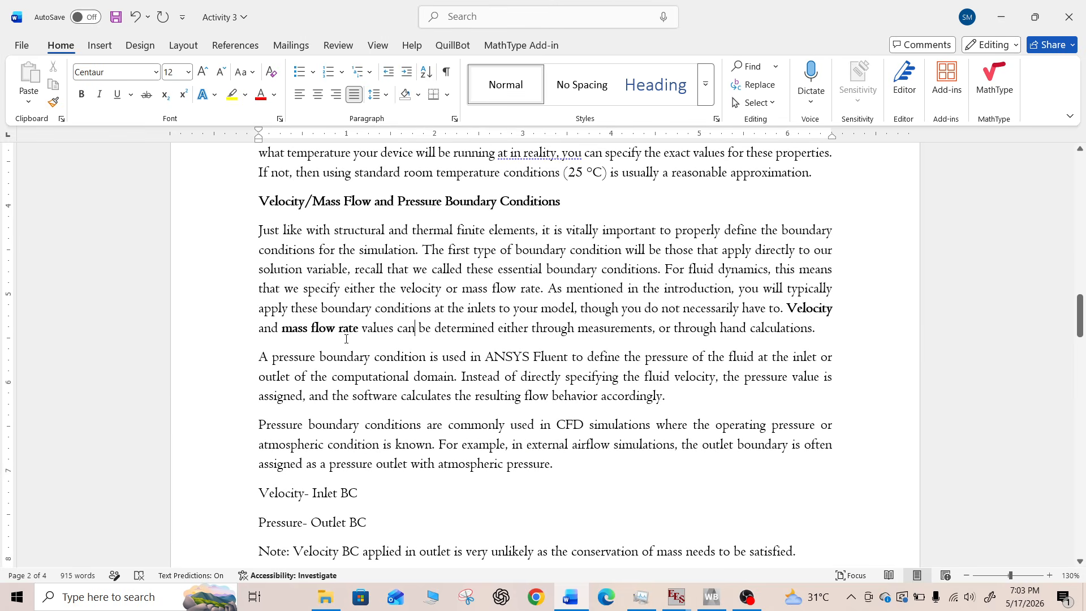
Read the boundary condition paragraphs together with the notes on velocity inlet, pressure outlet and conservation of mass
{"action": "scroll", "coordinate": [346, 339], "scroll_direction": "down", "scroll_amount": 3}
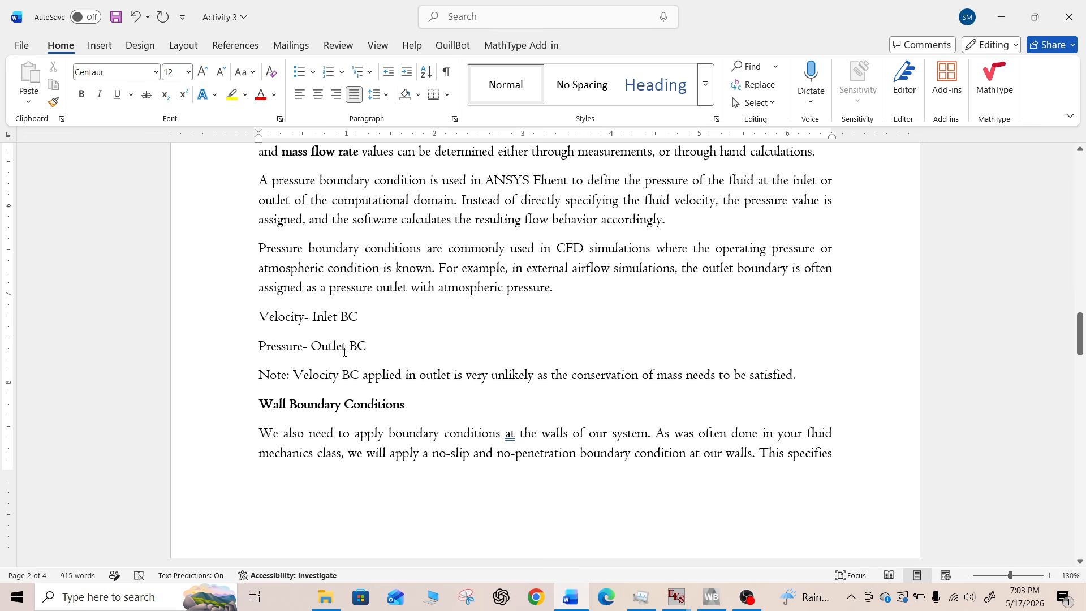
{"action": "scroll", "coordinate": [344, 352], "scroll_direction": "down", "scroll_amount": 1}
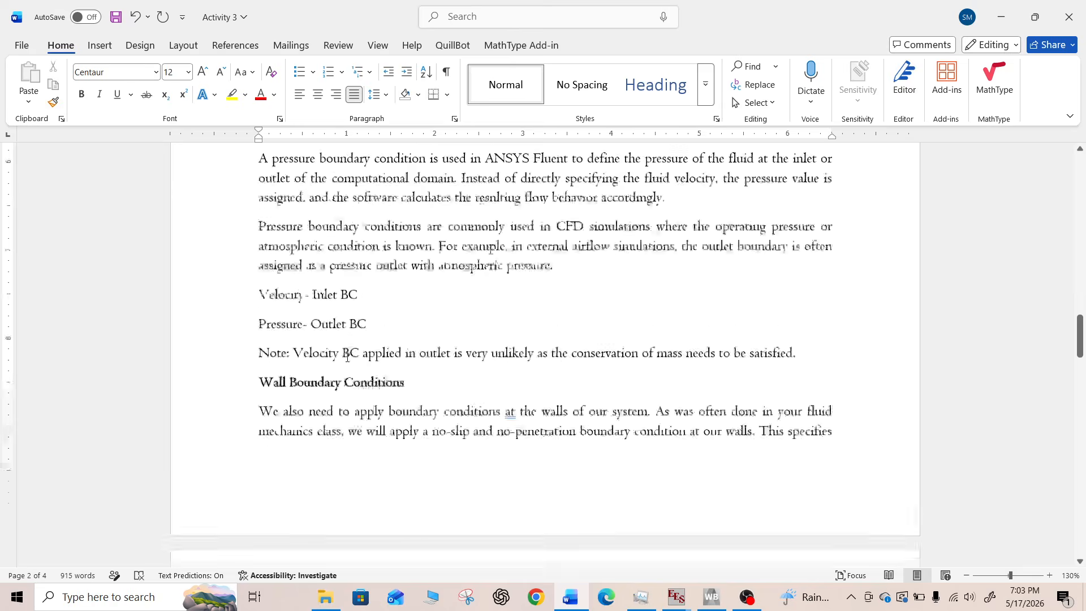
{"action": "scroll", "coordinate": [344, 354], "scroll_direction": "up", "scroll_amount": 3}
{"action": "scroll", "coordinate": [344, 361], "scroll_direction": "up", "scroll_amount": 1}
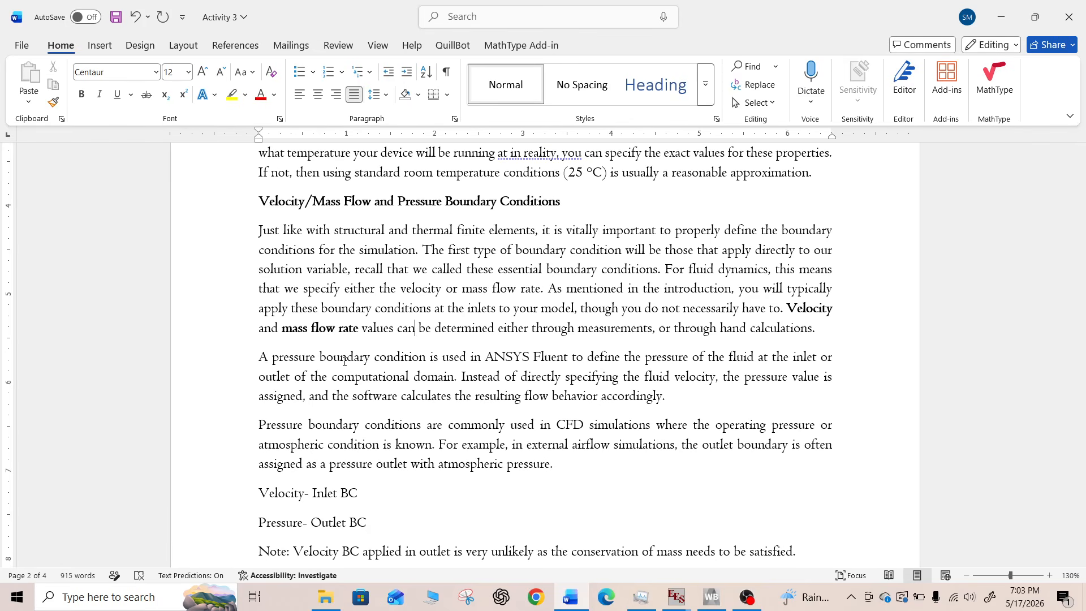
{"action": "scroll", "coordinate": [344, 361], "scroll_direction": "up", "scroll_amount": 2}
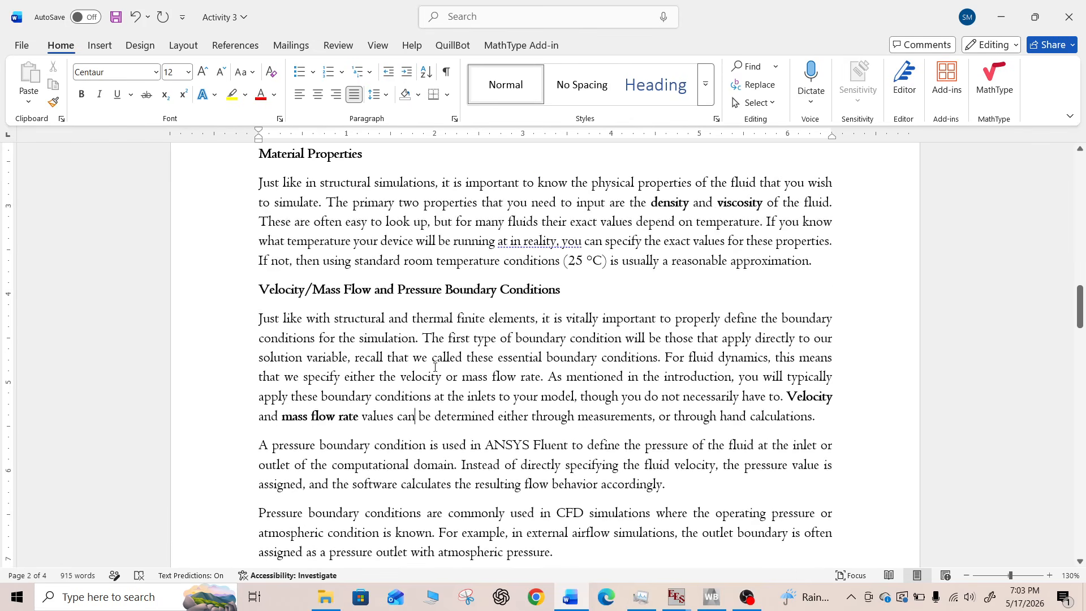
{"action": "scroll", "coordinate": [434, 370], "scroll_direction": "down", "scroll_amount": 1}
{"action": "scroll", "coordinate": [434, 373], "scroll_direction": "down", "scroll_amount": 1}
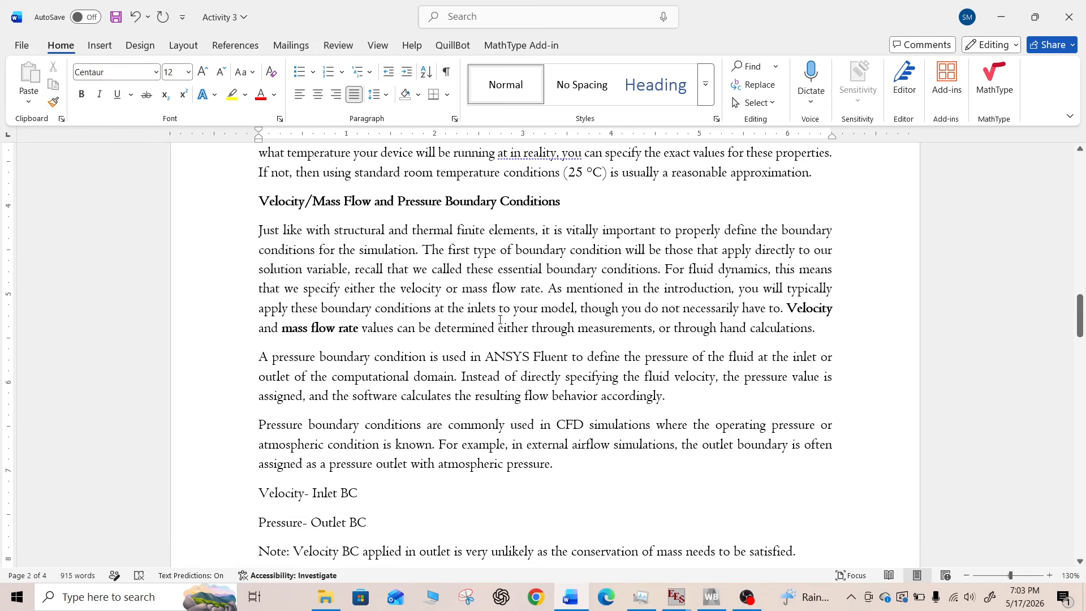
{"action": "scroll", "coordinate": [501, 320], "scroll_direction": "down", "scroll_amount": 3}
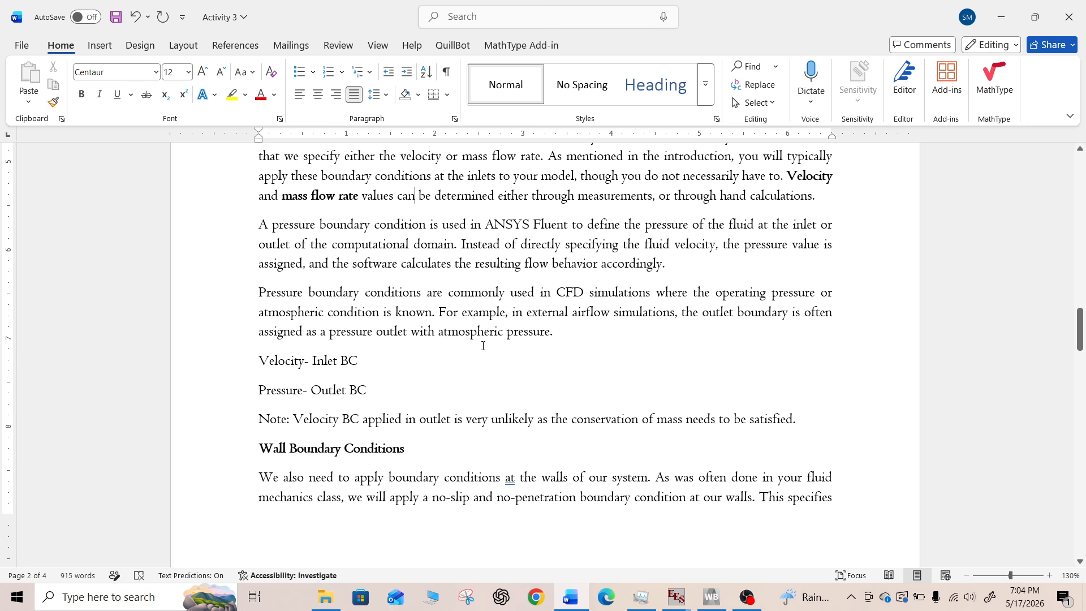
{"action": "scroll", "coordinate": [483, 346], "scroll_direction": "up", "scroll_amount": 2}
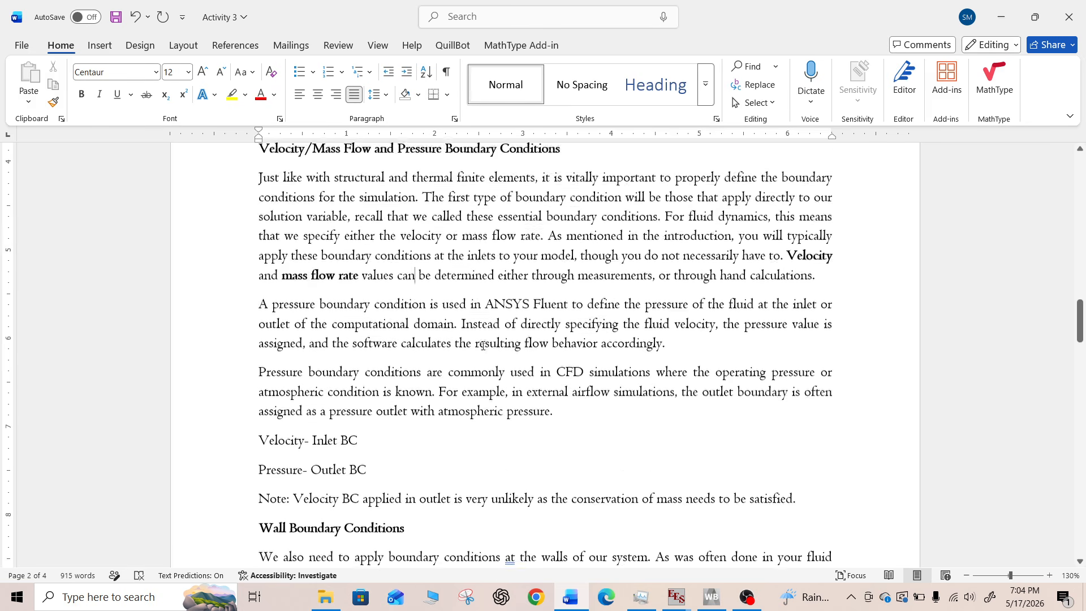
{"action": "scroll", "coordinate": [476, 342], "scroll_direction": "up", "scroll_amount": 1}
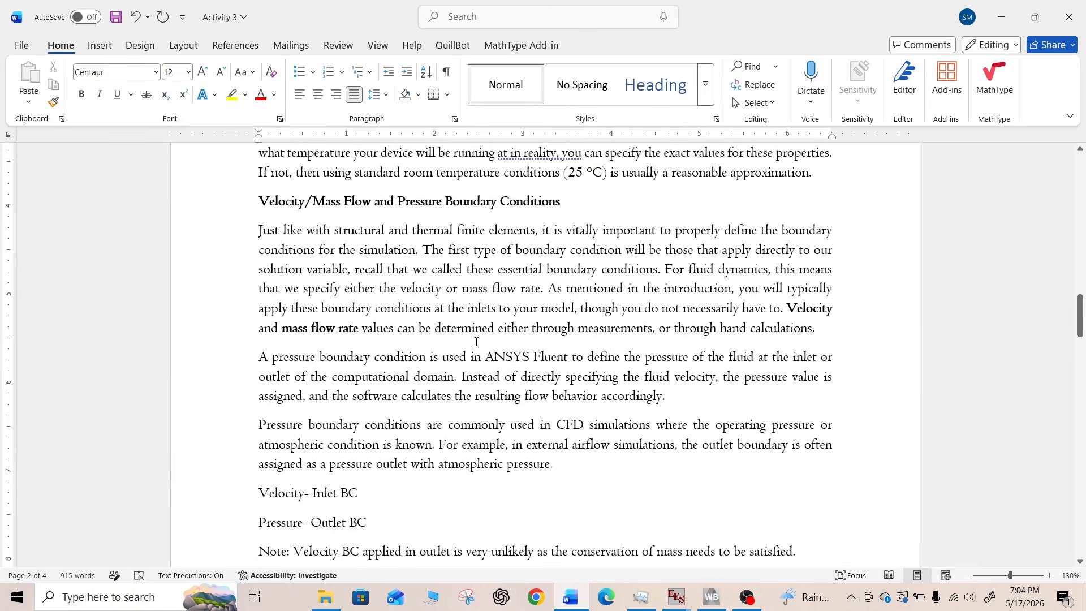
Examine the terms "Velocity" and "Mass Flow" in the Velocity/Mass Flow and Pressure Boundary Conditions heading
{"action": "left_click_drag", "start_coordinate": [255, 205], "coordinate": [384, 210]}
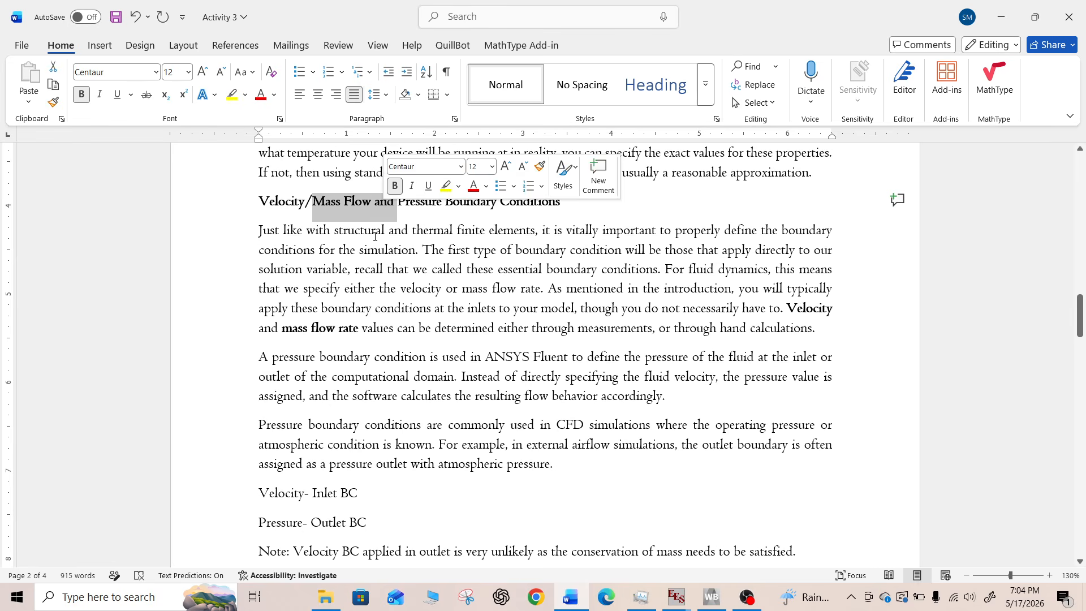
{"action": "left_click", "coordinate": [272, 208]}
{"action": "double_click", "coordinate": [301, 206]}
{"action": "left_click_drag", "start_coordinate": [301, 206], "coordinate": [368, 209]}
{"action": "left_click", "coordinate": [364, 233]}
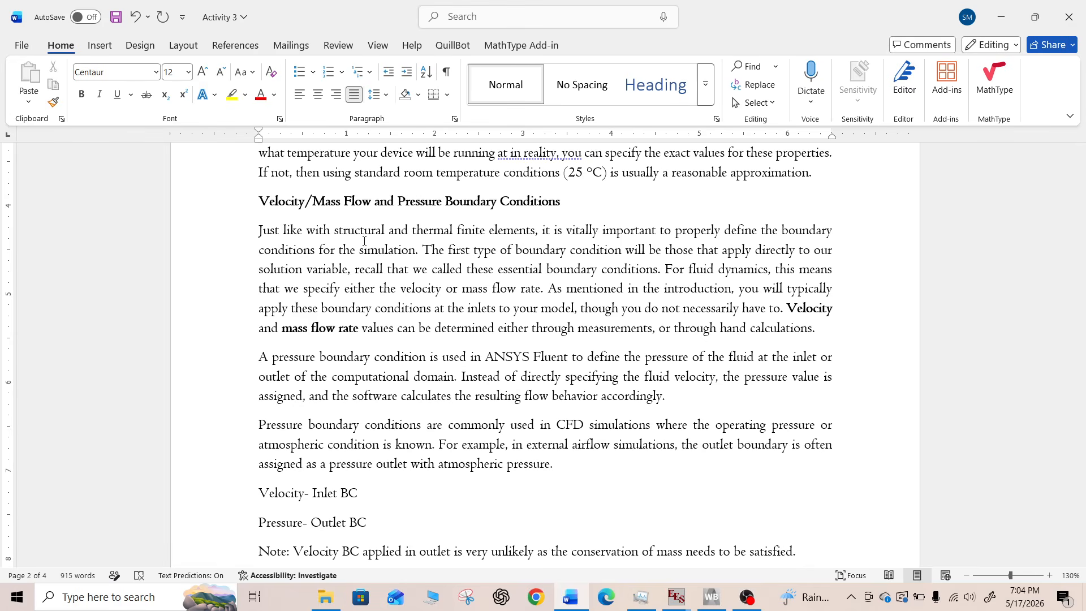
{"action": "left_click_drag", "start_coordinate": [259, 211], "coordinate": [368, 214]}
{"action": "left_click", "coordinate": [367, 250]}
{"action": "left_click_drag", "start_coordinate": [260, 202], "coordinate": [338, 210]}
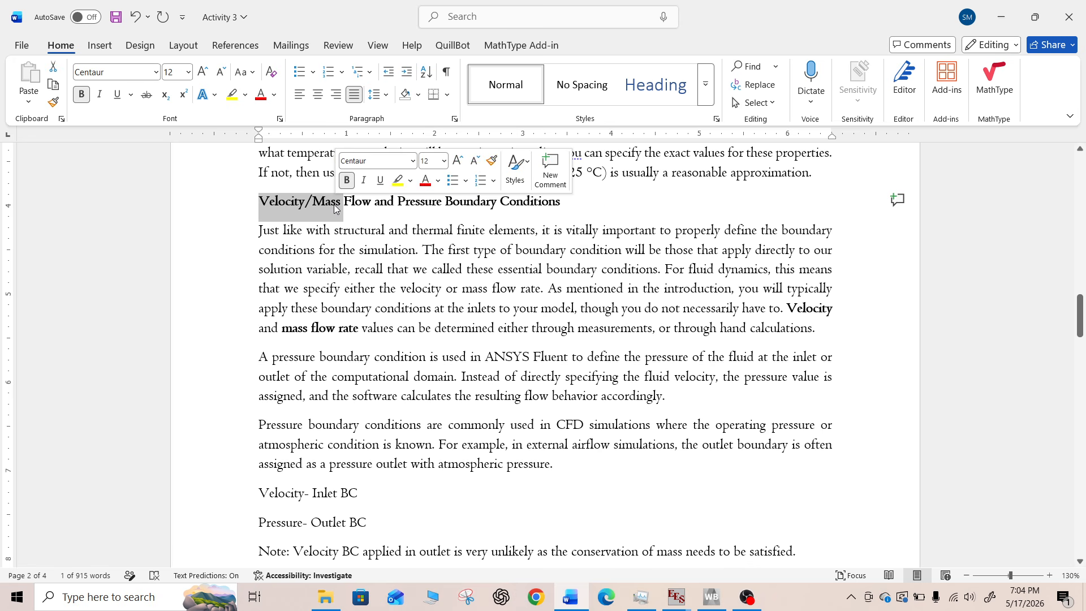
{"action": "left_click", "coordinate": [333, 215]}
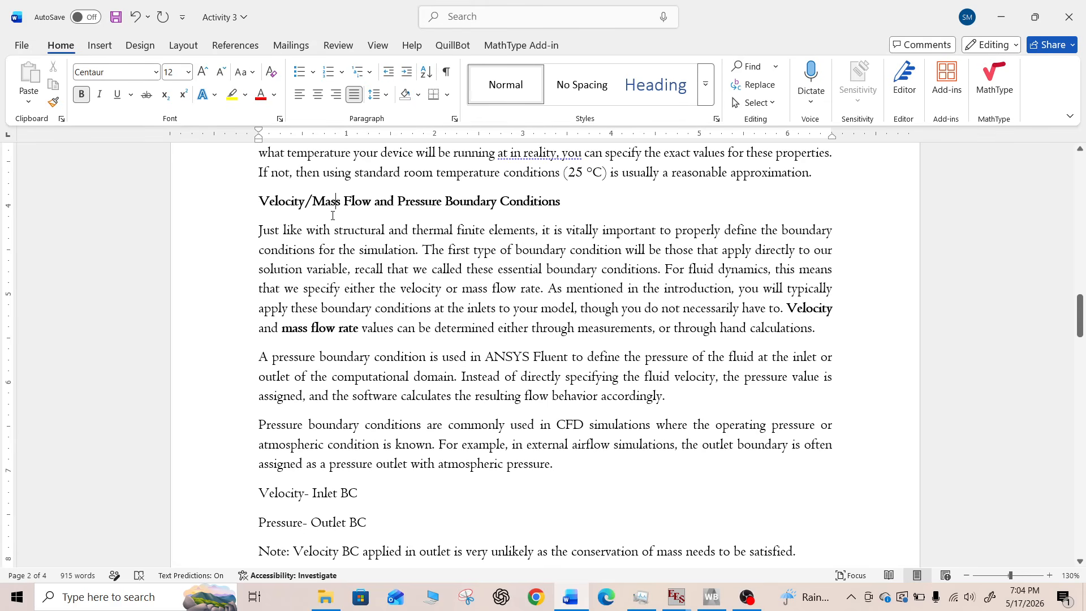
{"action": "left_click_drag", "start_coordinate": [313, 205], "coordinate": [373, 205]}
{"action": "left_click", "coordinate": [363, 252]}
{"action": "left_click_drag", "start_coordinate": [307, 203], "coordinate": [365, 210]}
{"action": "left_click", "coordinate": [342, 288]}
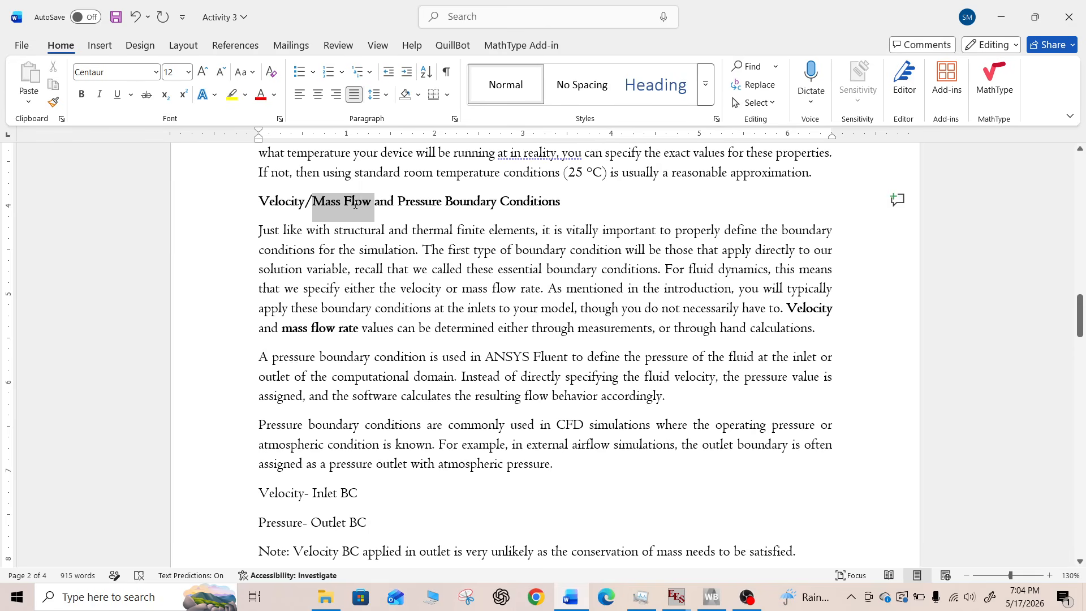
{"action": "left_click", "coordinate": [364, 256]}
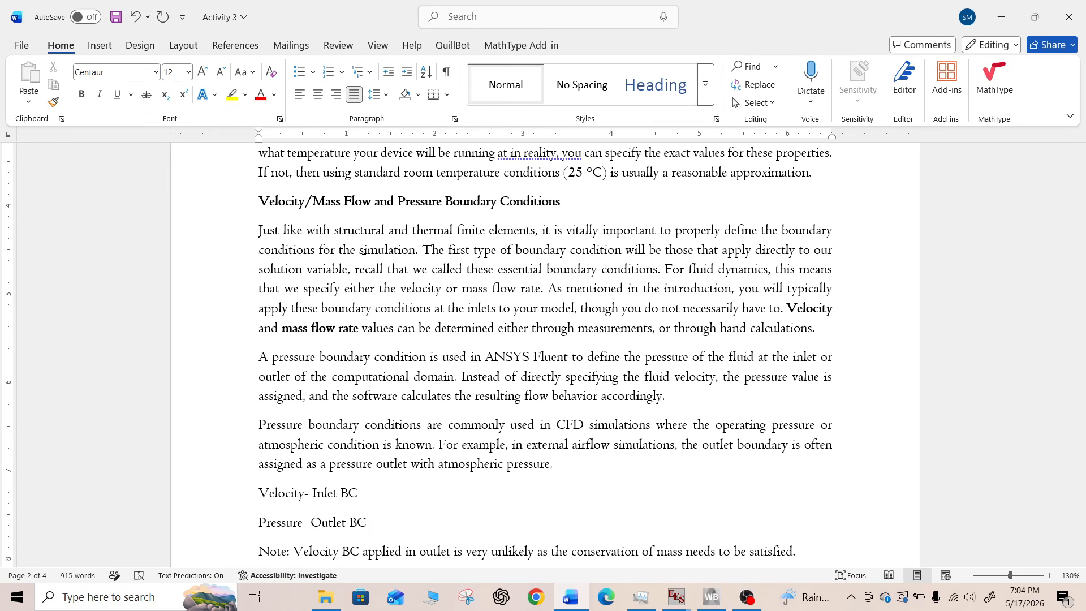
{"action": "left_click_drag", "start_coordinate": [314, 201], "coordinate": [390, 202]}
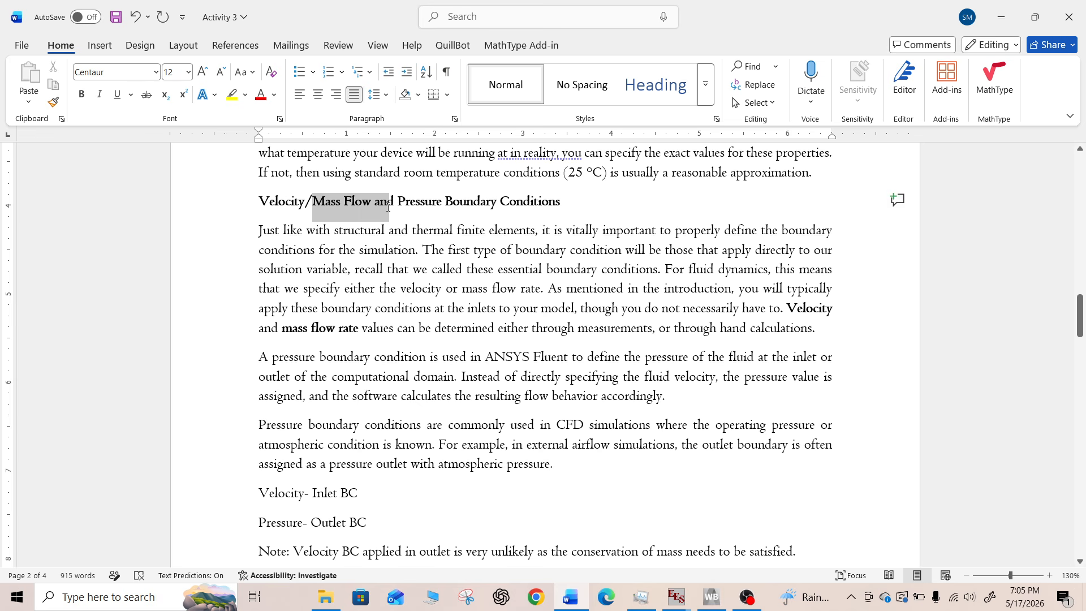
{"action": "left_click", "coordinate": [351, 222]}
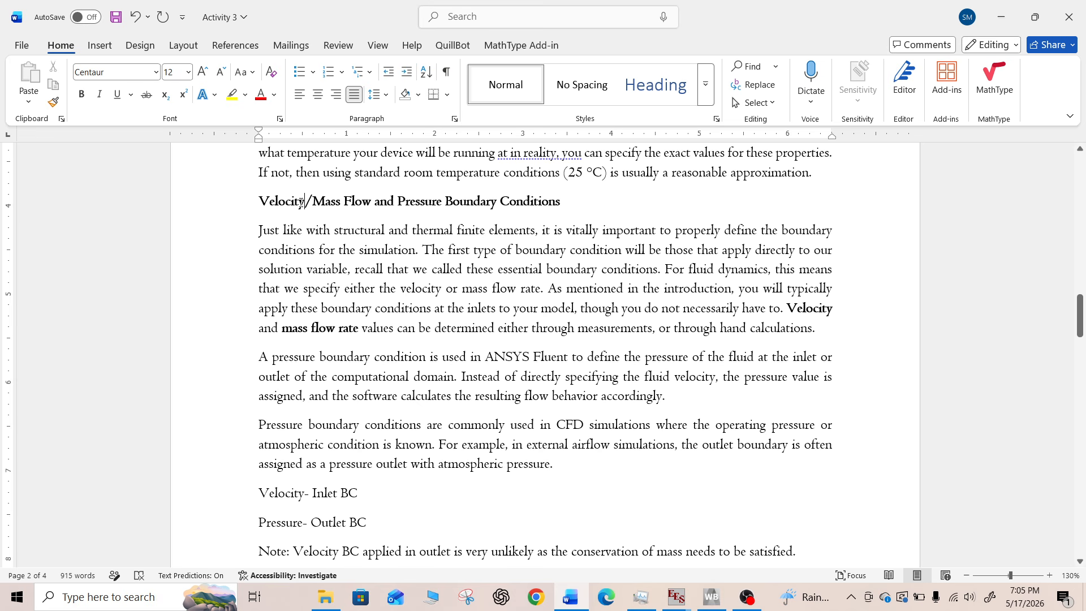
Examine the word "Velocity" in the boundary conditions heading and relate it to the inlet arrows of the Problem 1 figure
{"action": "left_click_drag", "start_coordinate": [306, 201], "coordinate": [260, 202]}
{"action": "left_click", "coordinate": [315, 250]}
{"action": "scroll", "coordinate": [323, 270], "scroll_direction": "down", "scroll_amount": 15}
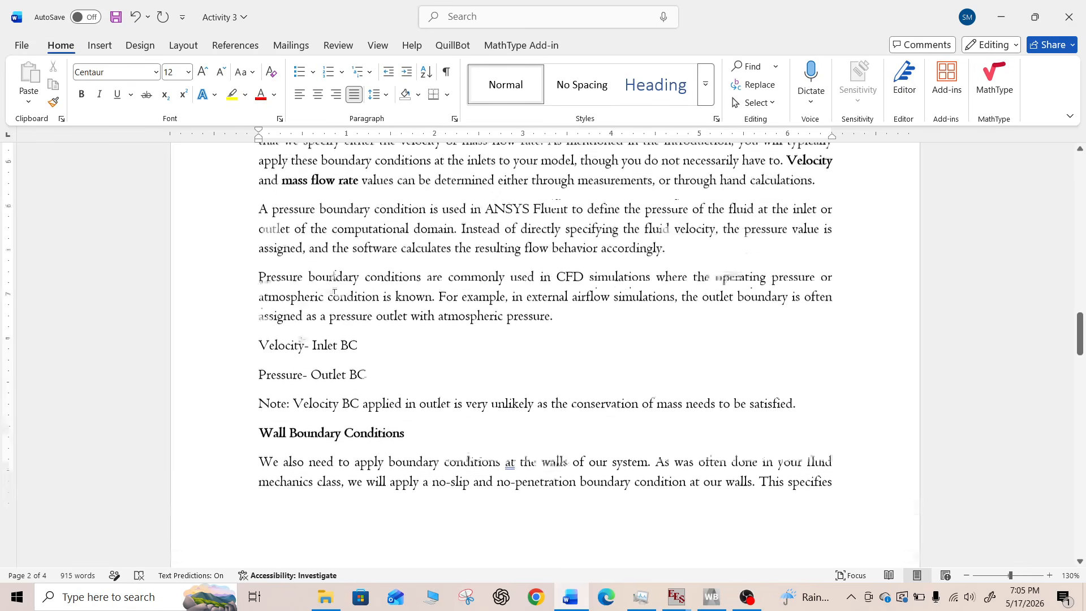
{"action": "scroll", "coordinate": [318, 183], "scroll_direction": "up", "scroll_amount": 3}
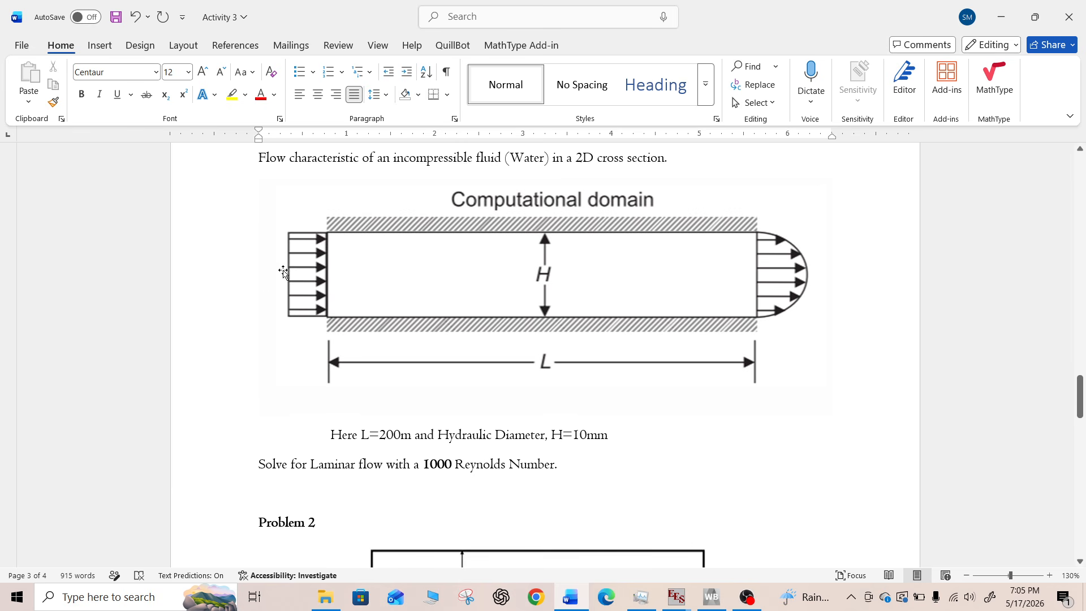
{"action": "scroll", "coordinate": [679, 255], "scroll_direction": "up", "scroll_amount": 1}
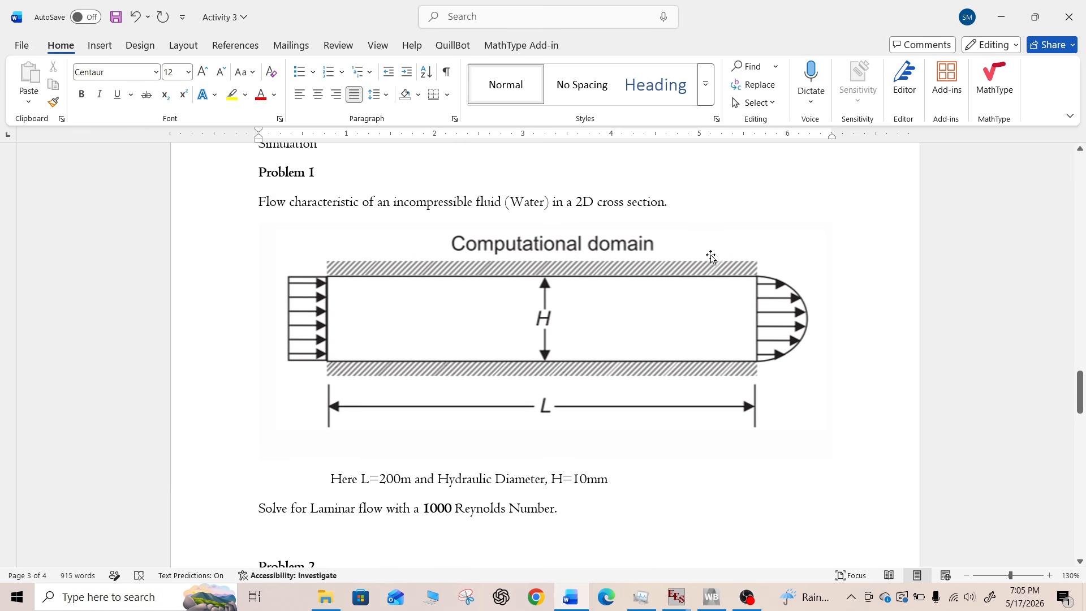
Examine "Pressure Boundary Conditions" in the section heading and relate it to the outlet side of the computational domain figure
{"action": "scroll", "coordinate": [636, 337], "scroll_direction": "up", "scroll_amount": 8}
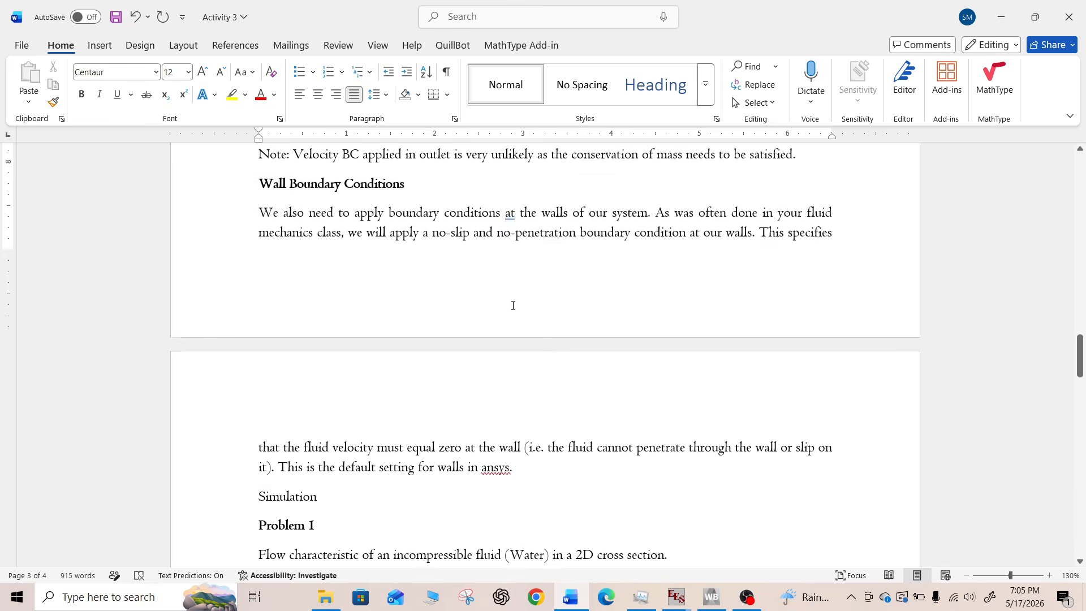
{"action": "scroll", "coordinate": [368, 243], "scroll_direction": "up", "scroll_amount": 5}
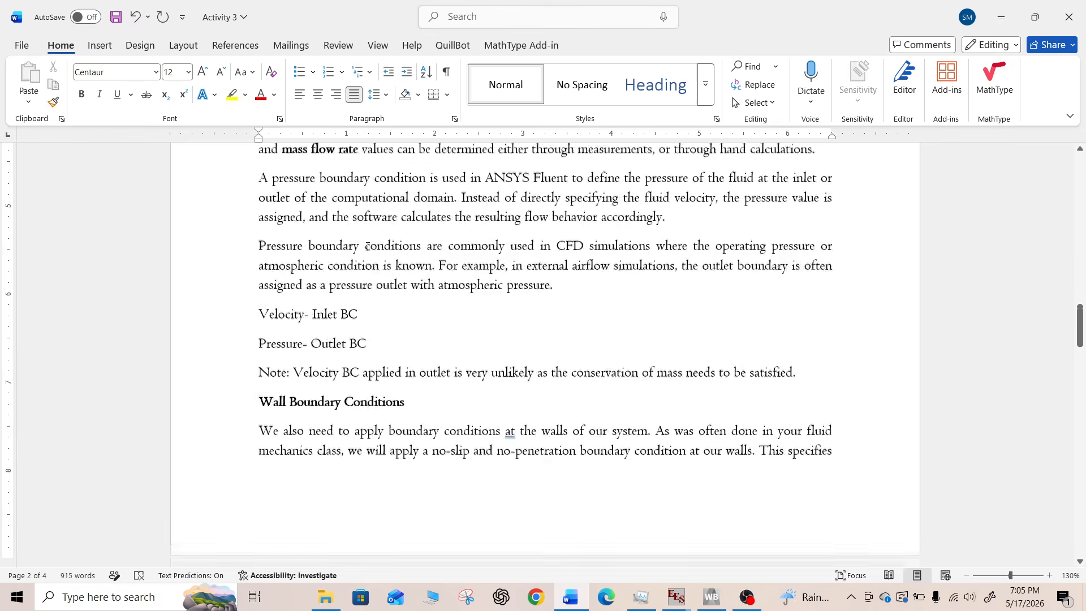
{"action": "left_click_drag", "start_coordinate": [397, 202], "coordinate": [560, 204]}
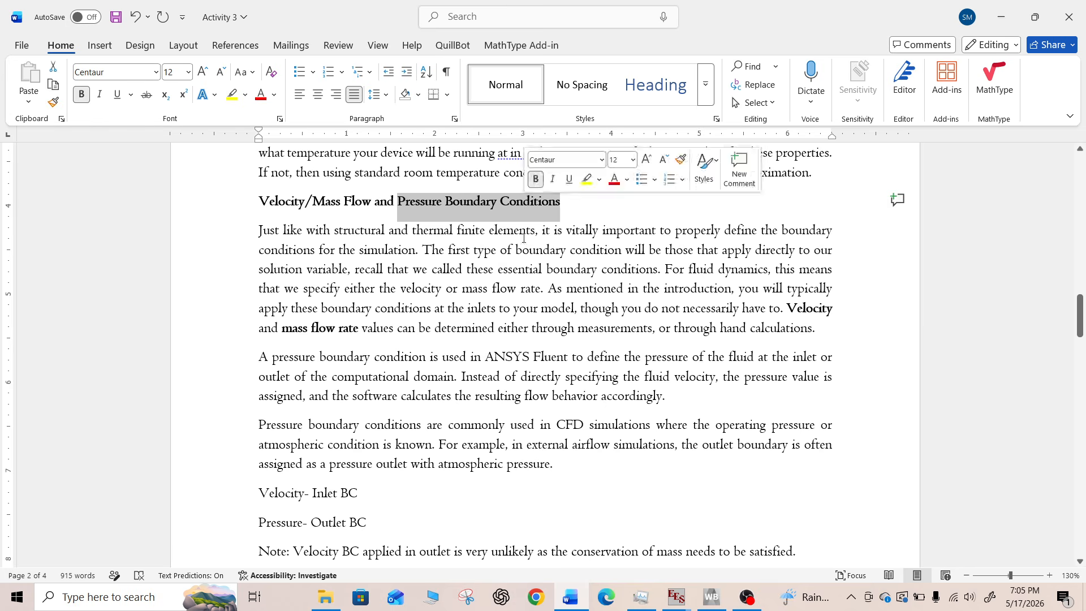
{"action": "left_click", "coordinate": [517, 310]}
{"action": "scroll", "coordinate": [531, 312], "scroll_direction": "down", "scroll_amount": 7}
{"action": "scroll", "coordinate": [530, 312], "scroll_direction": "down", "scroll_amount": 10}
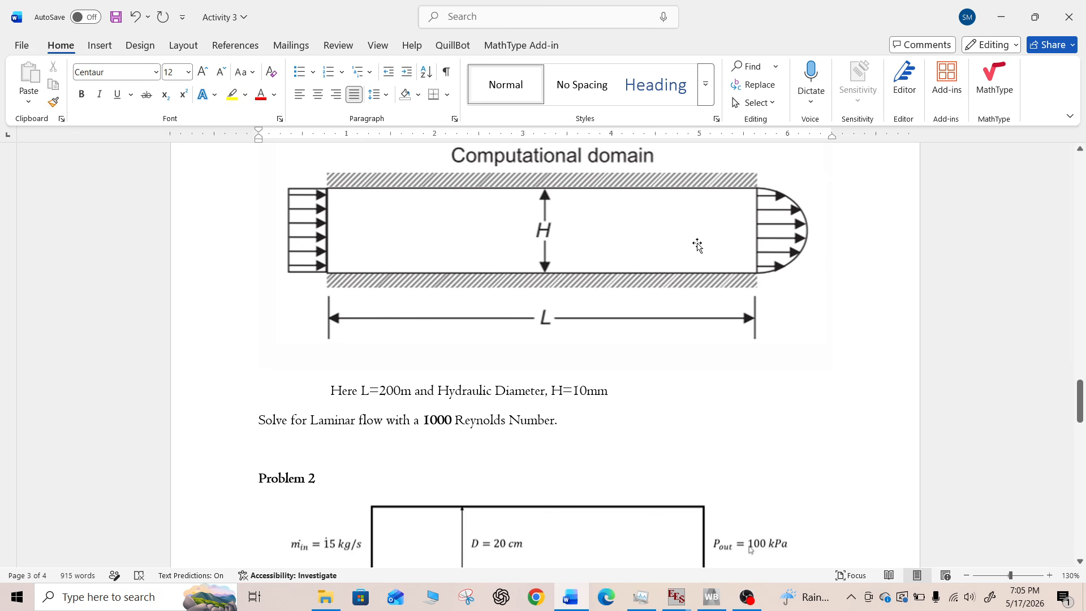
Compare the Velocity-Inlet and Pressure-Outlet notes with the curved outlet profile in the Problem 1 figure
{"action": "scroll", "coordinate": [765, 244], "scroll_direction": "up", "scroll_amount": 10}
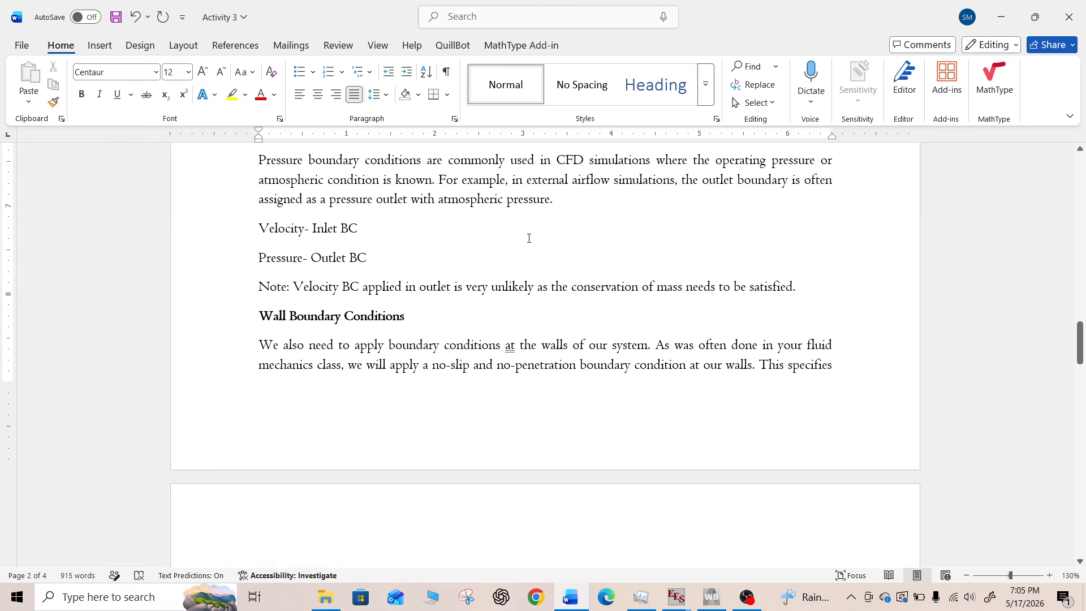
{"action": "scroll", "coordinate": [498, 318], "scroll_direction": "down", "scroll_amount": 6}
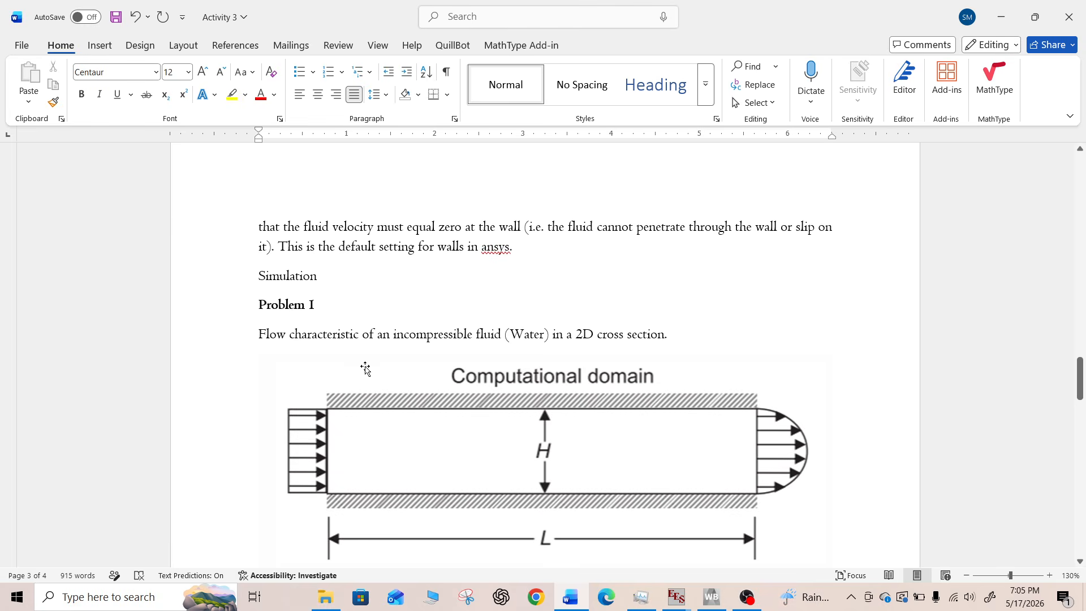
{"action": "left_click", "coordinate": [799, 446]}
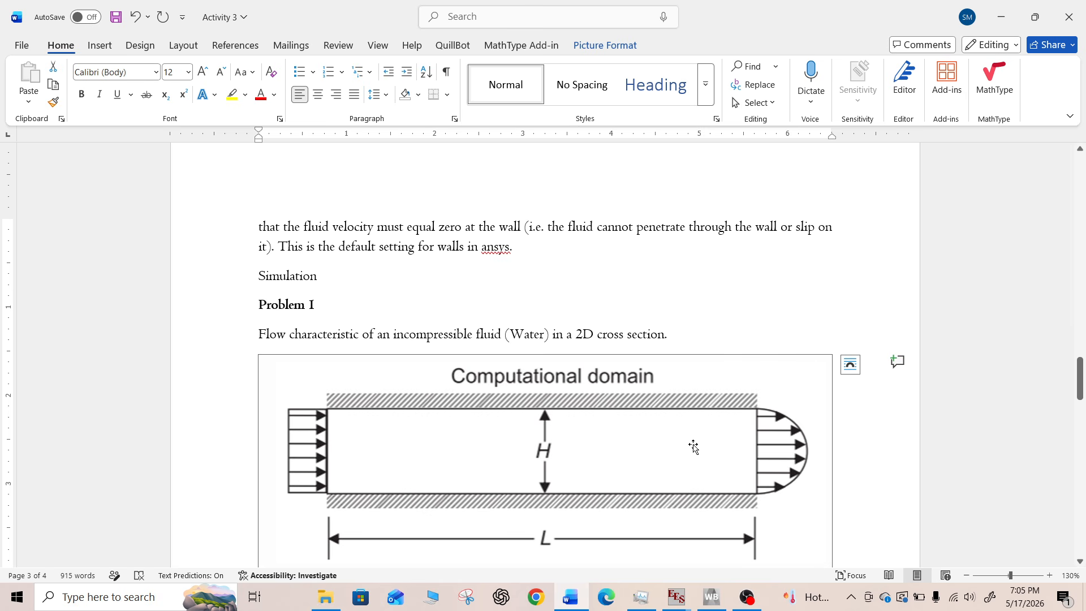
{"action": "scroll", "coordinate": [694, 447], "scroll_direction": "down", "scroll_amount": 3}
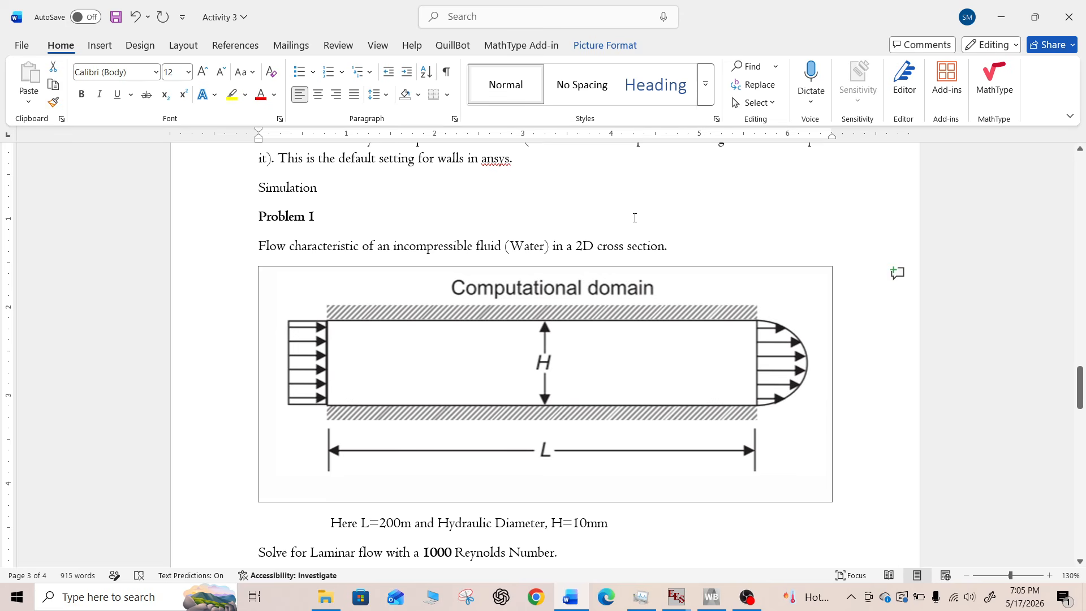
{"action": "left_click", "coordinate": [635, 218]}
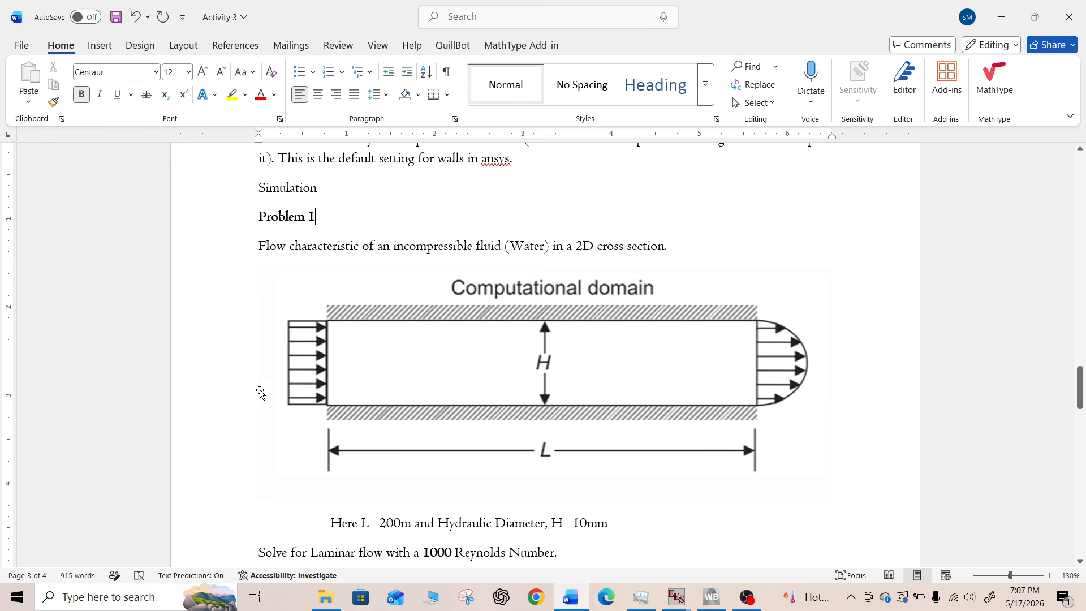
Examine the Wall Boundary Conditions heading and the hatched upper and lower walls of the computational domain figure
{"action": "scroll", "coordinate": [260, 392], "scroll_direction": "up", "scroll_amount": 8}
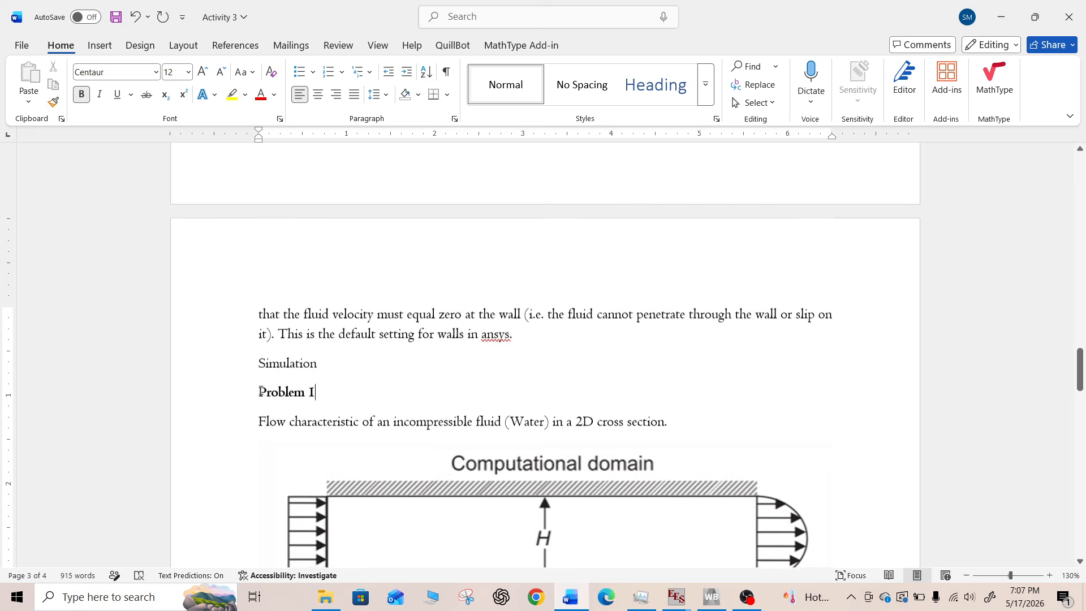
{"action": "scroll", "coordinate": [261, 391], "scroll_direction": "down", "scroll_amount": 2}
{"action": "scroll", "coordinate": [261, 385], "scroll_direction": "up", "scroll_amount": 8}
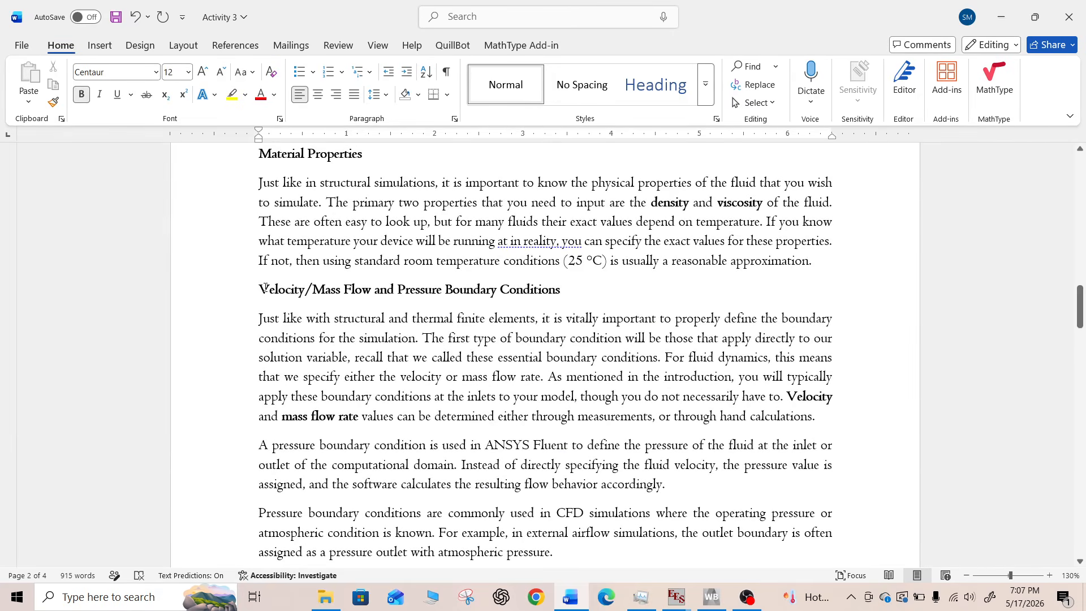
{"action": "scroll", "coordinate": [265, 288], "scroll_direction": "down", "scroll_amount": 7}
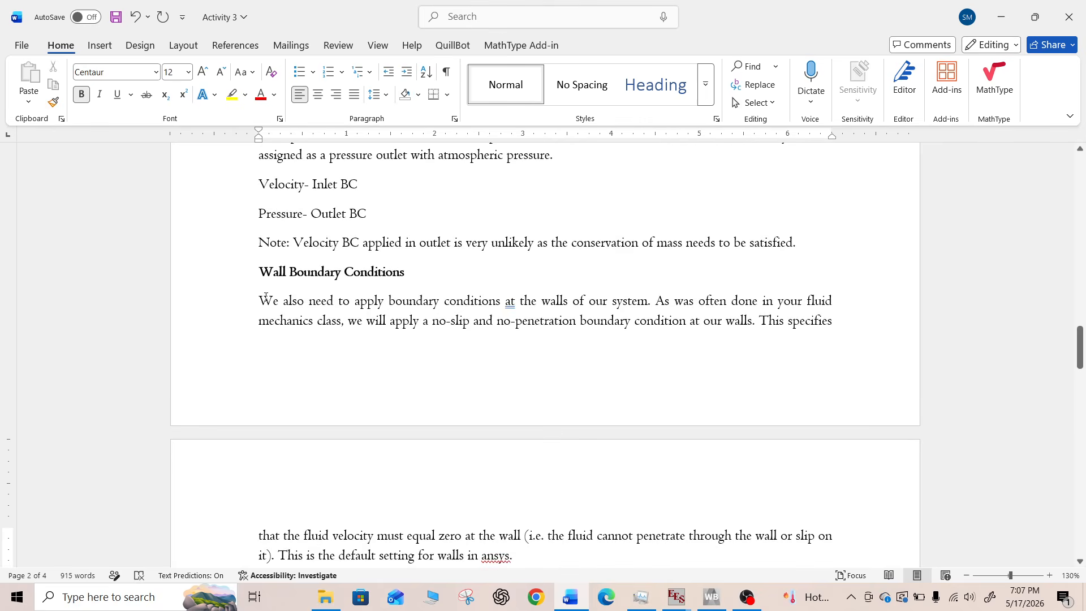
{"action": "left_click_drag", "start_coordinate": [260, 274], "coordinate": [408, 276]}
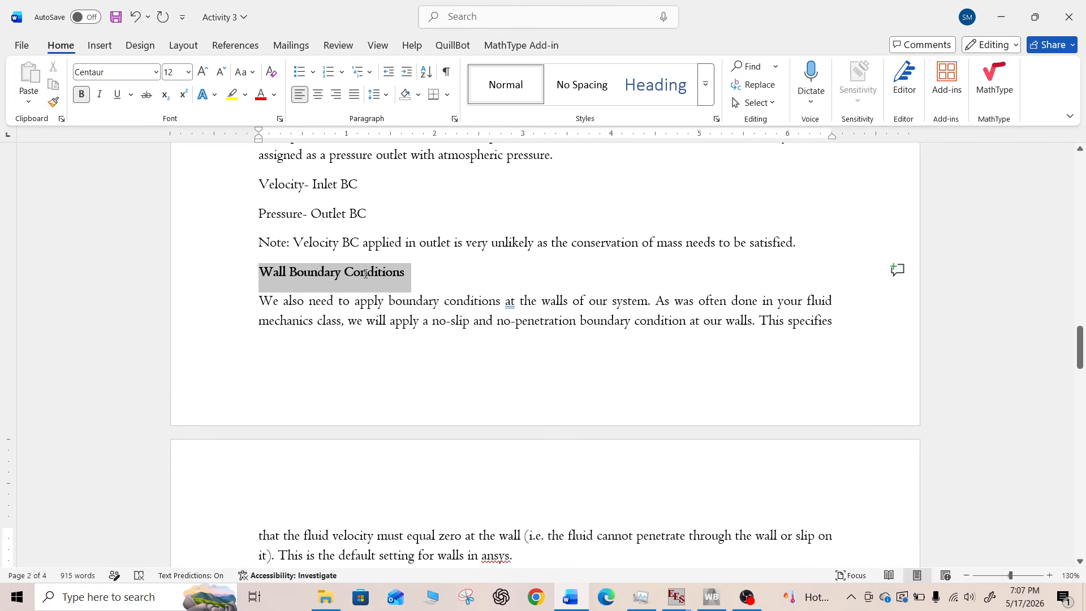
{"action": "left_click", "coordinate": [365, 315]}
{"action": "scroll", "coordinate": [365, 315], "scroll_direction": "down", "scroll_amount": 7}
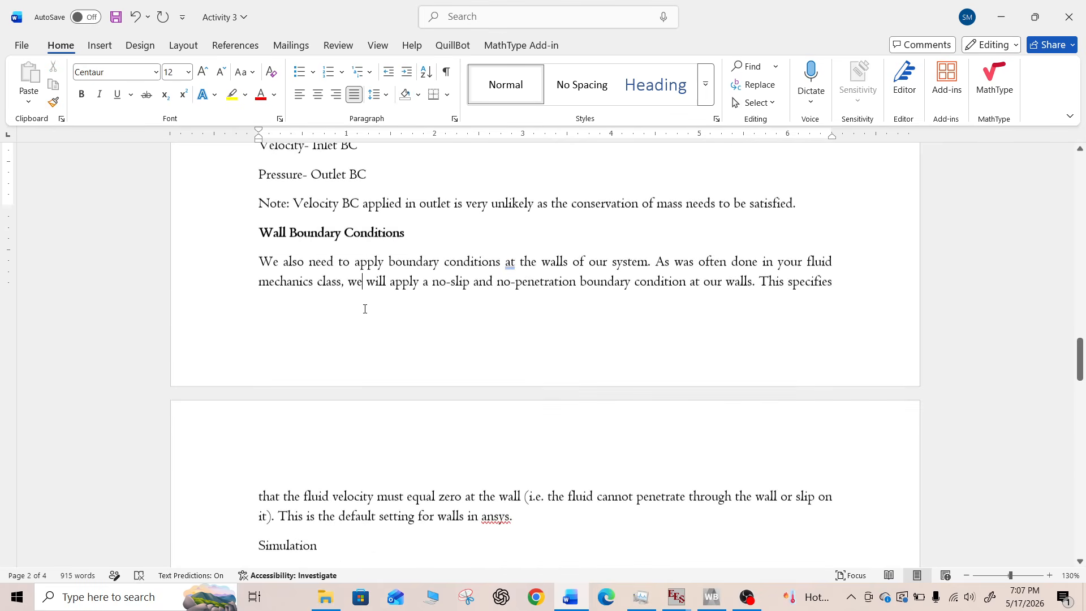
{"action": "scroll", "coordinate": [365, 315], "scroll_direction": "down", "scroll_amount": 5}
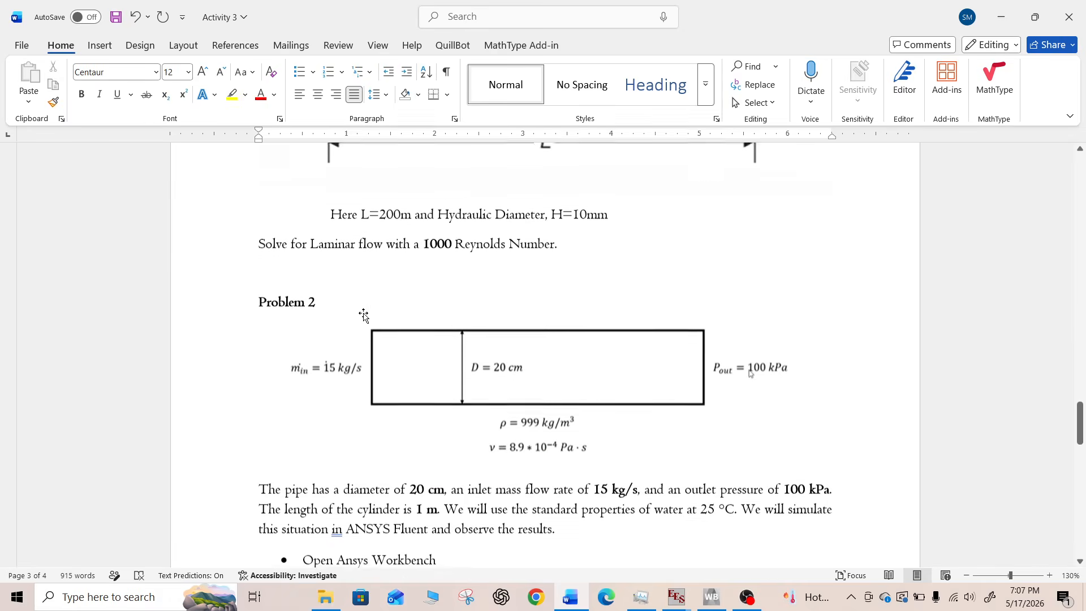
{"action": "scroll", "coordinate": [364, 315], "scroll_direction": "up", "scroll_amount": 2}
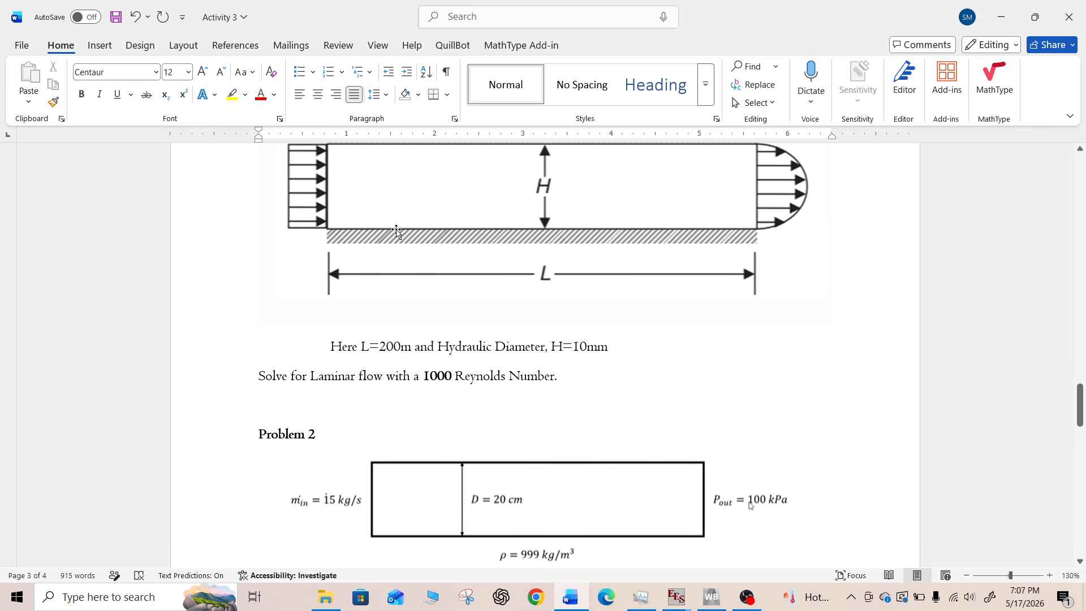
{"action": "scroll", "coordinate": [357, 177], "scroll_direction": "up", "scroll_amount": 1}
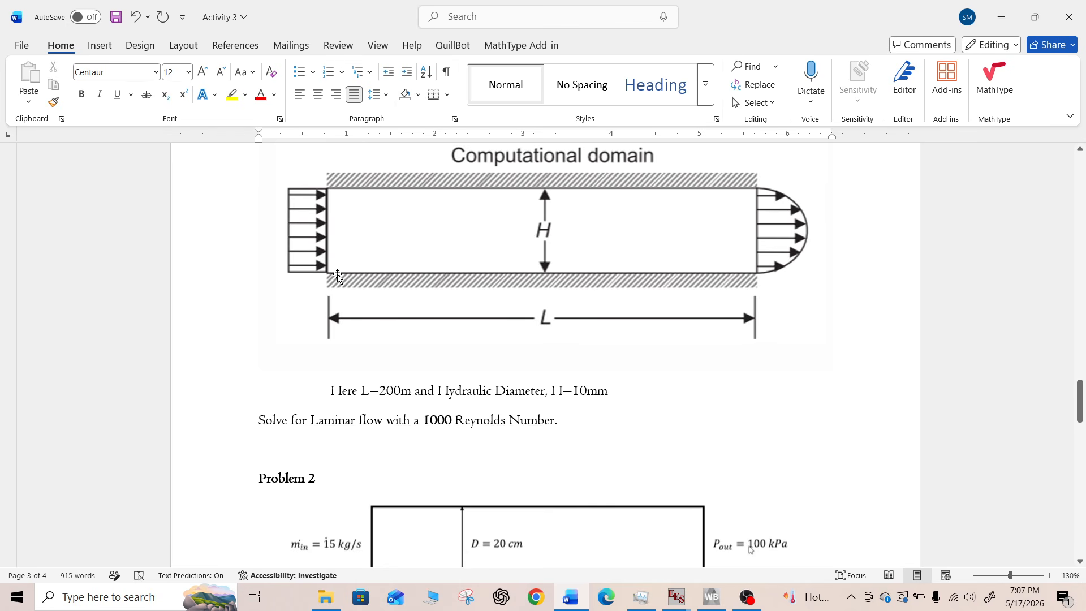
Reread the inlet, outlet and wall boundary condition notes and check them against the Problem 1 computational domain
{"action": "scroll", "coordinate": [338, 277], "scroll_direction": "up", "scroll_amount": 10}
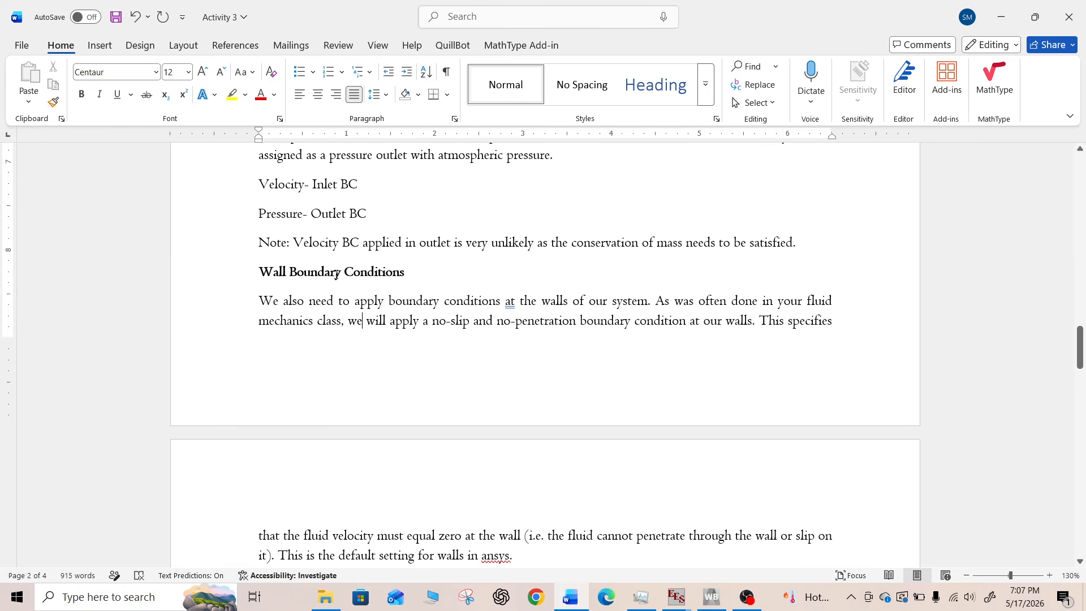
{"action": "scroll", "coordinate": [336, 275], "scroll_direction": "up", "scroll_amount": 2}
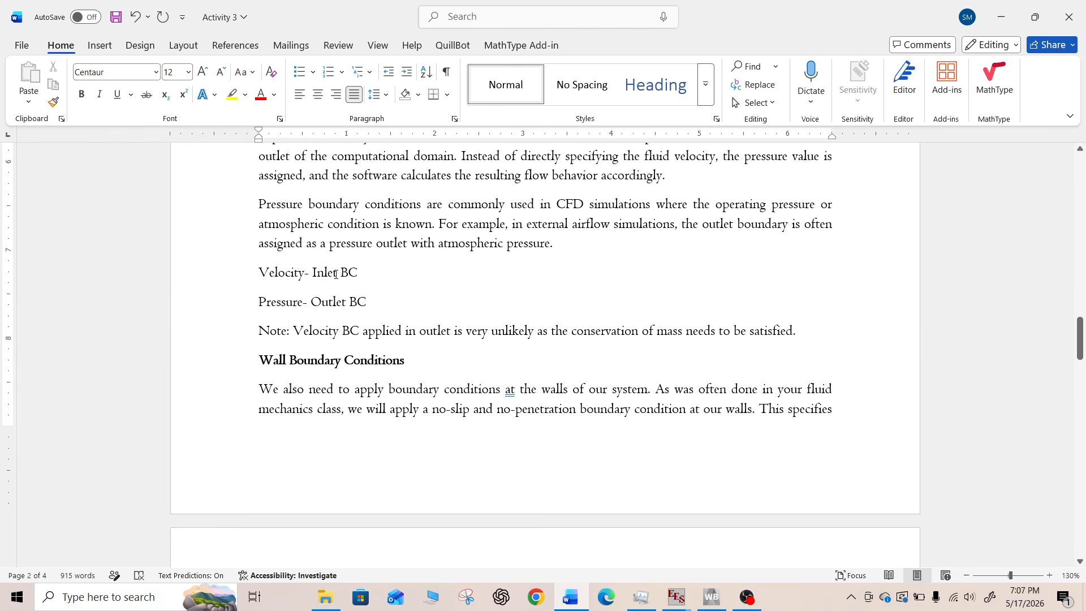
{"action": "scroll", "coordinate": [335, 274], "scroll_direction": "down", "scroll_amount": 7}
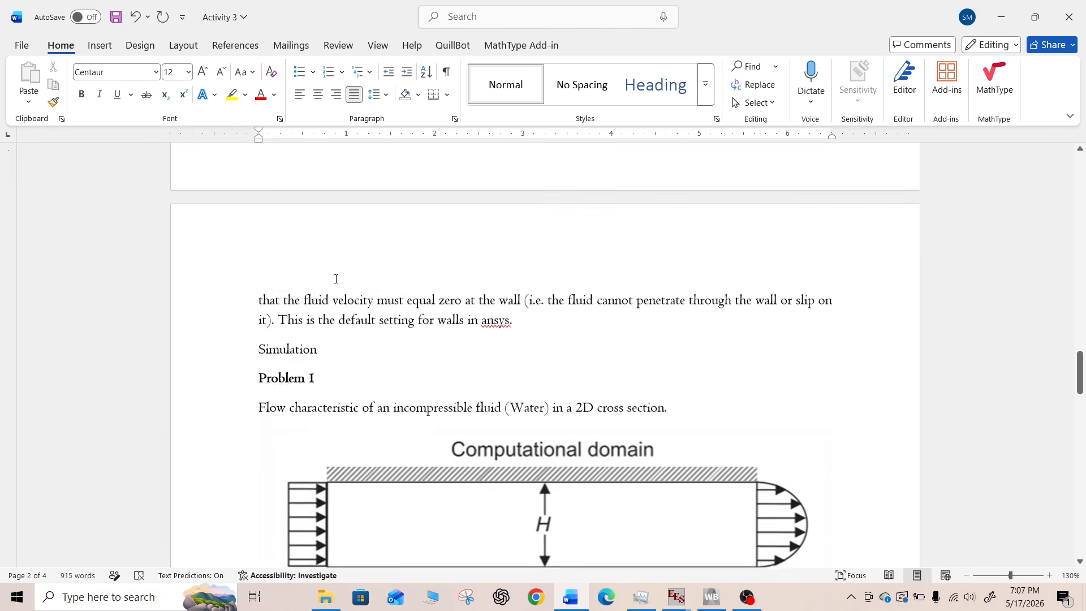
{"action": "scroll", "coordinate": [336, 279], "scroll_direction": "down", "scroll_amount": 3}
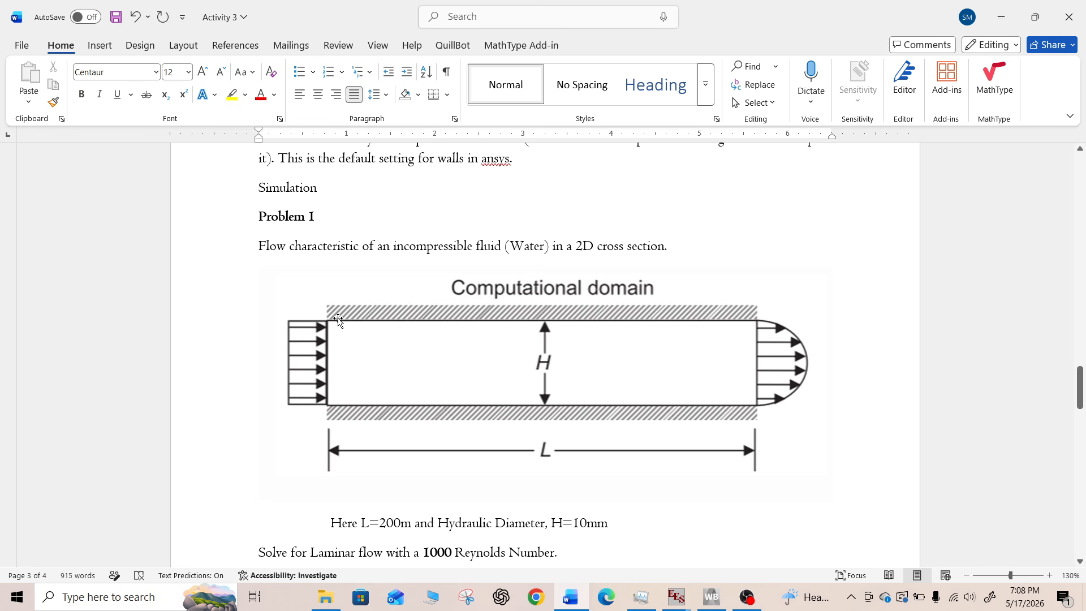
Examine the "no-slip" wording in the Wall Boundary Conditions paragraph and the statement on fluid velocity at the wall
{"action": "scroll", "coordinate": [339, 320], "scroll_direction": "up", "scroll_amount": 7}
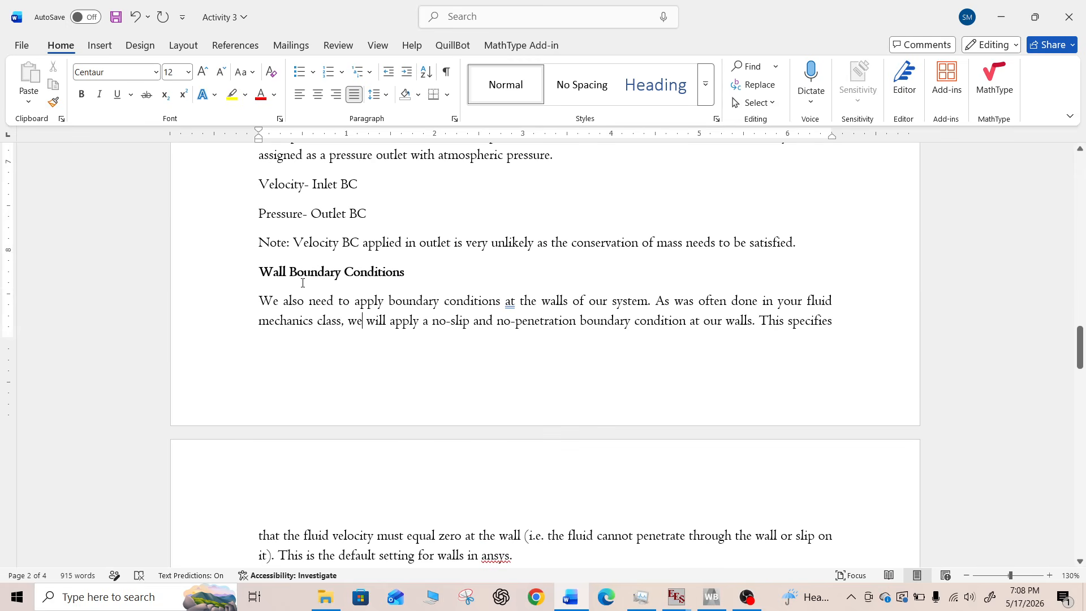
{"action": "scroll", "coordinate": [302, 282], "scroll_direction": "down", "scroll_amount": 1}
{"action": "scroll", "coordinate": [279, 286], "scroll_direction": "down", "scroll_amount": 1}
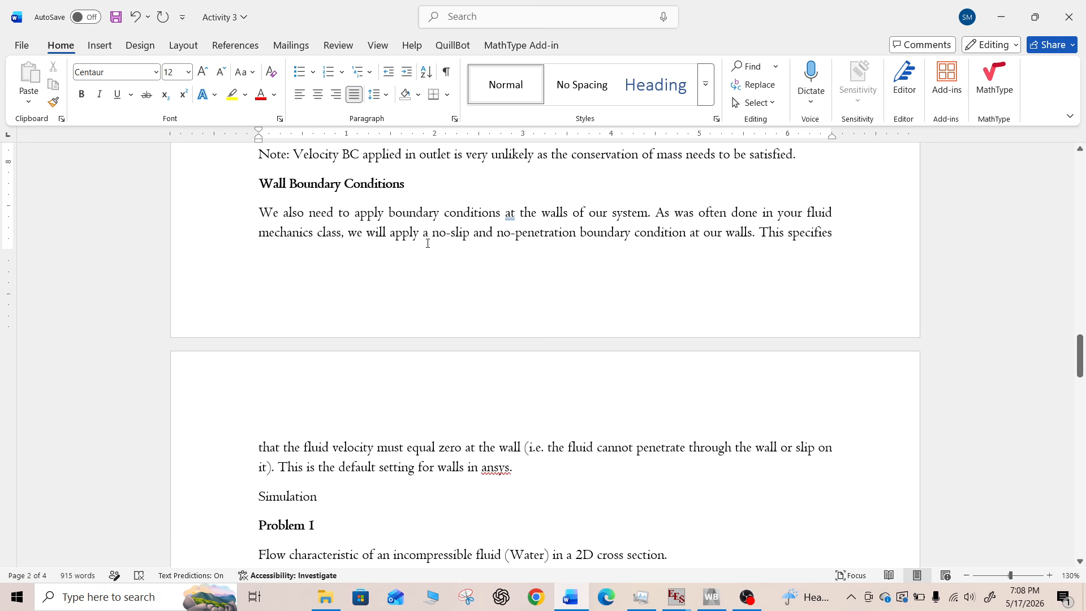
{"action": "left_click_drag", "start_coordinate": [433, 233], "coordinate": [491, 235]}
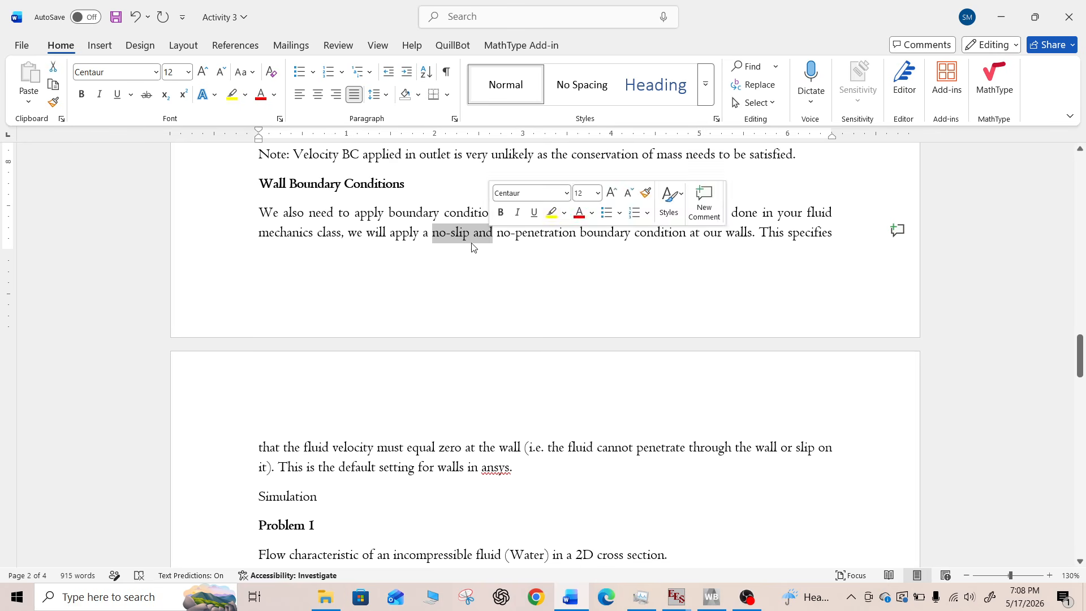
{"action": "left_click", "coordinate": [374, 232]}
{"action": "left_click_drag", "start_coordinate": [266, 182], "coordinate": [406, 184]}
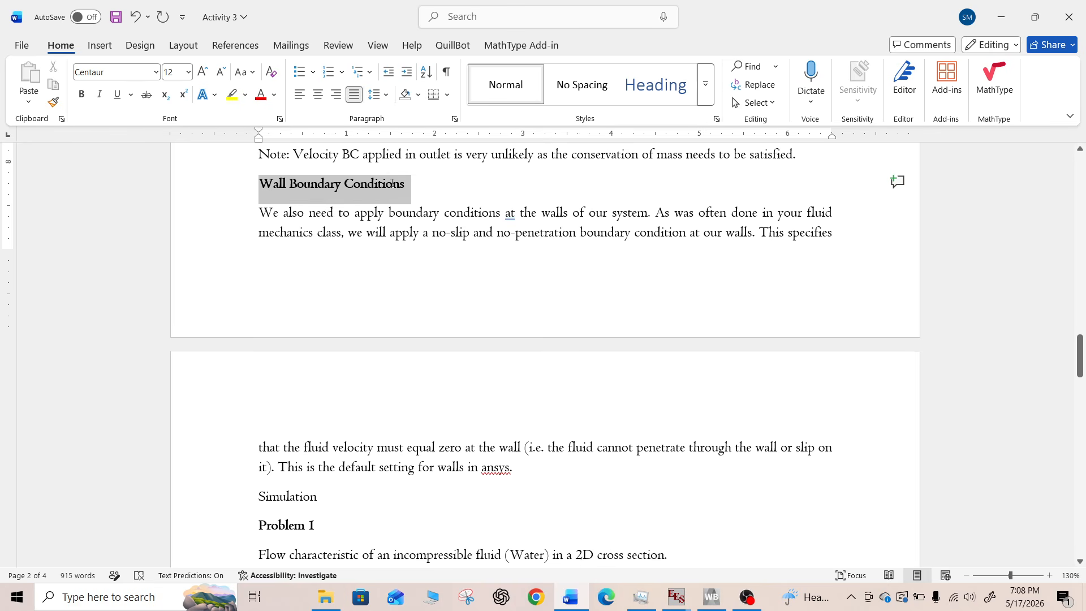
{"action": "left_click", "coordinate": [347, 221]}
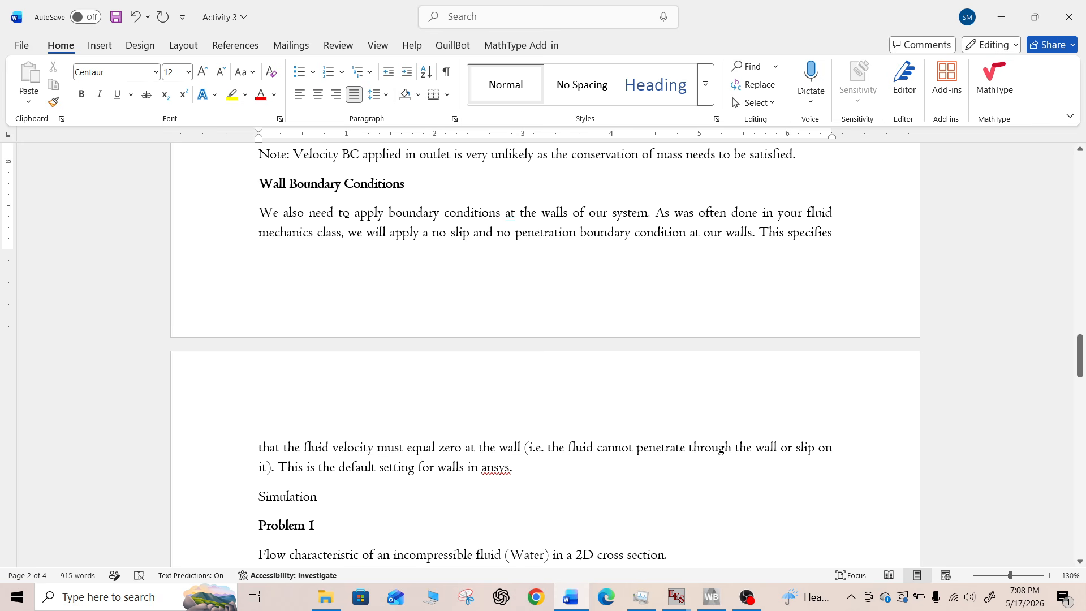
{"action": "left_click_drag", "start_coordinate": [390, 234], "coordinate": [473, 234]}
{"action": "scroll", "coordinate": [378, 266], "scroll_direction": "down", "scroll_amount": 5}
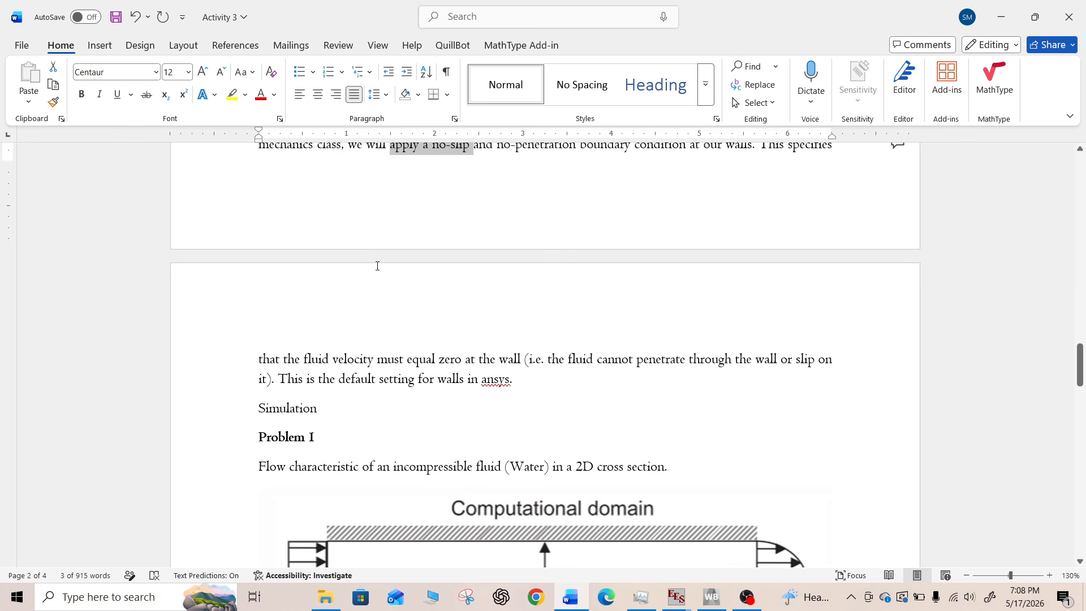
{"action": "scroll", "coordinate": [377, 270], "scroll_direction": "down", "scroll_amount": 4}
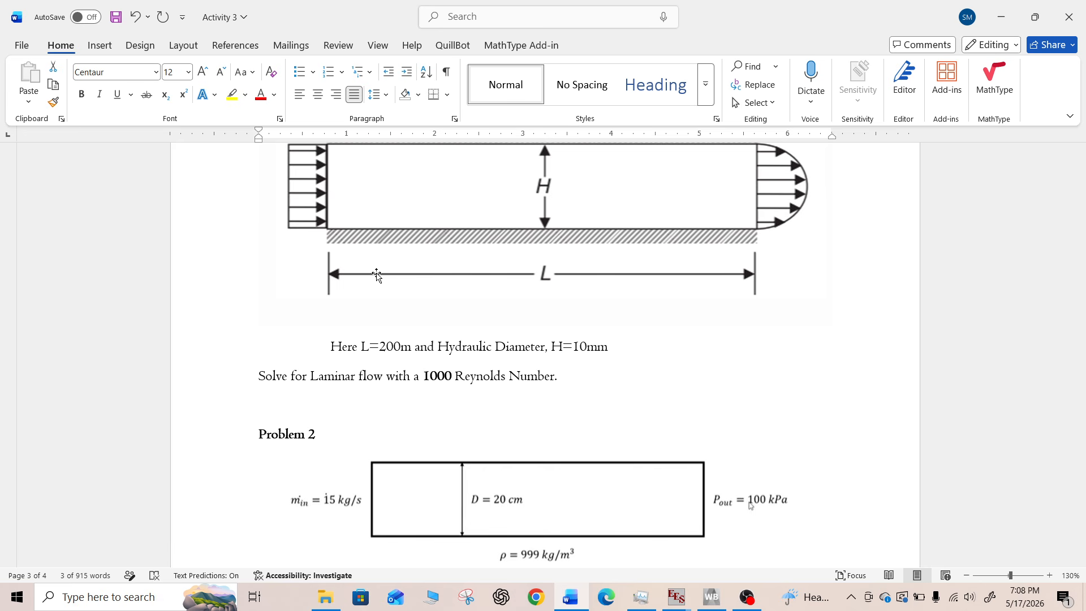
Examine the Problem 1 statement, especially the words "2D cross" section, together with its computational domain figure
{"action": "scroll", "coordinate": [401, 311], "scroll_direction": "up", "scroll_amount": 5}
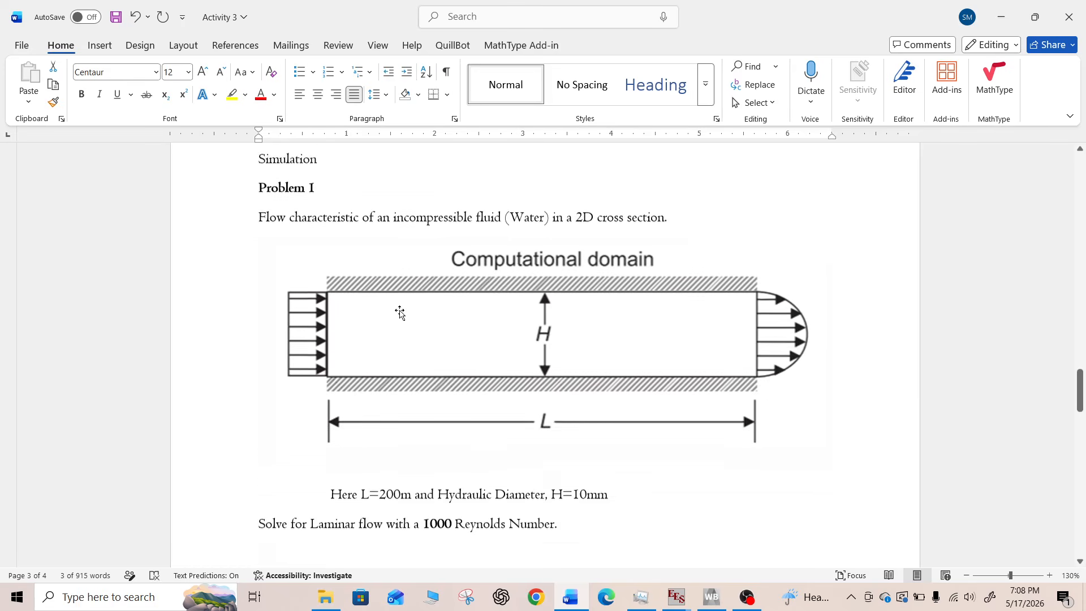
{"action": "scroll", "coordinate": [400, 310], "scroll_direction": "down", "scroll_amount": 2}
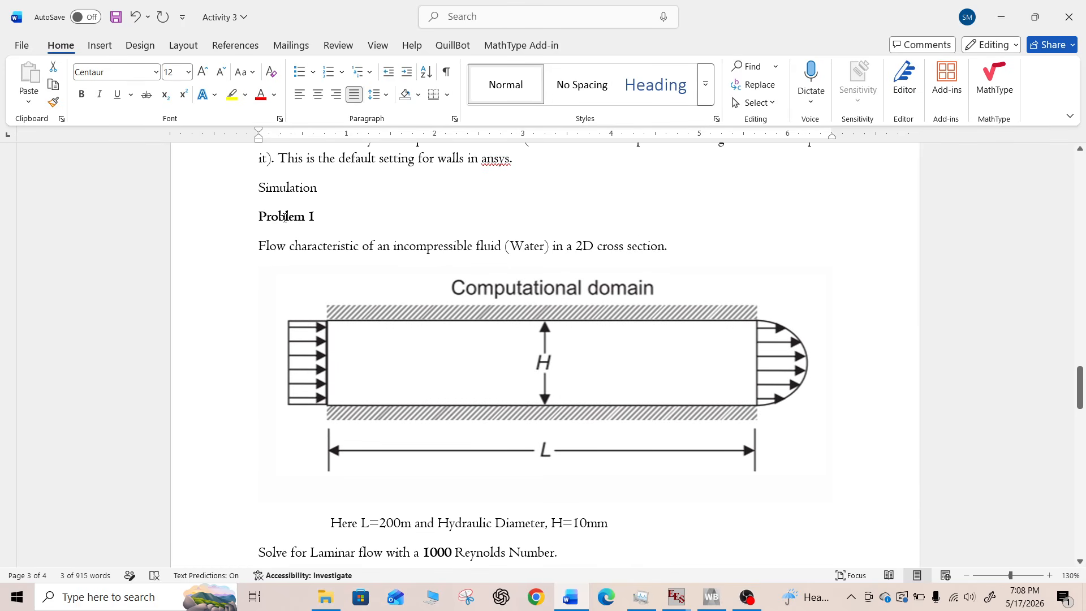
{"action": "scroll", "coordinate": [482, 346], "scroll_direction": "down", "scroll_amount": 1}
{"action": "left_click", "coordinate": [482, 345]}
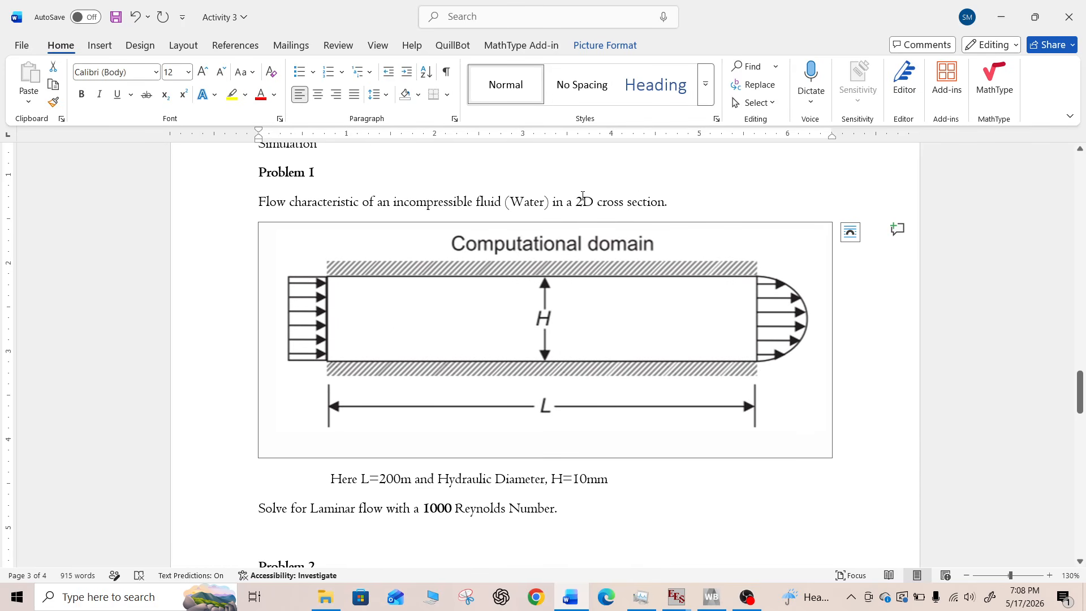
{"action": "left_click_drag", "start_coordinate": [578, 200], "coordinate": [625, 202]}
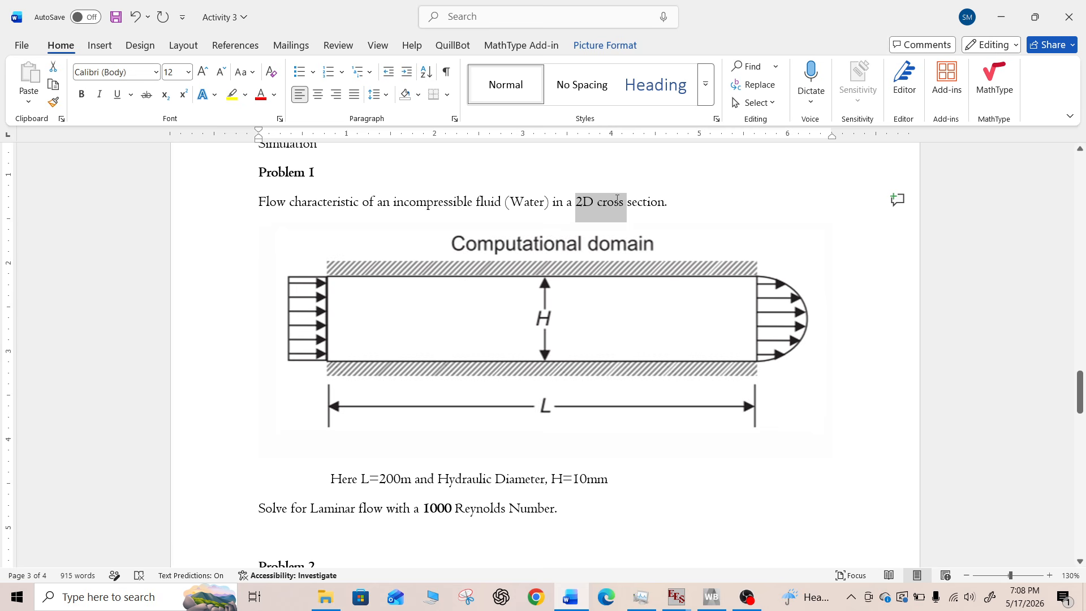
Examine the Problem 1 statement, especially the wording on the incompressible fluid (Water)
{"action": "left_click", "coordinate": [302, 202]}
{"action": "left_click_drag", "start_coordinate": [427, 202], "coordinate": [480, 202]}
{"action": "left_click", "coordinate": [524, 202]}
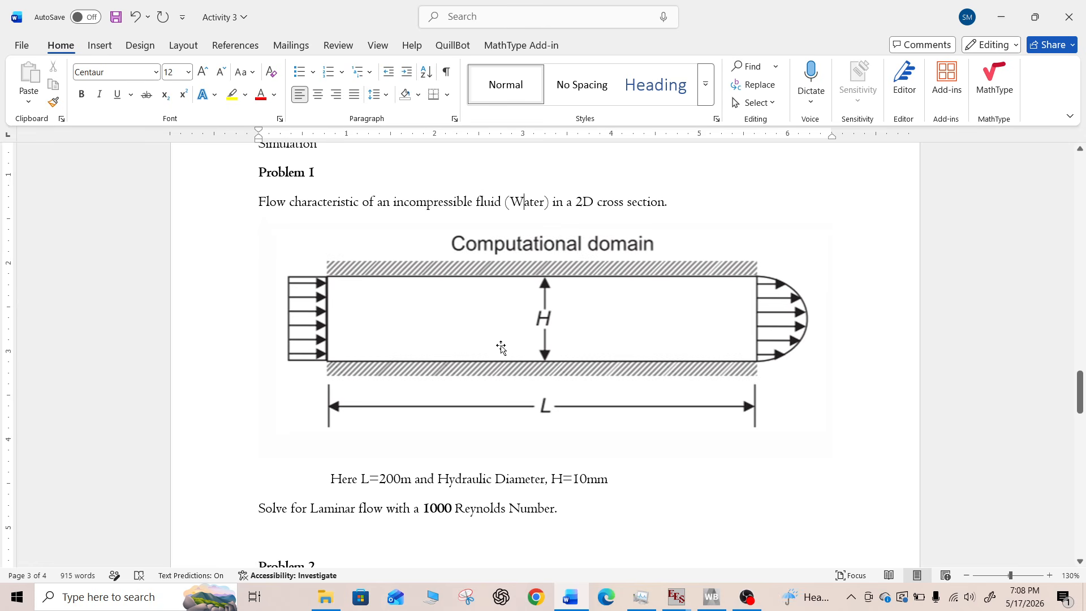
Correct the unit of length L below the Problem 1 figure so it reads 200mm
{"action": "scroll", "coordinate": [418, 418], "scroll_direction": "down", "scroll_amount": 1}
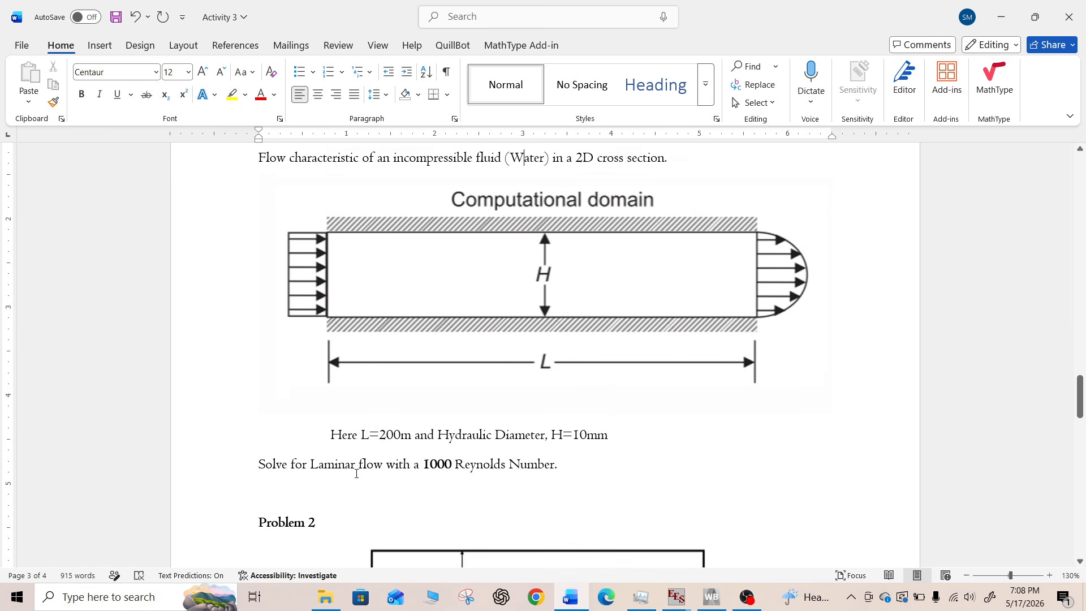
{"action": "left_click_drag", "start_coordinate": [377, 435], "coordinate": [401, 435]}
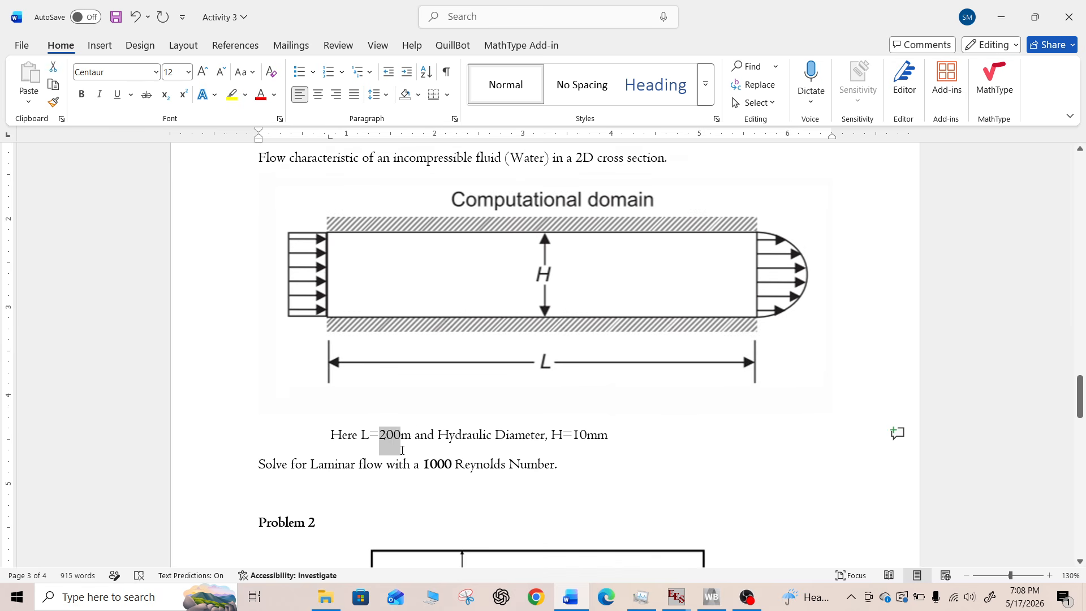
{"action": "left_click", "coordinate": [401, 437]}
{"action": "type", "text": "m"}
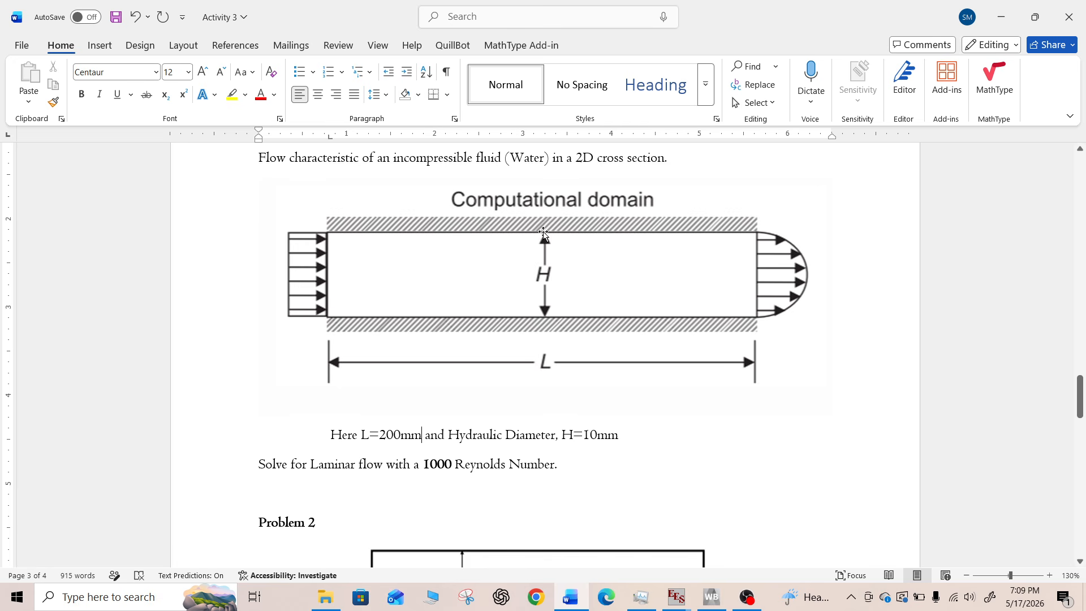
Examine the Problem 1 hydraulic diameter, the laminar flow requirement and the specified Reynolds number
{"action": "left_click_drag", "start_coordinate": [561, 440], "coordinate": [604, 444]}
{"action": "left_click", "coordinate": [556, 462]}
{"action": "left_click_drag", "start_coordinate": [312, 468], "coordinate": [383, 468]}
{"action": "left_click", "coordinate": [424, 468]}
{"action": "double_click", "coordinate": [450, 468]}
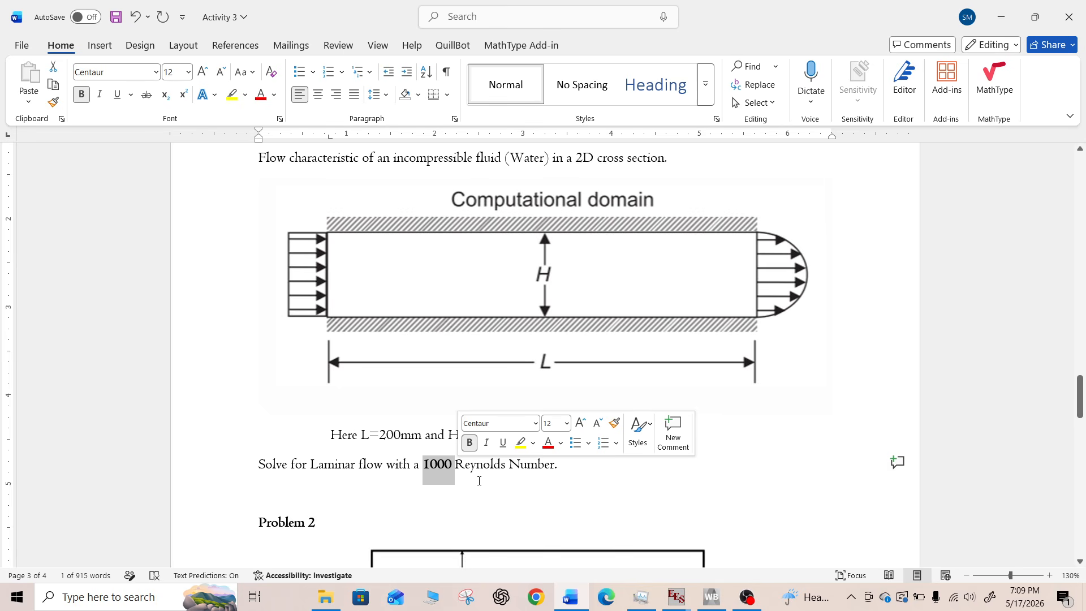
{"action": "left_click", "coordinate": [479, 481]}
Compare the Reynolds number in Problem 1 with the inlet arrows and walls of the computational domain figure
{"action": "scroll", "coordinate": [480, 477], "scroll_direction": "up", "scroll_amount": 1}
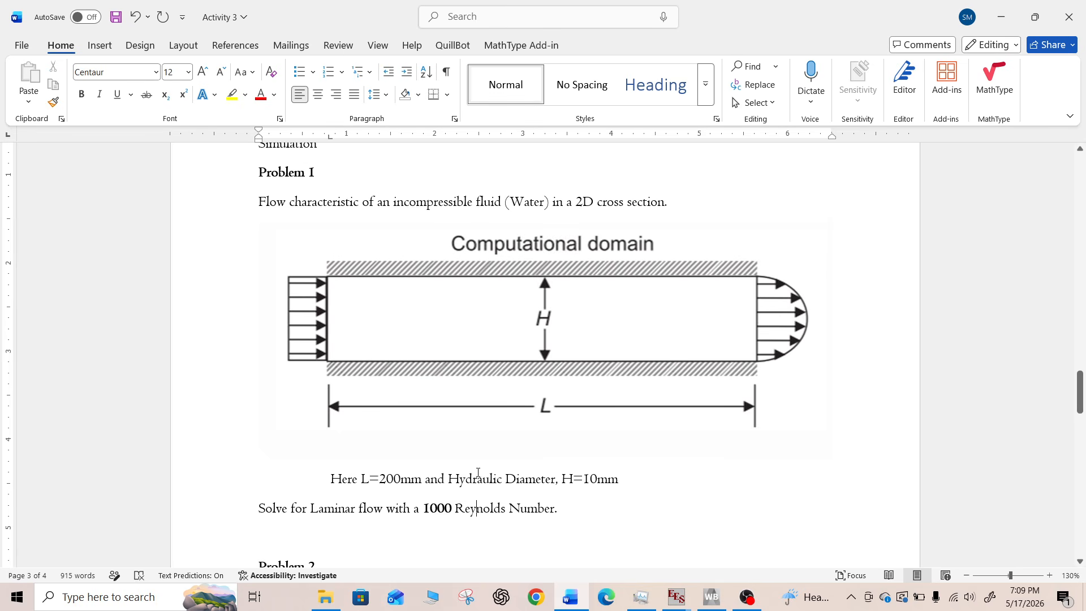
{"action": "left_click_drag", "start_coordinate": [453, 511], "coordinate": [424, 508]}
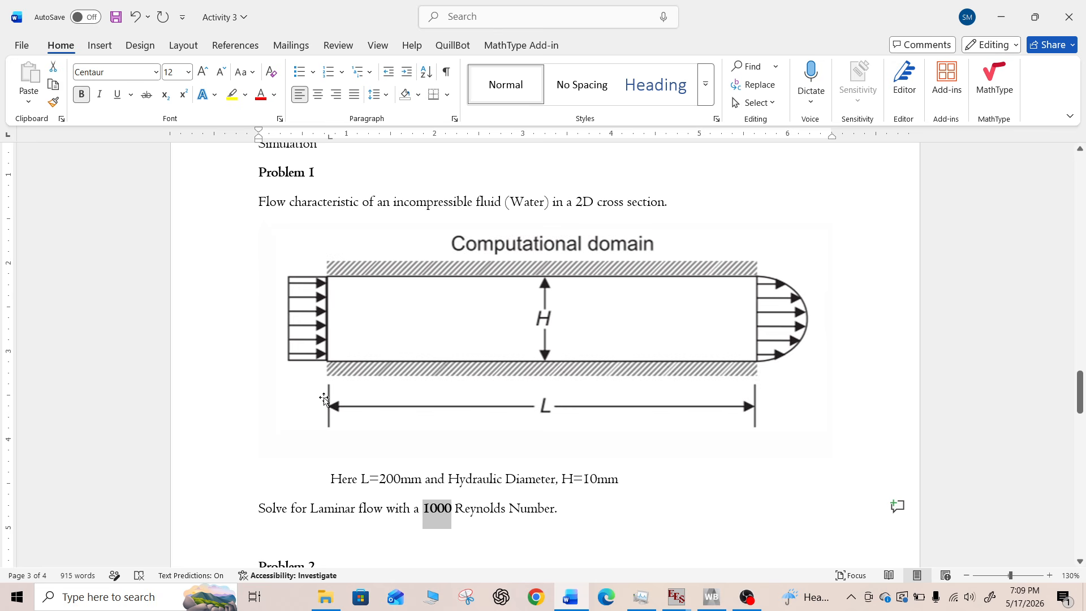
{"action": "left_click", "coordinate": [312, 335]}
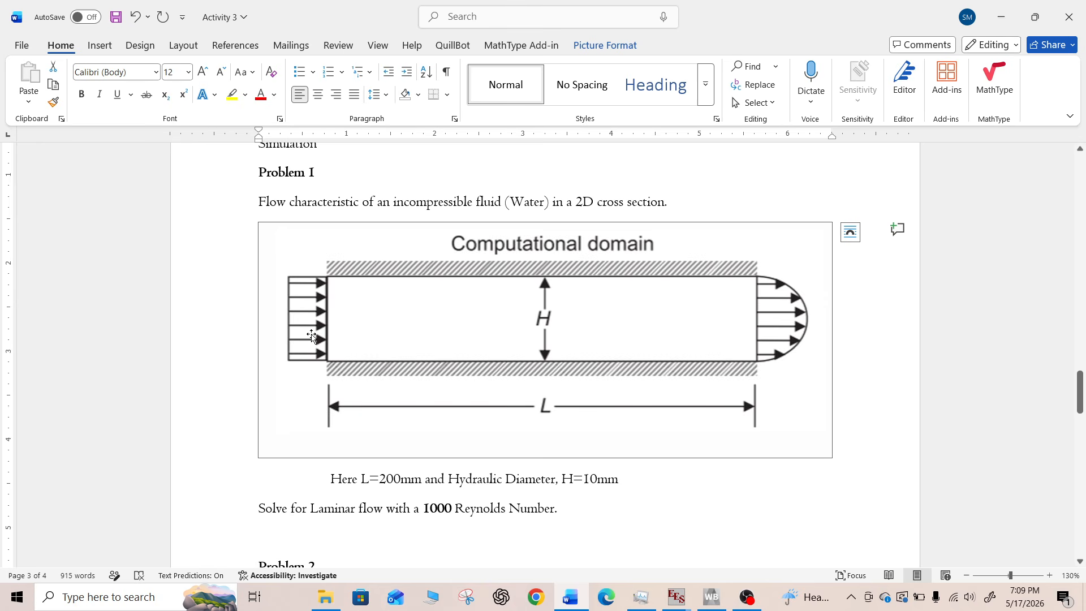
{"action": "left_click", "coordinate": [452, 512]}
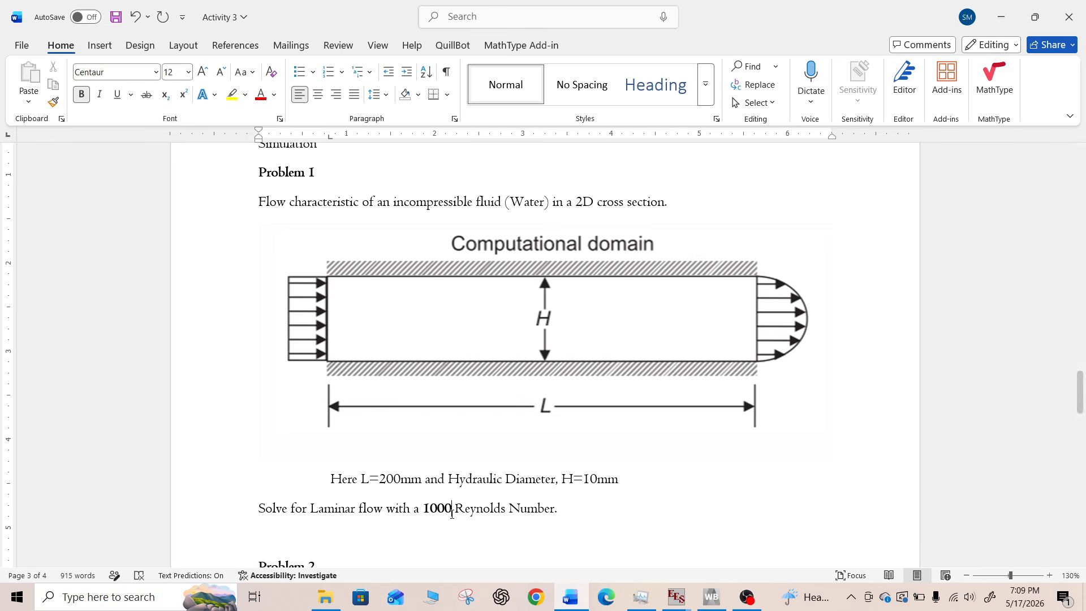
{"action": "scroll", "coordinate": [452, 514], "scroll_direction": "down", "scroll_amount": 3}
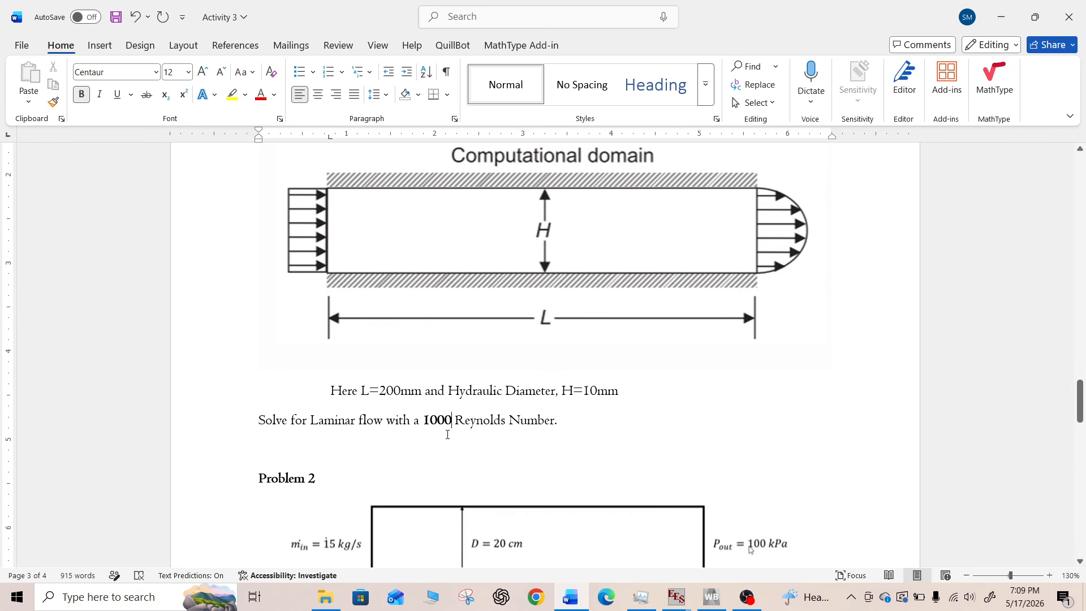
{"action": "scroll", "coordinate": [447, 435], "scroll_direction": "up", "scroll_amount": 3}
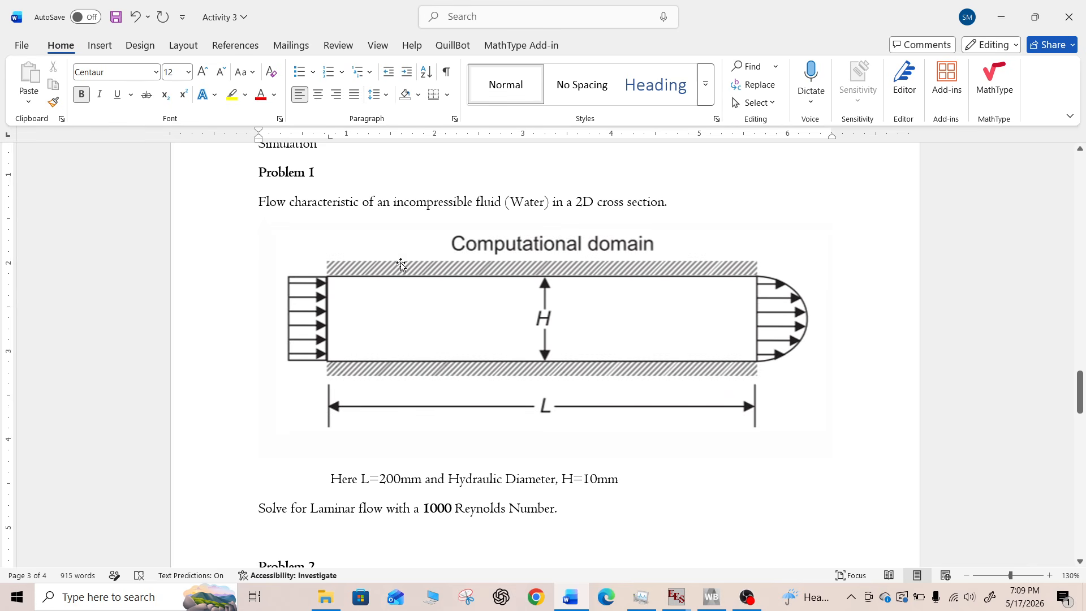
{"action": "left_click_drag", "start_coordinate": [452, 511], "coordinate": [425, 514]}
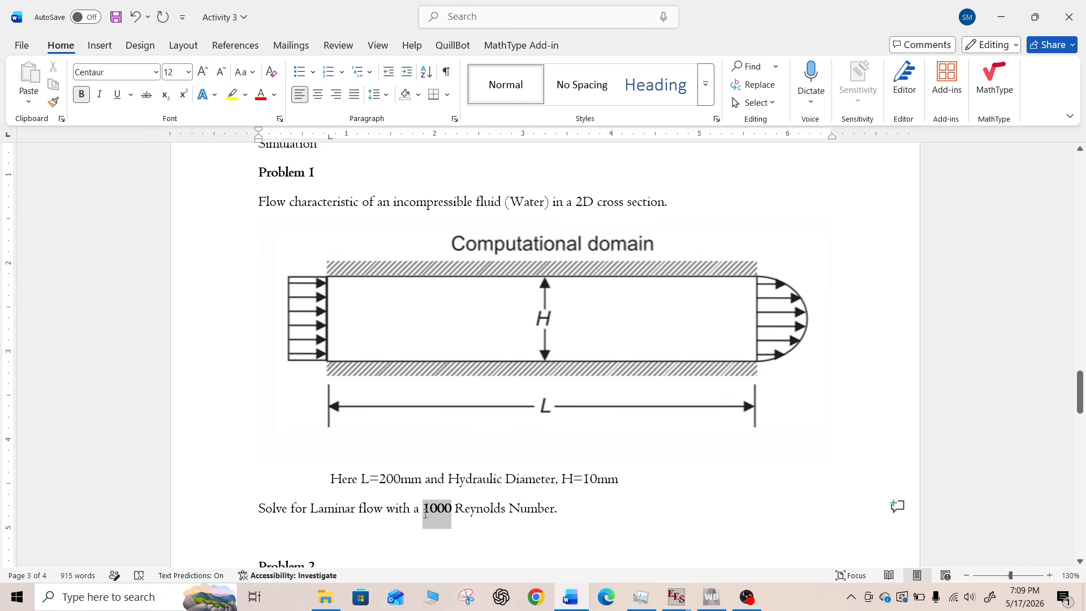
{"action": "left_click", "coordinate": [454, 511]}
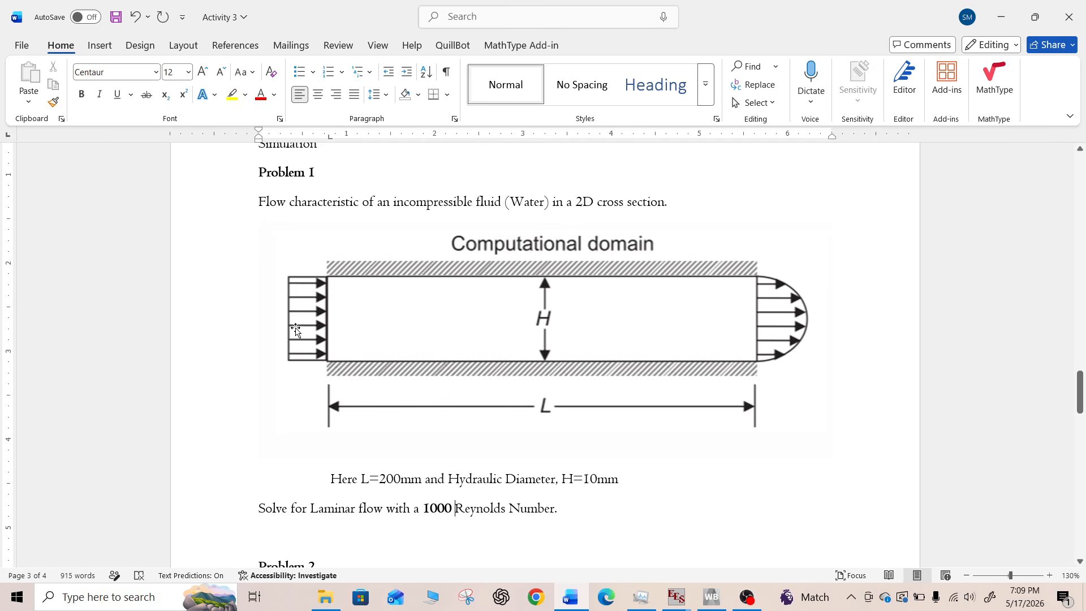
{"action": "scroll", "coordinate": [403, 390], "scroll_direction": "down", "scroll_amount": 1}
{"action": "scroll", "coordinate": [403, 389], "scroll_direction": "up", "scroll_amount": 2}
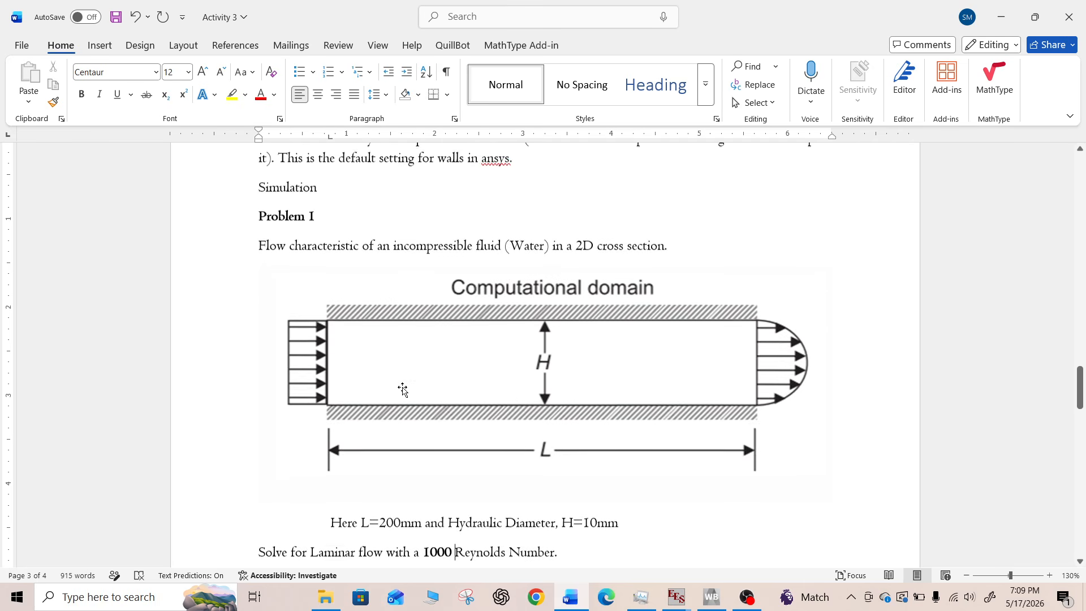
Switch to Workbench, add a Fluid Flow (Fluent) system to the project schematic, and check back on Problem 1 in the Word document
{"action": "left_click", "coordinate": [710, 591]}
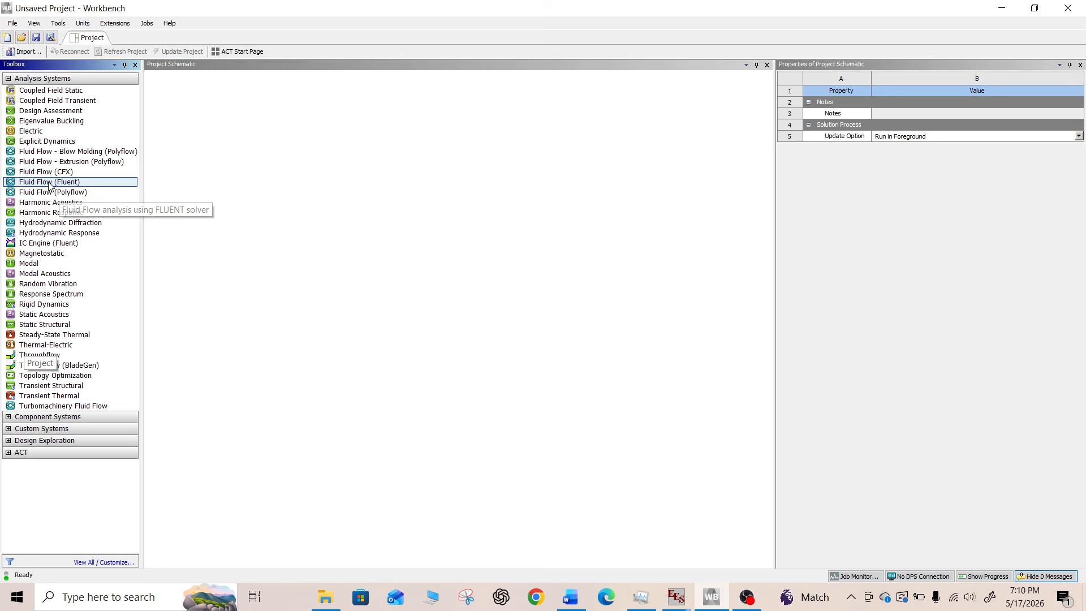
{"action": "left_click_drag", "start_coordinate": [50, 185], "coordinate": [224, 184]}
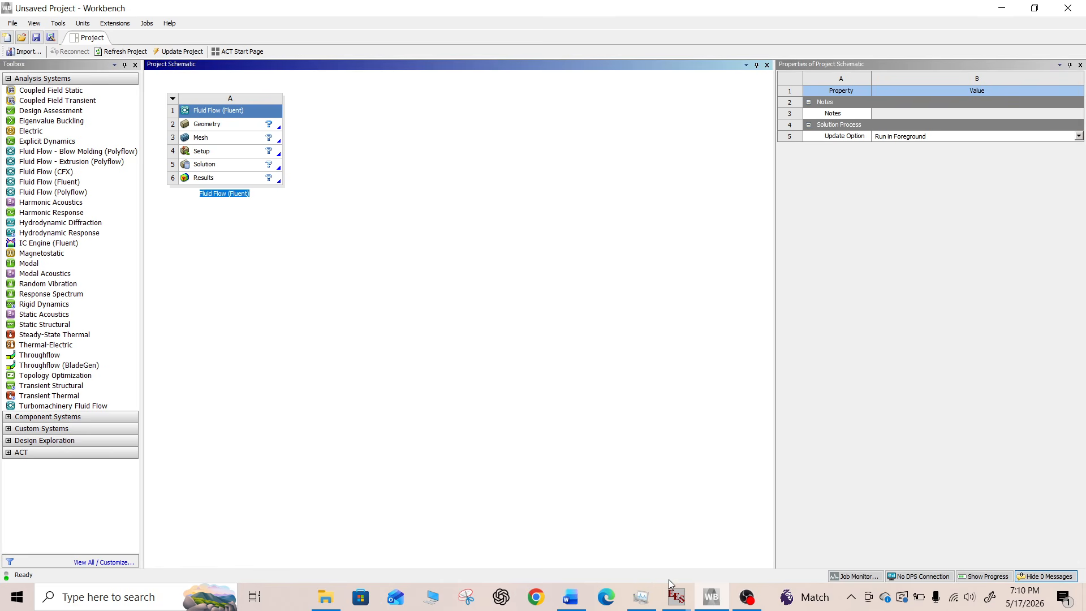
{"action": "left_click", "coordinate": [572, 600]}
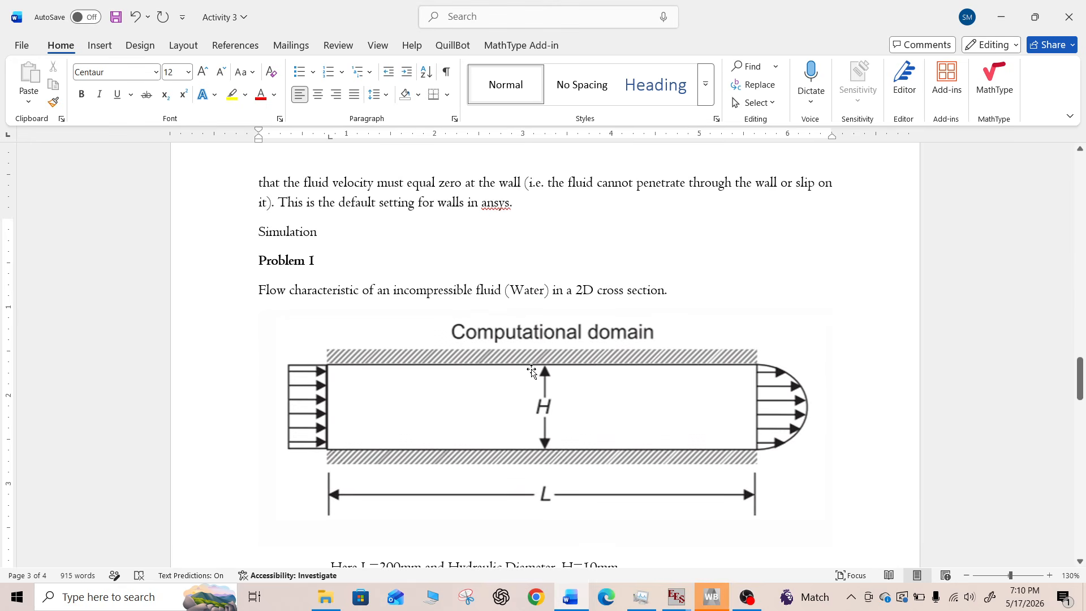
{"action": "scroll", "coordinate": [531, 371], "scroll_direction": "down", "scroll_amount": 7}
{"action": "scroll", "coordinate": [634, 317], "scroll_direction": "up", "scroll_amount": 2}
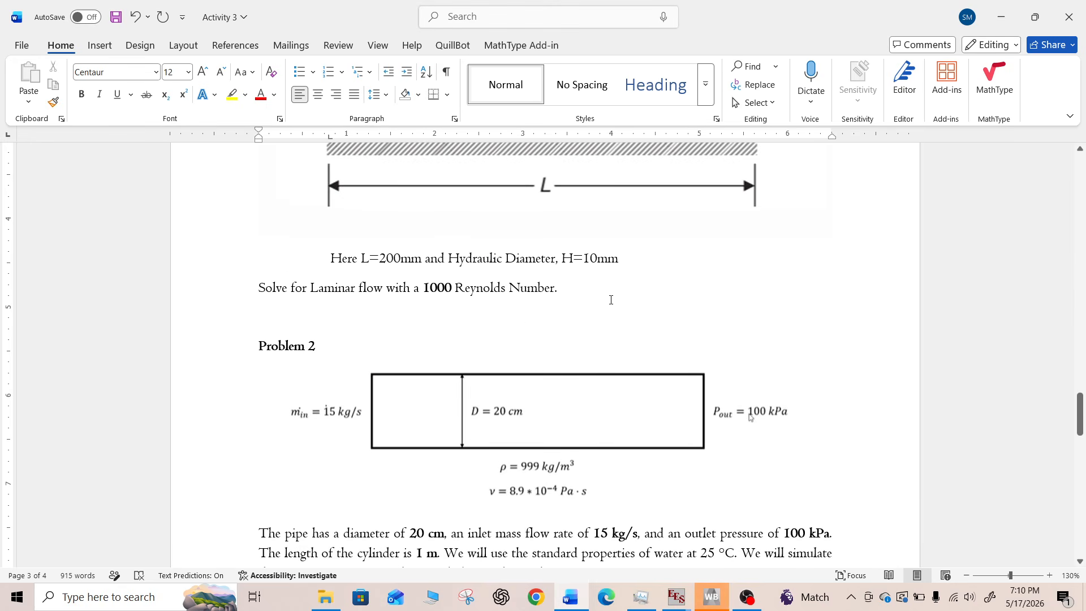
{"action": "scroll", "coordinate": [611, 300], "scroll_direction": "up", "scroll_amount": 3}
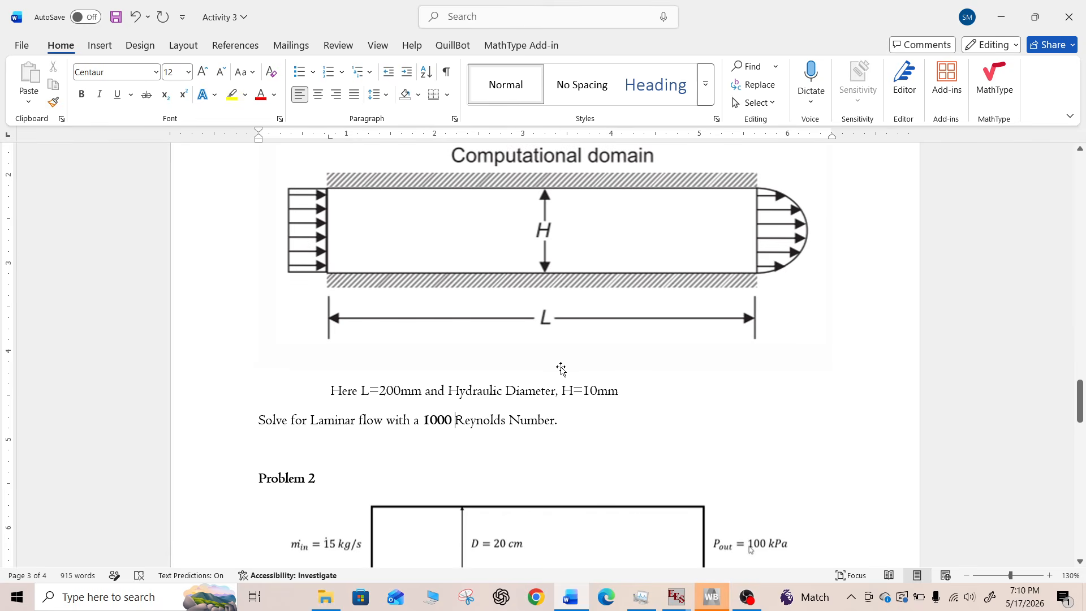
Return to Workbench and set the Geometry cell's analysis type to 2D, checking it against the Problem 1 statement in Word
{"action": "left_click", "coordinate": [702, 588]}
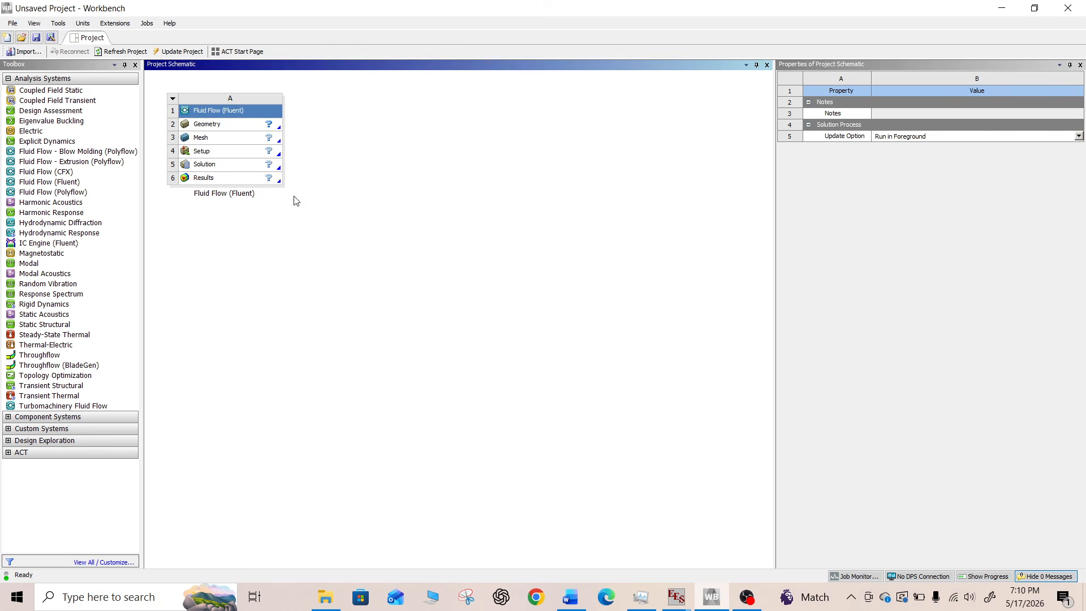
{"action": "left_click", "coordinate": [197, 128]}
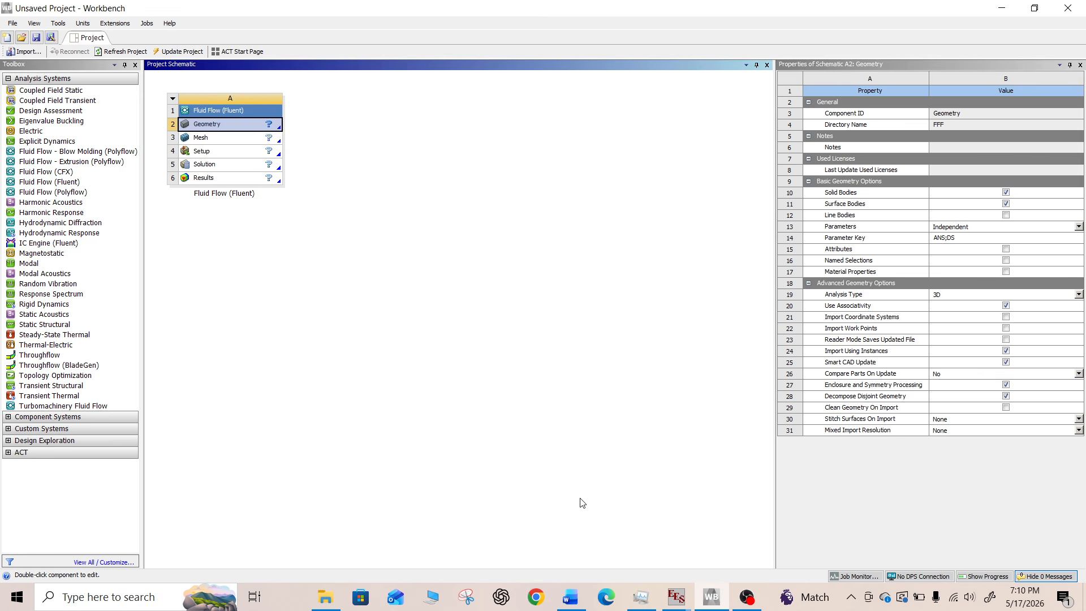
{"action": "left_click", "coordinate": [570, 597]}
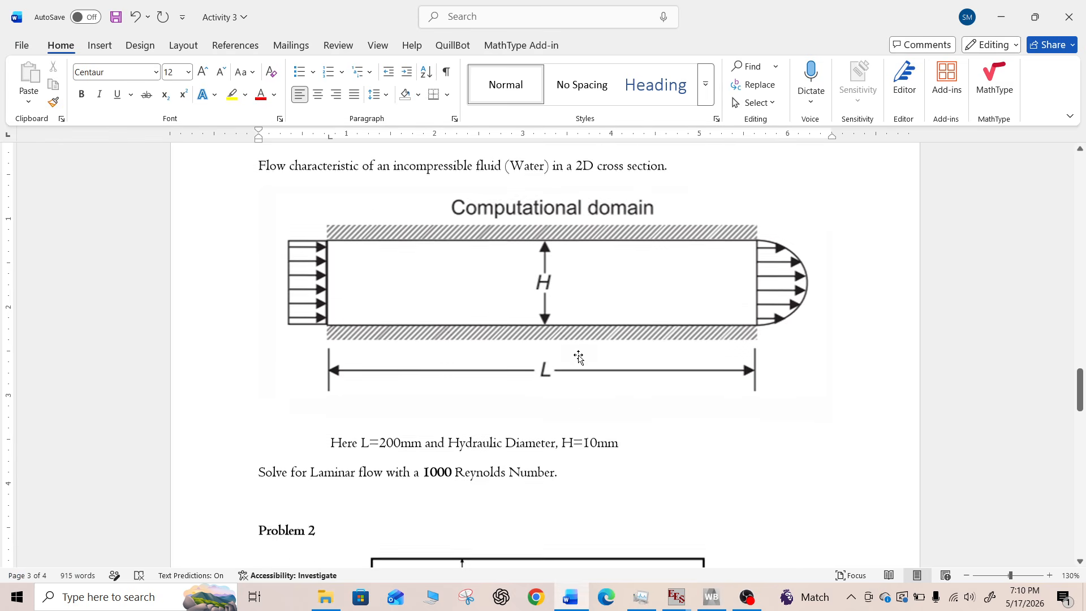
{"action": "scroll", "coordinate": [579, 358], "scroll_direction": "up", "scroll_amount": 2}
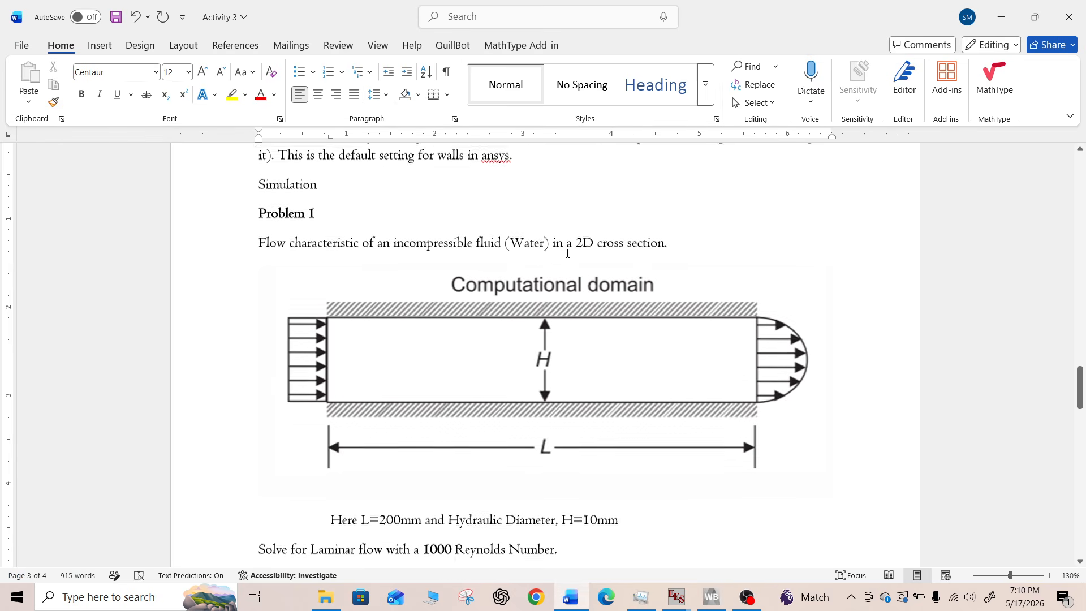
{"action": "left_click", "coordinate": [569, 606]}
{"action": "left_click", "coordinate": [980, 296]}
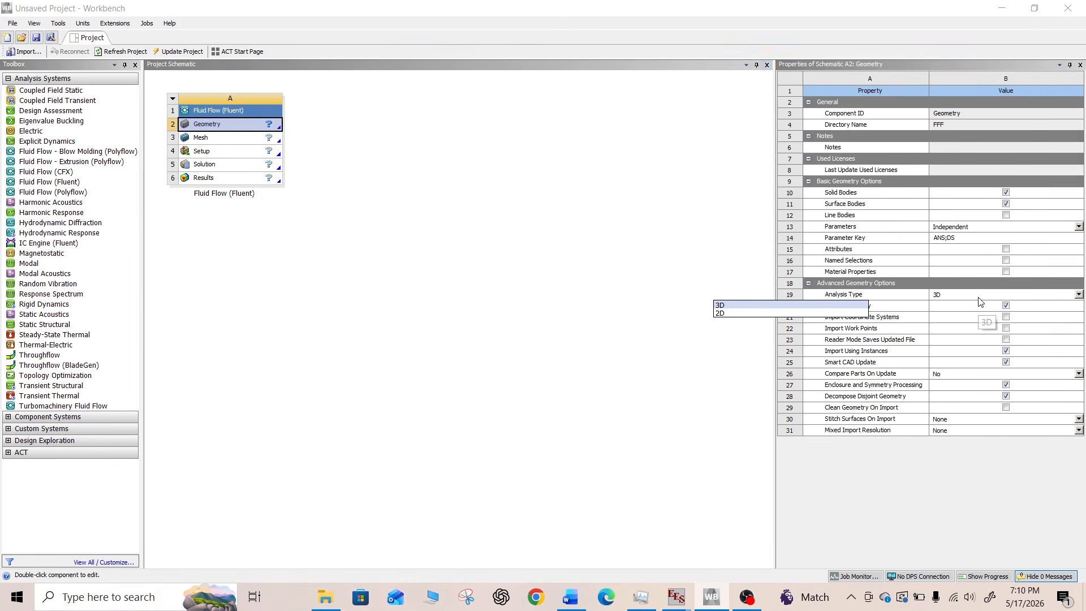
{"action": "left_click", "coordinate": [740, 315]}
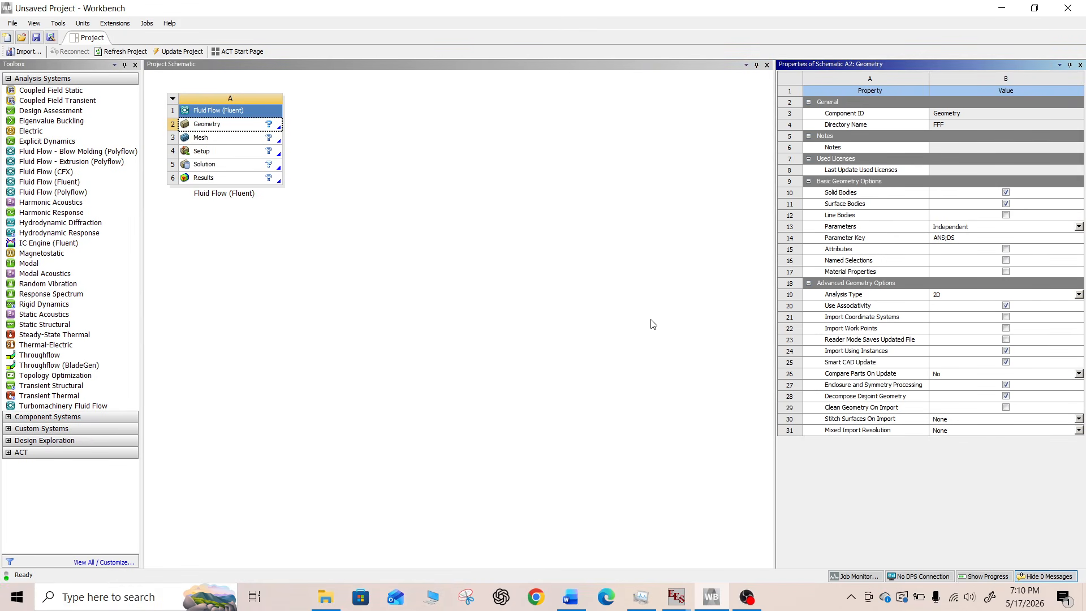
Start a new DesignModeler geometry from the Geometry cell of the Fluid Flow (Fluent) system
{"action": "left_click", "coordinate": [215, 125]}
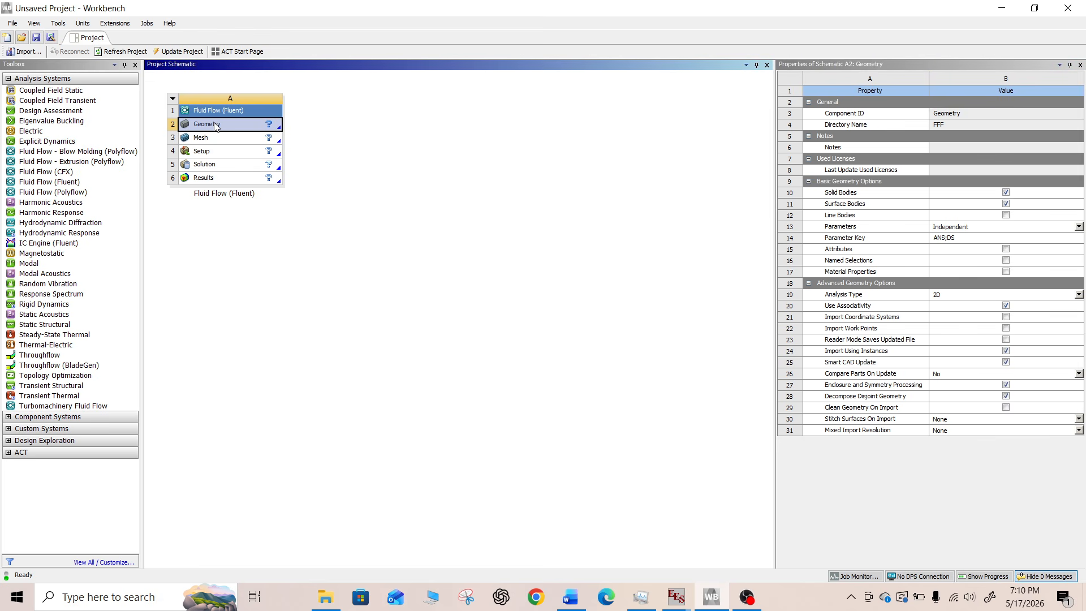
{"action": "right_click", "coordinate": [215, 126]}
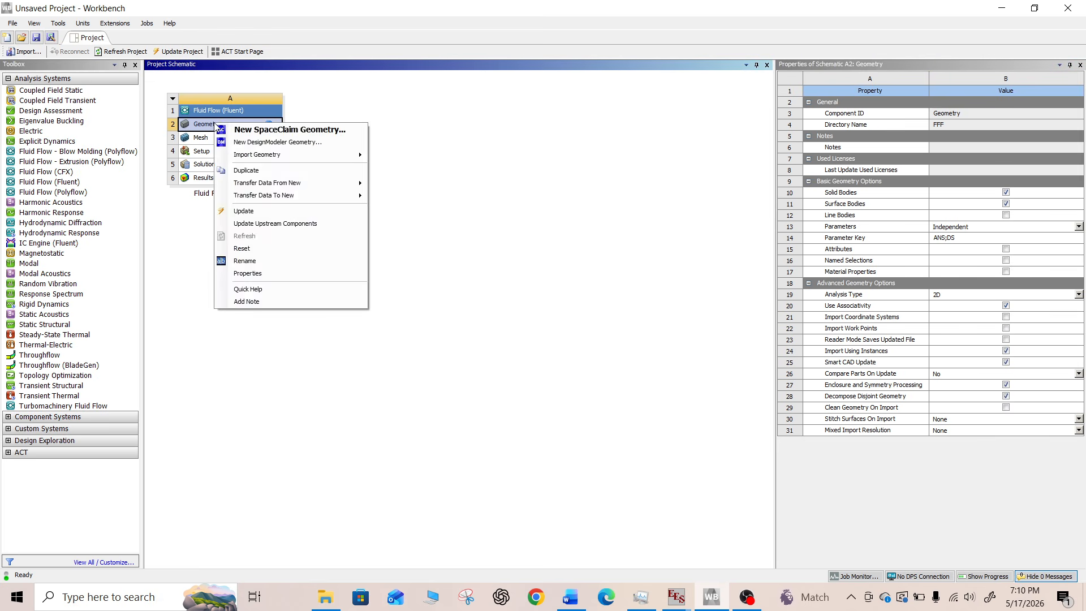
{"action": "left_click", "coordinate": [241, 141]}
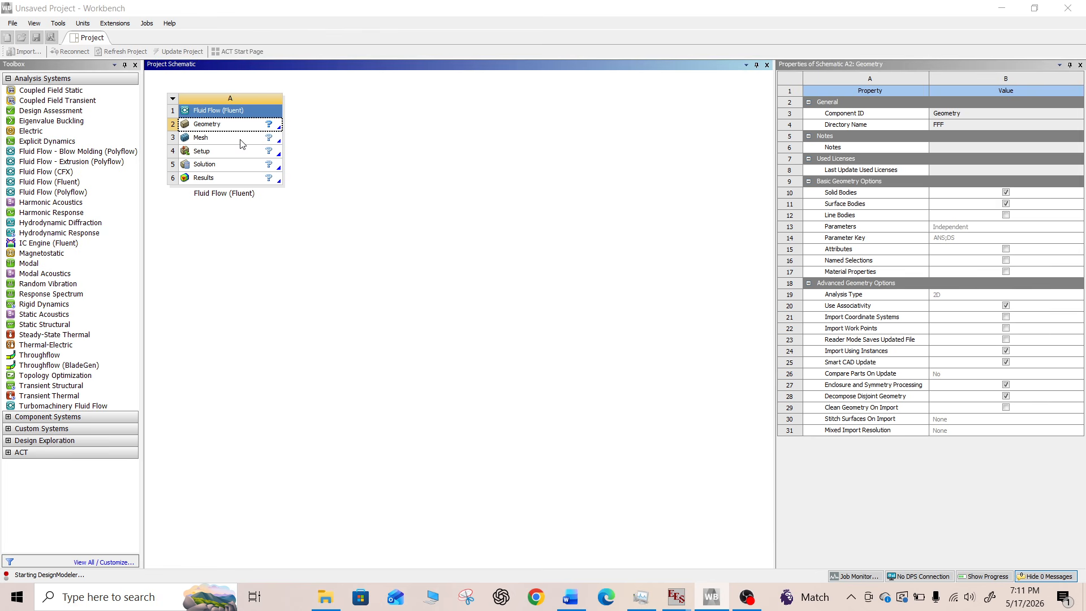
Switch to the Word document and review the Problem 1 dimensions and the Problem 2 pipe figure
{"action": "left_click", "coordinate": [571, 597]}
{"action": "scroll", "coordinate": [469, 379], "scroll_direction": "down", "scroll_amount": 3}
{"action": "scroll", "coordinate": [470, 378], "scroll_direction": "down", "scroll_amount": 14}
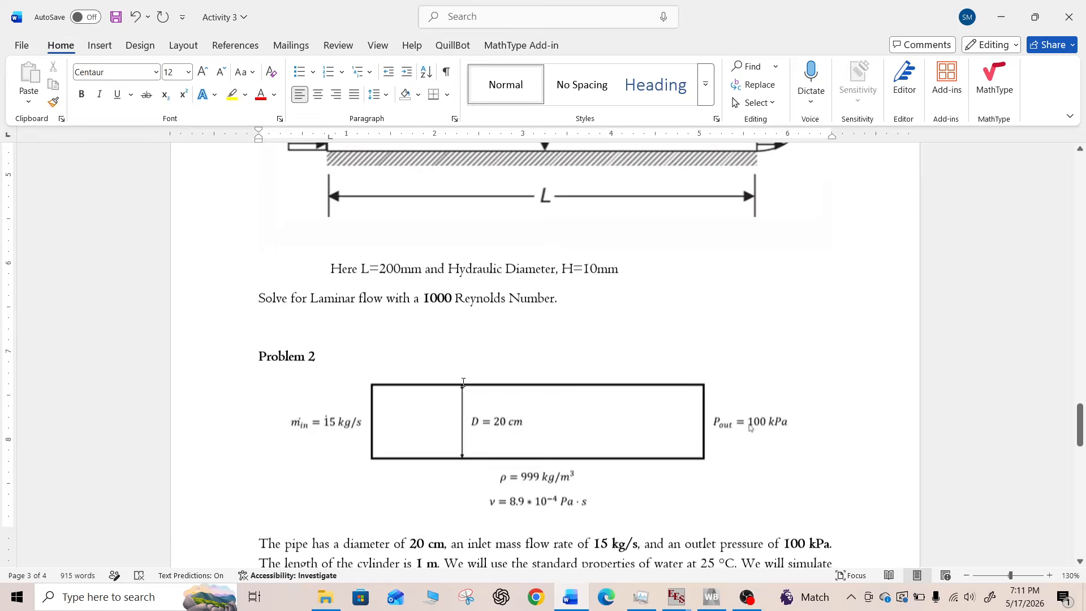
{"action": "scroll", "coordinate": [458, 373], "scroll_direction": "up", "scroll_amount": 11}
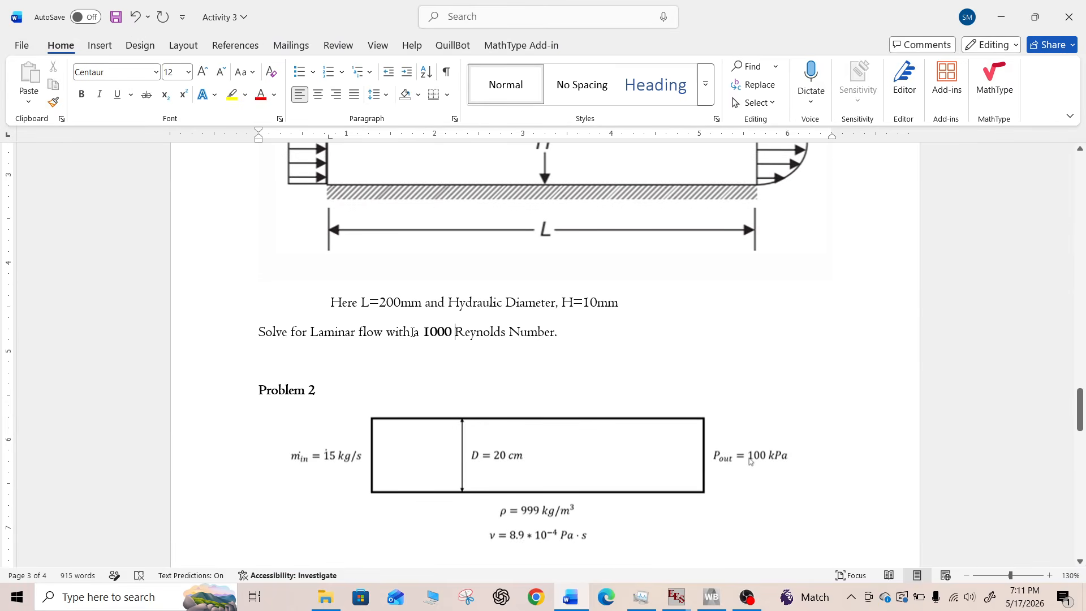
{"action": "scroll", "coordinate": [404, 322], "scroll_direction": "up", "scroll_amount": 3}
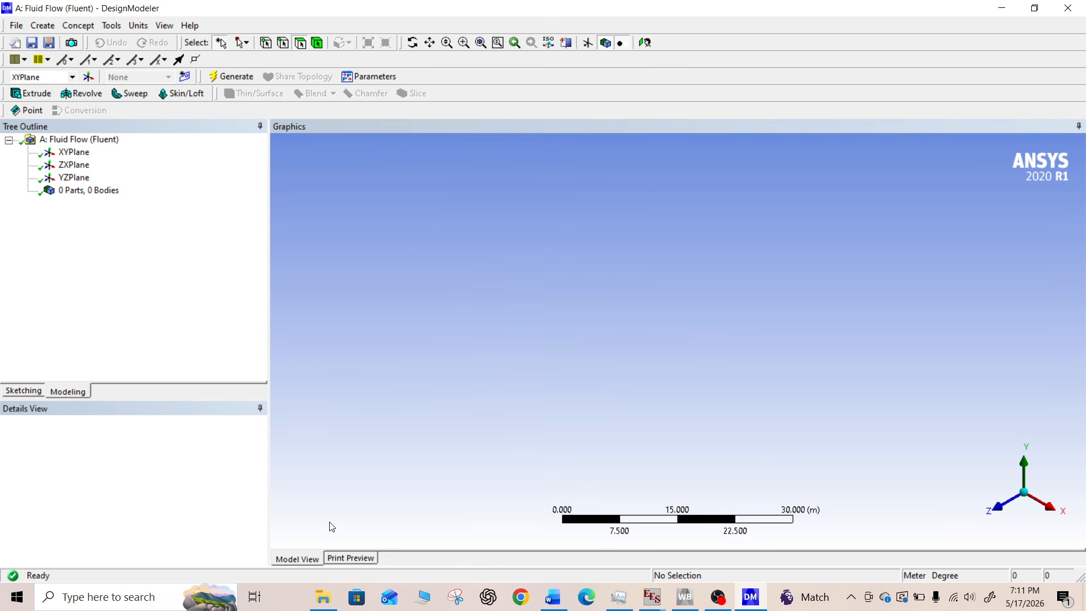
Set the DesignModeler length unit to millimeter, orient the view along +Z and select the XYPlane
{"action": "left_click", "coordinate": [139, 25]}
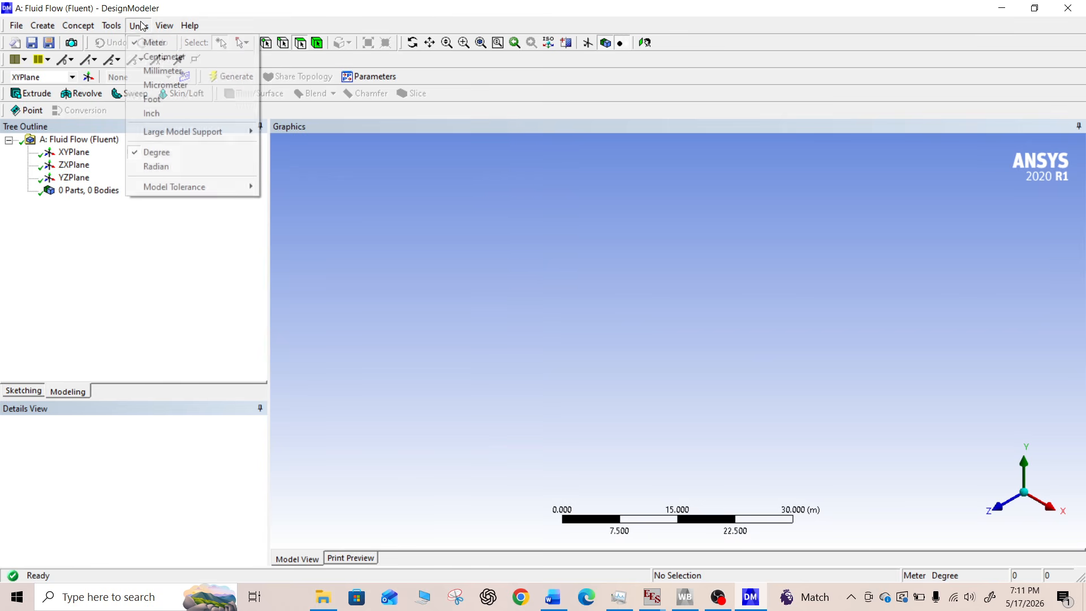
{"action": "left_click", "coordinate": [147, 72]}
{"action": "left_click", "coordinate": [993, 513]}
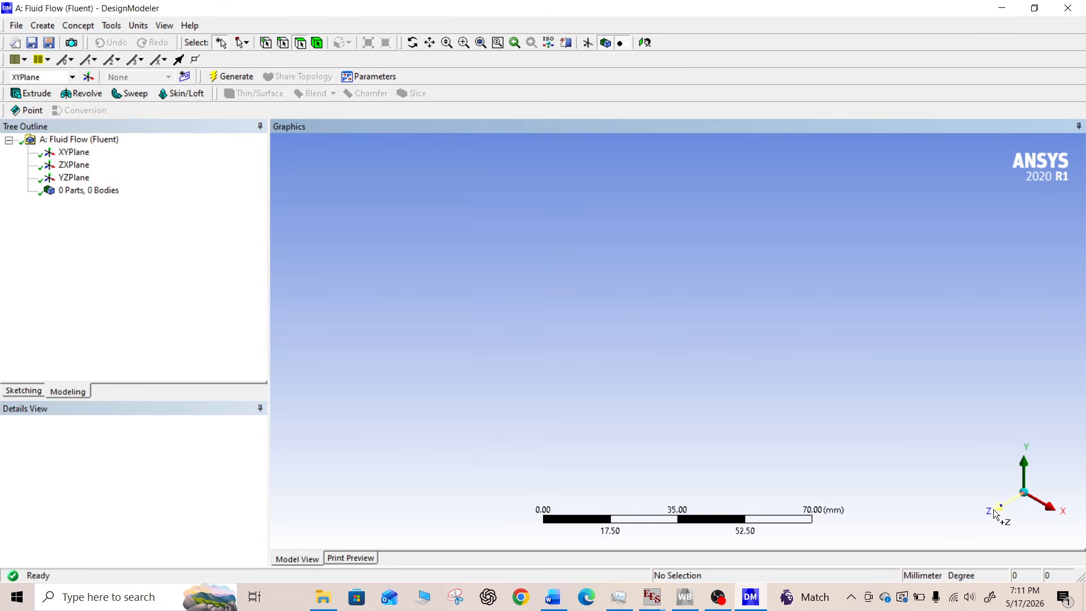
{"action": "left_click", "coordinate": [74, 153]}
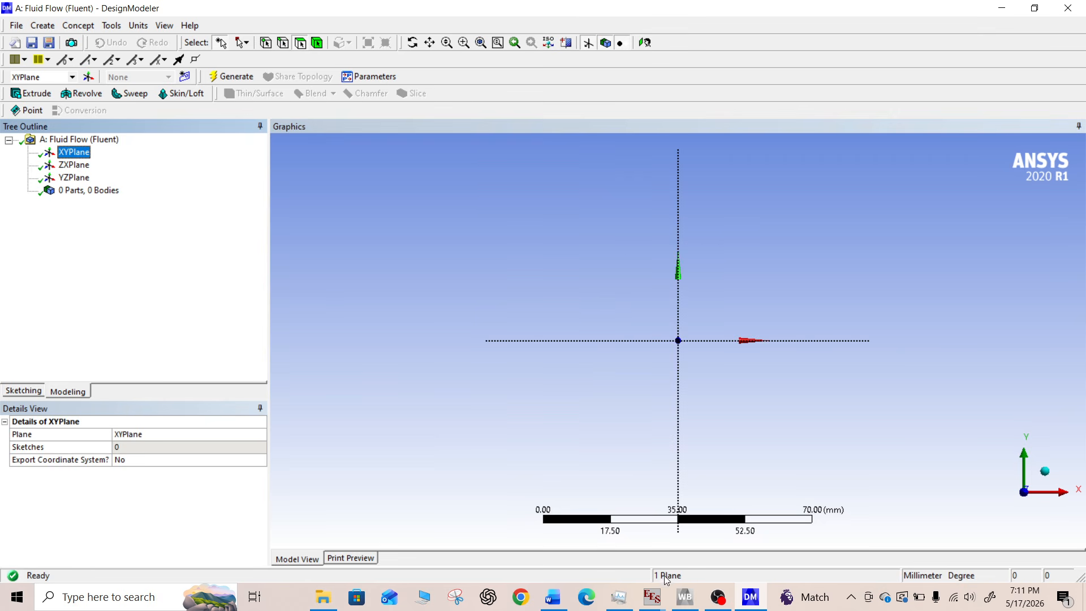
Check the Problem 1 dimensions in Word, then sketch a rectangle from the XYPlane origin, about 80 mm by 17 mm, in DesignModeler
{"action": "left_click", "coordinate": [557, 599]}
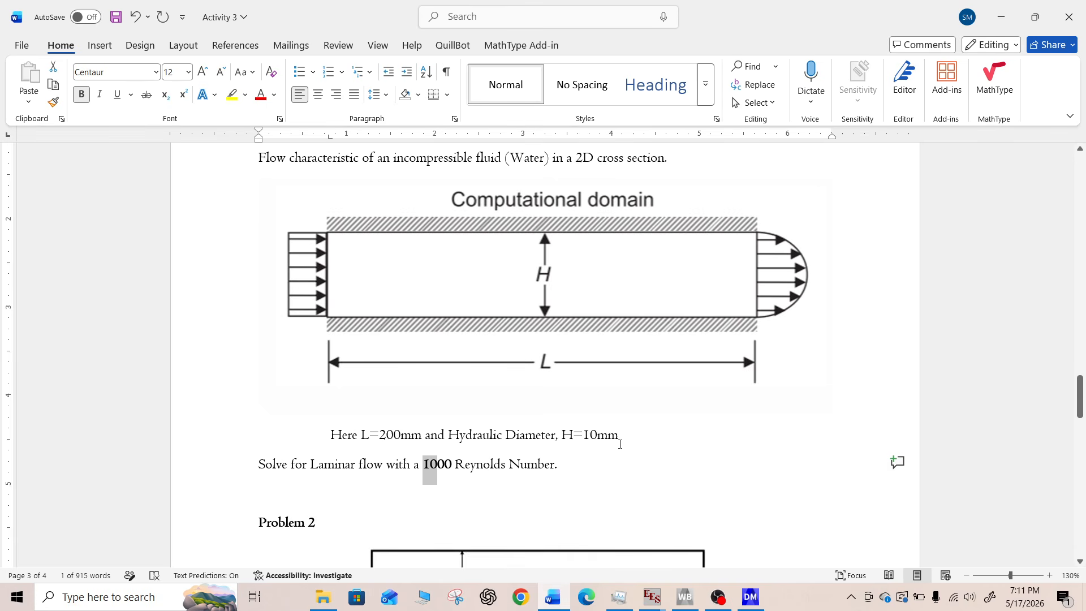
{"action": "left_click", "coordinate": [551, 599]}
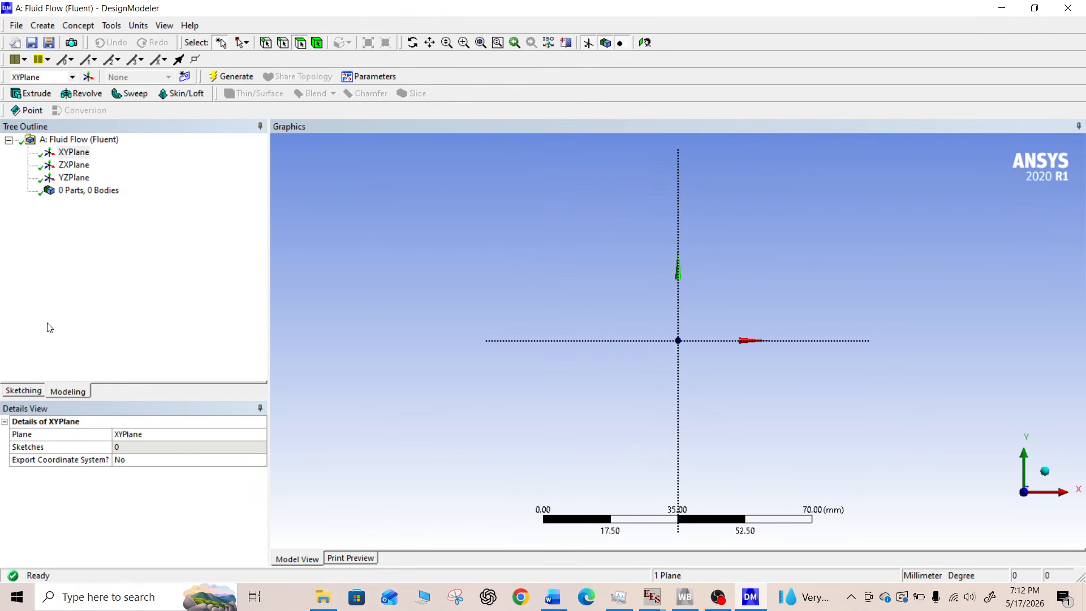
{"action": "left_click", "coordinate": [23, 391]}
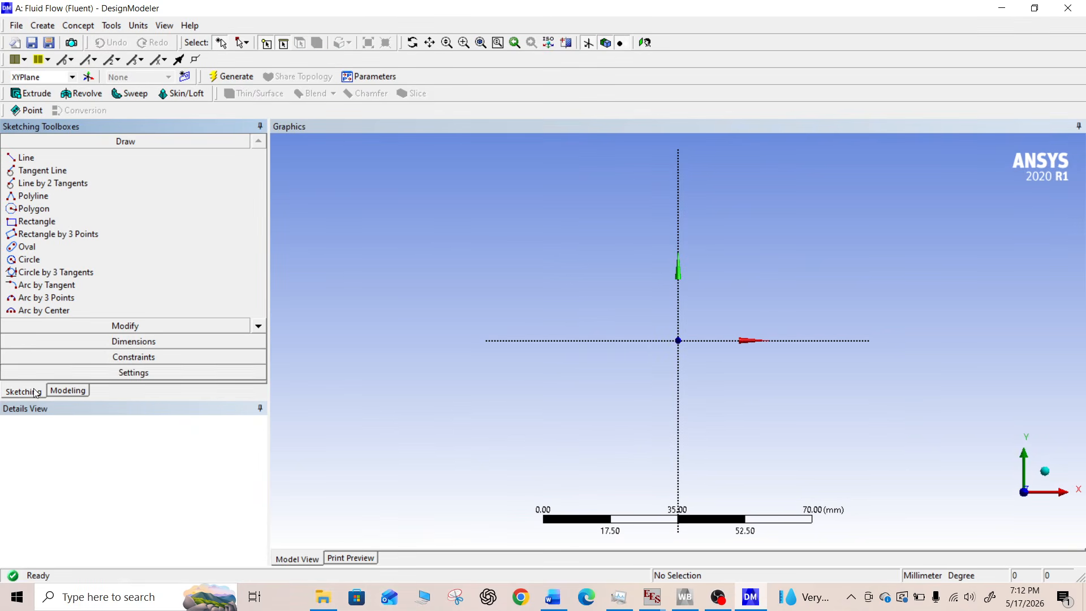
{"action": "left_click", "coordinate": [38, 221]}
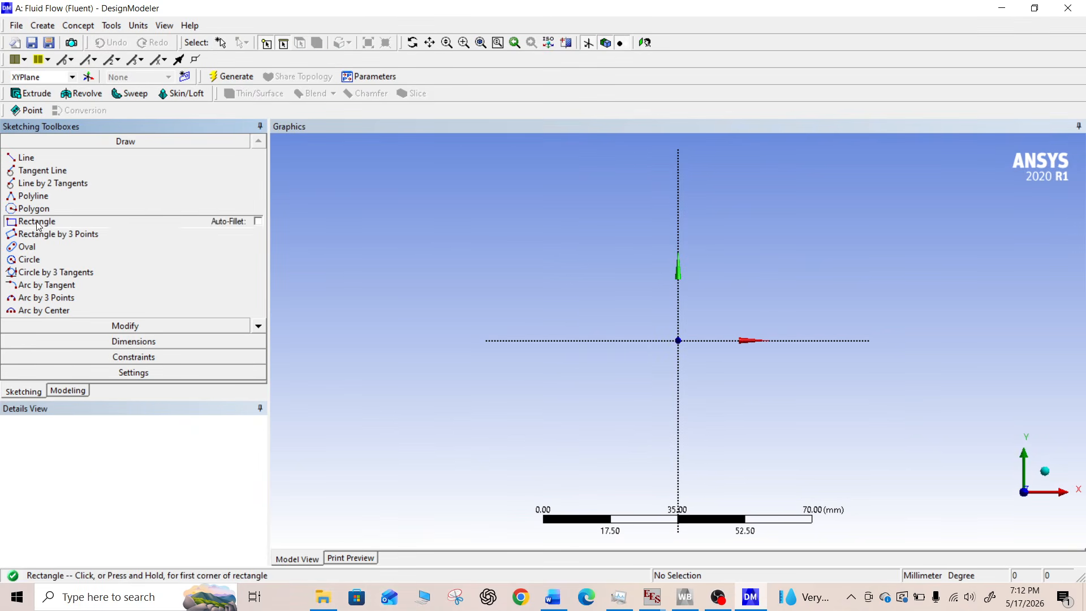
{"action": "left_click", "coordinate": [678, 340]}
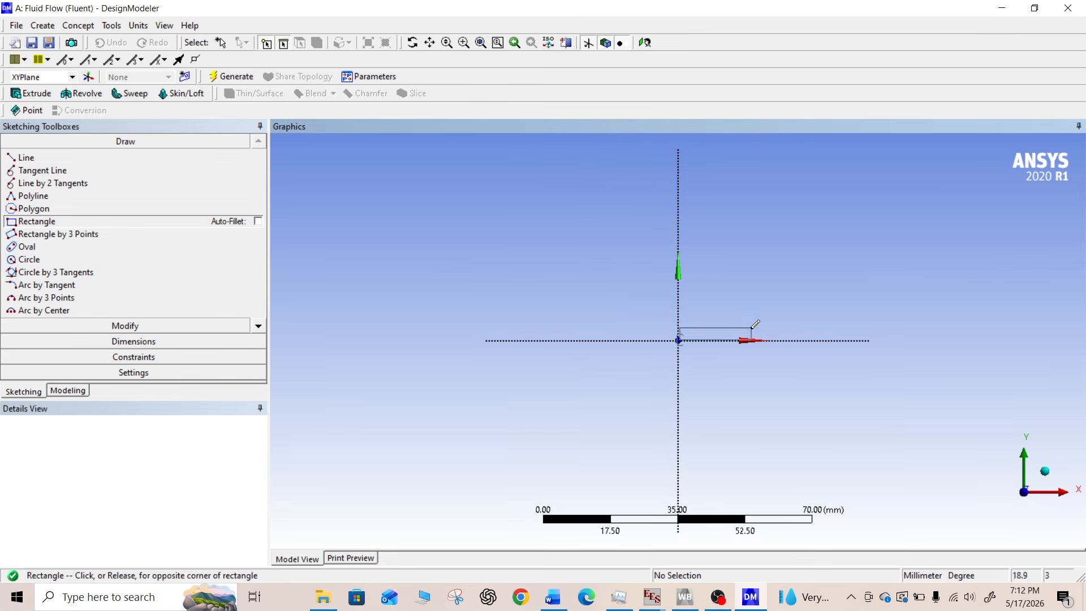
{"action": "left_click", "coordinate": [987, 276]}
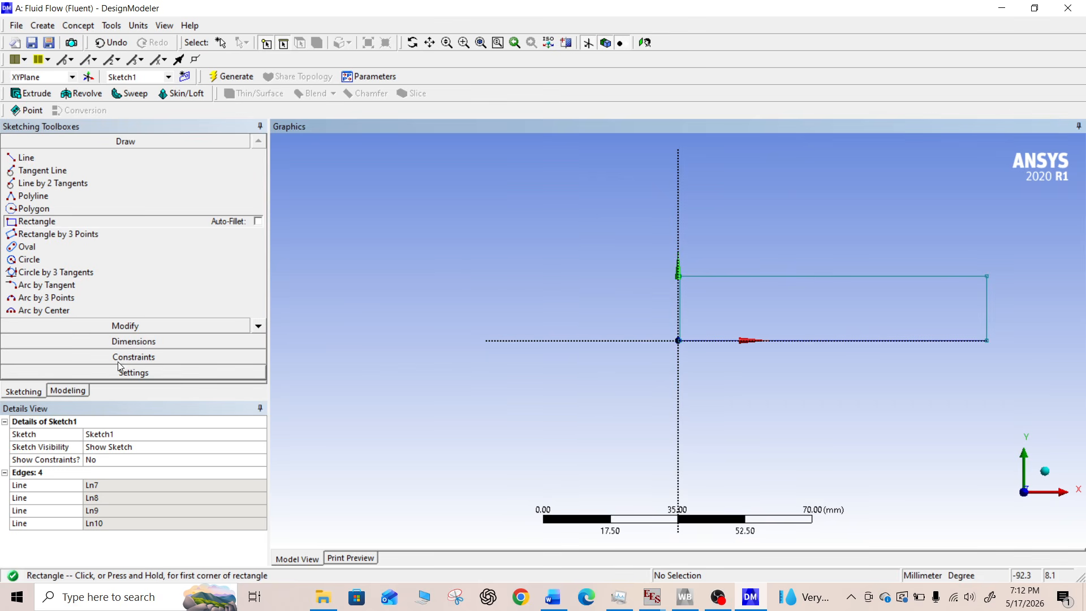
Dimension the rectangle's lower horizontal edge and set its length to 200 mm
{"action": "left_click", "coordinate": [71, 341]}
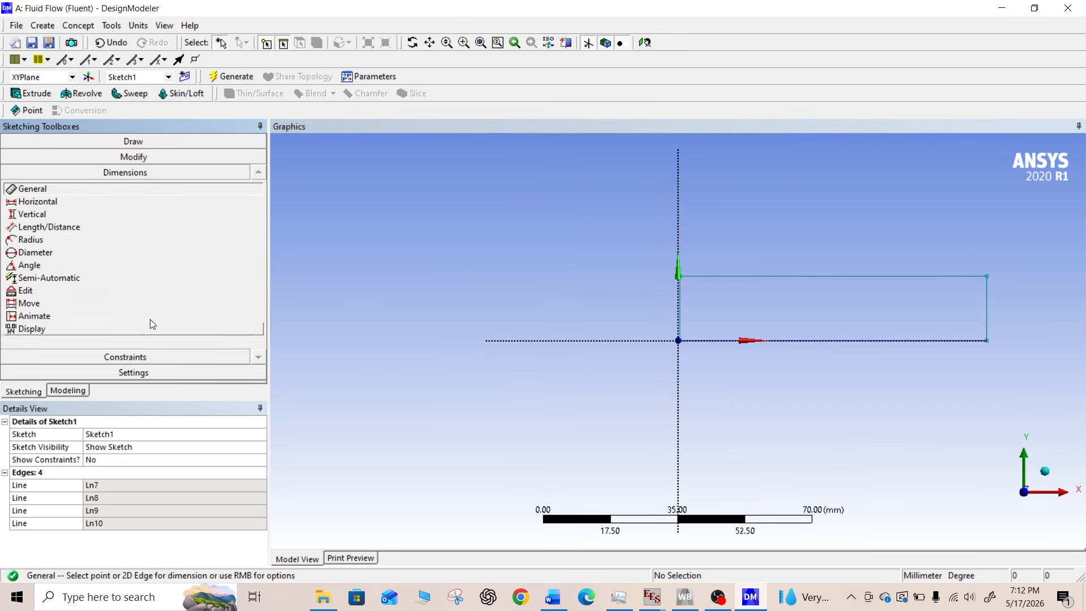
{"action": "left_click", "coordinate": [809, 341]}
{"action": "left_click", "coordinate": [805, 388]}
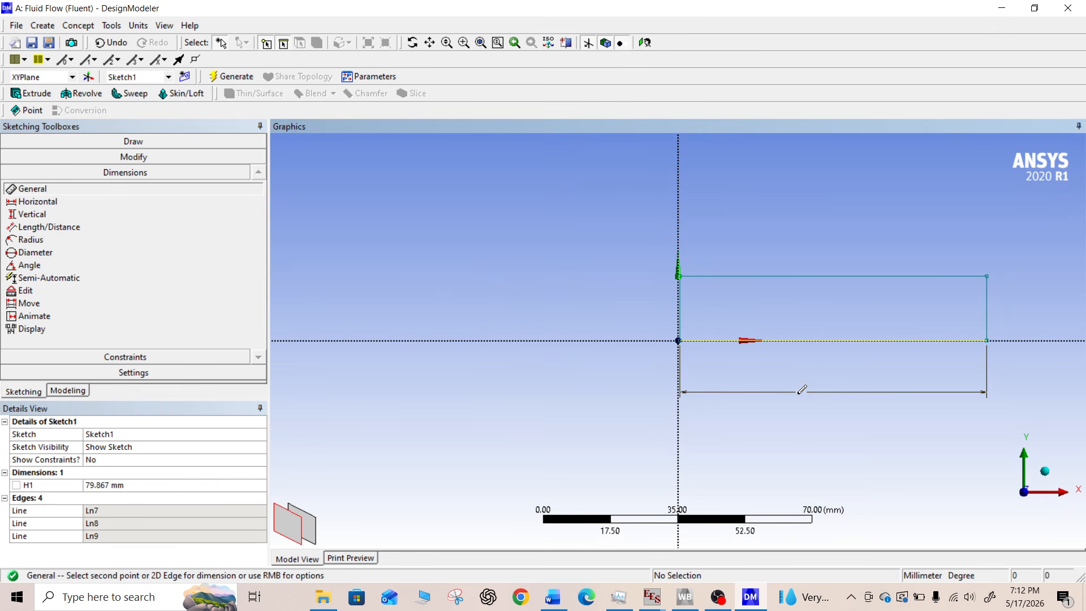
{"action": "left_click", "coordinate": [189, 486]}
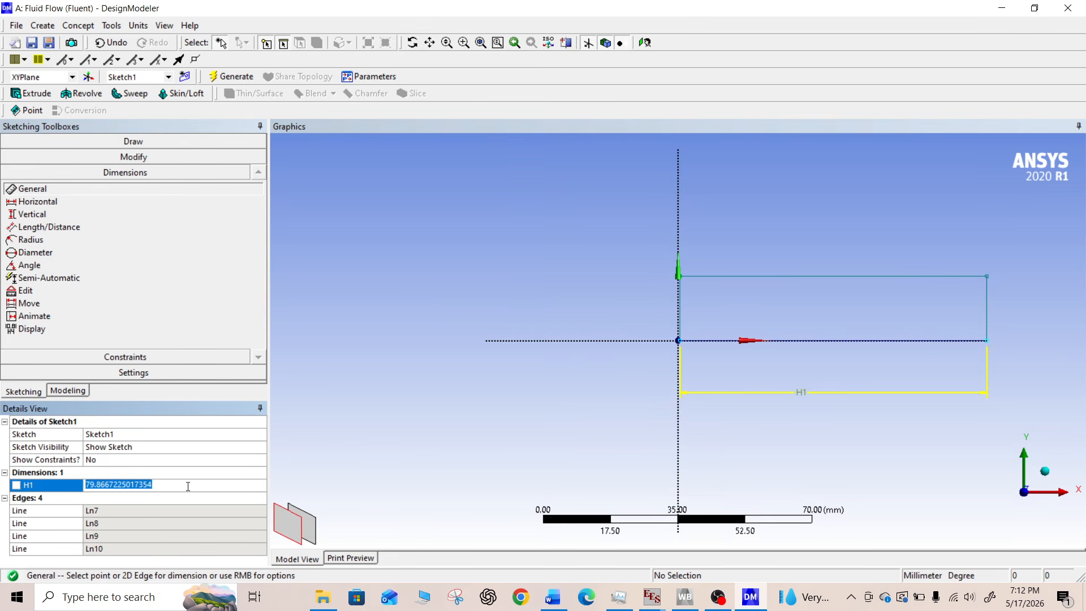
{"action": "type", "text": "200"}
{"action": "key", "text": "Return"}
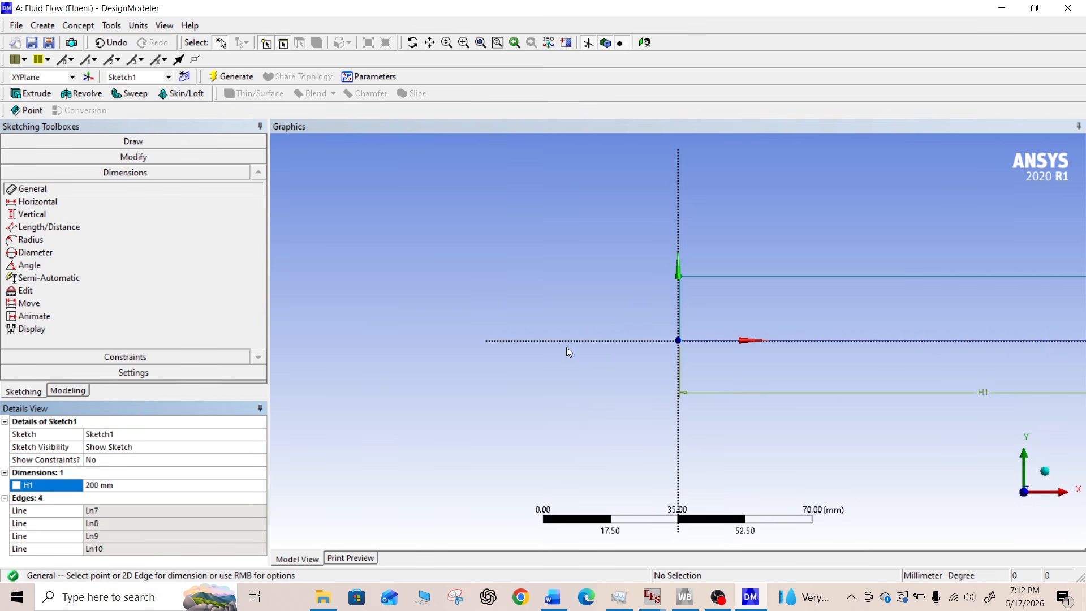
Dimension the rectangle's vertical edge at the origin and set its height to 10 mm
{"action": "left_click", "coordinate": [681, 311]}
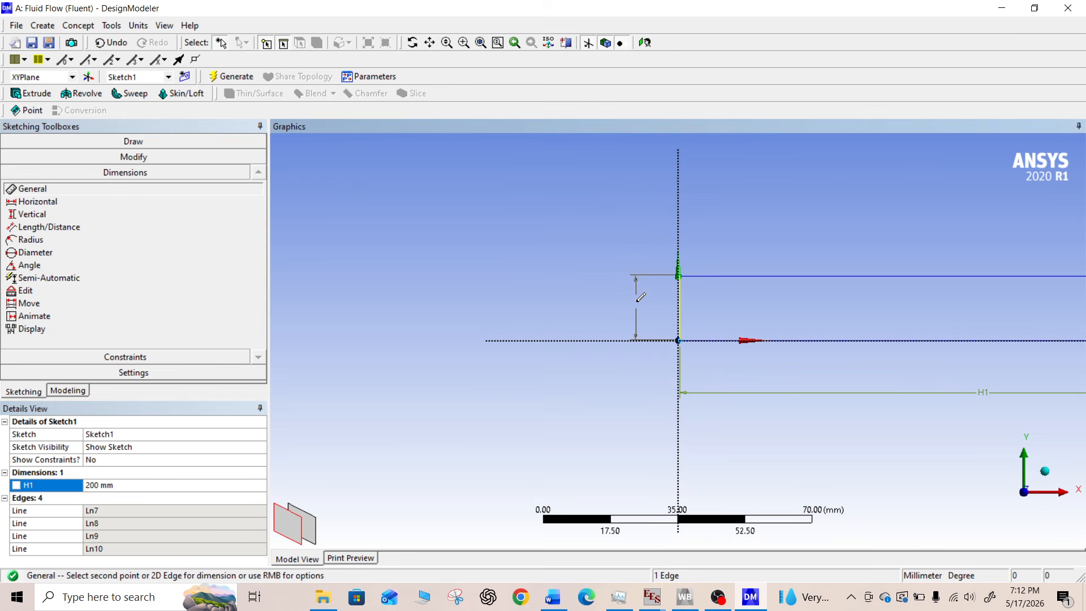
{"action": "left_click", "coordinate": [627, 291]}
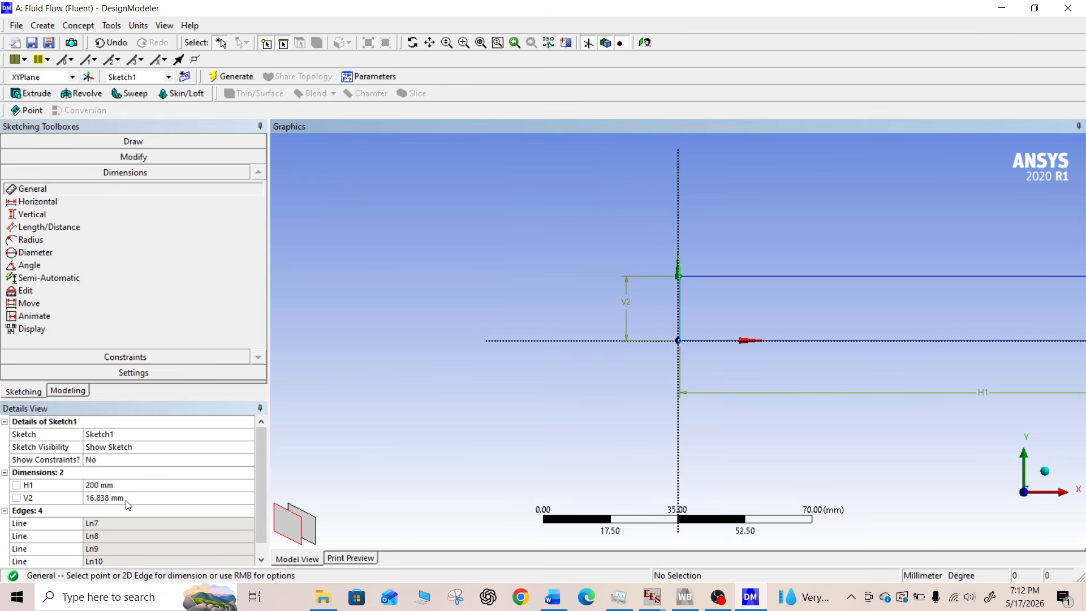
{"action": "left_click", "coordinate": [126, 498]}
{"action": "type", "text": "10"}
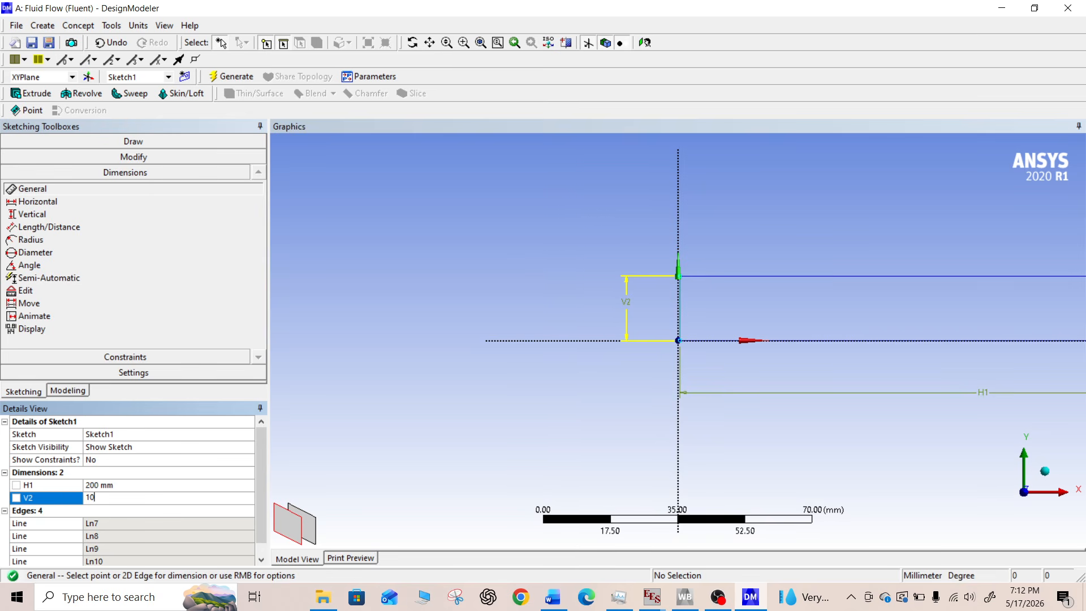
{"action": "key", "text": "Return"}
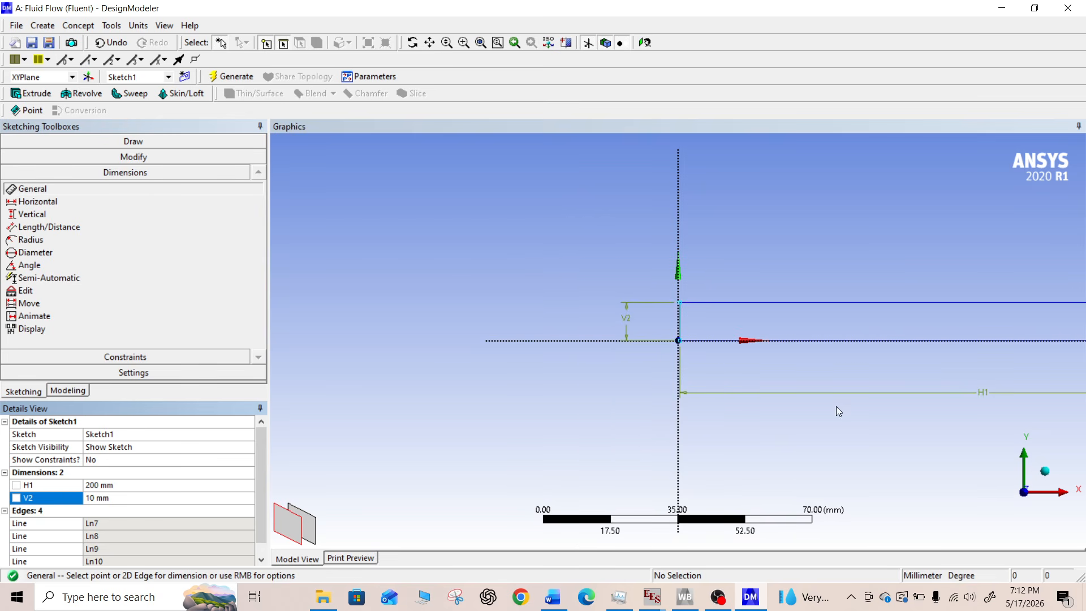
{"action": "scroll", "coordinate": [837, 406], "scroll_direction": "up", "scroll_amount": 1}
{"action": "scroll", "coordinate": [871, 393], "scroll_direction": "up", "scroll_amount": 1}
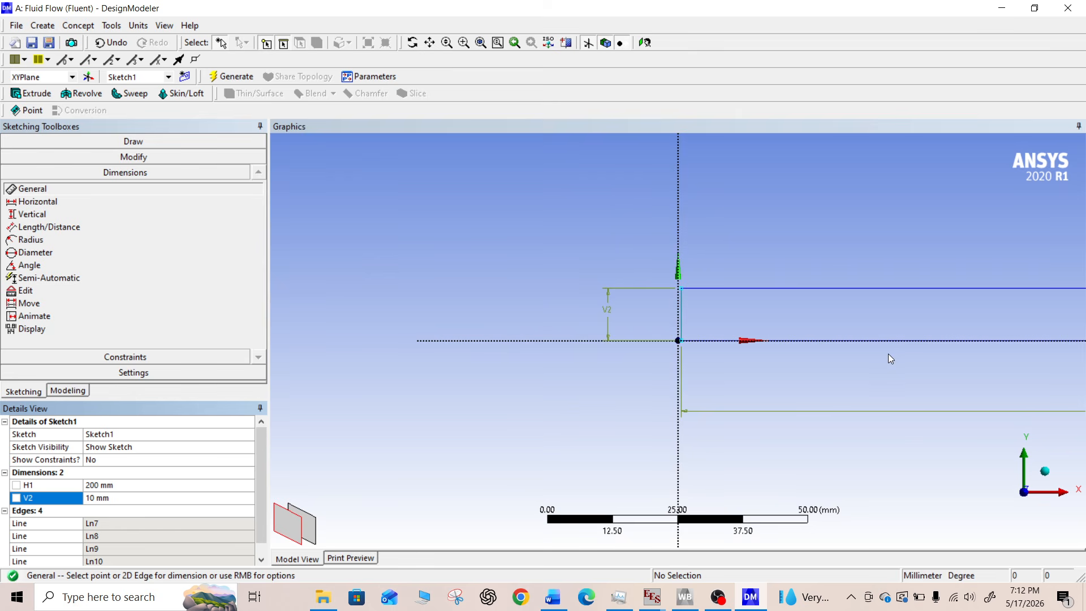
{"action": "middle_click_drag", "start_coordinate": [888, 372], "coordinate": [635, 407], "text": "ctrl"}
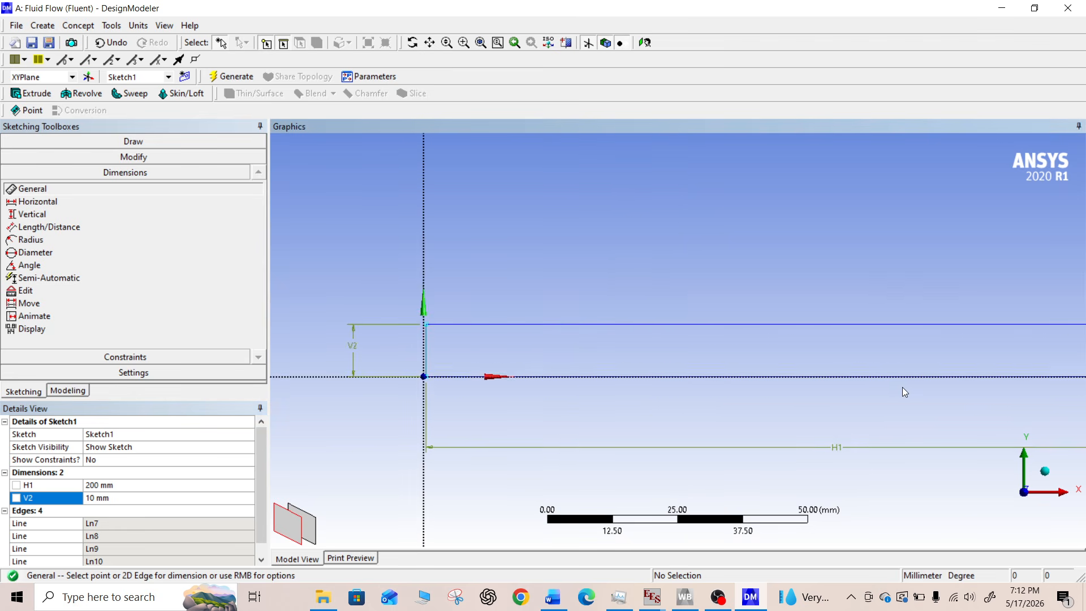
{"action": "scroll", "coordinate": [902, 390], "scroll_direction": "up", "scroll_amount": 1}
{"action": "scroll", "coordinate": [880, 378], "scroll_direction": "down", "scroll_amount": 1}
{"action": "scroll", "coordinate": [668, 358], "scroll_direction": "up", "scroll_amount": 1}
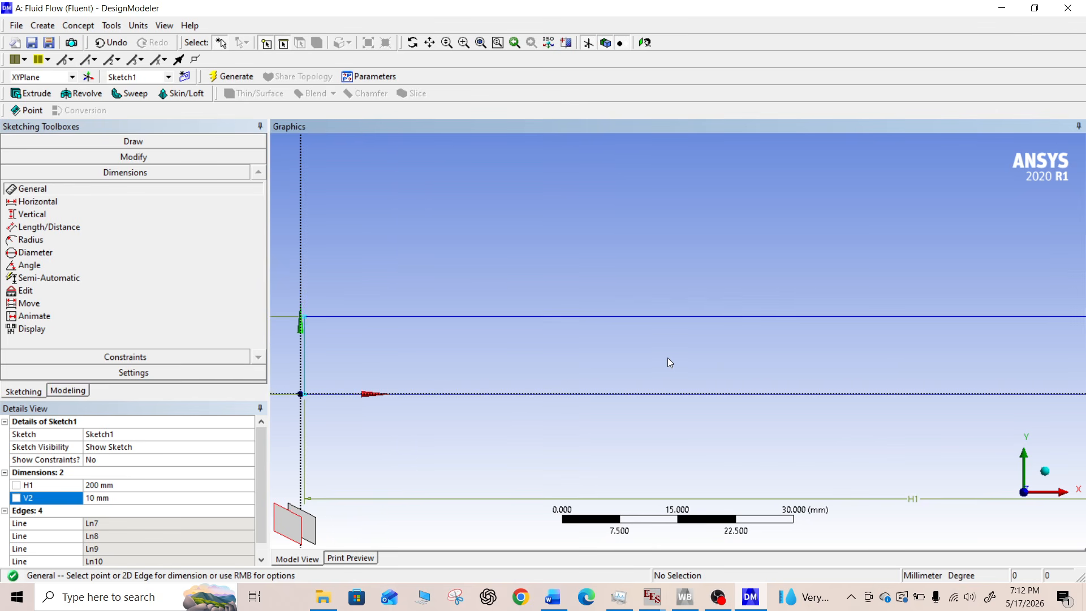
{"action": "middle_click_drag", "start_coordinate": [667, 358], "coordinate": [761, 364], "text": "ctrl"}
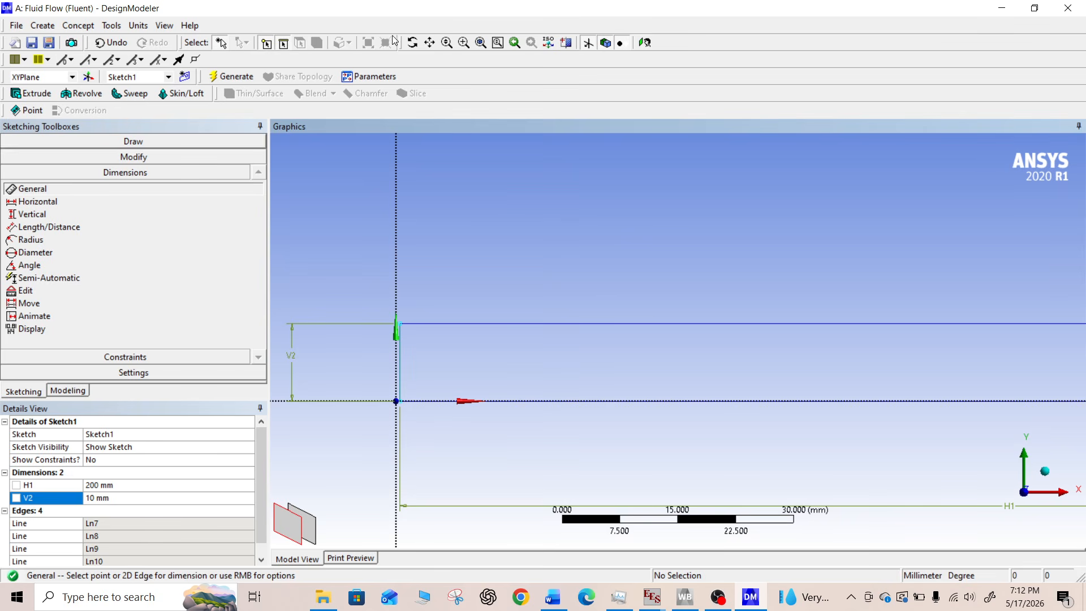
Create a surface from Sketch1 with a thickness of 5 mm and generate it
{"action": "left_click", "coordinate": [86, 27]}
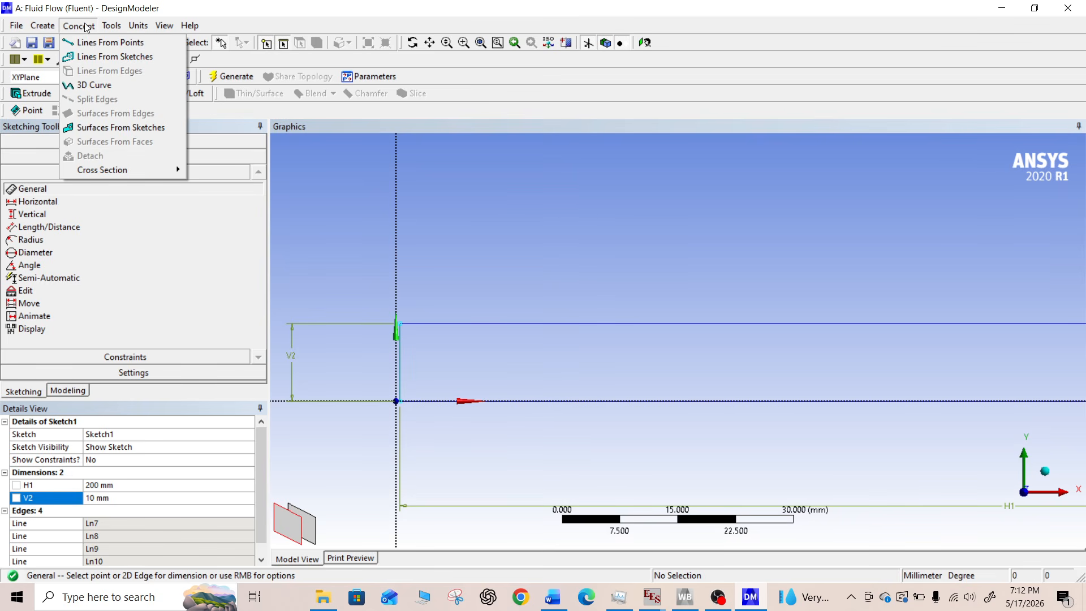
{"action": "left_click", "coordinate": [125, 133]}
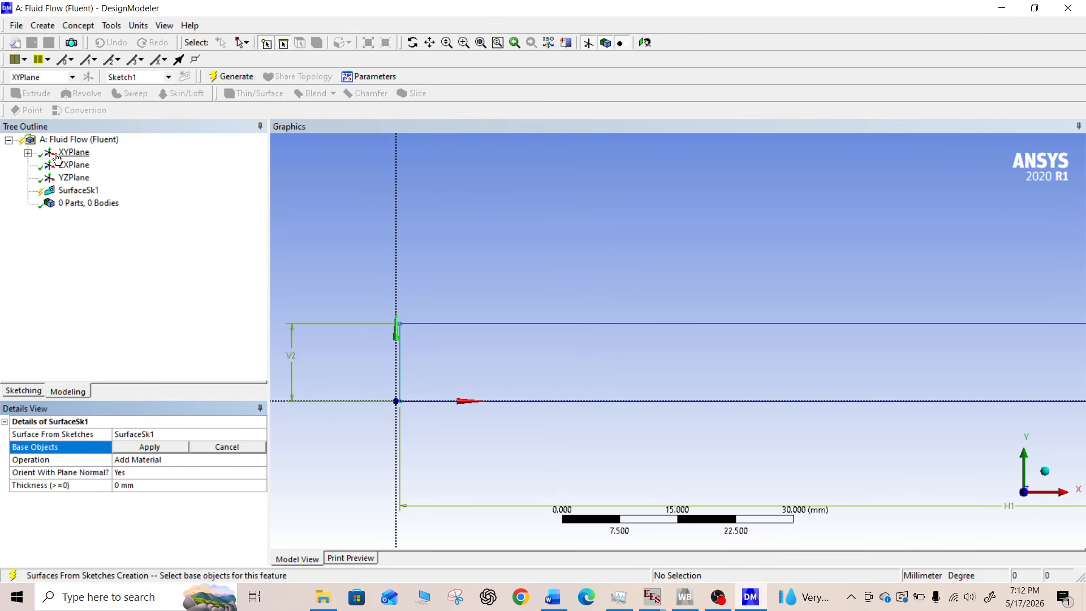
{"action": "left_click", "coordinate": [27, 152]}
{"action": "left_click", "coordinate": [93, 164]}
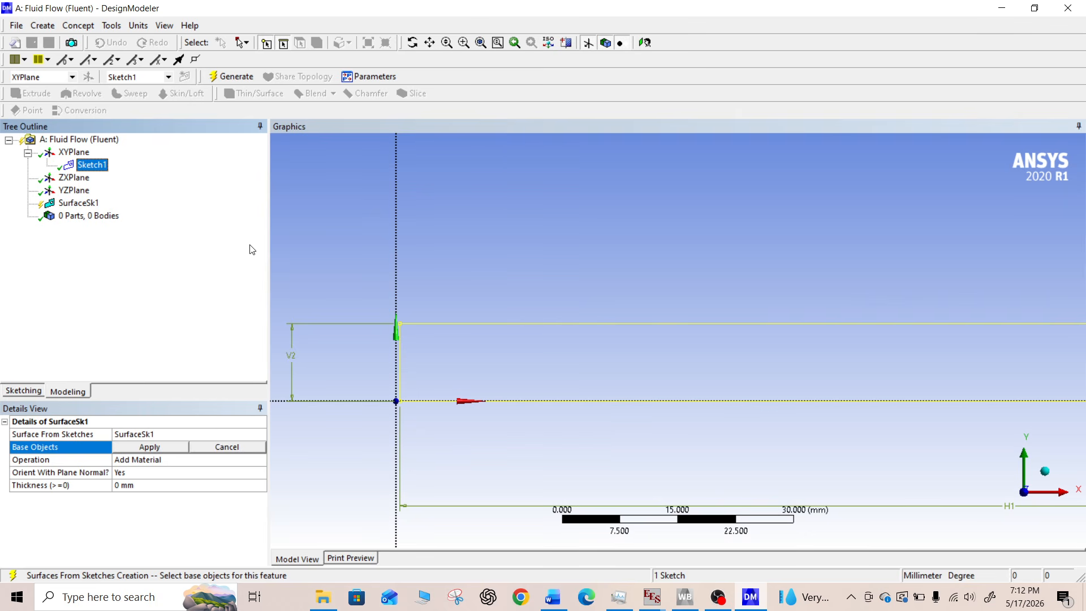
{"action": "left_click", "coordinate": [149, 448]}
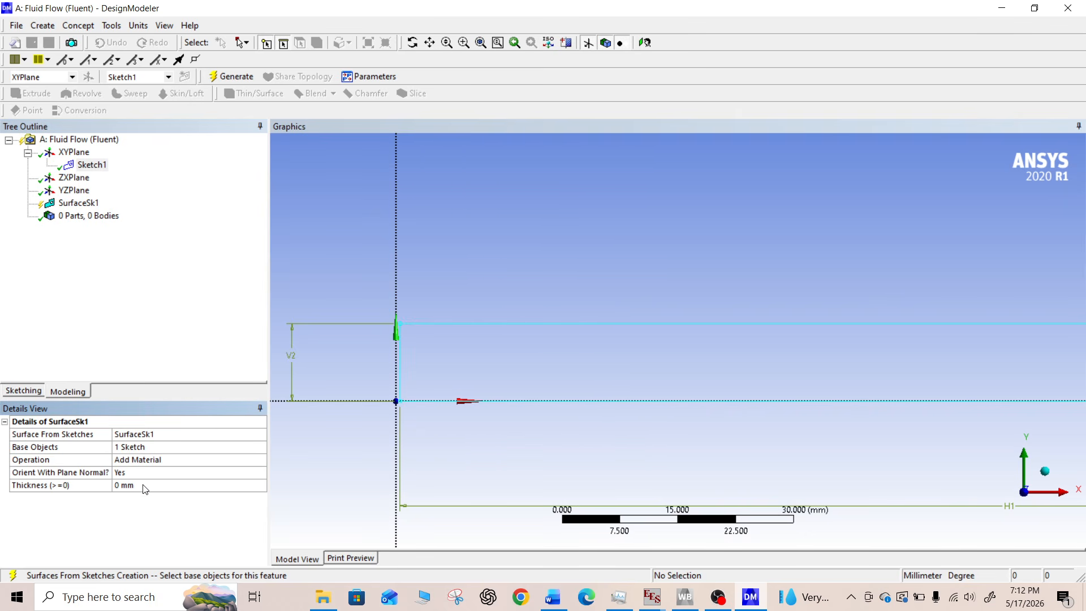
{"action": "left_click", "coordinate": [143, 486]}
{"action": "type", "text": "5"}
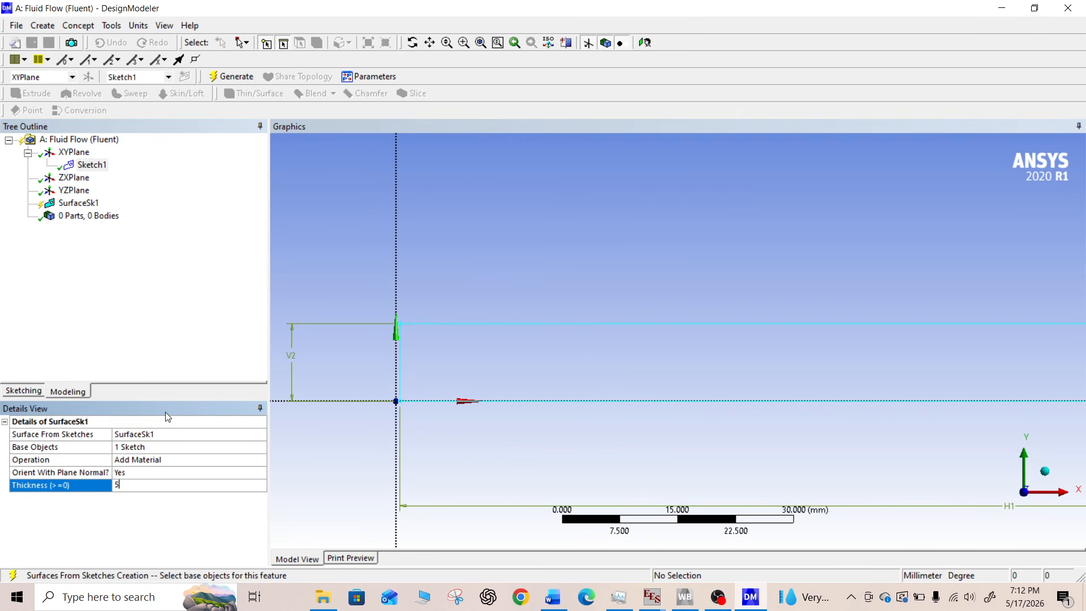
{"action": "left_click", "coordinate": [171, 327]}
{"action": "left_click", "coordinate": [230, 78]}
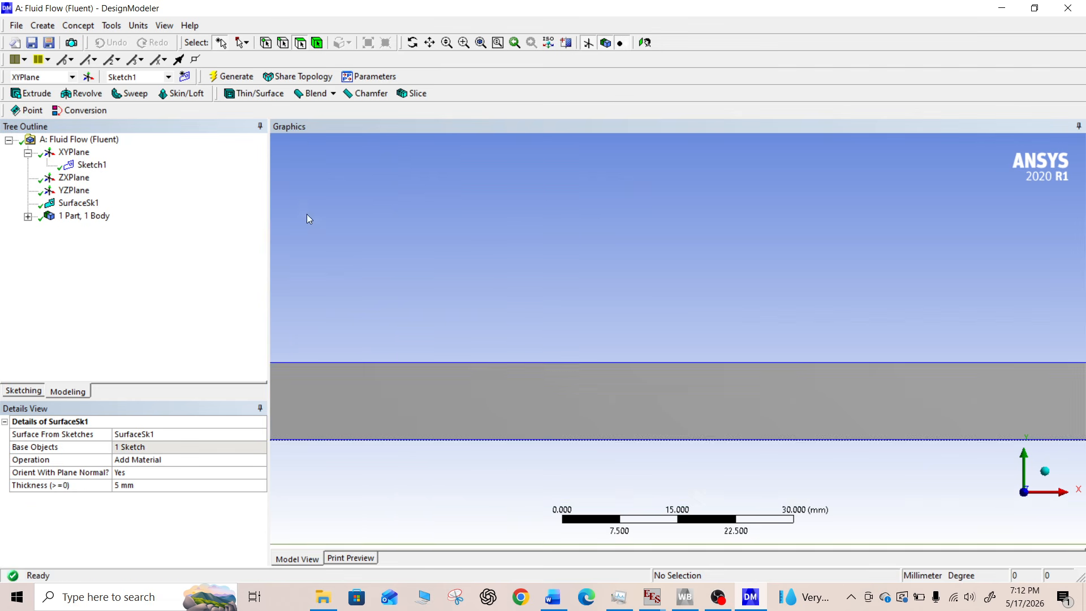
Inspect the generated channel surface along its full length and around the origin end
{"action": "scroll", "coordinate": [507, 330], "scroll_direction": "down", "scroll_amount": 14}
{"action": "scroll", "coordinate": [493, 329], "scroll_direction": "up", "scroll_amount": 3}
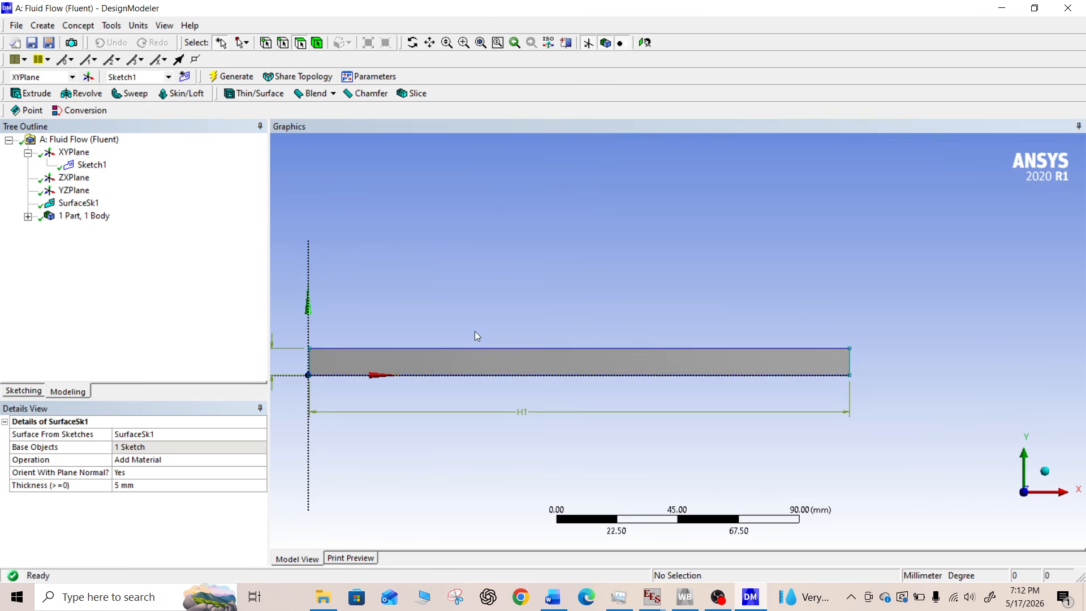
{"action": "middle_click_drag", "start_coordinate": [420, 364], "coordinate": [586, 371], "text": "ctrl"}
{"action": "scroll", "coordinate": [532, 317], "scroll_direction": "up", "scroll_amount": 6}
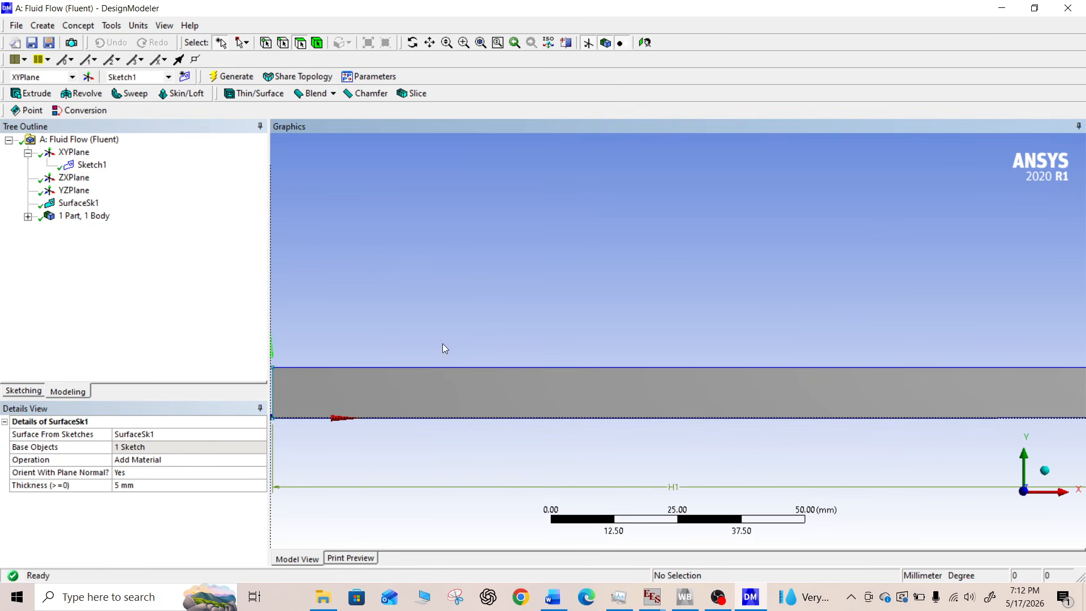
{"action": "scroll", "coordinate": [440, 390], "scroll_direction": "up", "scroll_amount": 1}
{"action": "middle_click_drag", "start_coordinate": [440, 389], "coordinate": [579, 362], "text": "ctrl"}
{"action": "scroll", "coordinate": [558, 272], "scroll_direction": "down", "scroll_amount": 3}
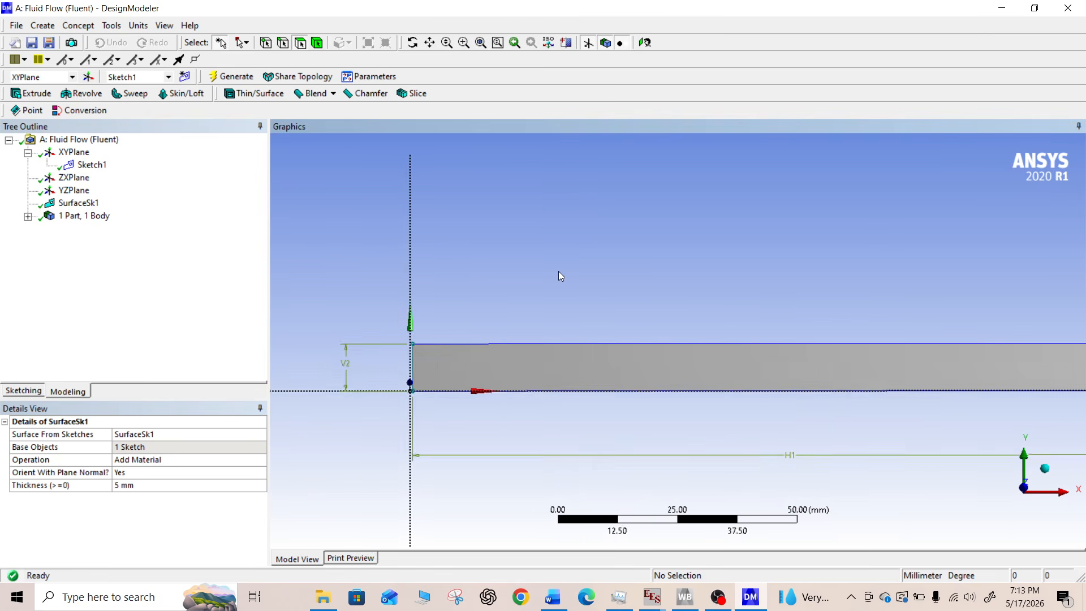
{"action": "scroll", "coordinate": [558, 272], "scroll_direction": "up", "scroll_amount": 5}
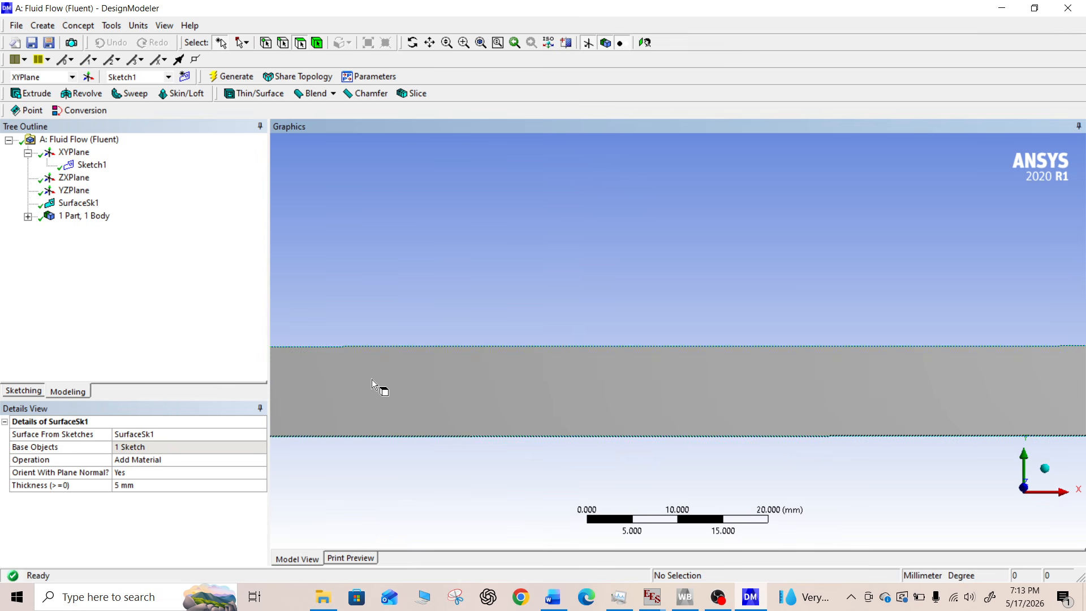
{"action": "middle_click_drag", "start_coordinate": [378, 384], "coordinate": [567, 379], "text": "ctrl"}
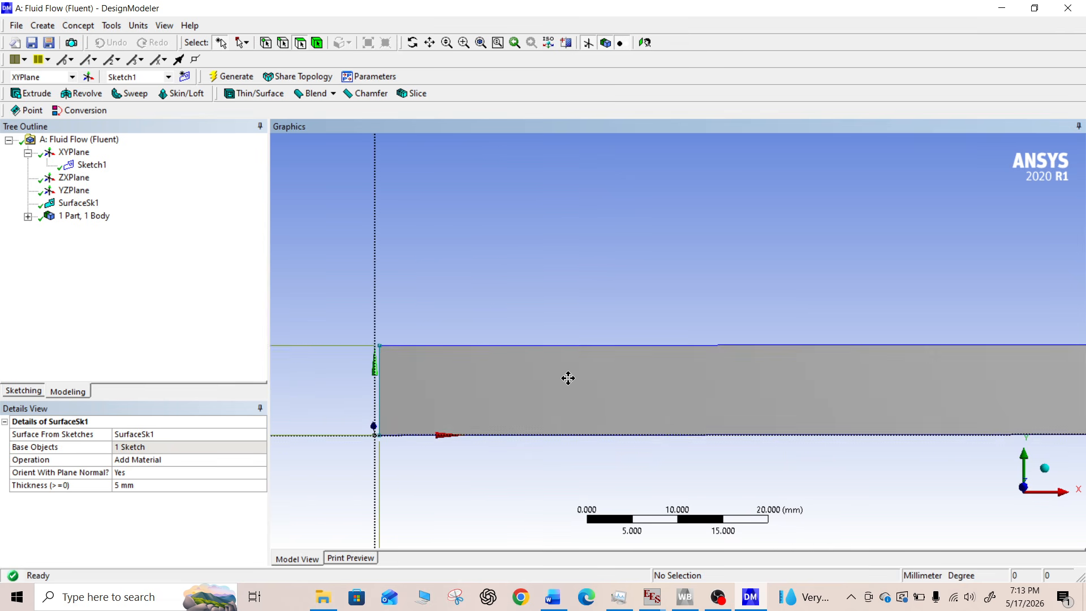
{"action": "scroll", "coordinate": [558, 369], "scroll_direction": "down", "scroll_amount": 5}
{"action": "middle_click_drag", "start_coordinate": [679, 349], "coordinate": [572, 351], "text": "ctrl"}
{"action": "scroll", "coordinate": [563, 337], "scroll_direction": "up", "scroll_amount": 1}
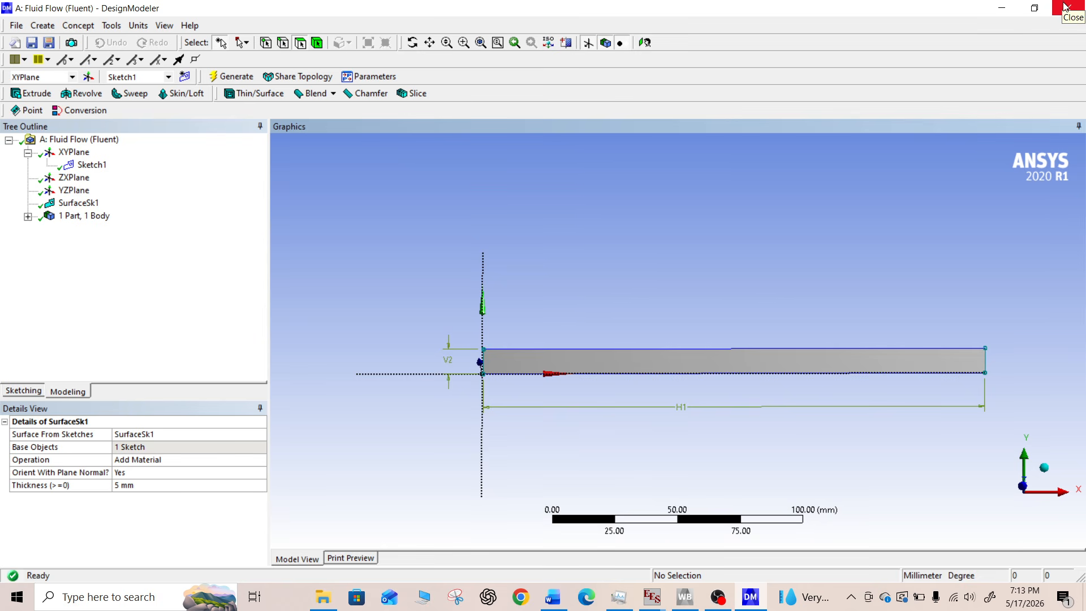
Close DesignModeler and open the Mesh cell of the Fluid Flow (Fluent) system from Workbench
{"action": "left_click", "coordinate": [472, 189]}
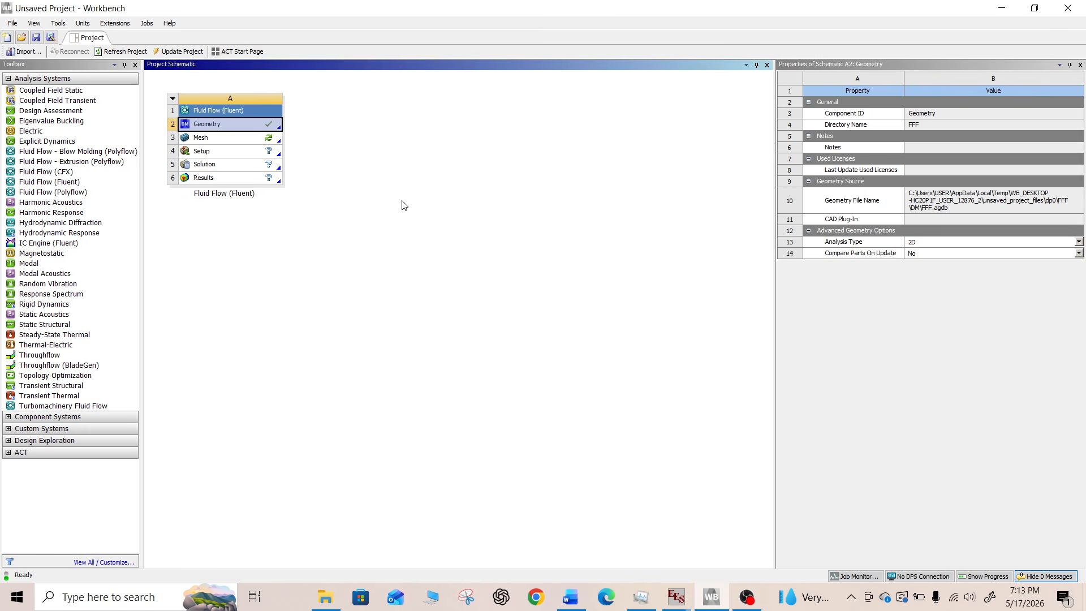
{"action": "left_click", "coordinate": [223, 143]}
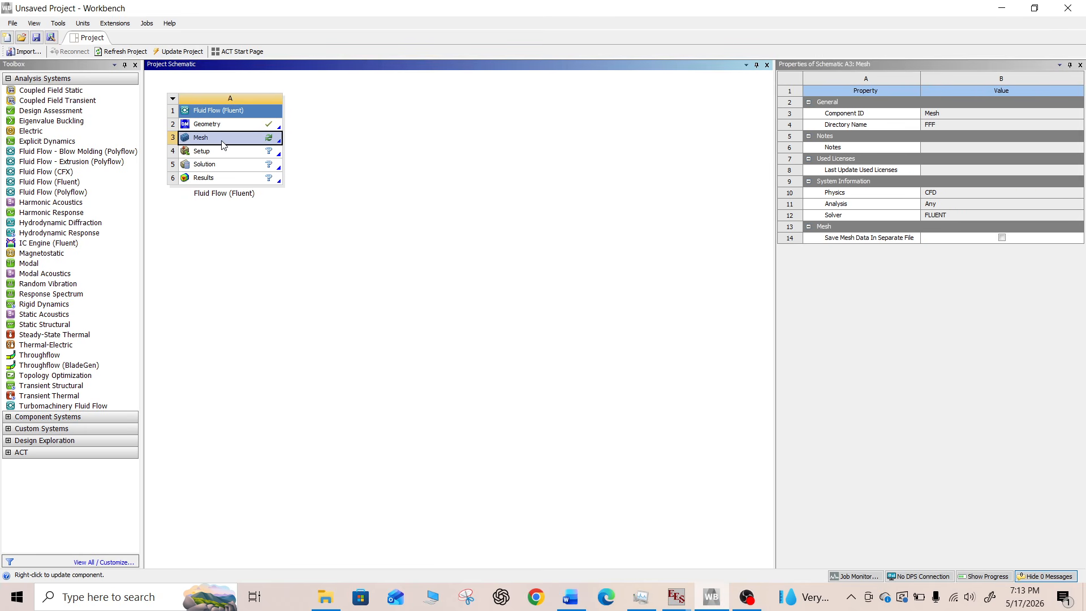
{"action": "double_click", "coordinate": [223, 143]}
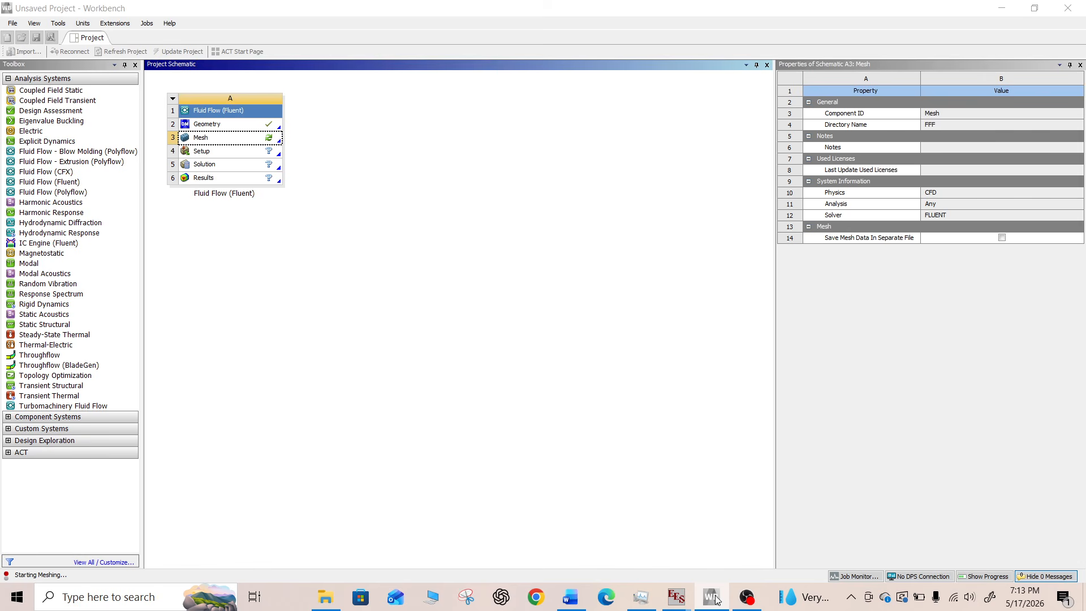
Switch to the Word document and review the Problem 1 Reynolds number statement and the Problem 2 figure while Meshing loads
{"action": "mouse_move", "coordinate": [712, 598]}
{"action": "left_click", "coordinate": [570, 597]}
{"action": "scroll", "coordinate": [549, 409], "scroll_direction": "down", "scroll_amount": 3}
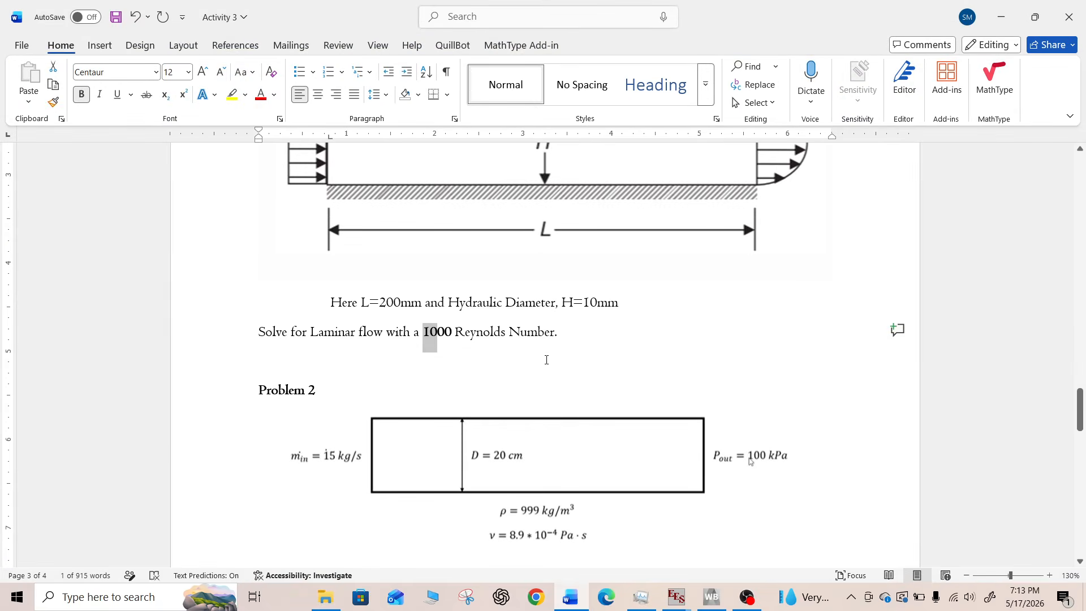
{"action": "left_click", "coordinate": [555, 332]}
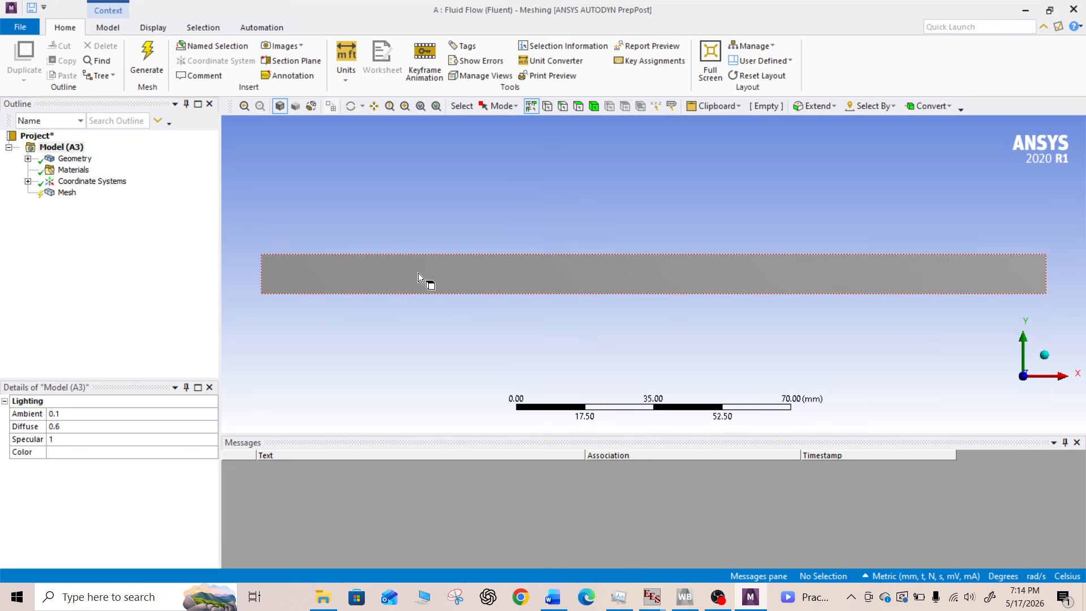
Insert a named selection under the model and scope it to the channel's left vertical edge
{"action": "mouse_move", "coordinate": [418, 273]}
{"action": "middle_mouse_down", "text": "ctrl"}
{"action": "mouse_move", "coordinate": [463, 284]}
{"action": "mouse_move", "coordinate": [421, 282]}
{"action": "middle_mouse_up", "text": "ctrl"}
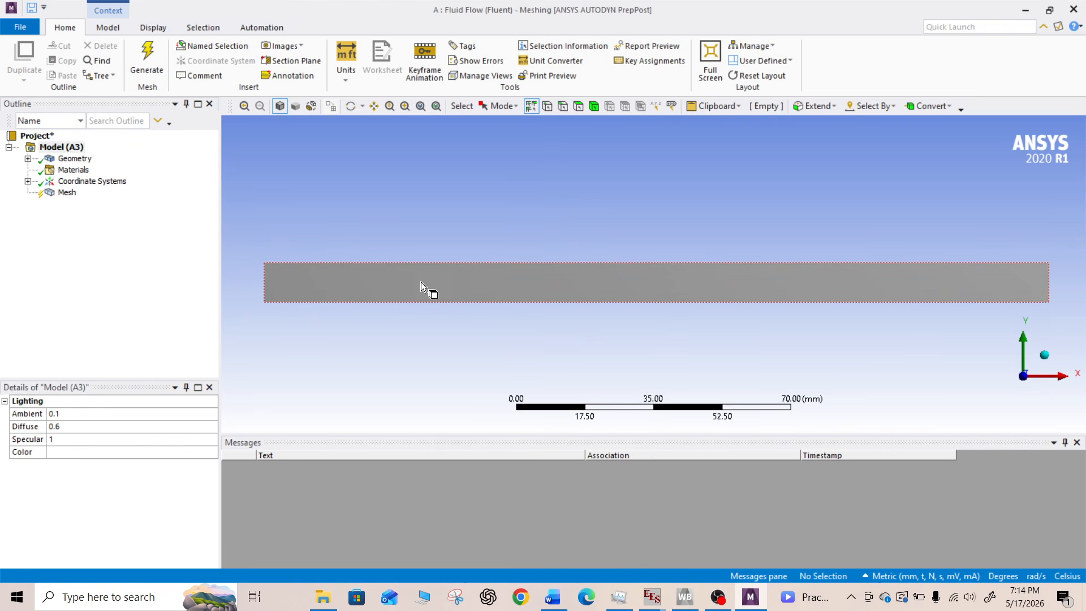
{"action": "scroll", "coordinate": [421, 282], "scroll_direction": "up", "scroll_amount": 2}
{"action": "scroll", "coordinate": [421, 282], "scroll_direction": "down", "scroll_amount": 3}
{"action": "scroll", "coordinate": [421, 282], "scroll_direction": "up", "scroll_amount": 1}
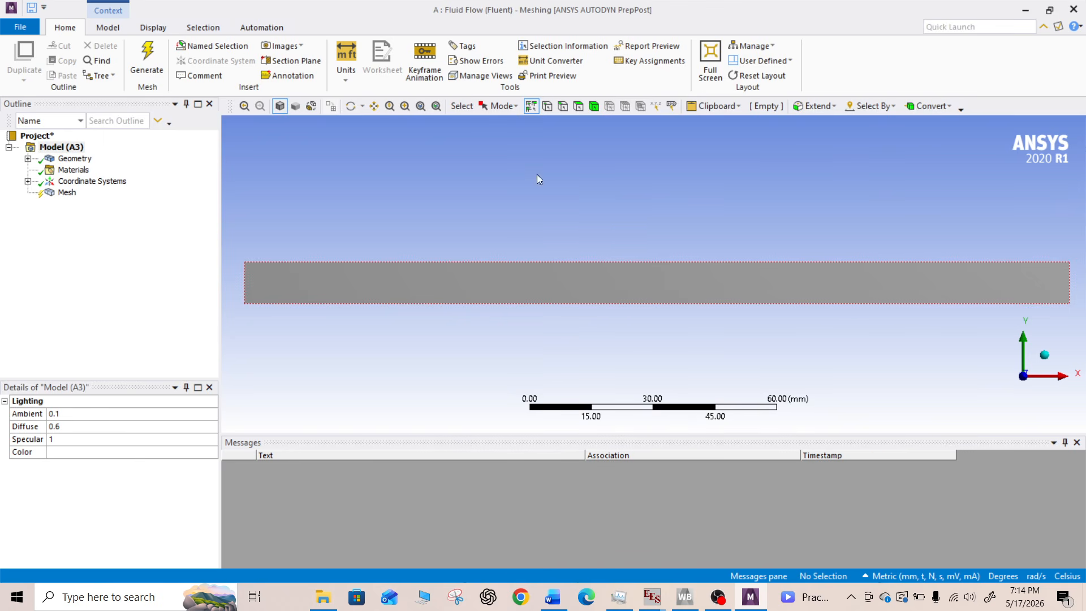
{"action": "right_click", "coordinate": [56, 151]}
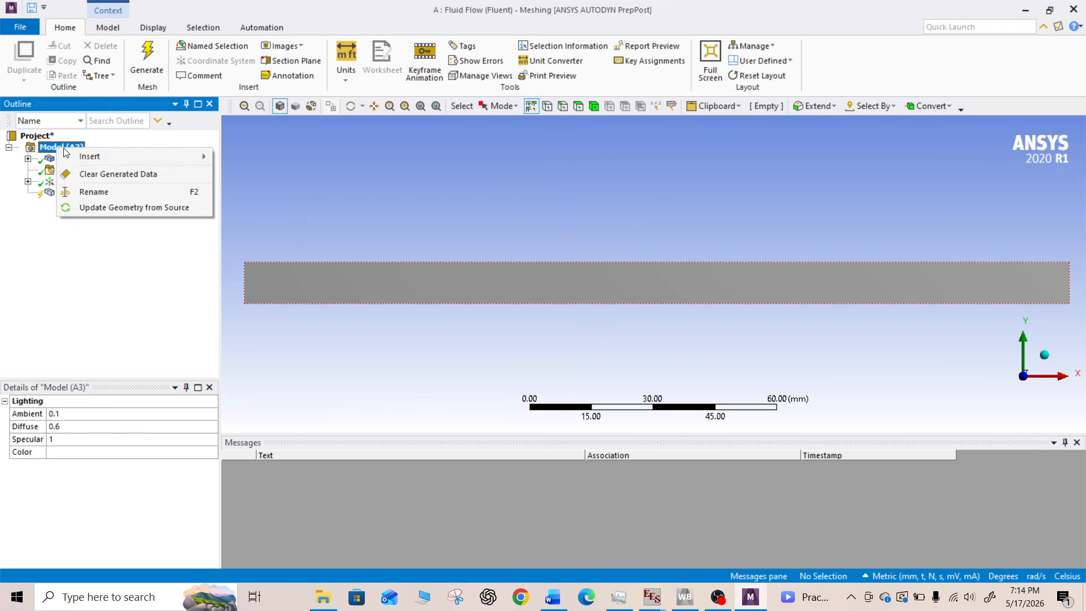
{"action": "mouse_move", "coordinate": [119, 155]}
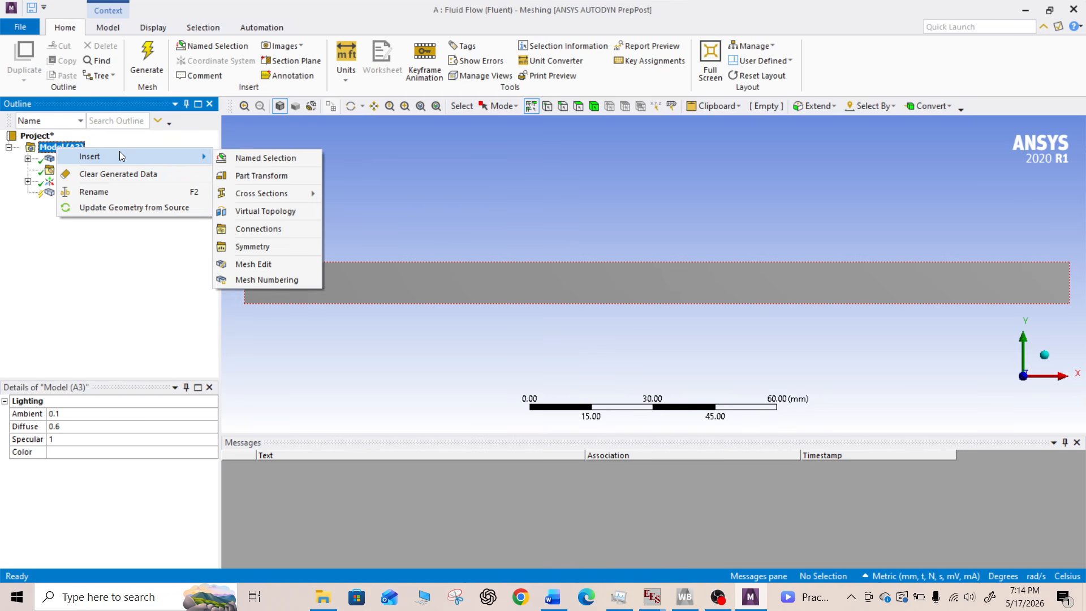
{"action": "left_click", "coordinate": [279, 159]}
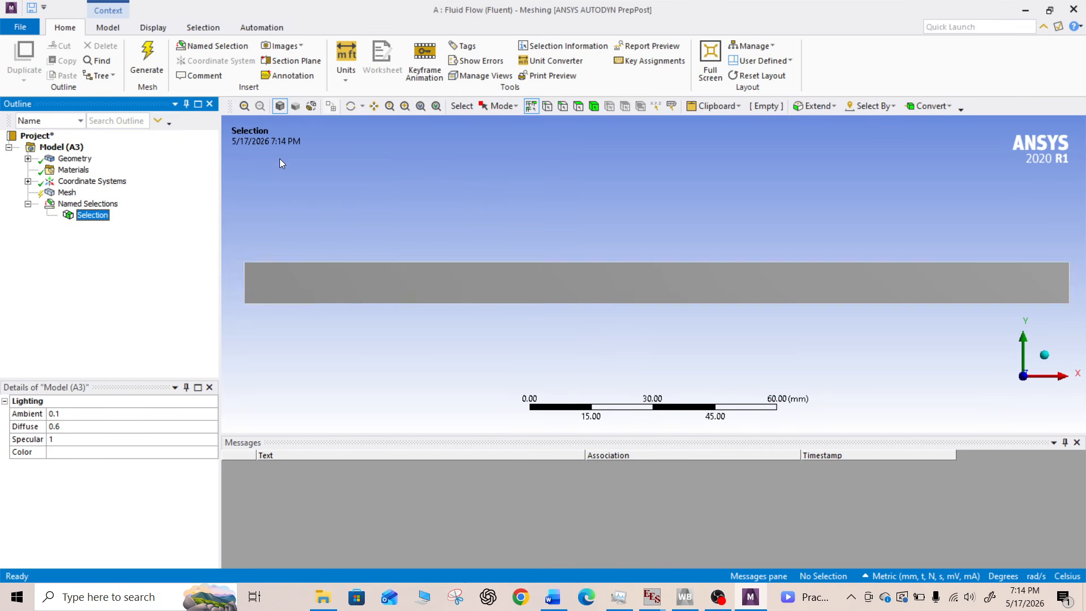
{"action": "left_click", "coordinate": [243, 286]}
{"action": "left_click", "coordinate": [166, 427]}
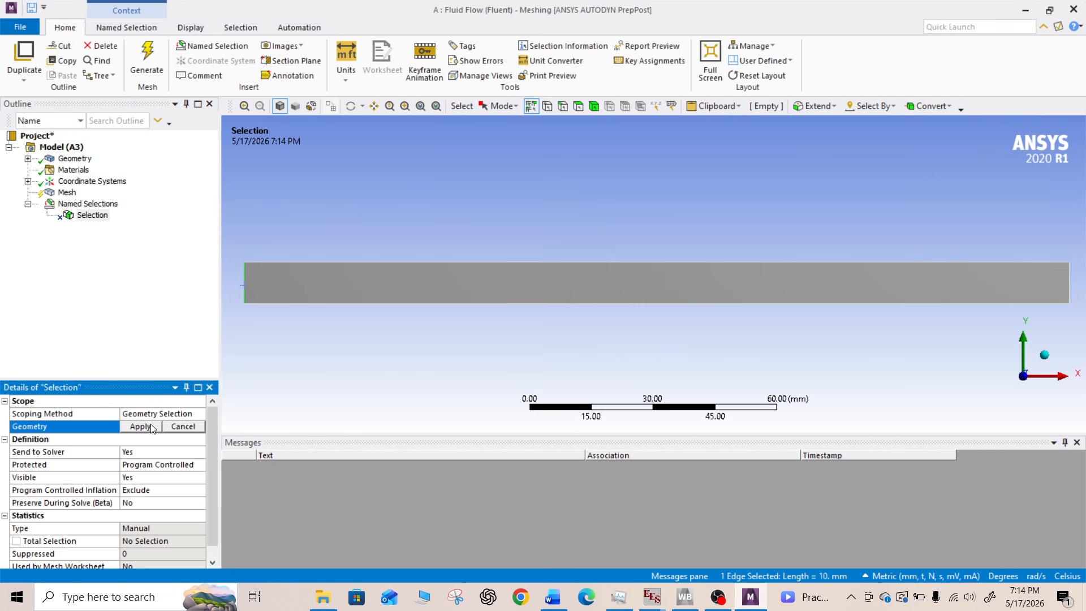
{"action": "left_click", "coordinate": [143, 427]}
Rename the named selection of the channel's left edge to Inlet
{"action": "left_click", "coordinate": [100, 219]}
{"action": "right_click", "coordinate": [103, 222]}
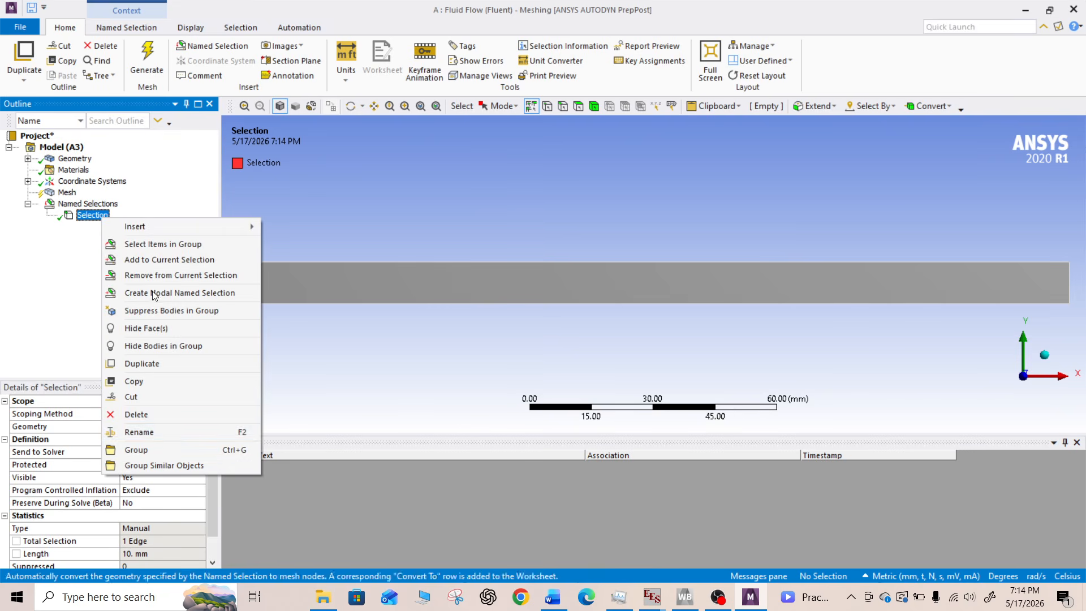
{"action": "left_click", "coordinate": [171, 432]}
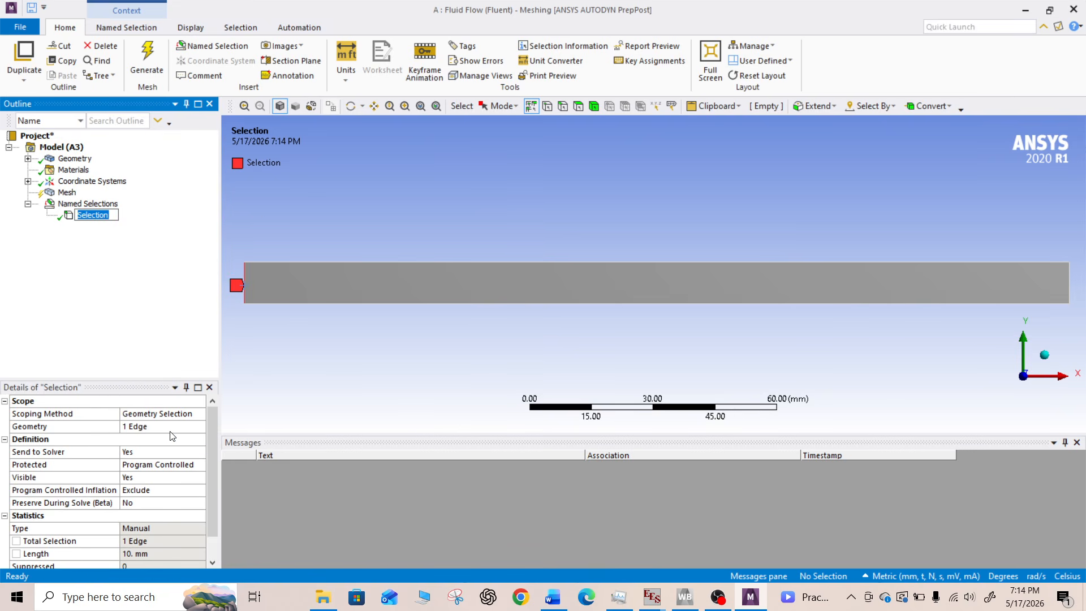
{"action": "type", "text": "Inlet"}
{"action": "key", "text": "Return"}
Create a named selection called Outlet on the channel's right vertical edge
{"action": "left_click", "coordinate": [70, 148]}
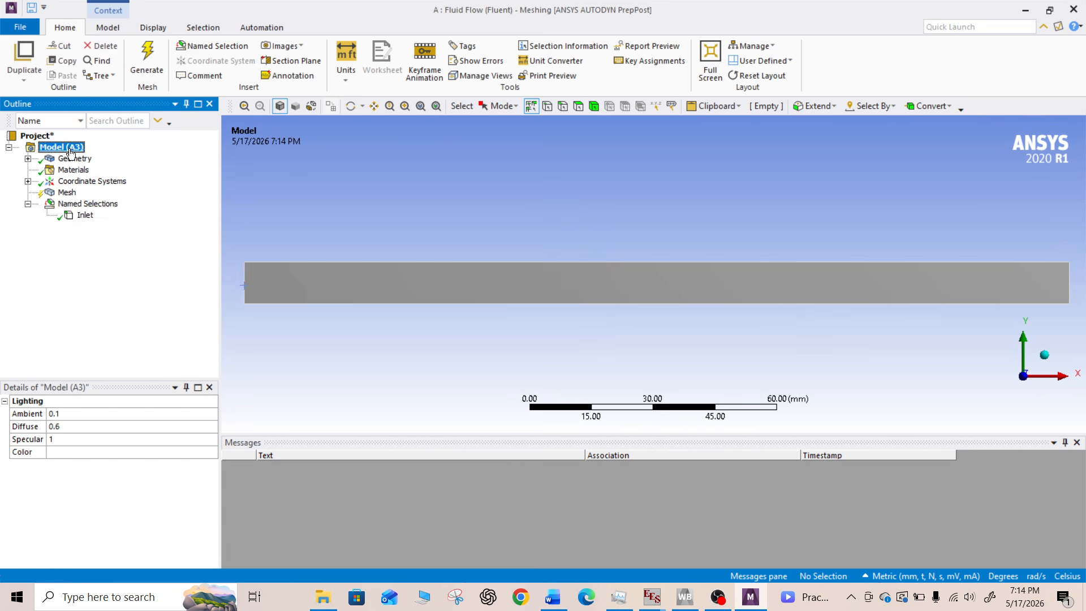
{"action": "right_click", "coordinate": [71, 151]}
{"action": "mouse_move", "coordinate": [96, 158]}
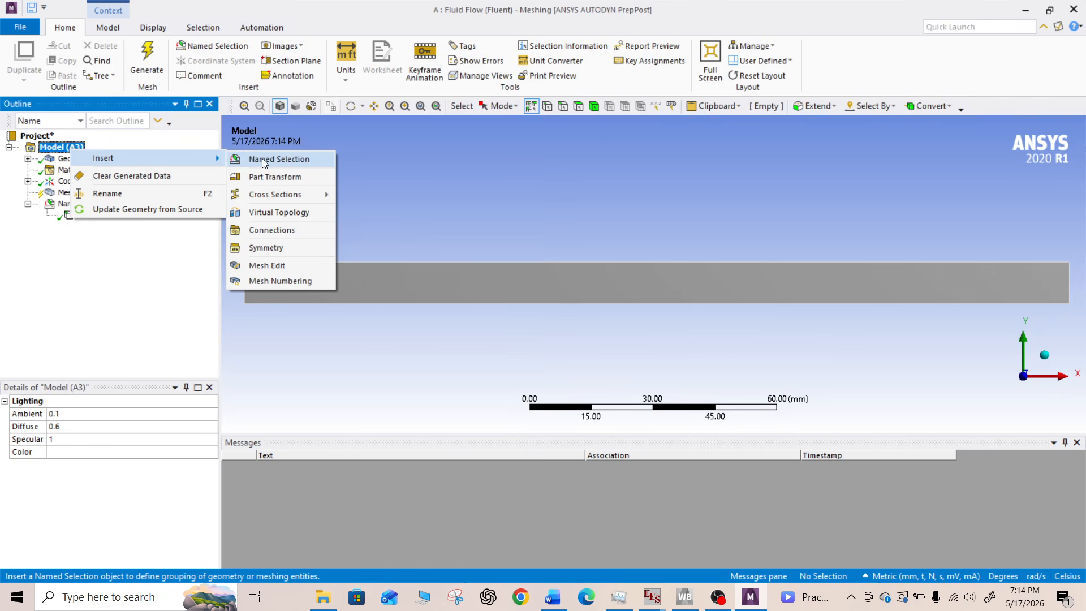
{"action": "left_click", "coordinate": [263, 160]}
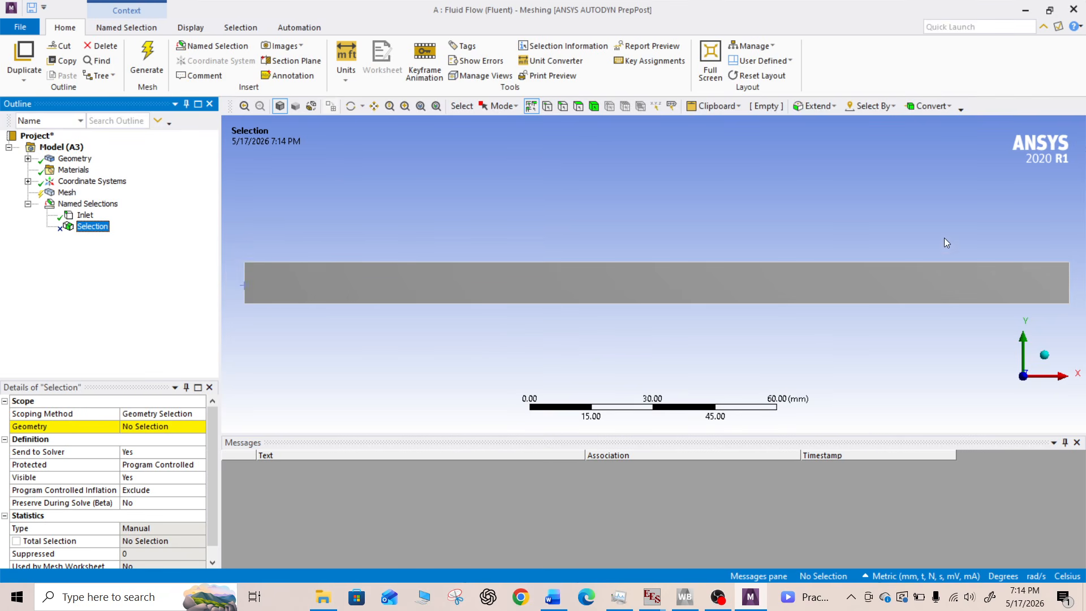
{"action": "left_click", "coordinate": [1070, 288]}
{"action": "left_click", "coordinate": [159, 429]}
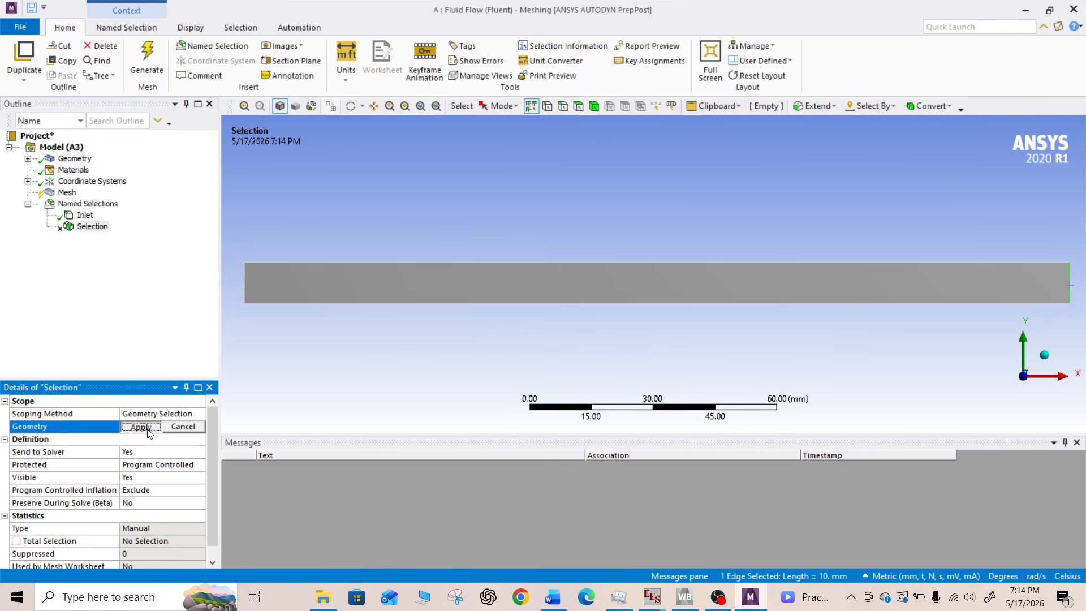
{"action": "left_click", "coordinate": [146, 430]}
{"action": "right_click", "coordinate": [87, 229]}
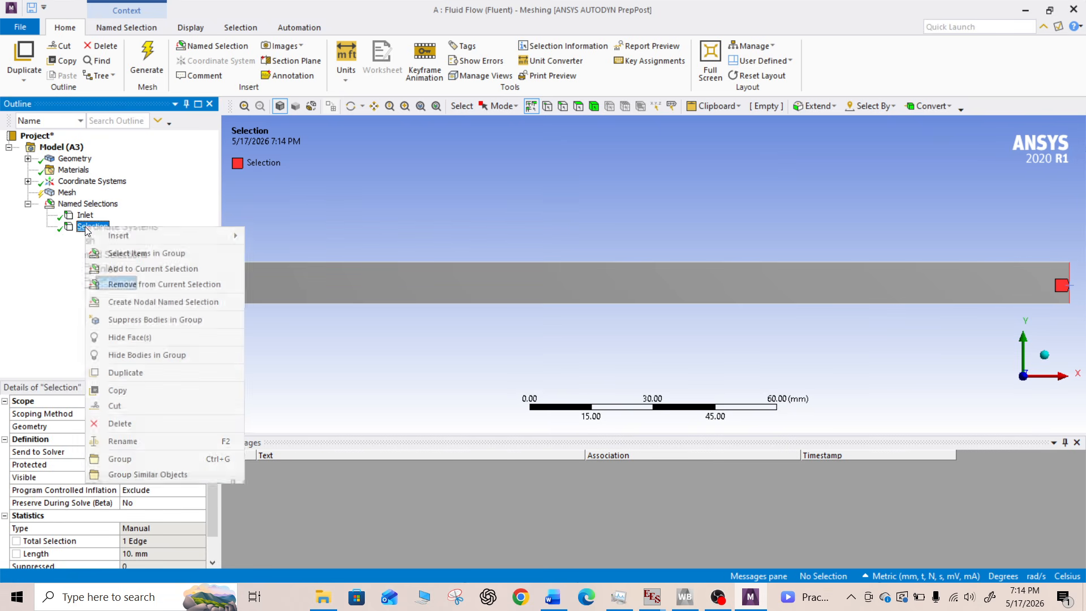
{"action": "left_click", "coordinate": [159, 443]}
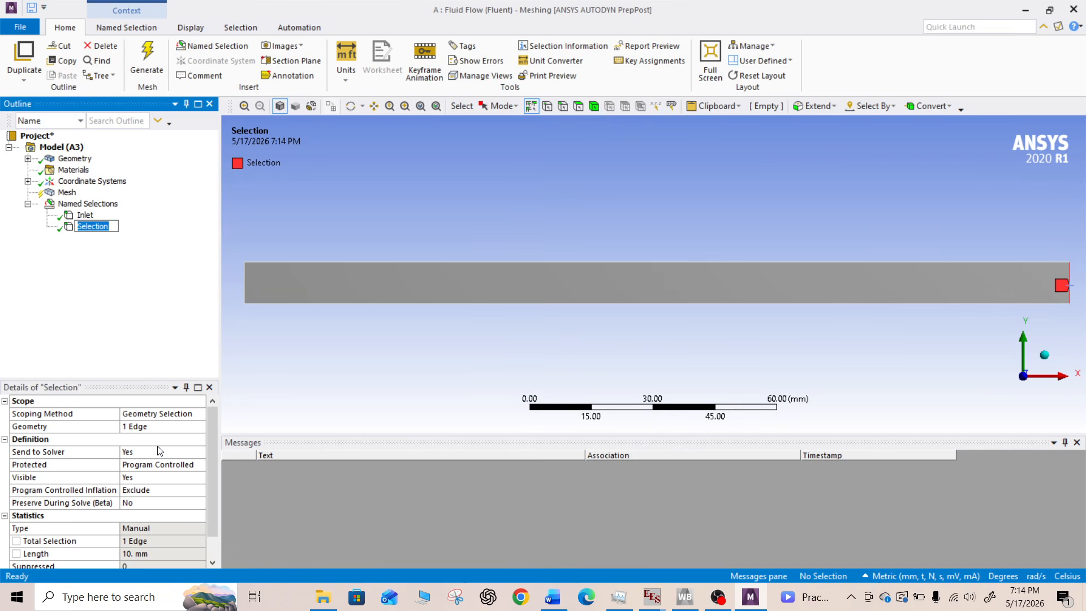
{"action": "type", "text": "Outlet"}
{"action": "key", "text": "Return"}
Create a named selection called Surface on the channel face
{"action": "left_click", "coordinate": [62, 147]}
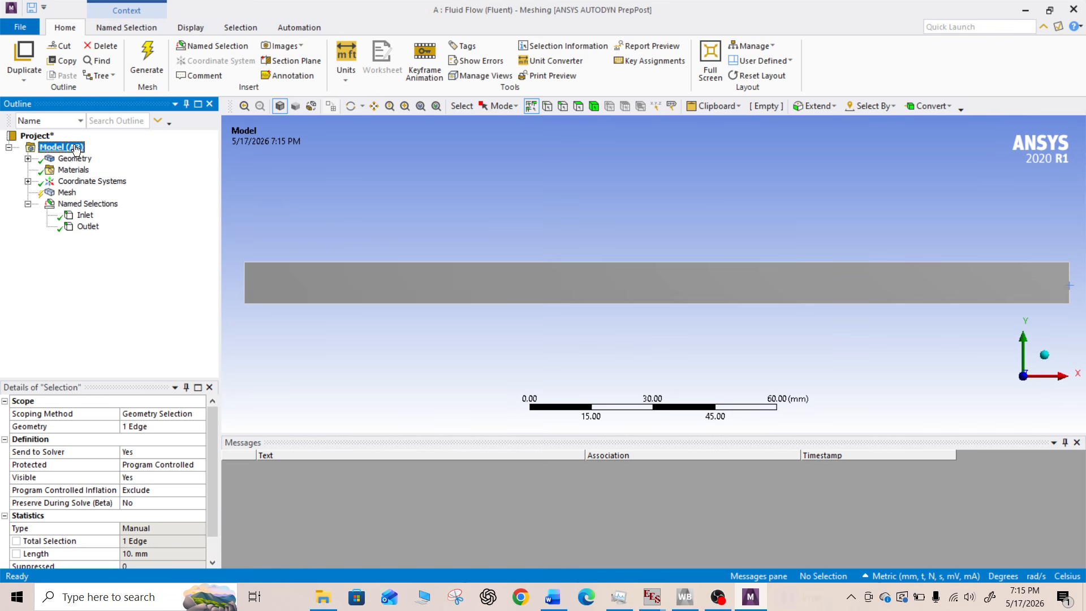
{"action": "right_click", "coordinate": [81, 150]}
{"action": "mouse_move", "coordinate": [113, 153]}
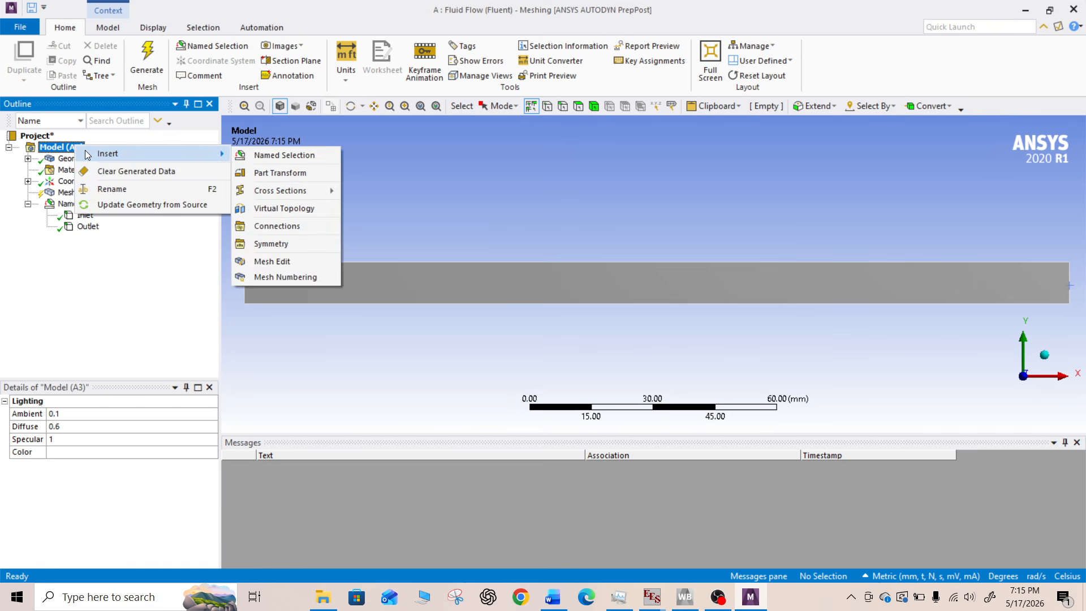
{"action": "left_click", "coordinate": [297, 152]}
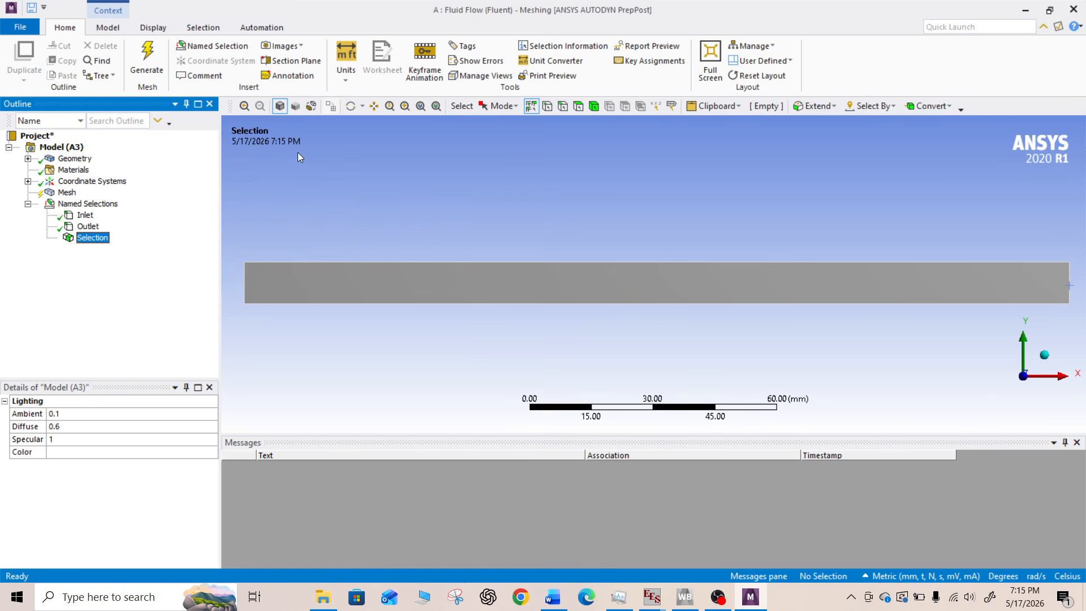
{"action": "left_click", "coordinate": [447, 288]}
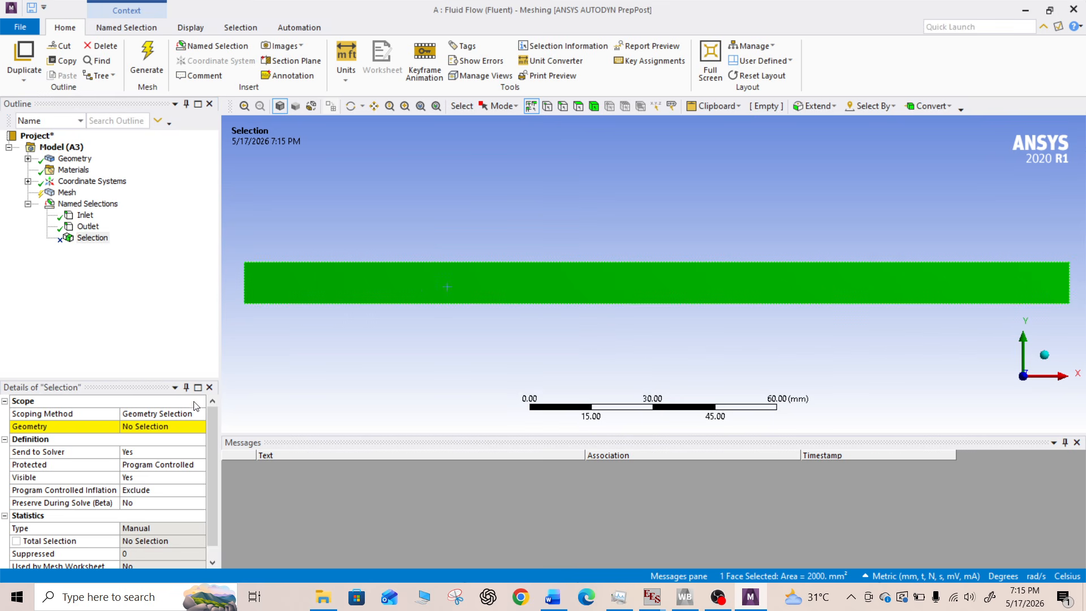
{"action": "left_click", "coordinate": [167, 428]}
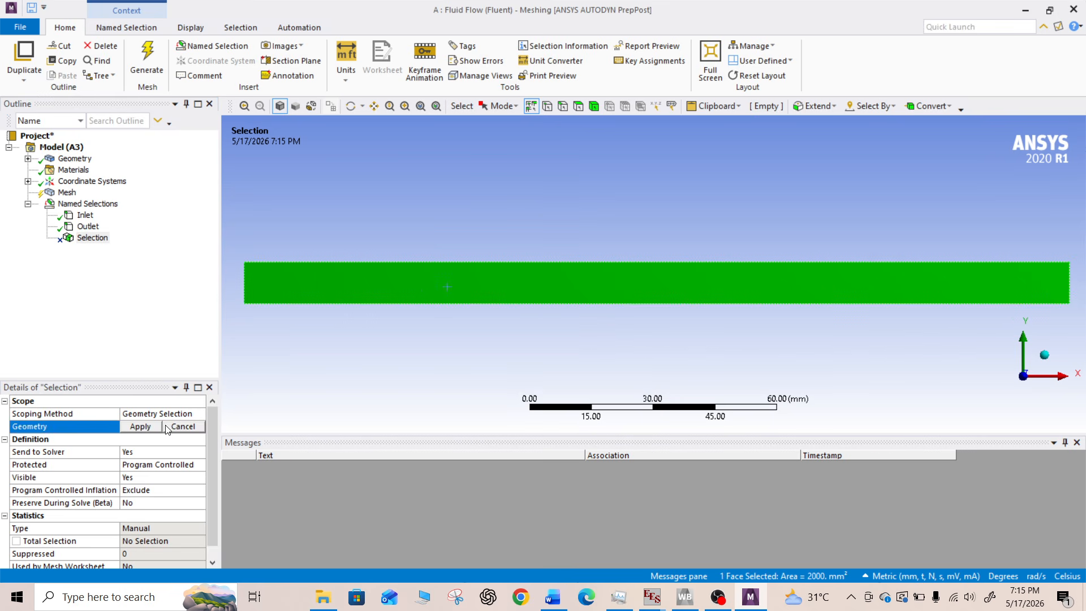
{"action": "right_click", "coordinate": [95, 239]}
{"action": "left_click", "coordinate": [135, 451]}
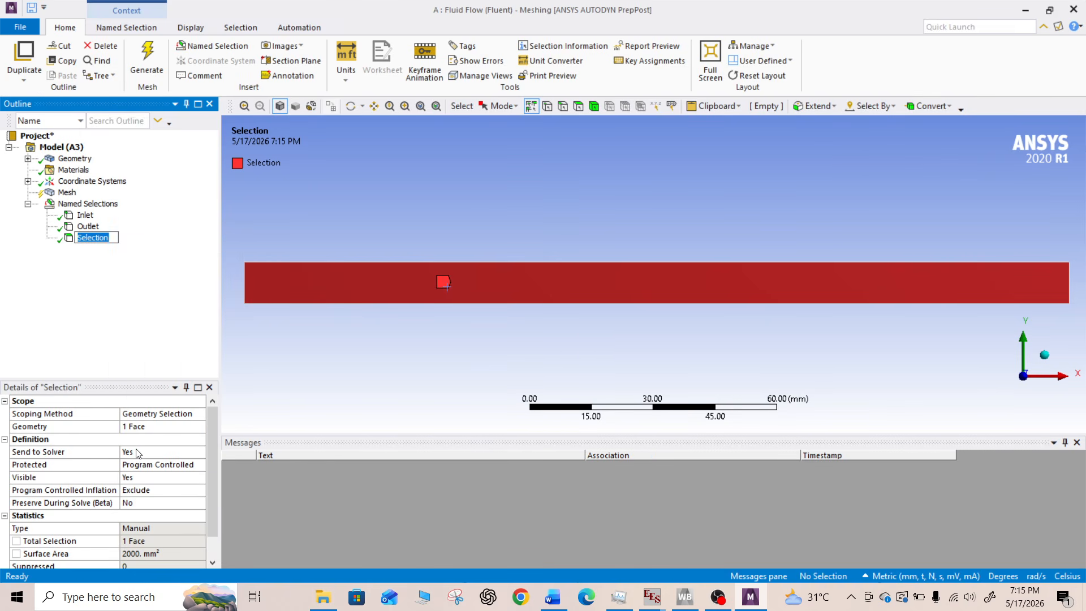
{"action": "type", "text": "Surface"}
{"action": "left_click", "coordinate": [98, 301]}
Check the unit system and set the global mesh element size to 0.5 mm
{"action": "left_click", "coordinate": [346, 69]}
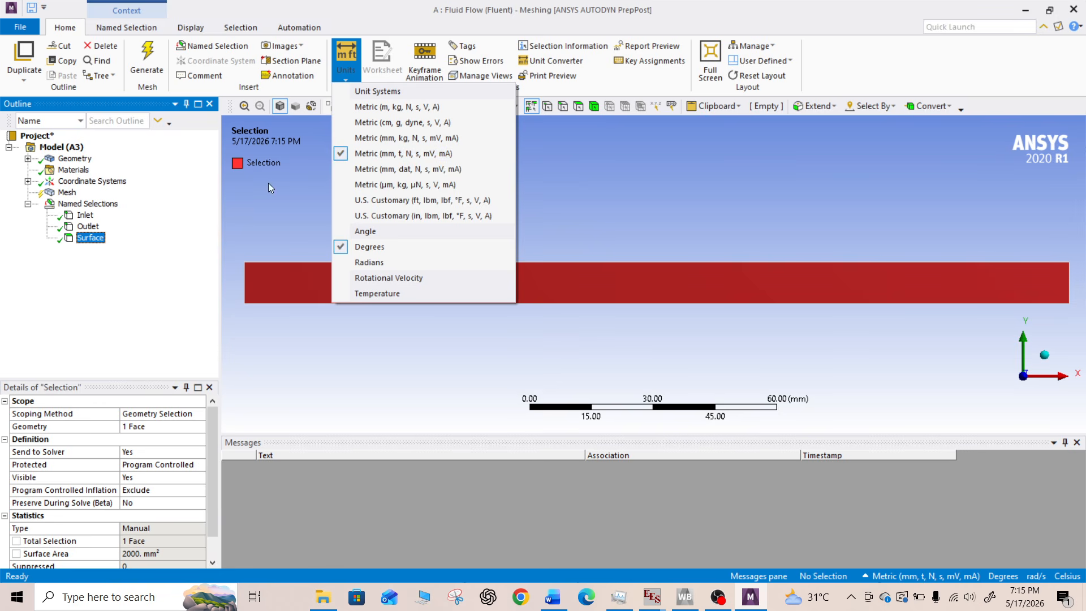
{"action": "left_click", "coordinate": [64, 186]}
{"action": "left_click", "coordinate": [65, 192]}
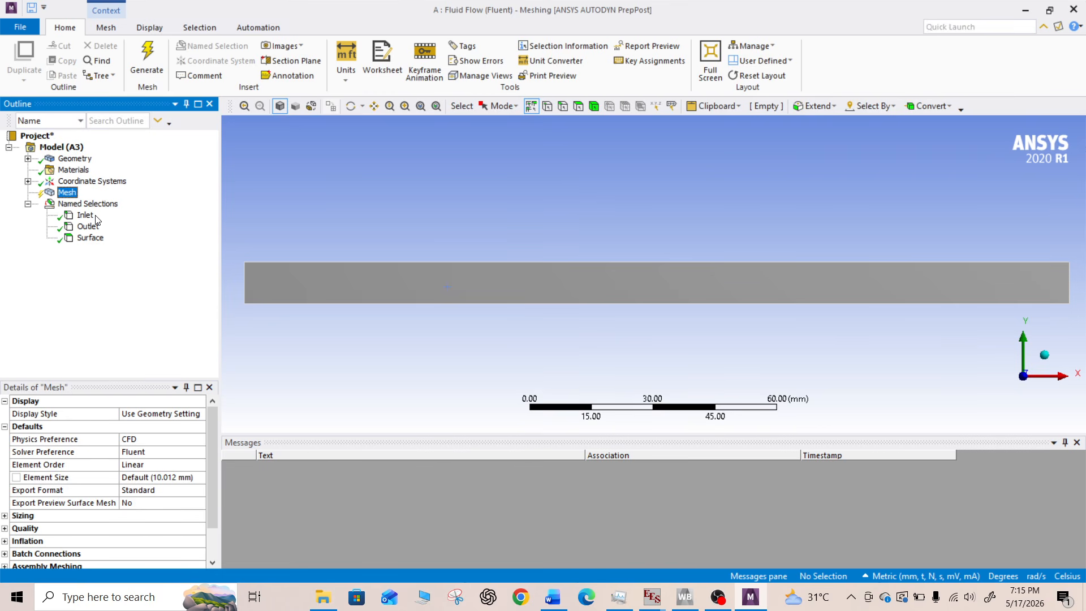
{"action": "left_click", "coordinate": [163, 479]}
{"action": "type", "text": "0.5"}
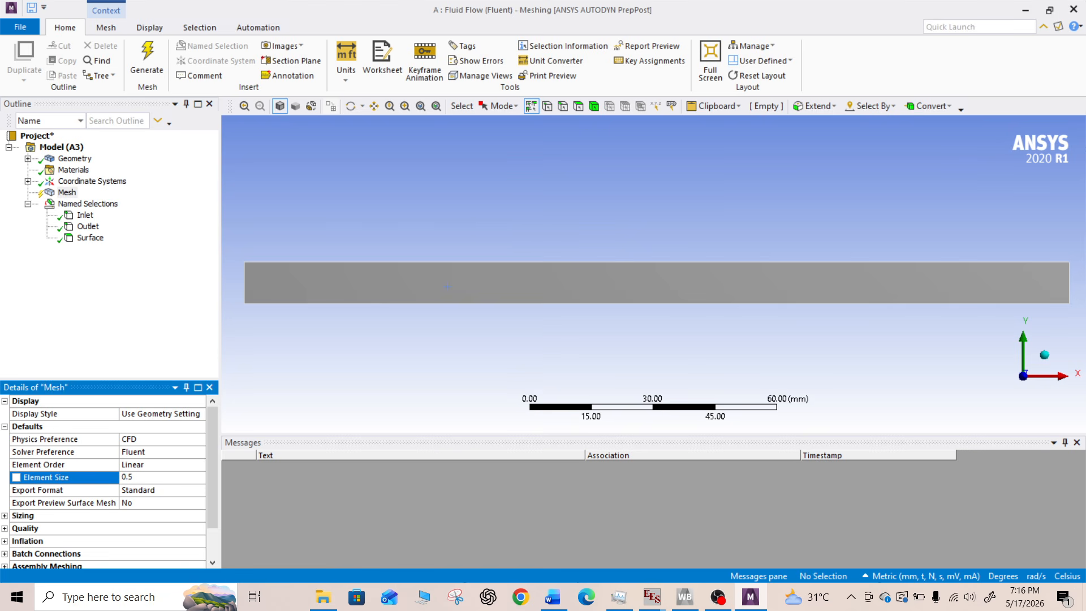
{"action": "left_click", "coordinate": [132, 354]}
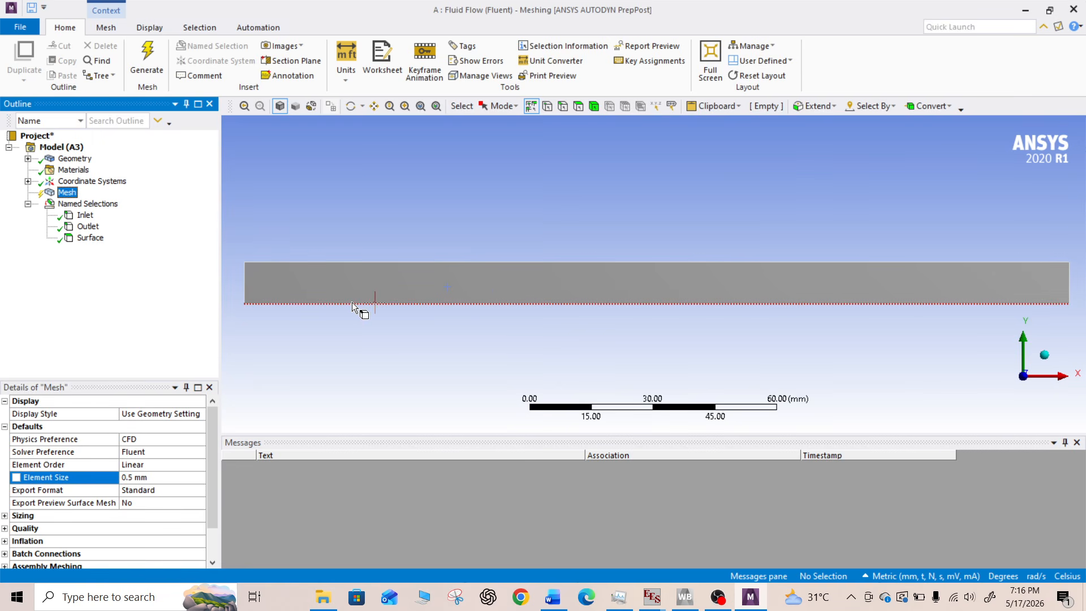
Insert an Inflation control under the mesh and assign the channel face as its geometry
{"action": "scroll", "coordinate": [352, 304], "scroll_direction": "up", "scroll_amount": 5}
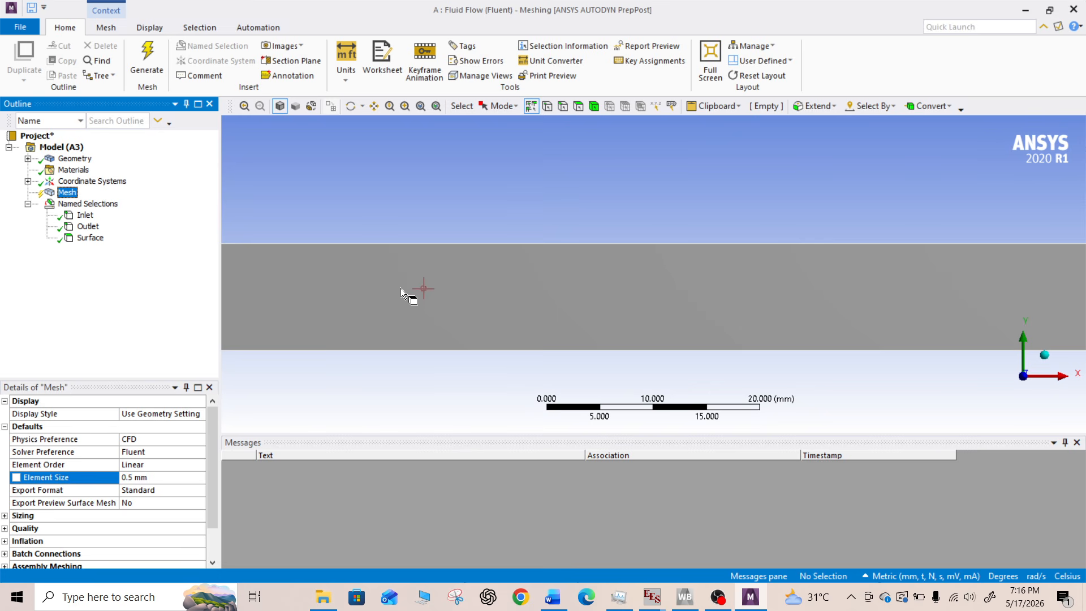
{"action": "middle_click_drag", "start_coordinate": [400, 287], "coordinate": [1078, 255], "text": "ctrl"}
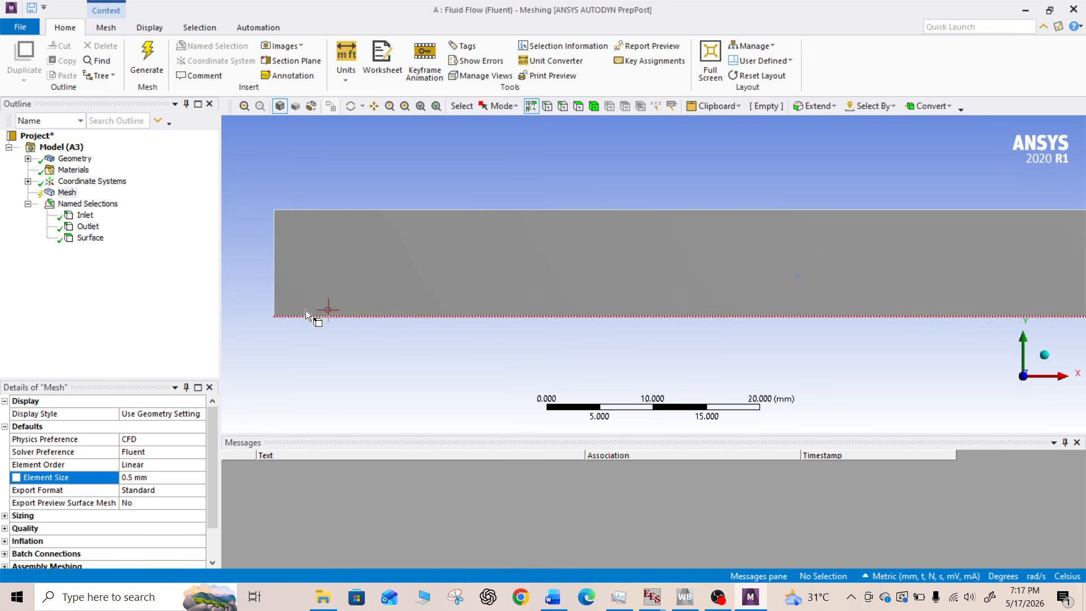
{"action": "scroll", "coordinate": [514, 279], "scroll_direction": "down", "scroll_amount": 1}
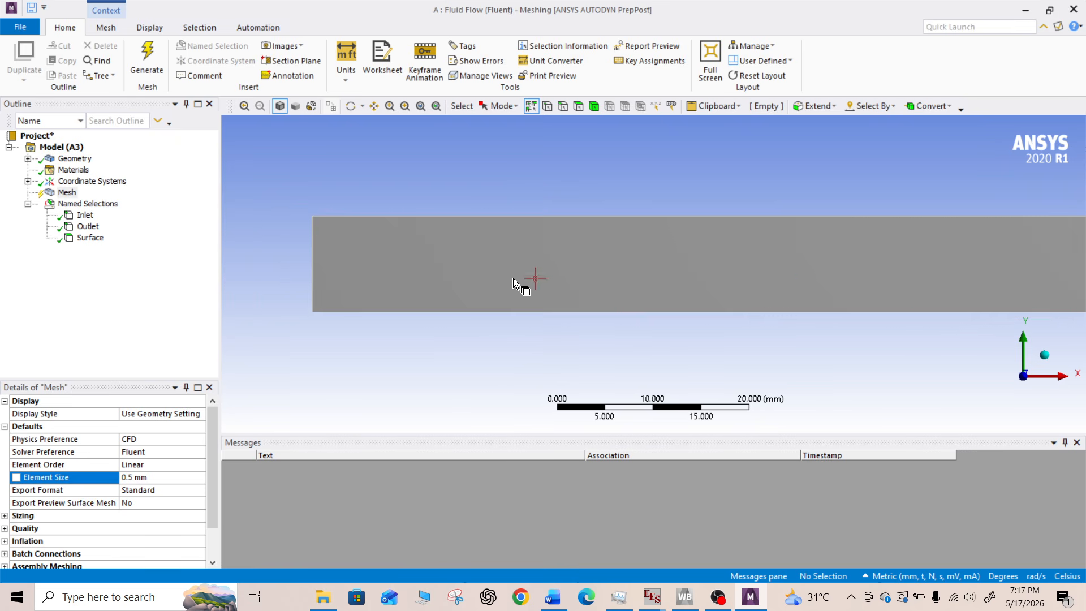
{"action": "scroll", "coordinate": [512, 279], "scroll_direction": "up", "scroll_amount": 1}
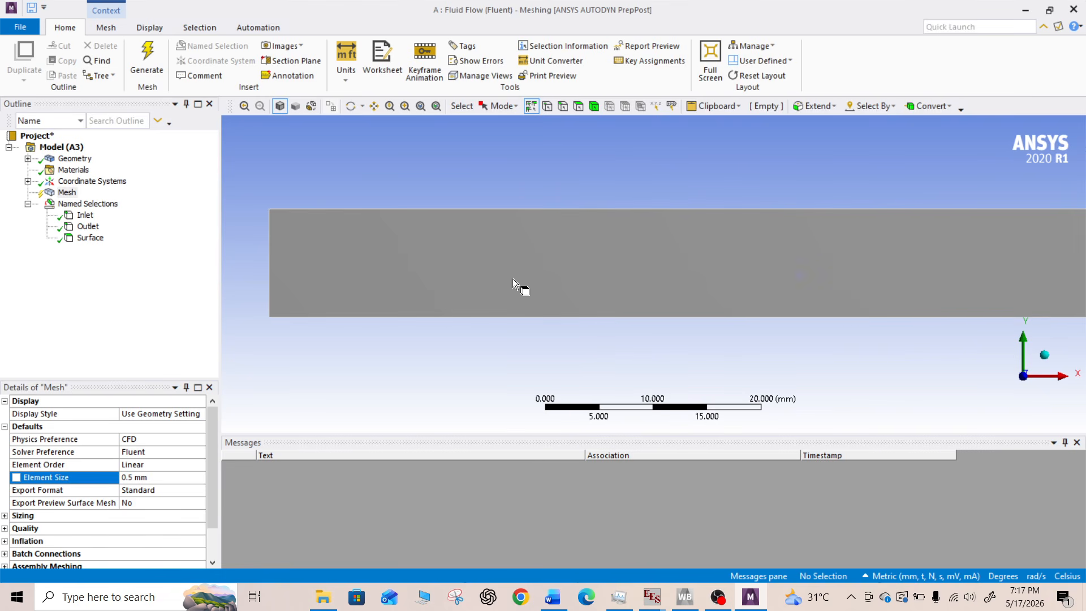
{"action": "right_click", "coordinate": [70, 196]}
{"action": "mouse_move", "coordinate": [117, 204]}
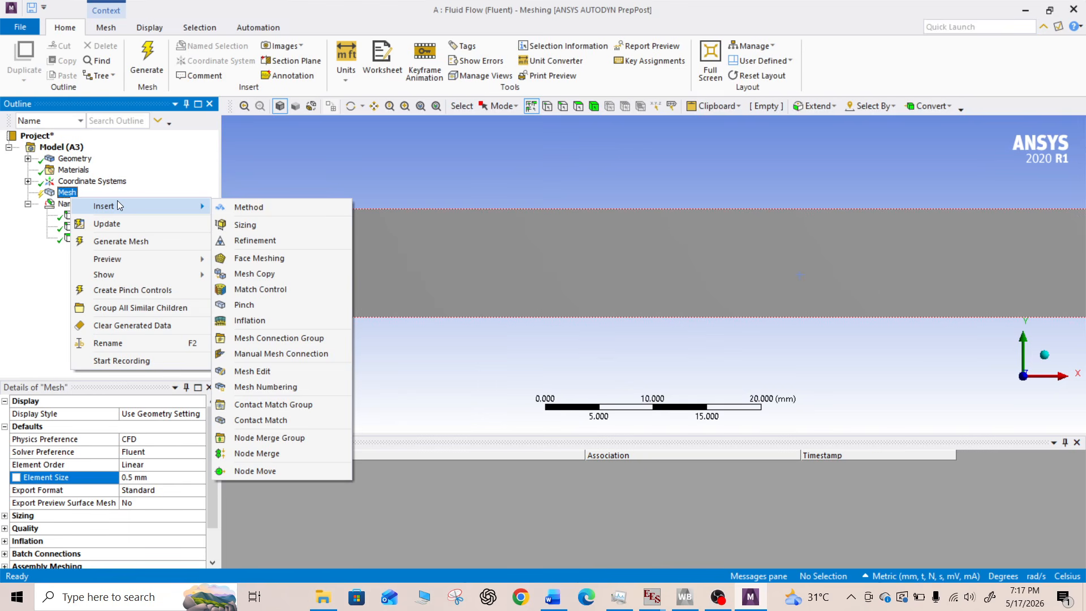
{"action": "left_click", "coordinate": [276, 319]}
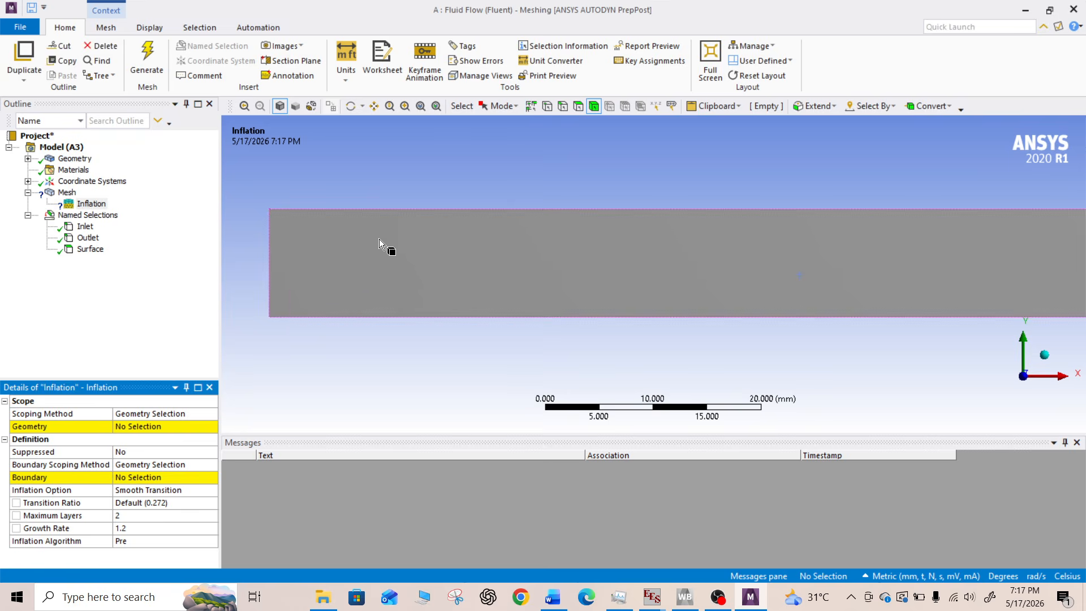
{"action": "left_click", "coordinate": [591, 260]}
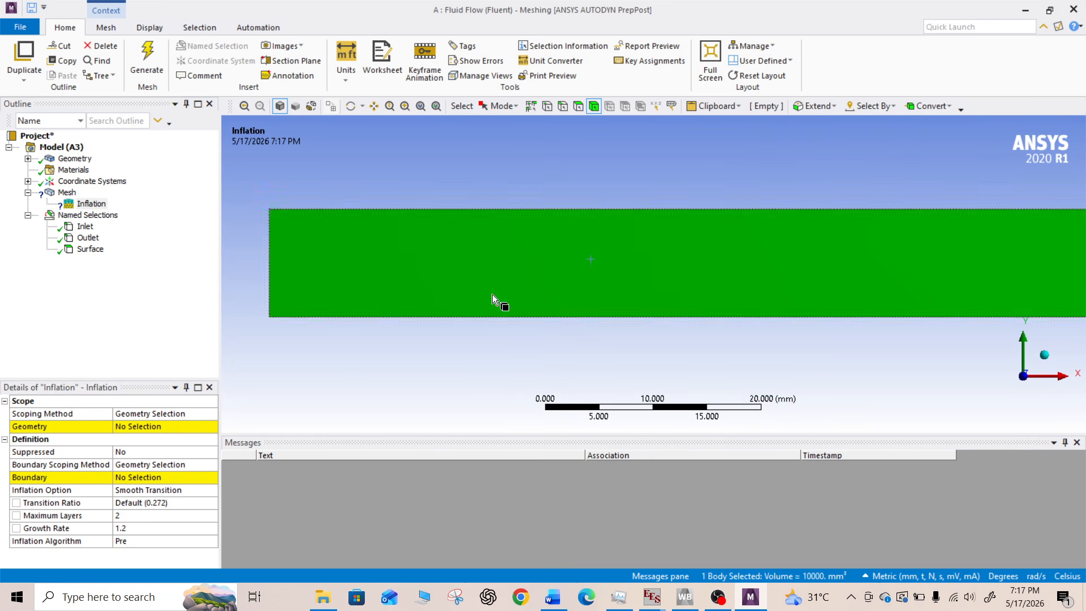
{"action": "left_click", "coordinate": [147, 427]}
{"action": "left_click", "coordinate": [146, 427]}
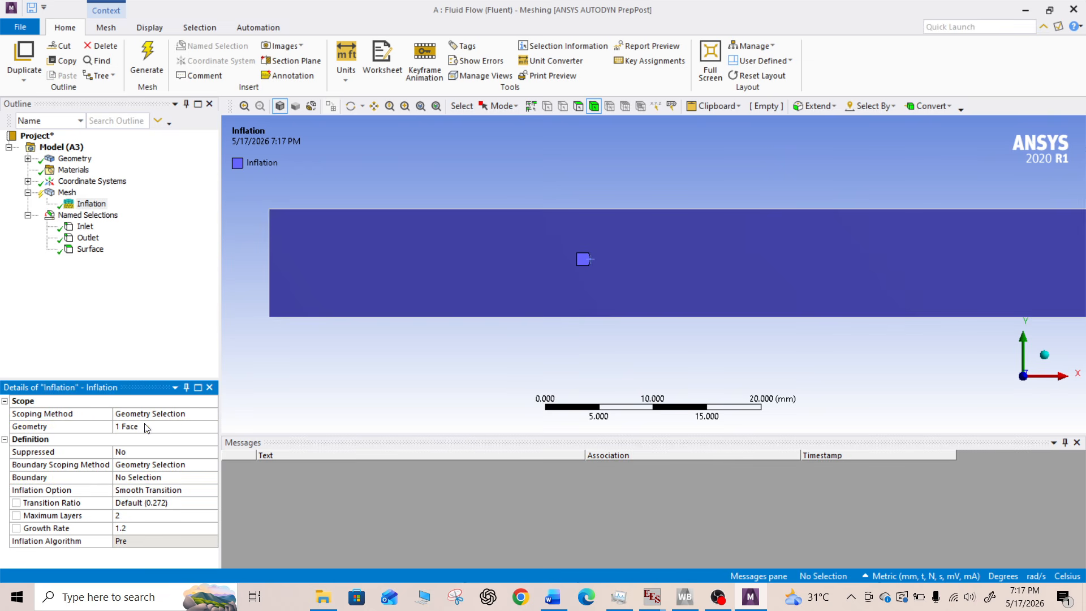
Assign the channel's upper and lower horizontal edges as the inflation boundary
{"action": "left_click", "coordinate": [146, 478]}
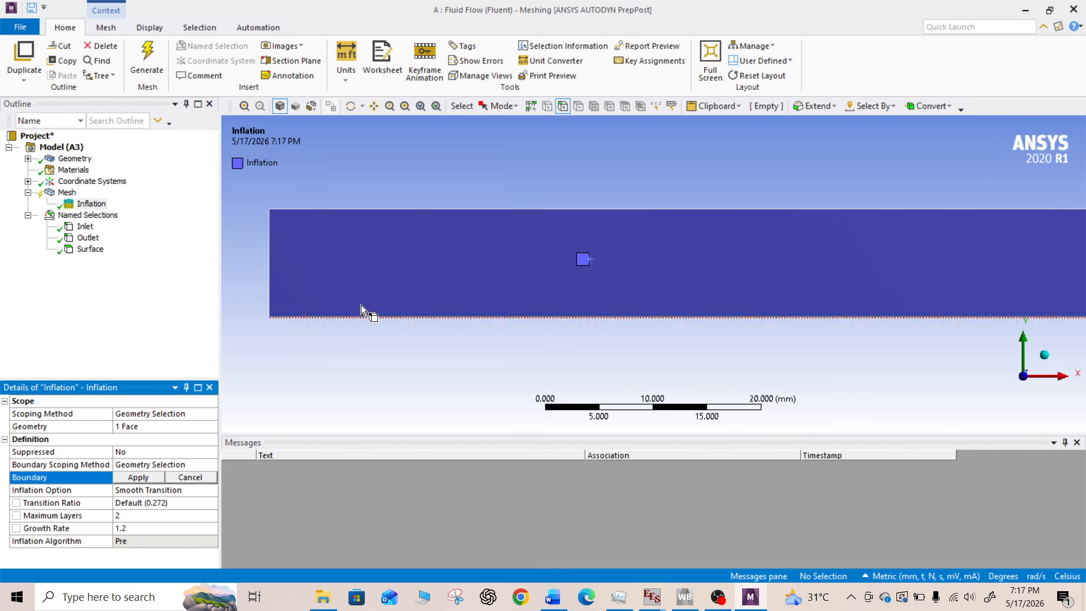
{"action": "left_click", "coordinate": [419, 209]}
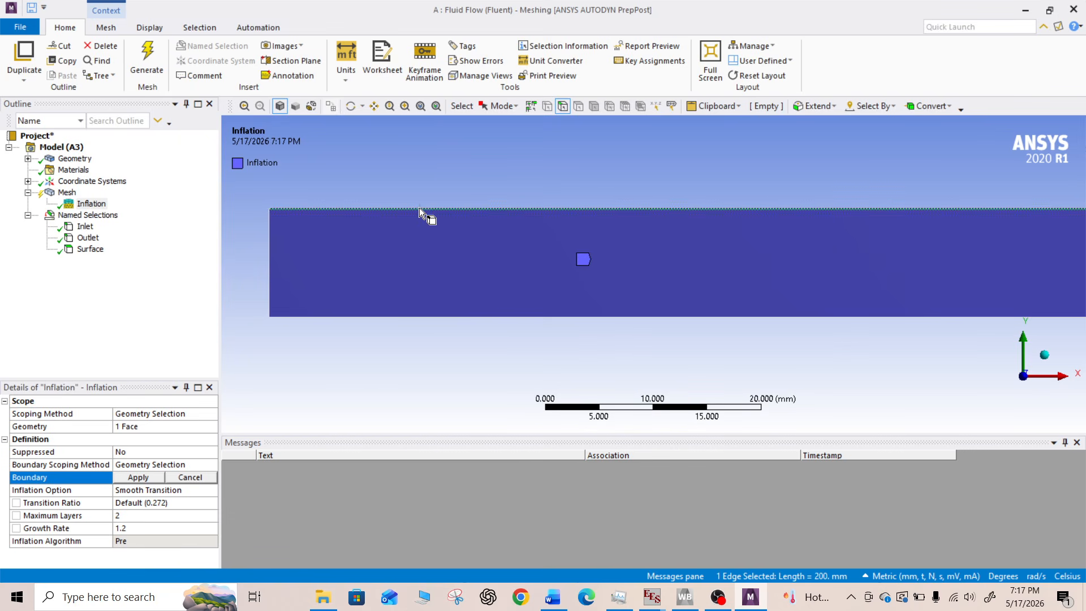
{"action": "left_click", "coordinate": [423, 316], "text": "ctrl"}
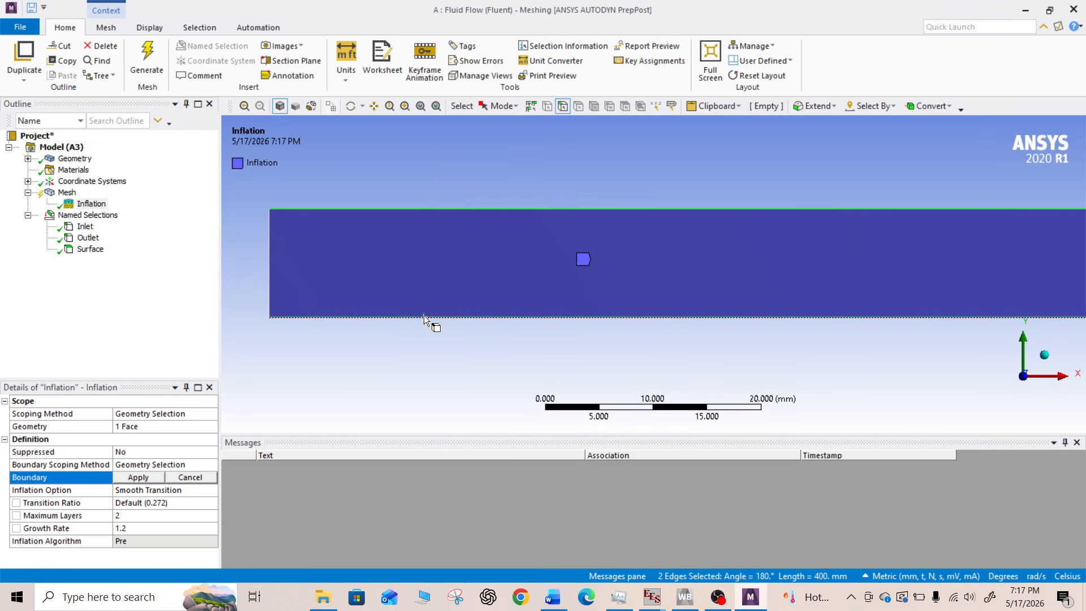
{"action": "left_click", "coordinate": [146, 478]}
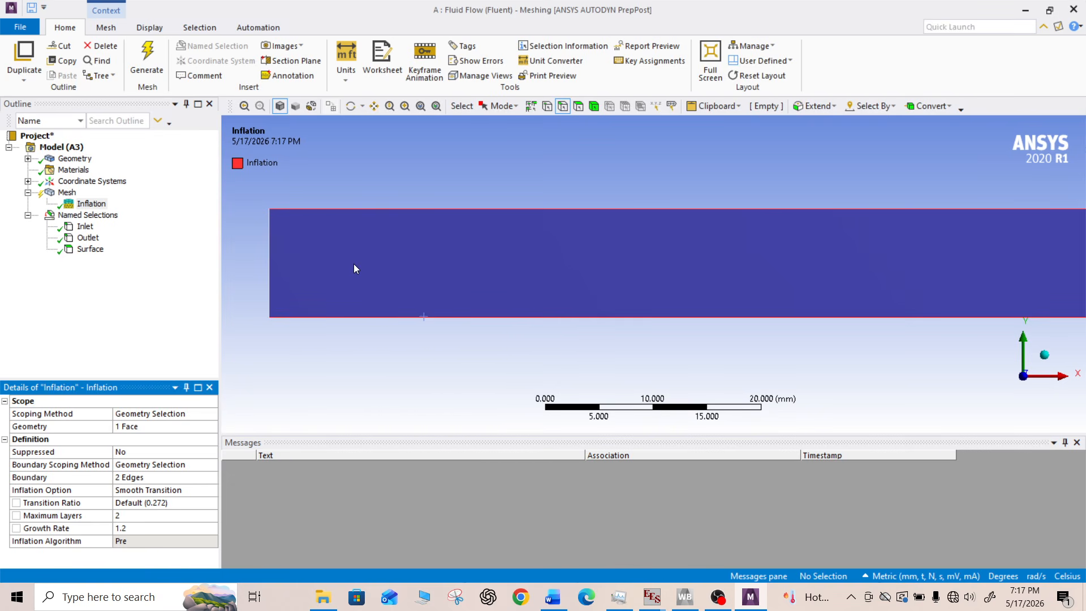
Set the inflation option to First Layer Thickness with a maximum of 20 layers
{"action": "left_click", "coordinate": [164, 490]}
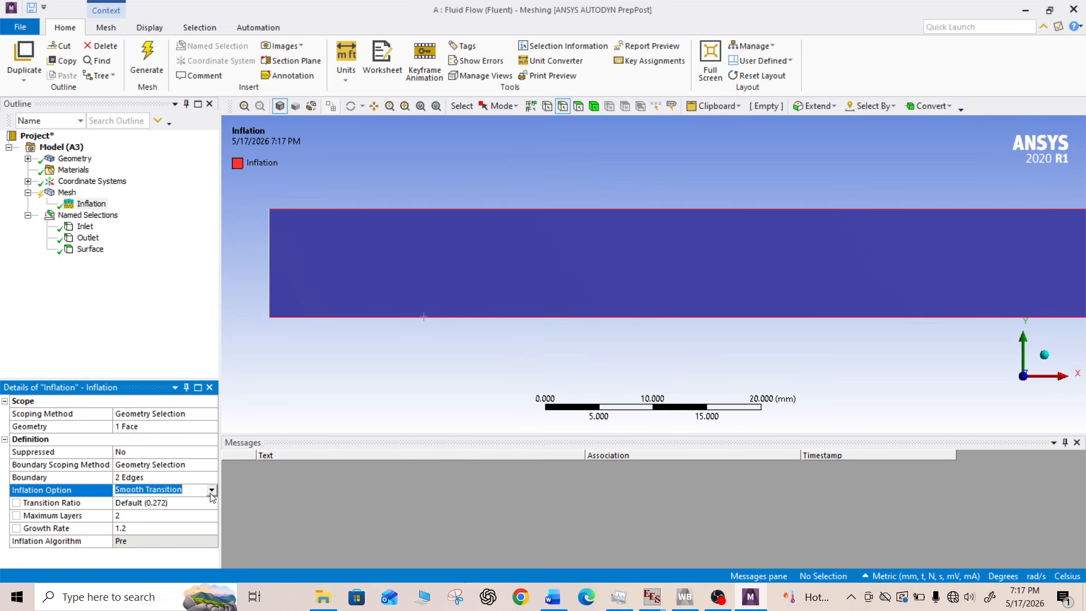
{"action": "left_click", "coordinate": [214, 493]}
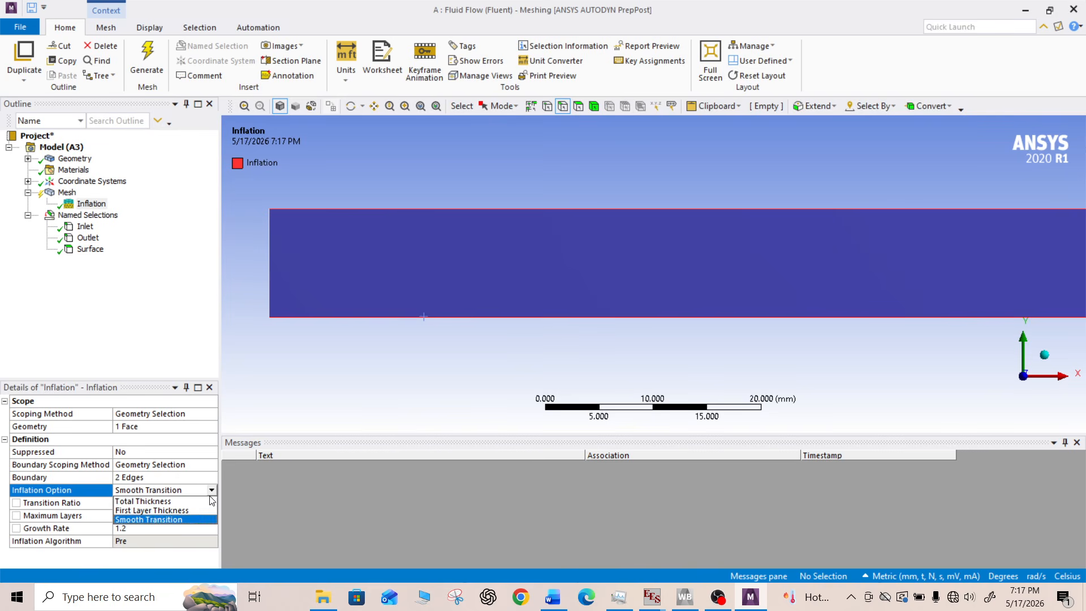
{"action": "left_click", "coordinate": [192, 509]}
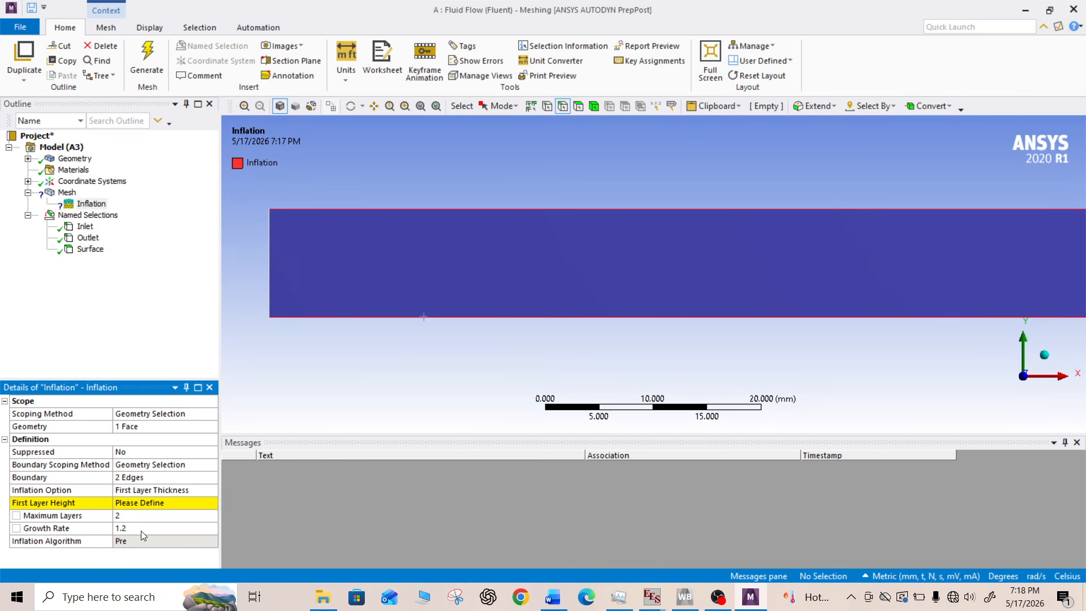
{"action": "left_click", "coordinate": [137, 517]}
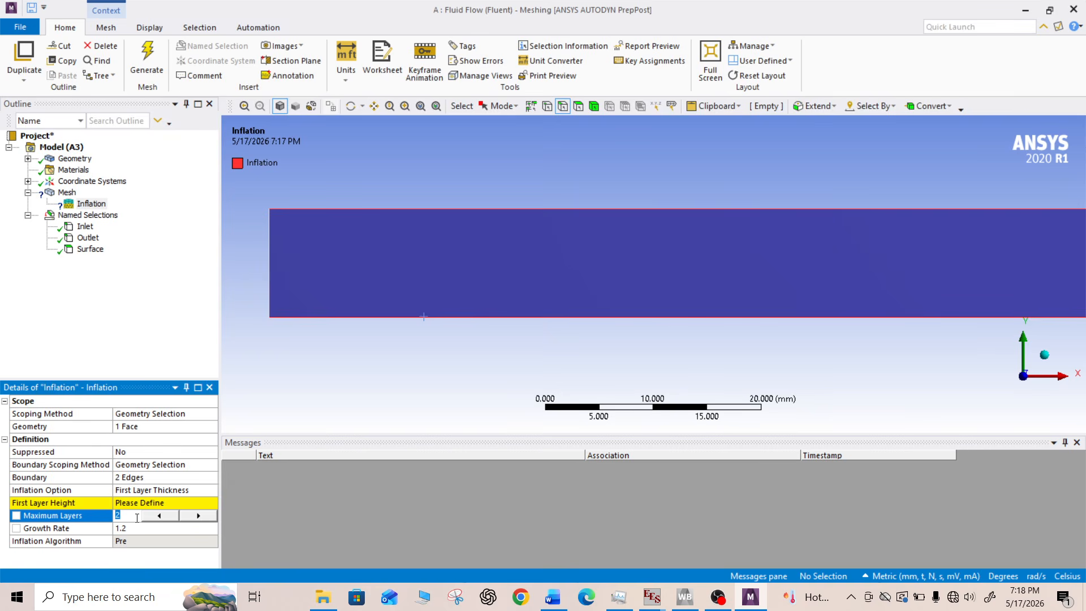
{"action": "type", "text": "20"}
{"action": "left_click", "coordinate": [125, 338]}
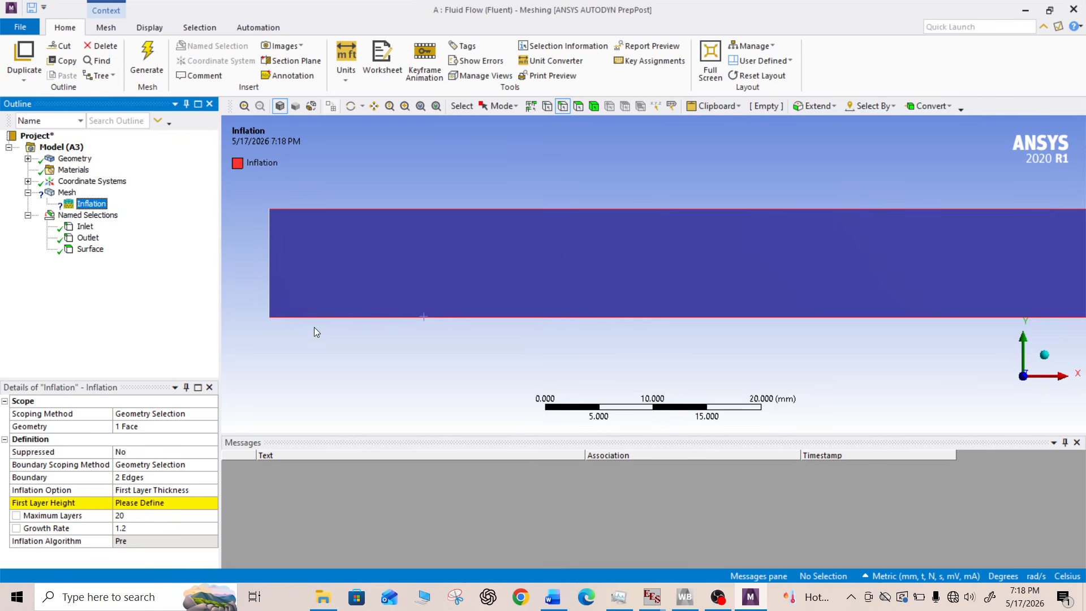
Set the inflation's first layer height to 1e-2 mm
{"action": "scroll", "coordinate": [325, 316], "scroll_direction": "up", "scroll_amount": 3}
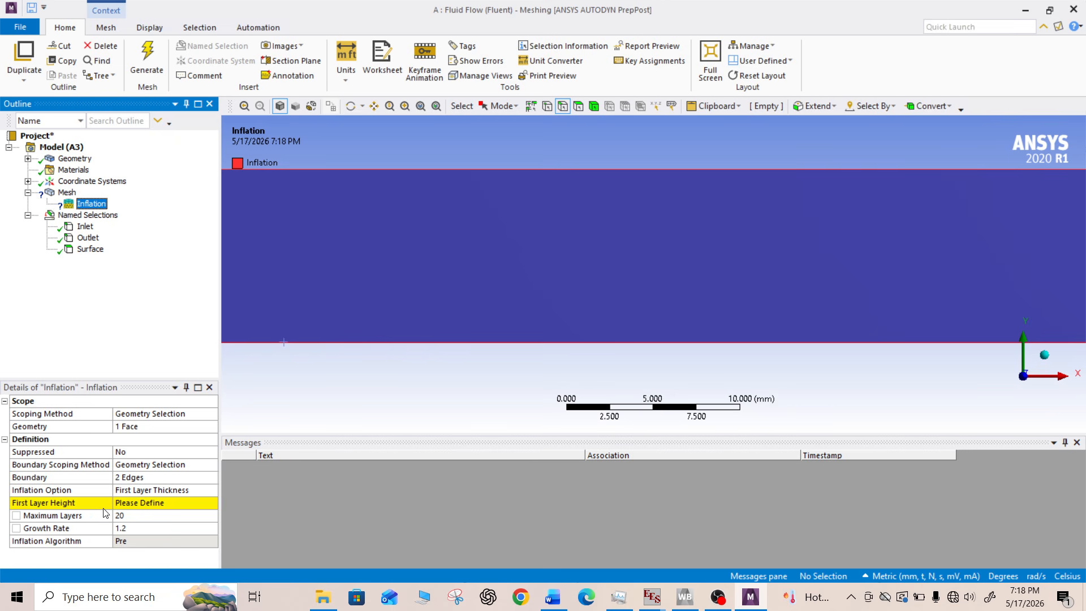
{"action": "left_click", "coordinate": [136, 503]}
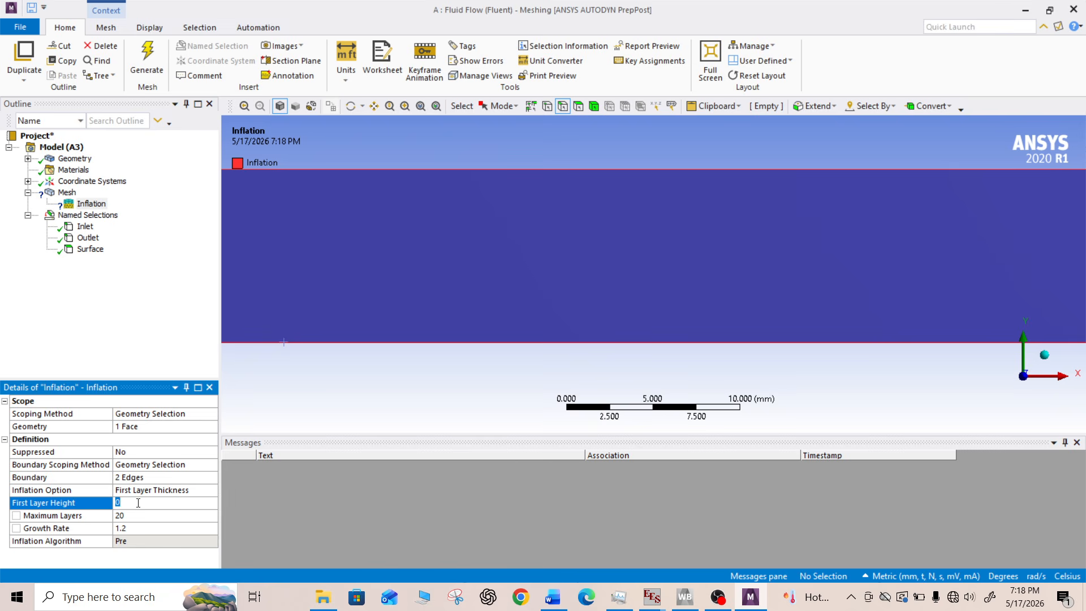
{"action": "type", "text": "1e-2"}
{"action": "key", "text": "Return"}
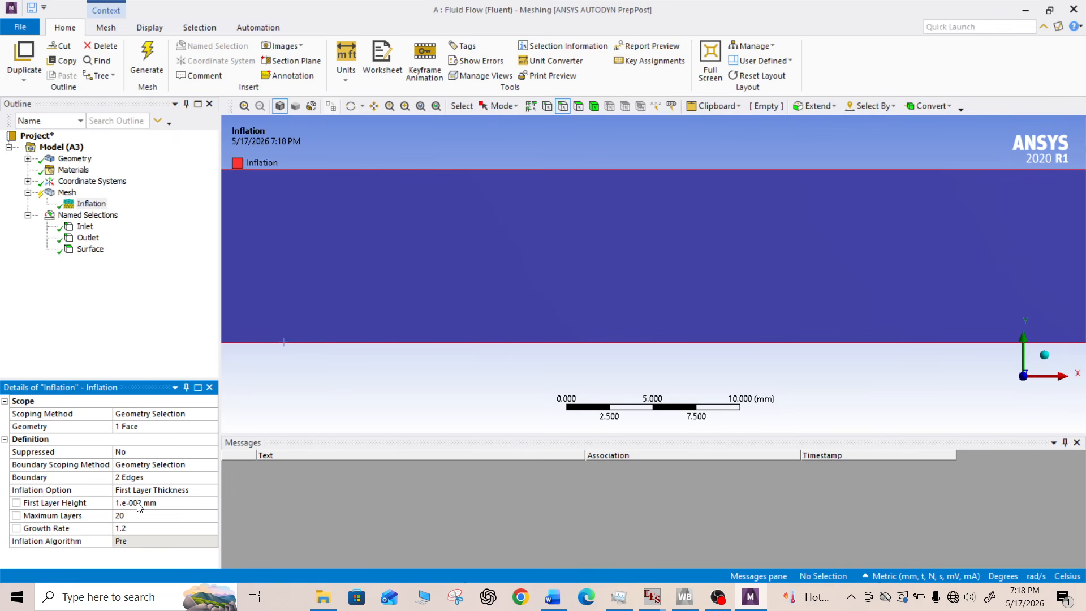
Generate the channel mesh with the inflation layers
{"action": "scroll", "coordinate": [325, 236], "scroll_direction": "down", "scroll_amount": 3}
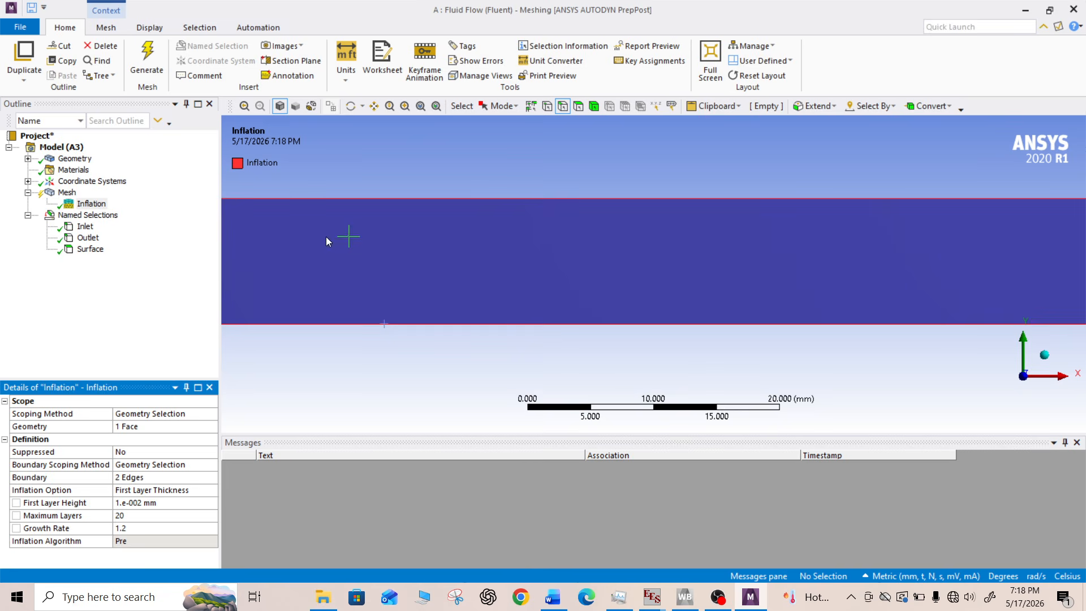
{"action": "left_click", "coordinate": [147, 63]}
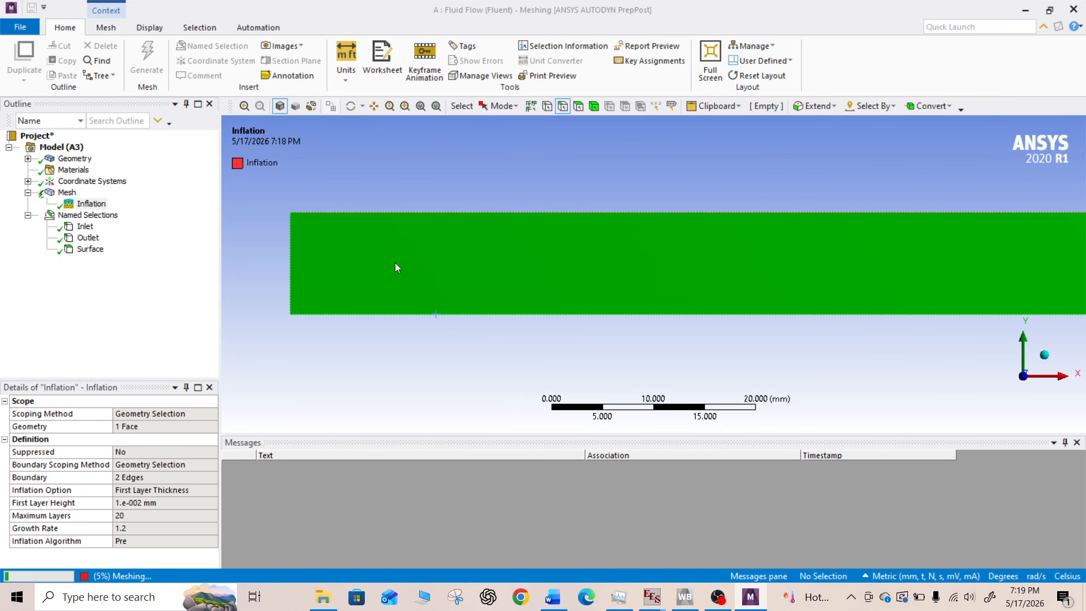
{"action": "scroll", "coordinate": [394, 263], "scroll_direction": "down", "scroll_amount": 3}
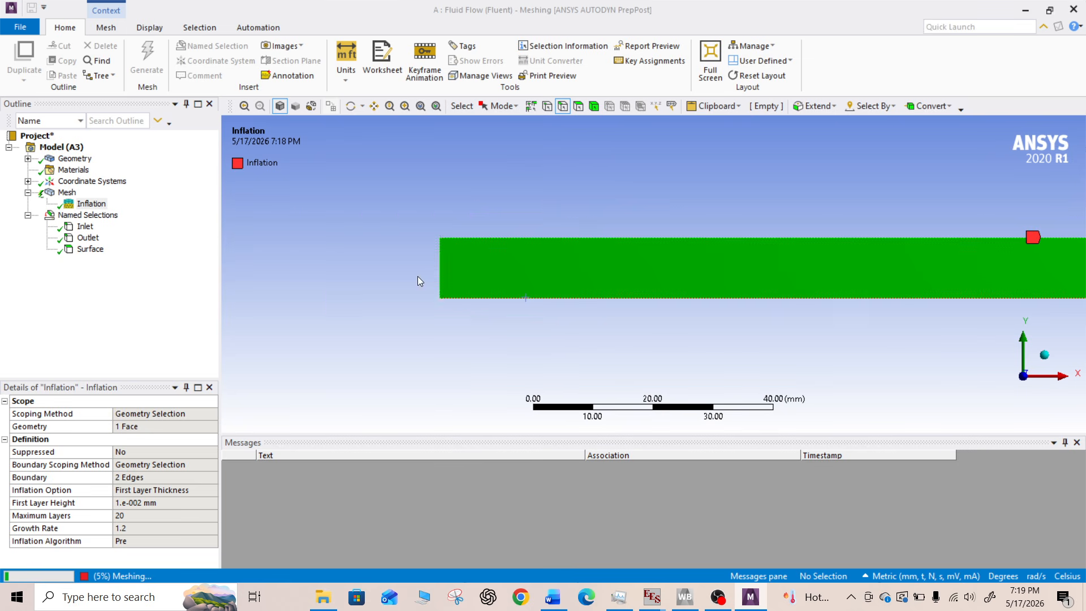
{"action": "middle_click_drag", "start_coordinate": [545, 272], "coordinate": [375, 296], "text": "ctrl"}
{"action": "scroll", "coordinate": [569, 286], "scroll_direction": "down", "scroll_amount": 3}
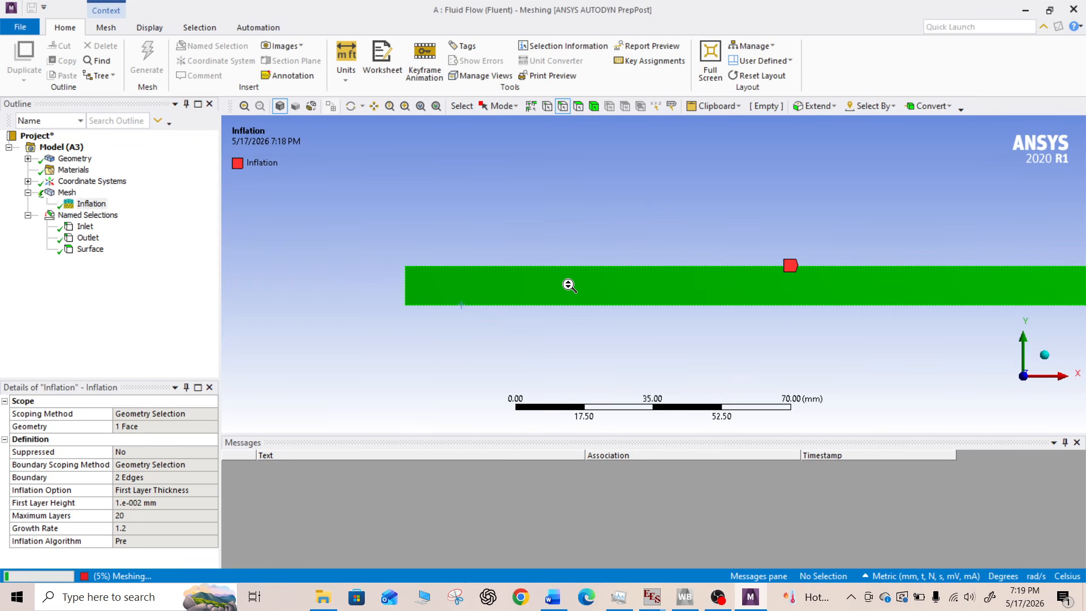
{"action": "scroll", "coordinate": [569, 285], "scroll_direction": "up", "scroll_amount": 1}
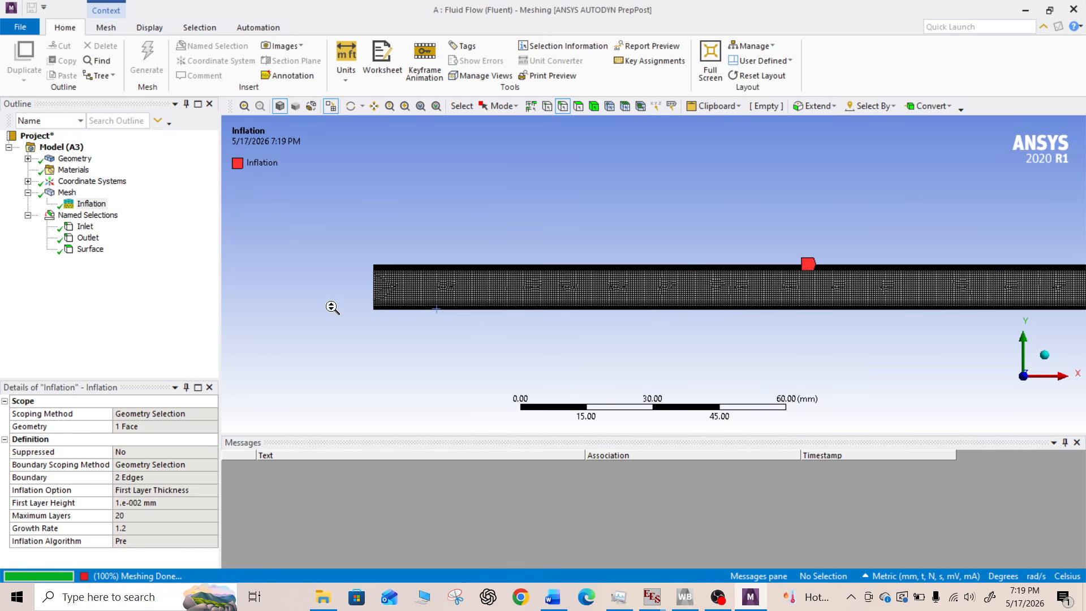
Examine the generated mesh up close, checking the inflation layers along the walls and the cells in the channel core
{"action": "scroll", "coordinate": [627, 287], "scroll_direction": "up", "scroll_amount": 5}
{"action": "scroll", "coordinate": [621, 290], "scroll_direction": "up", "scroll_amount": 3}
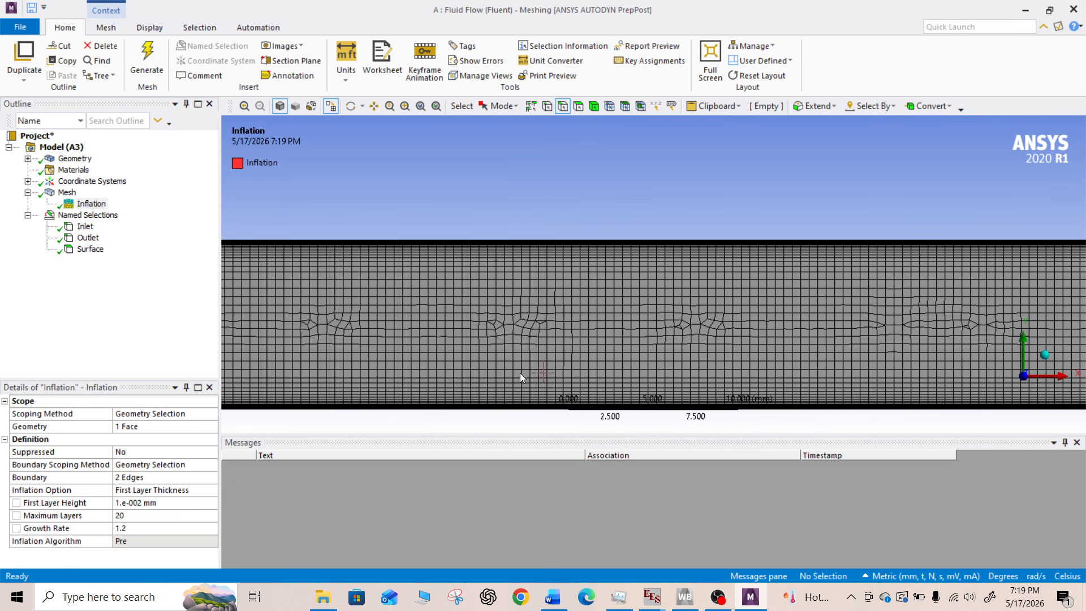
{"action": "scroll", "coordinate": [594, 278], "scroll_direction": "up", "scroll_amount": 3}
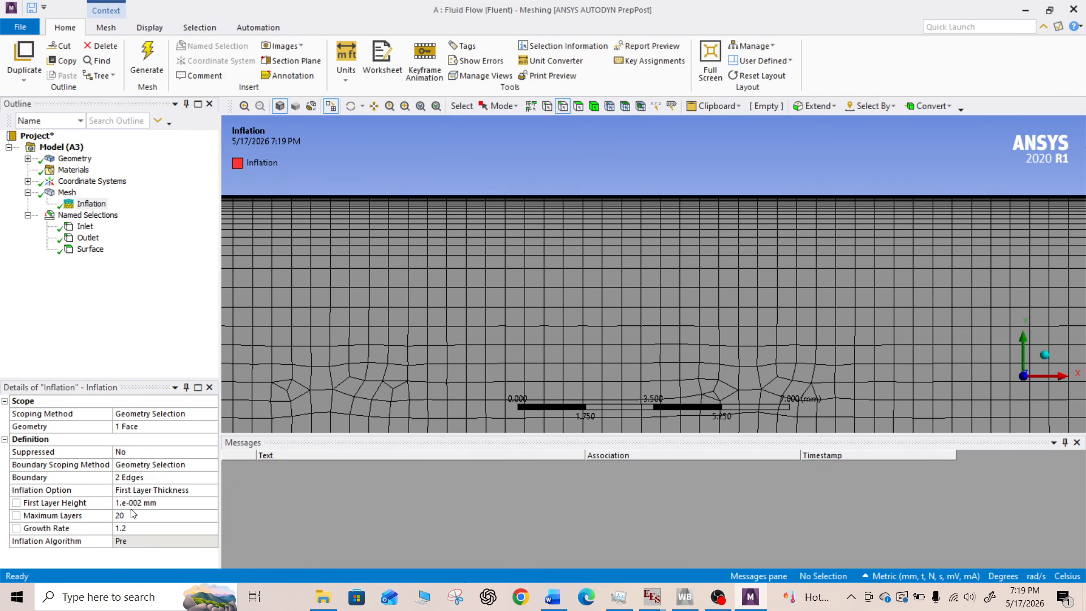
{"action": "scroll", "coordinate": [630, 339], "scroll_direction": "down", "scroll_amount": 10}
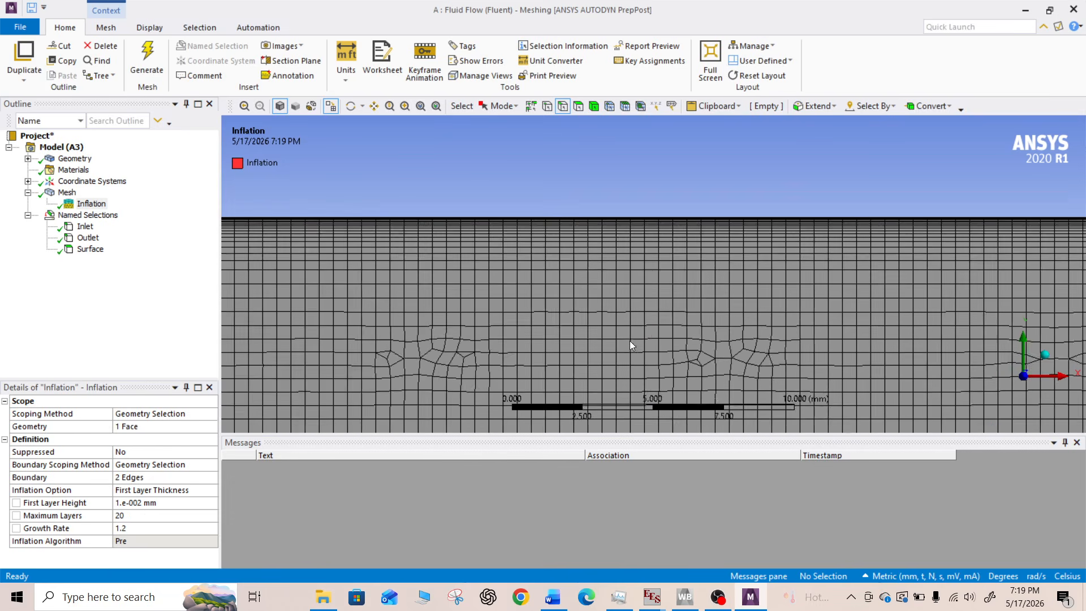
{"action": "scroll", "coordinate": [630, 337], "scroll_direction": "down", "scroll_amount": 2}
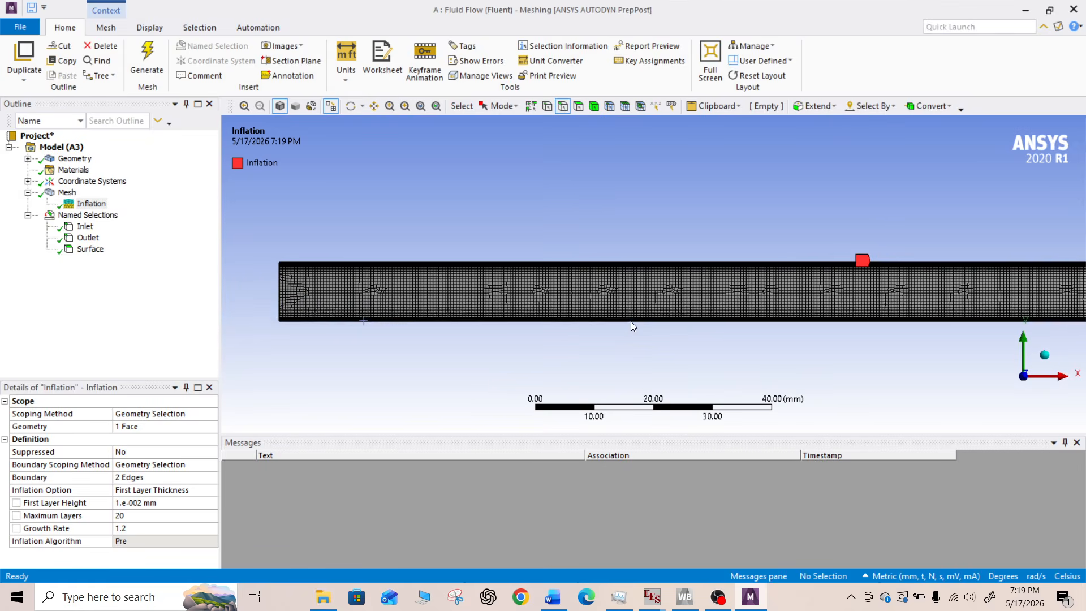
{"action": "scroll", "coordinate": [620, 275], "scroll_direction": "up", "scroll_amount": 2}
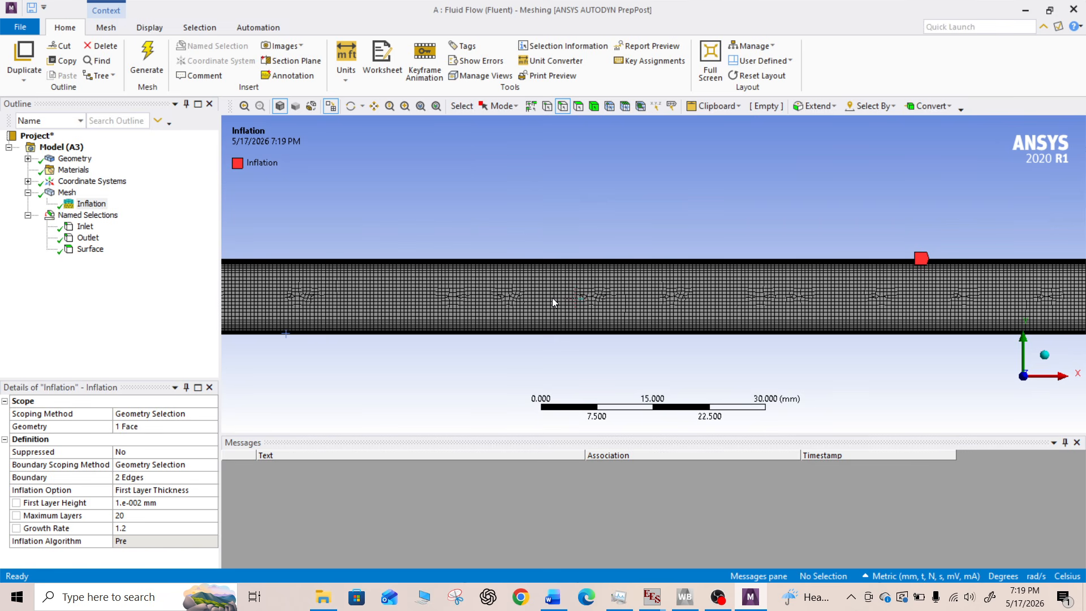
{"action": "scroll", "coordinate": [552, 297], "scroll_direction": "down", "scroll_amount": 4}
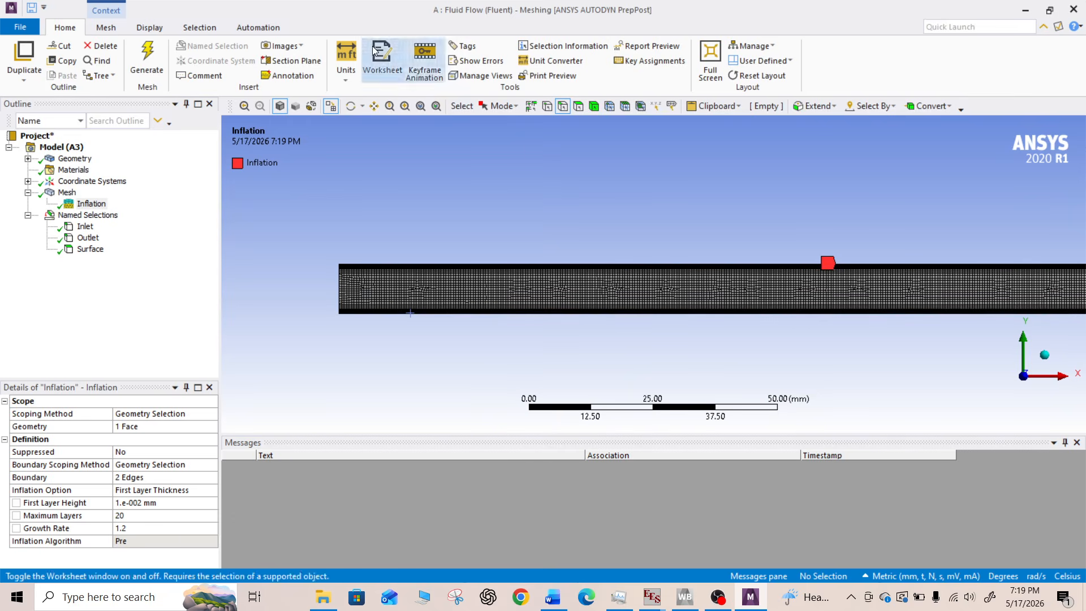
Close the Meshing application, waiting for it to respond, and return to the Workbench project schematic
{"action": "left_click", "coordinate": [1077, 9]}
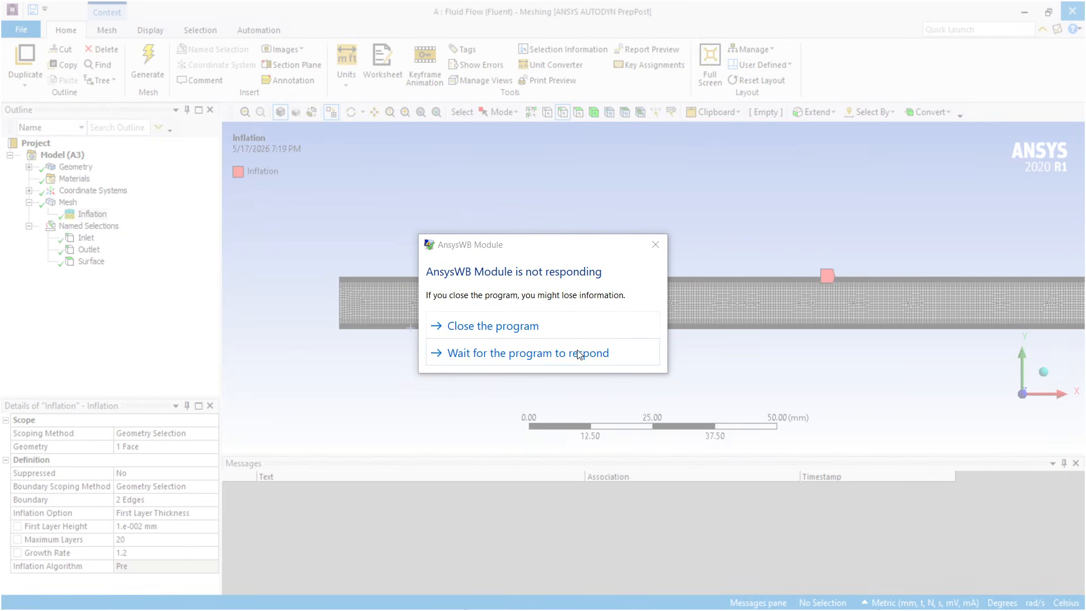
{"action": "left_click", "coordinate": [571, 355]}
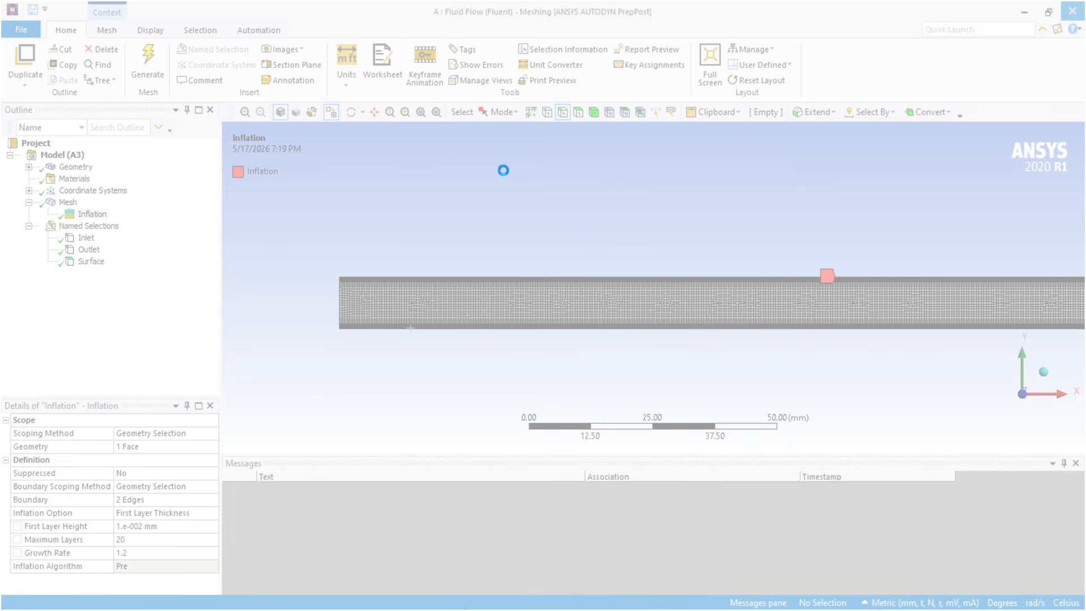
{"action": "key", "text": "super"}
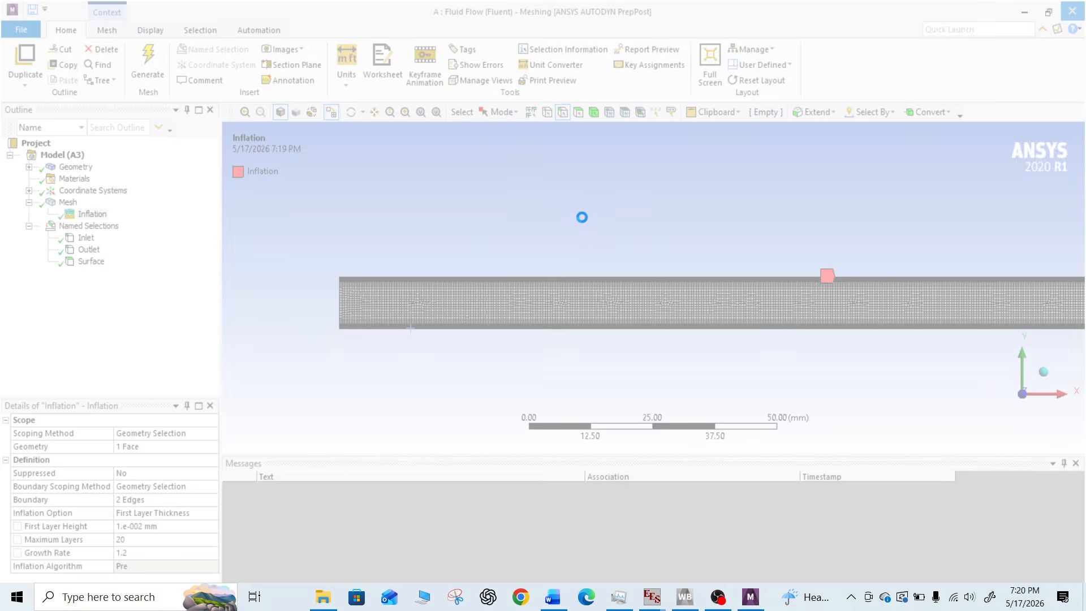
{"action": "left_click", "coordinate": [700, 609]}
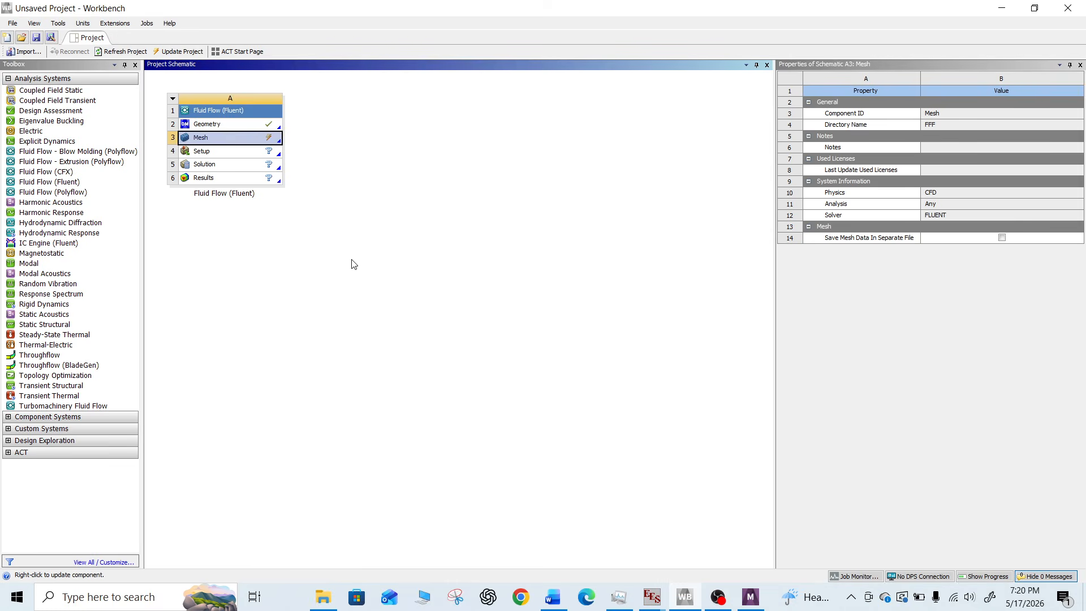
{"action": "left_click", "coordinate": [750, 601]}
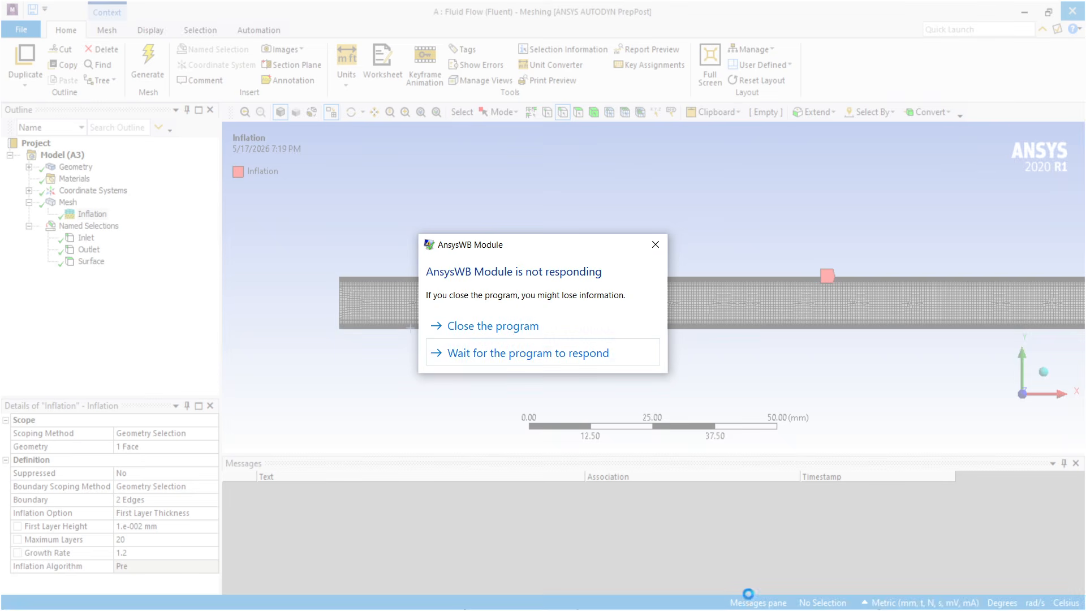
{"action": "left_click", "coordinate": [520, 365]}
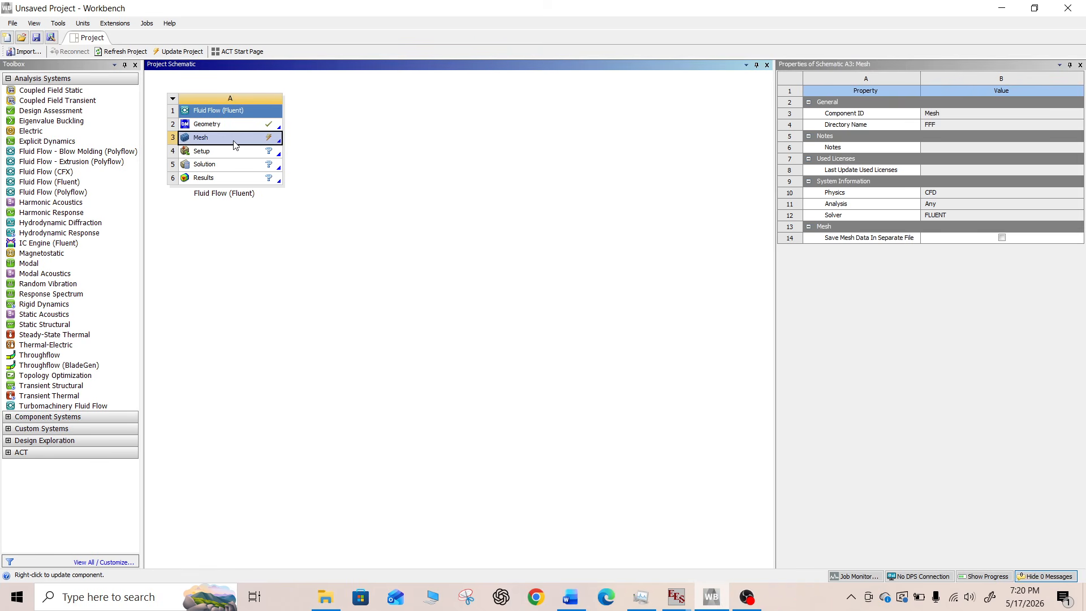
Update the Mesh cell of the Fluid Flow (Fluent) system and launch Fluent from Setup with the default 2D launcher options
{"action": "right_click", "coordinate": [235, 145]}
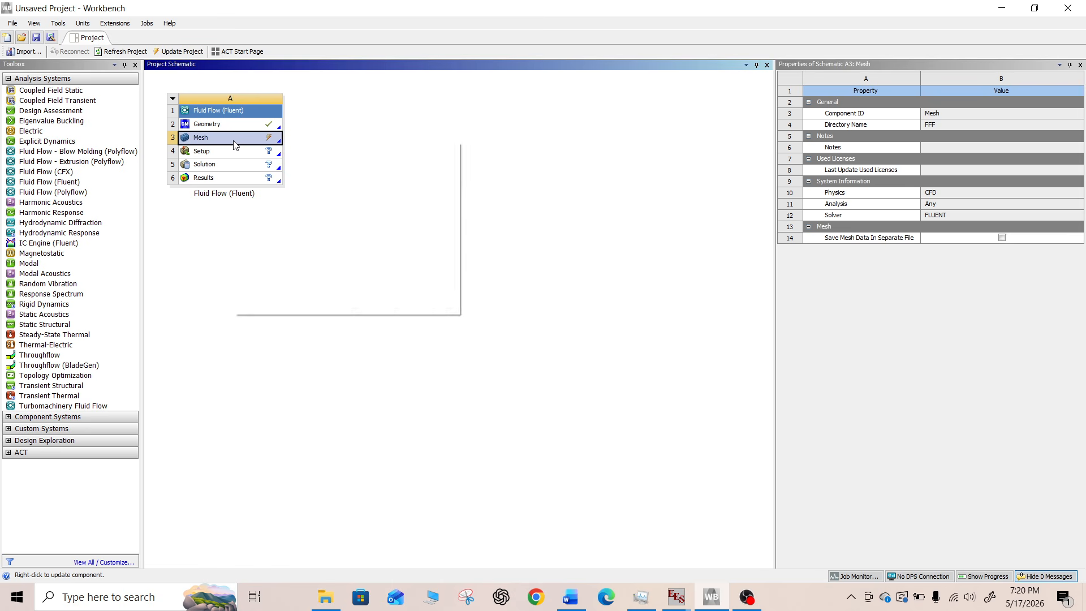
{"action": "left_click", "coordinate": [279, 204]}
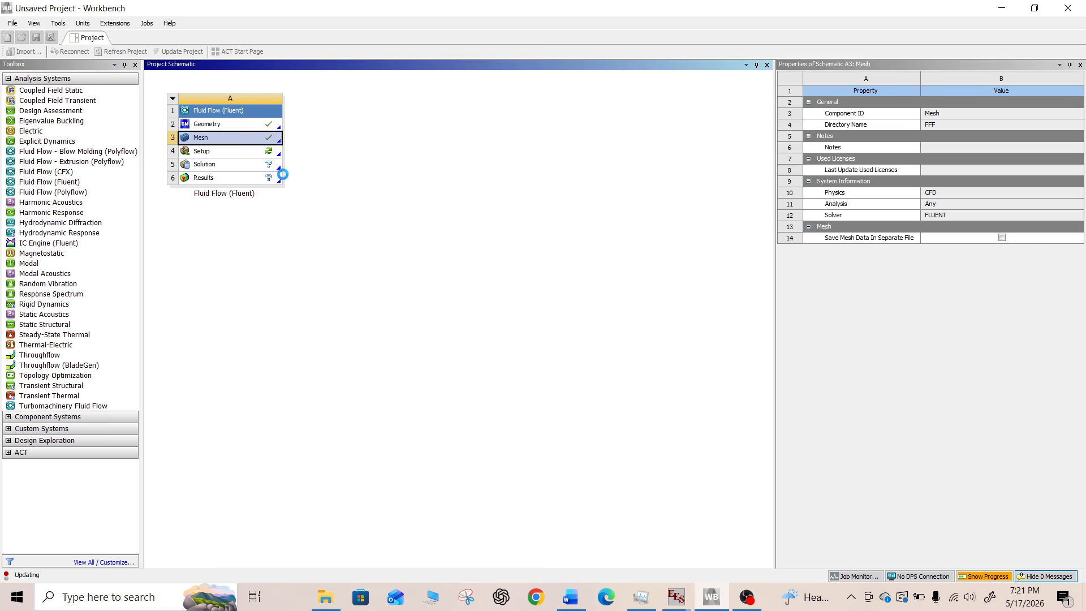
{"action": "left_click", "coordinate": [242, 158]}
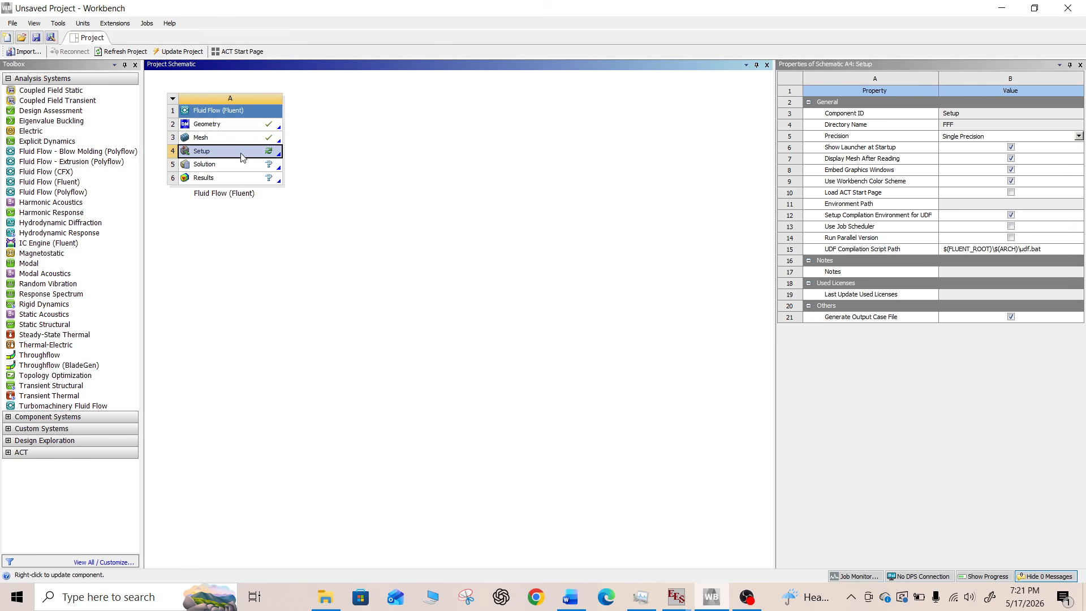
{"action": "double_click", "coordinate": [242, 158]}
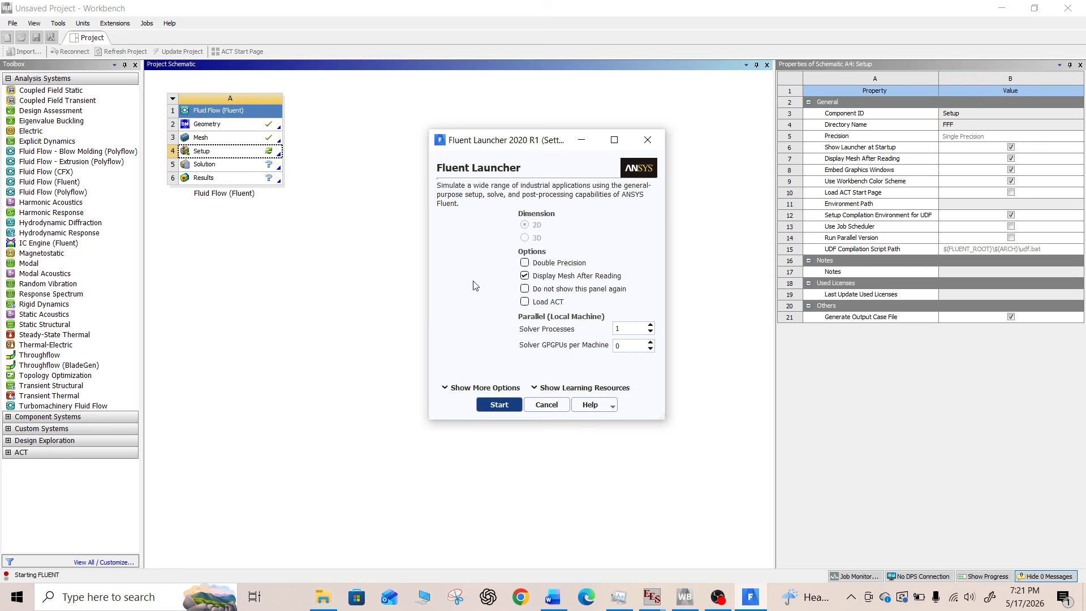
{"action": "left_click", "coordinate": [490, 403]}
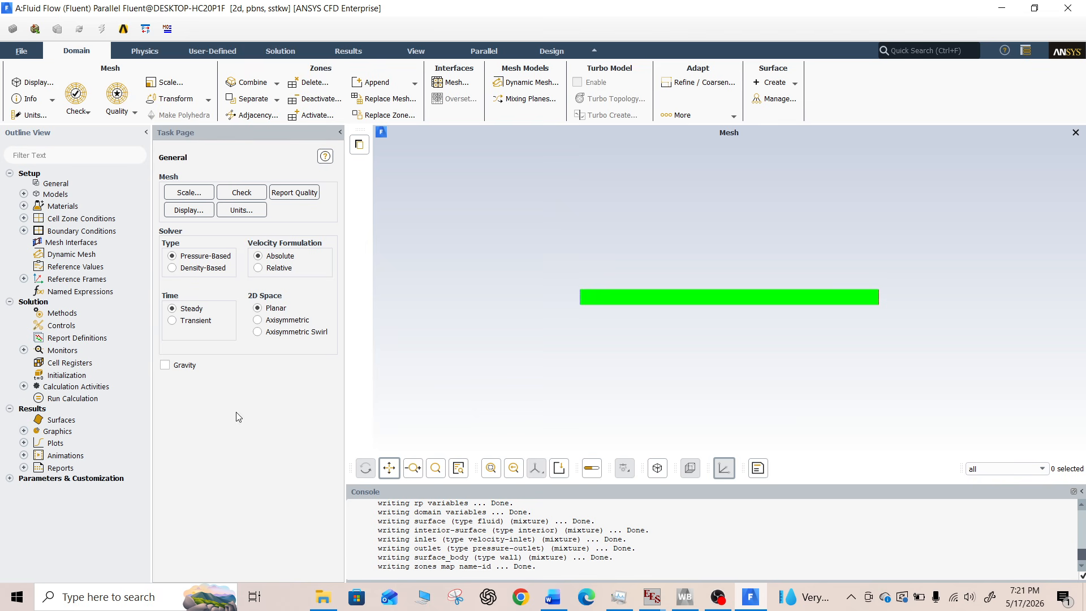
{"action": "scroll", "coordinate": [541, 308], "scroll_direction": "down", "scroll_amount": 2}
{"action": "scroll", "coordinate": [561, 307], "scroll_direction": "up", "scroll_amount": 4}
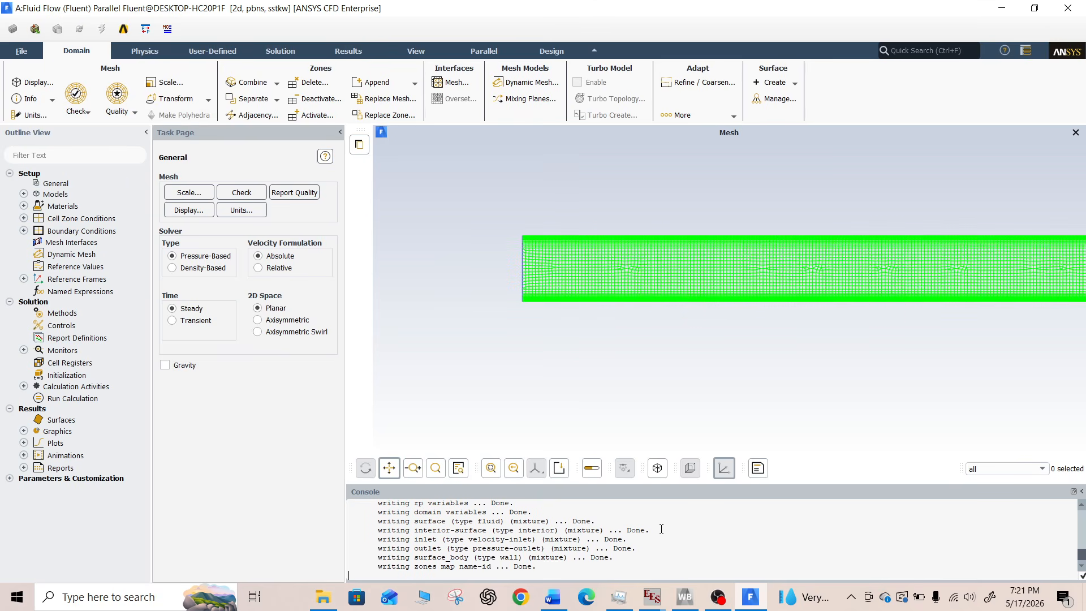
Switch to the Activity 3 document in Word, review the laminar flow problem statement for a Reynolds number of 1000, and return to Fluent
{"action": "left_click", "coordinate": [554, 595]}
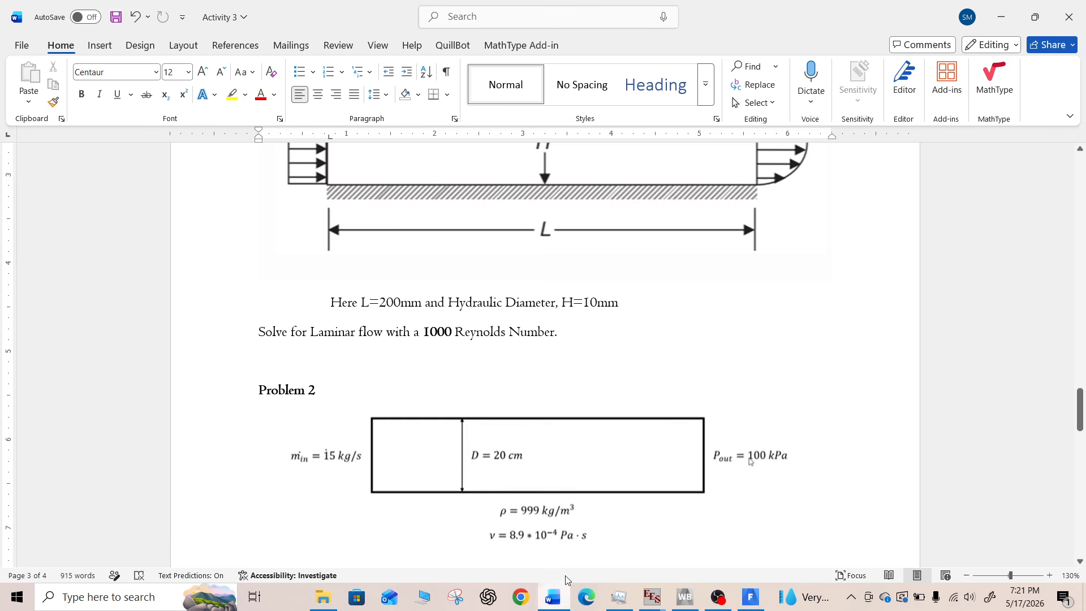
{"action": "scroll", "coordinate": [470, 386], "scroll_direction": "up", "scroll_amount": 1}
{"action": "left_click_drag", "start_coordinate": [310, 379], "coordinate": [386, 378]}
{"action": "left_click", "coordinate": [555, 603]}
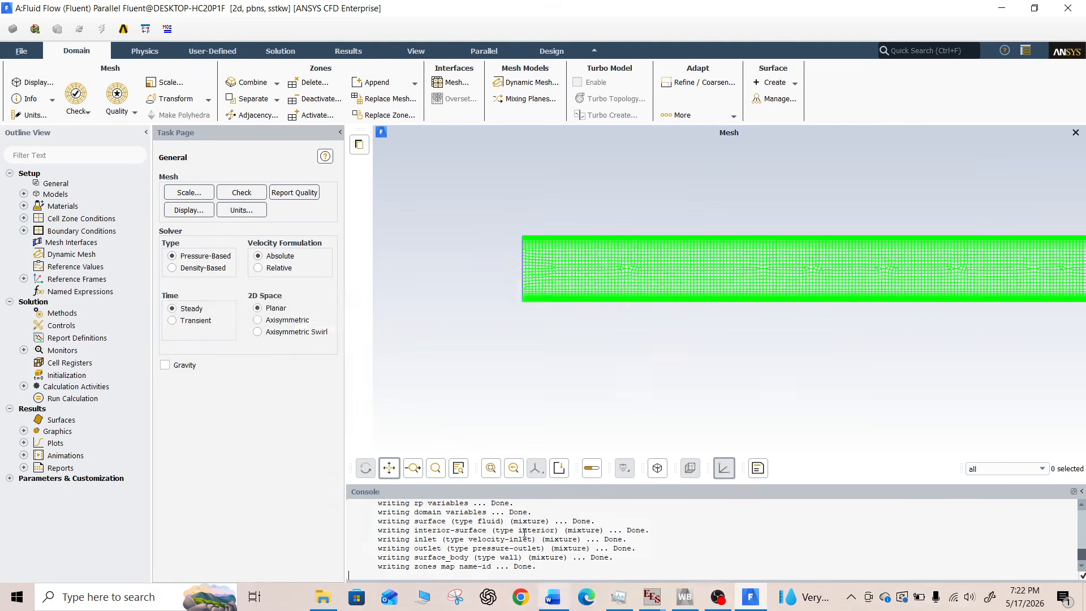
Set the viscous model to Laminar
{"action": "left_click", "coordinate": [54, 184]}
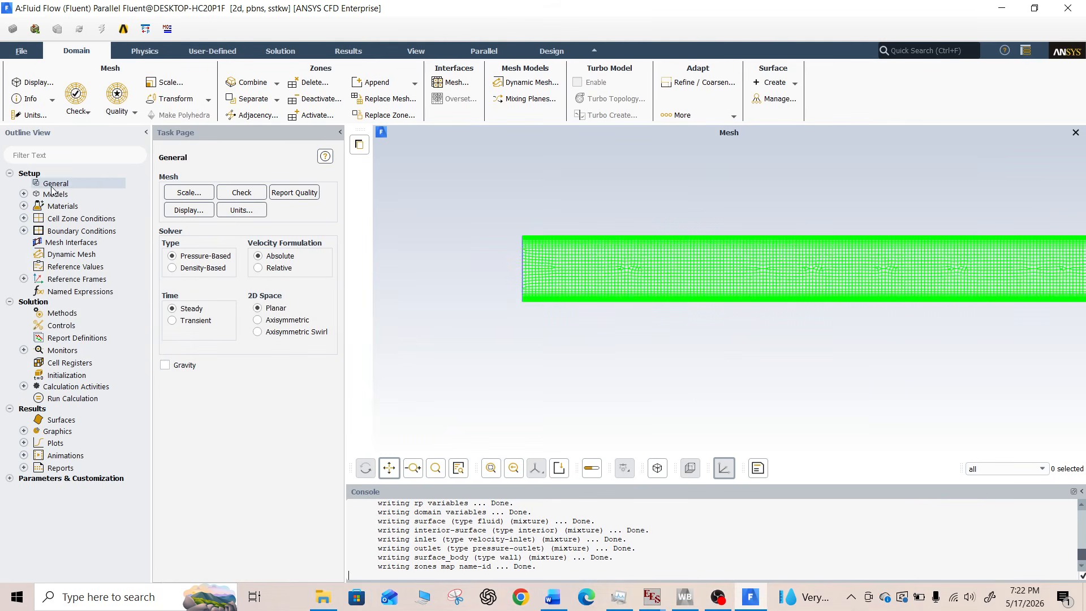
{"action": "left_click", "coordinate": [23, 194]}
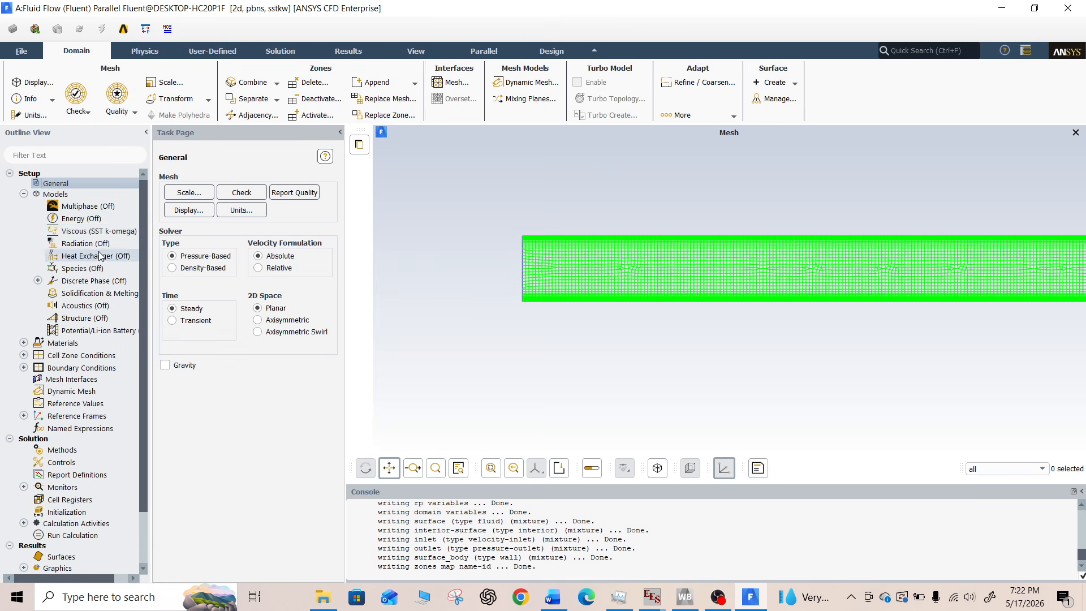
{"action": "left_click", "coordinate": [99, 233]}
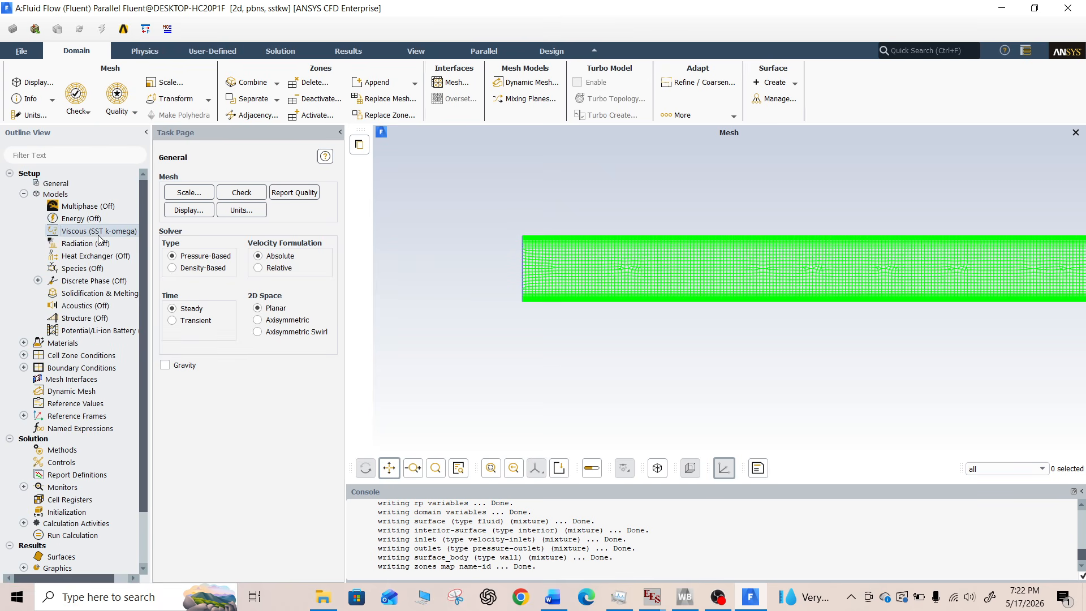
{"action": "double_click", "coordinate": [99, 232]}
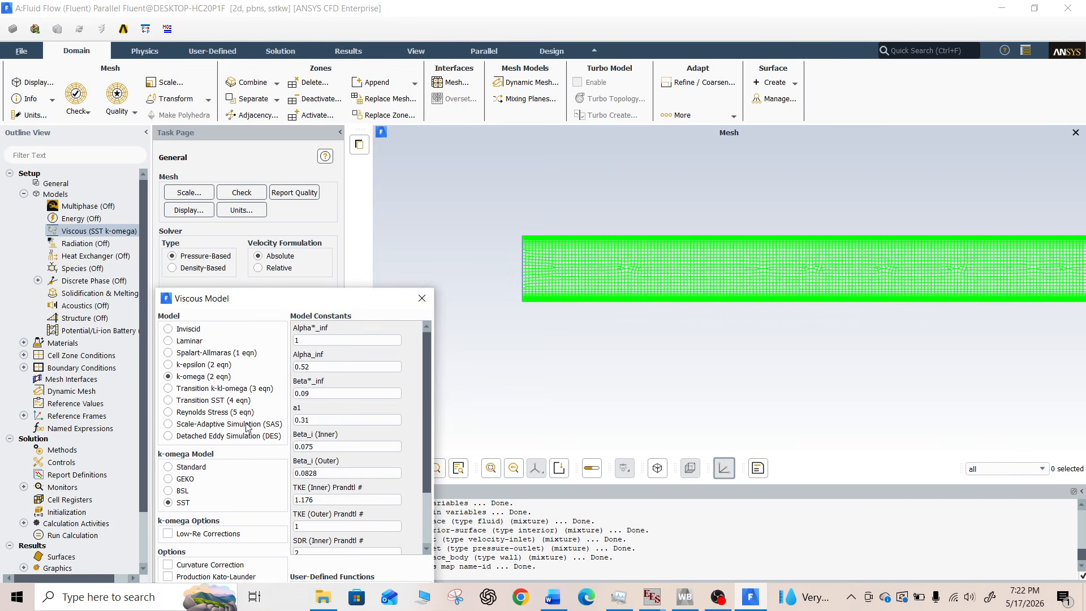
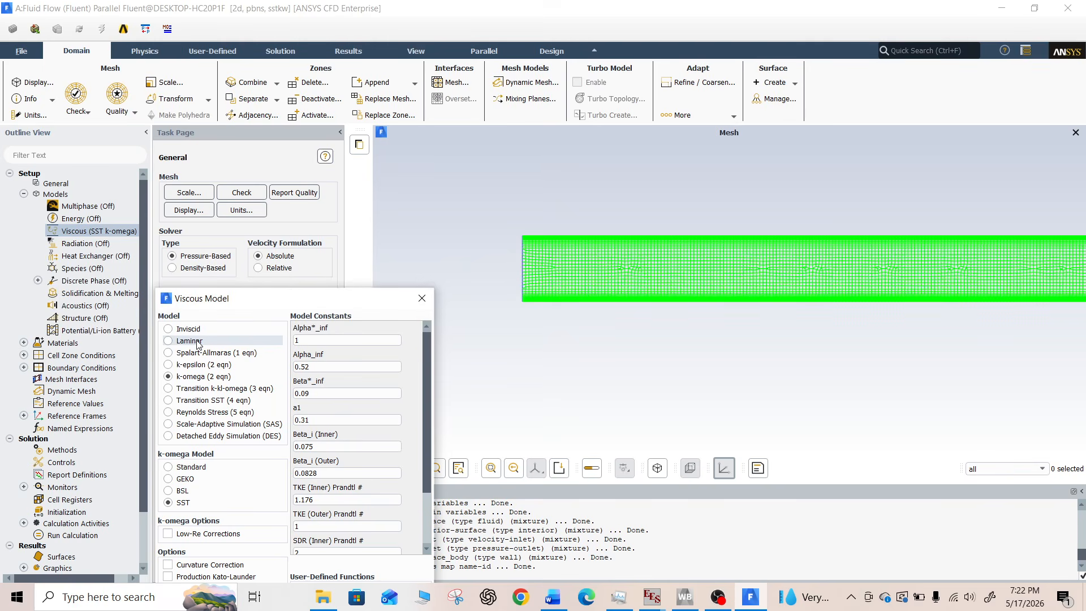
{"action": "left_click", "coordinate": [169, 342]}
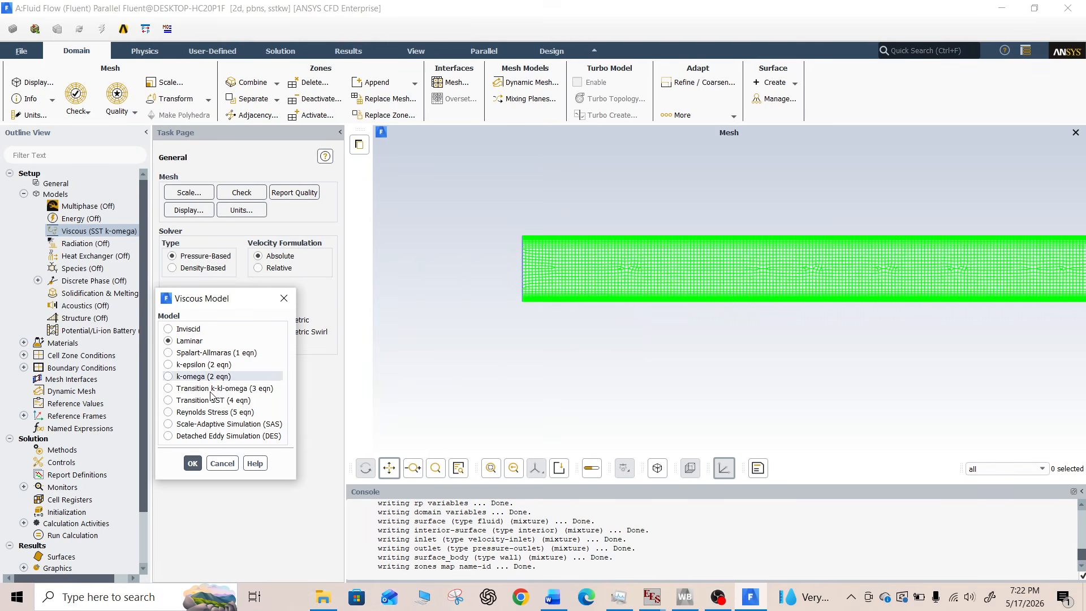
{"action": "left_click", "coordinate": [193, 464]}
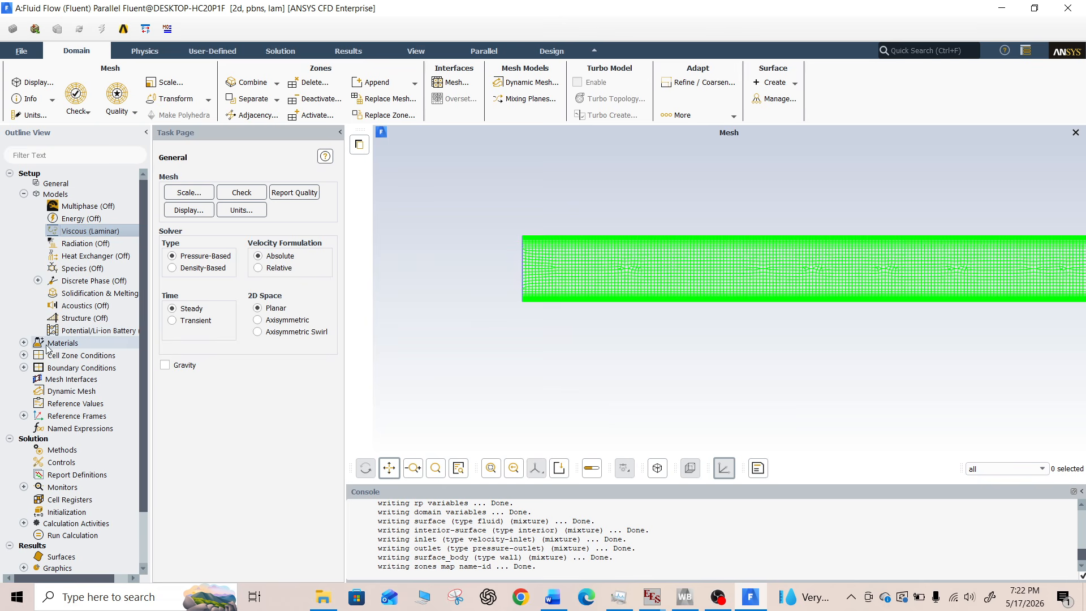
Create a new fluid material and open the Fluent database of fluid materials
{"action": "left_click", "coordinate": [23, 343]}
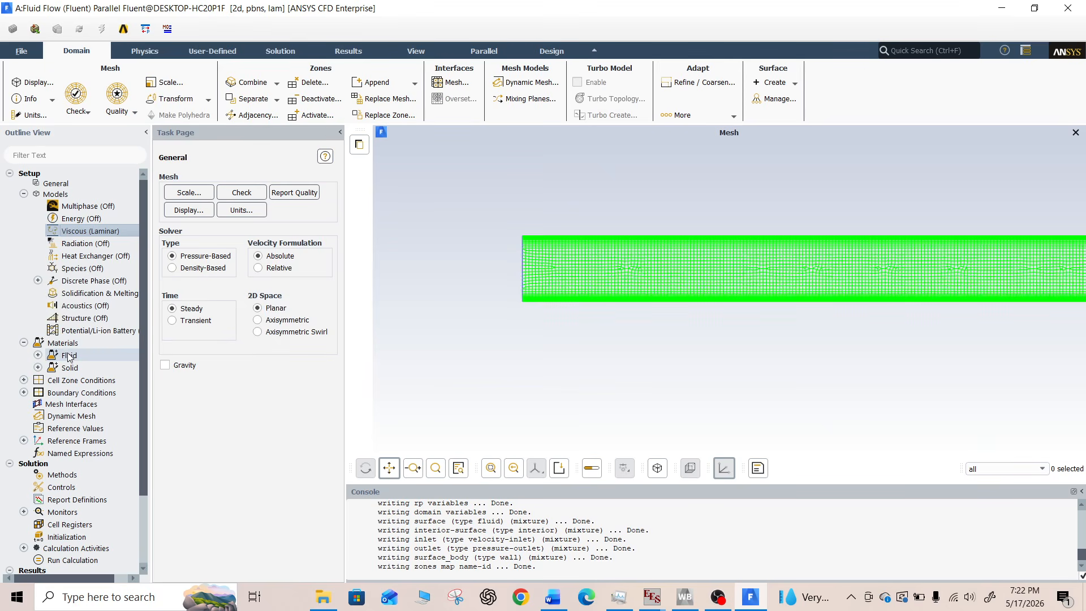
{"action": "left_click", "coordinate": [38, 356]}
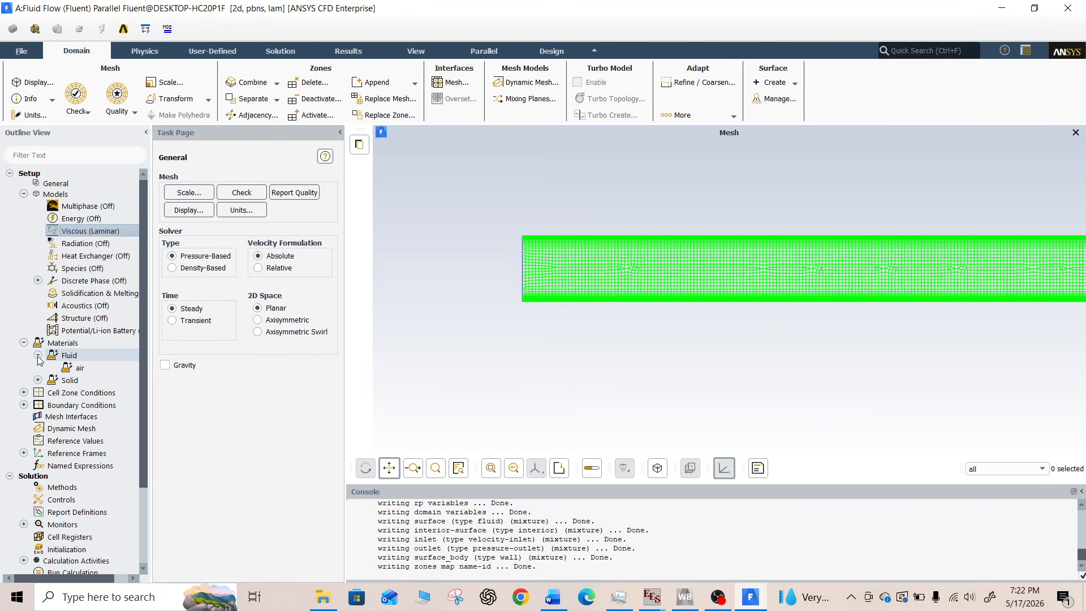
{"action": "left_click", "coordinate": [79, 360]}
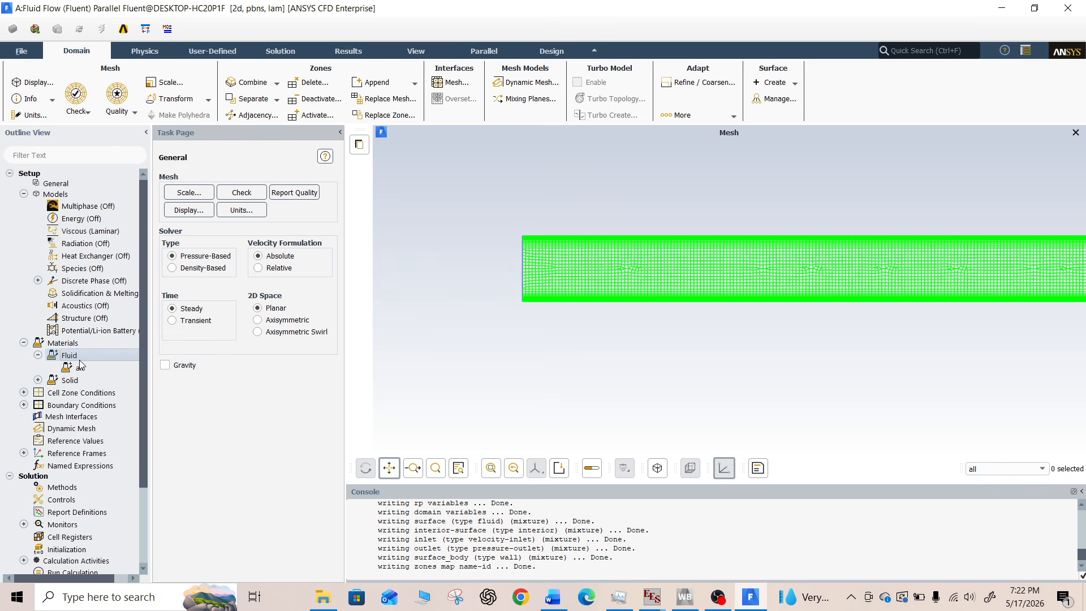
{"action": "right_click", "coordinate": [79, 360]}
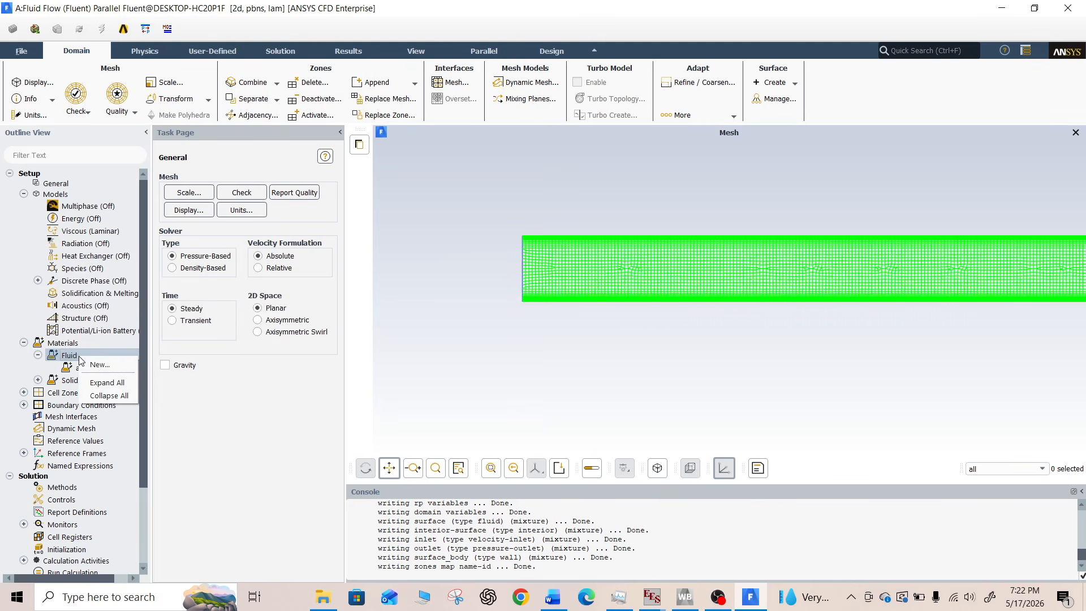
{"action": "left_click", "coordinate": [93, 368]}
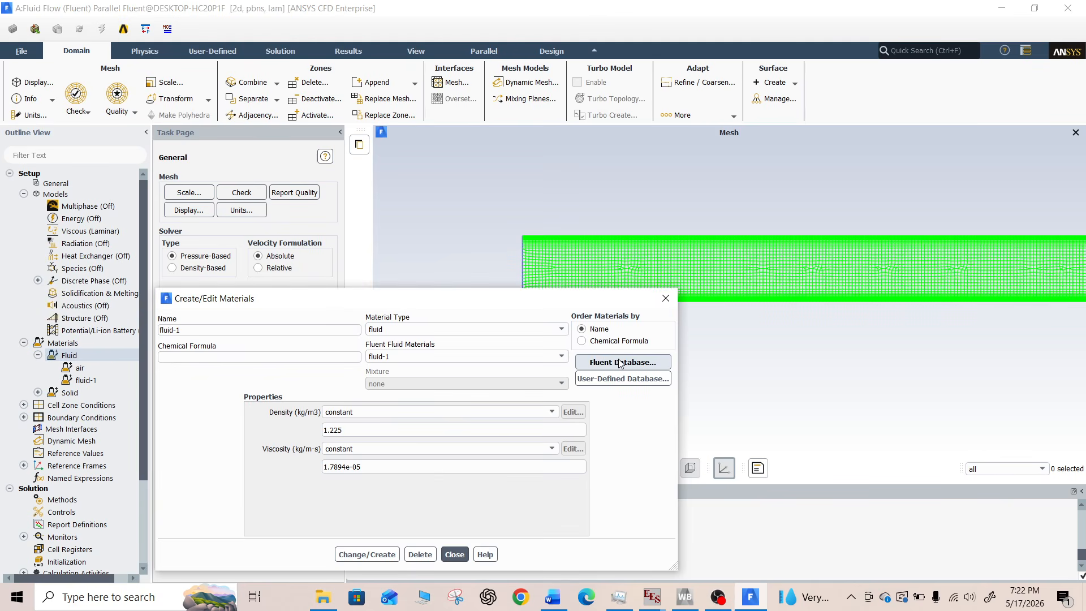
{"action": "left_click", "coordinate": [620, 363]}
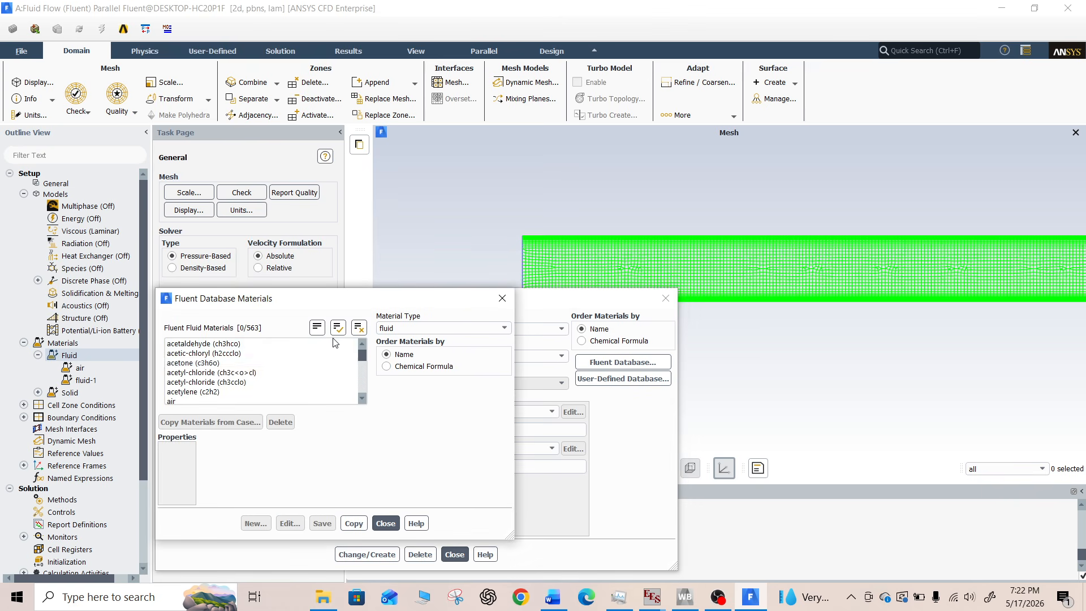
Copy water-liquid (h2o<l>) from the Fluent database into the case's fluid materials and close the material dialogs
{"action": "scroll", "coordinate": [275, 369], "scroll_direction": "down", "scroll_amount": 20}
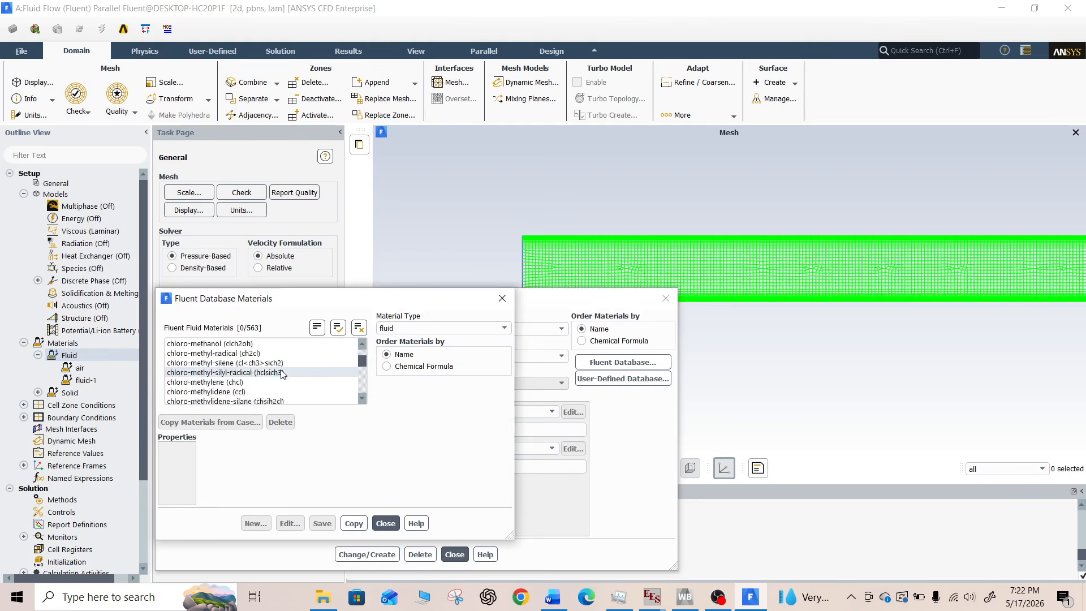
{"action": "scroll", "coordinate": [281, 375], "scroll_direction": "down", "scroll_amount": 20}
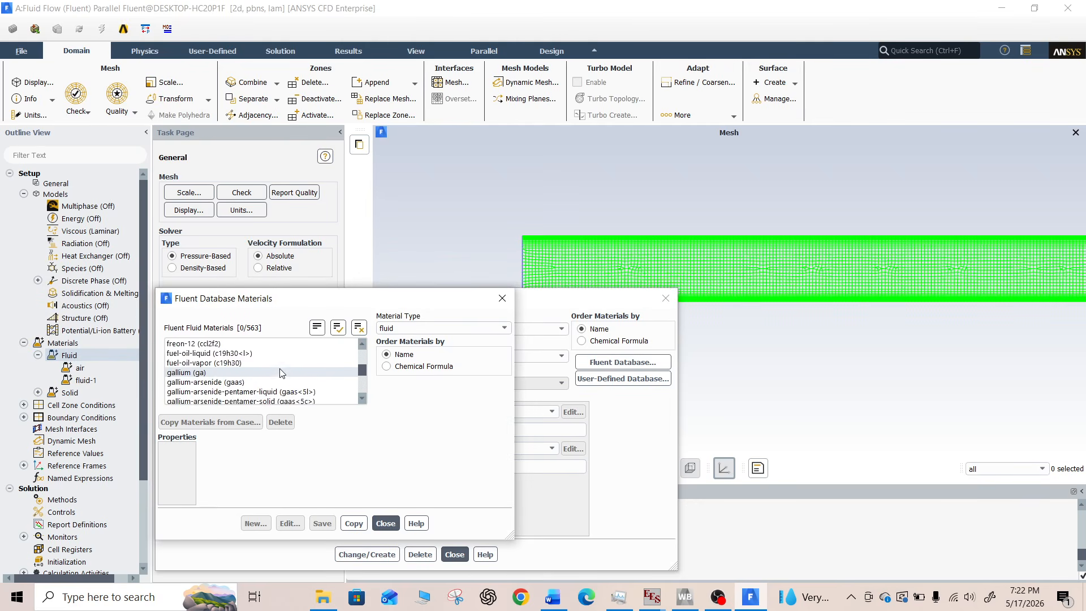
{"action": "left_click_drag", "start_coordinate": [363, 371], "coordinate": [361, 394]}
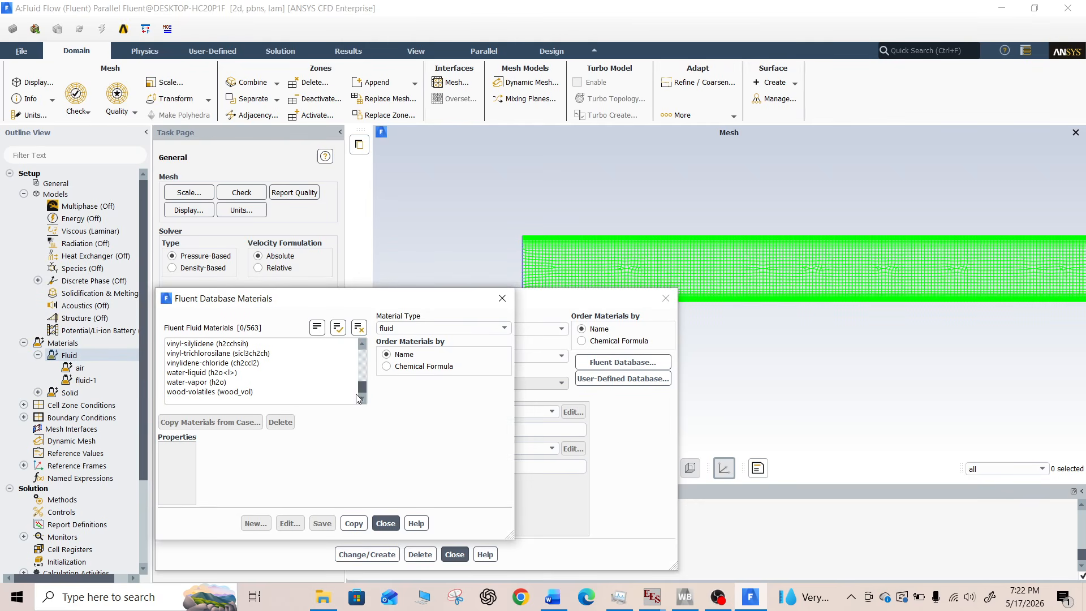
{"action": "left_click", "coordinate": [233, 382]}
{"action": "left_click", "coordinate": [228, 373]}
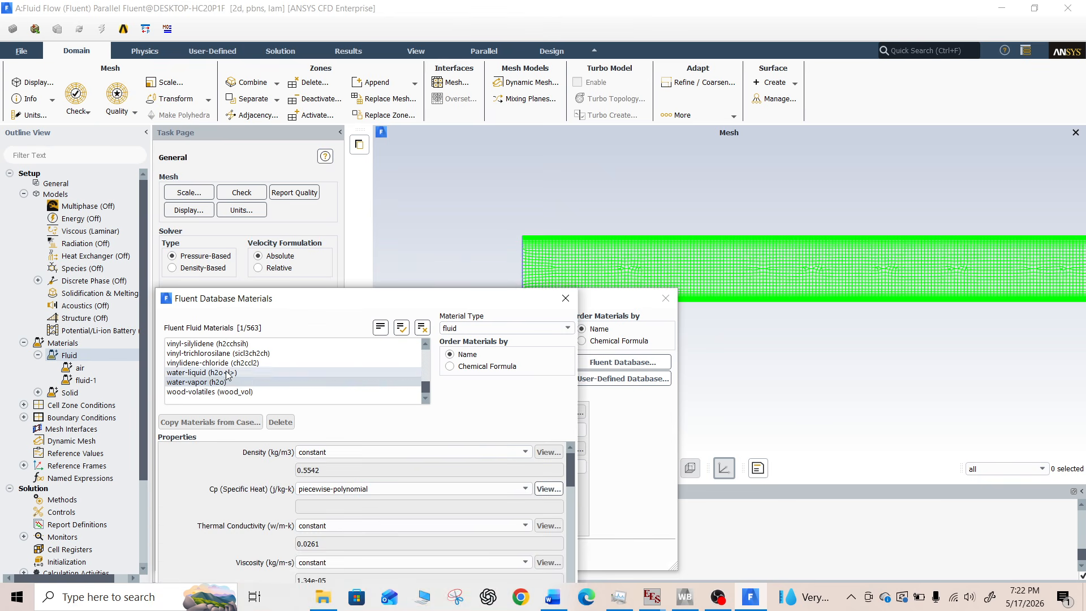
{"action": "left_click", "coordinate": [272, 383]}
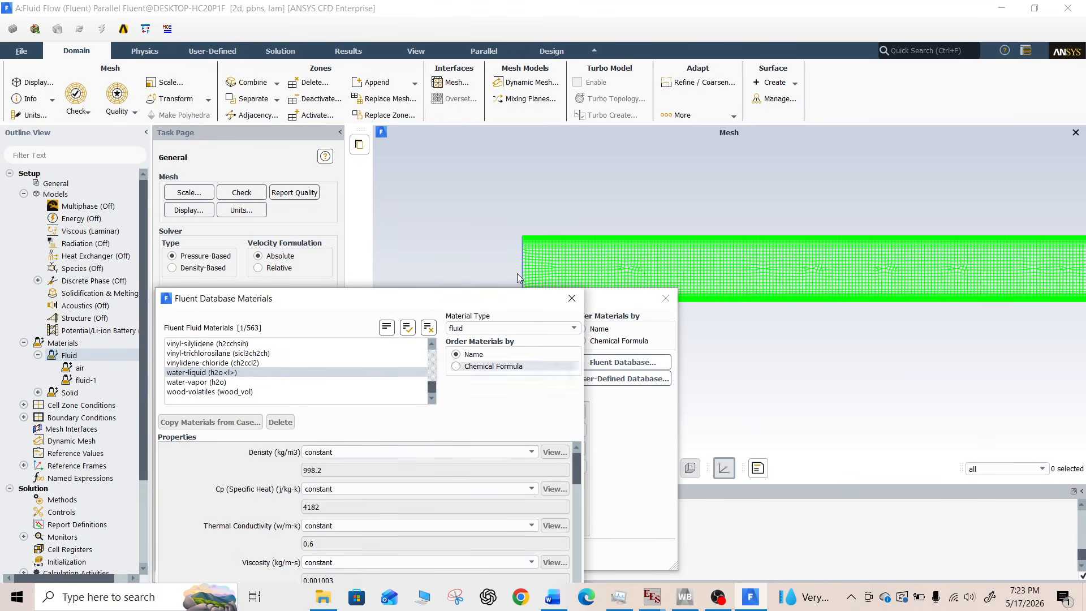
{"action": "left_click_drag", "start_coordinate": [463, 294], "coordinate": [475, 163]}
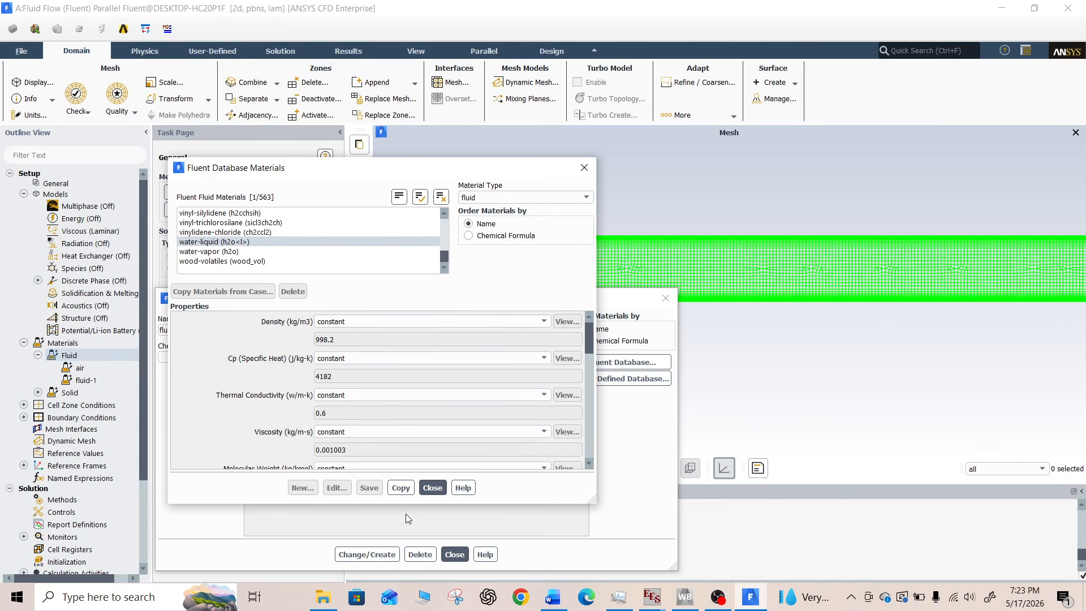
{"action": "left_click", "coordinate": [400, 487]}
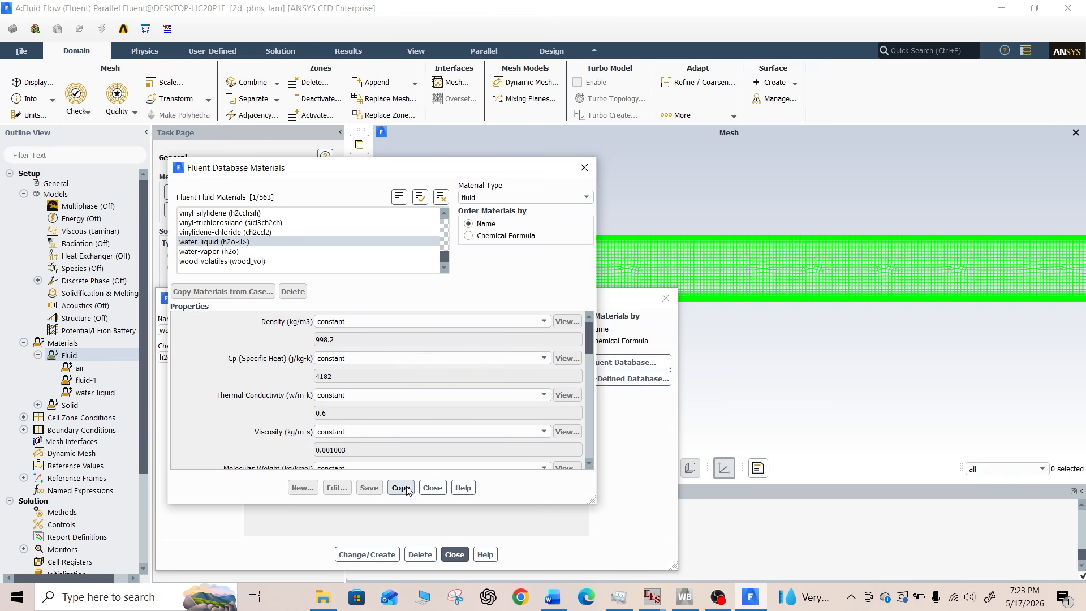
{"action": "left_click", "coordinate": [433, 488]}
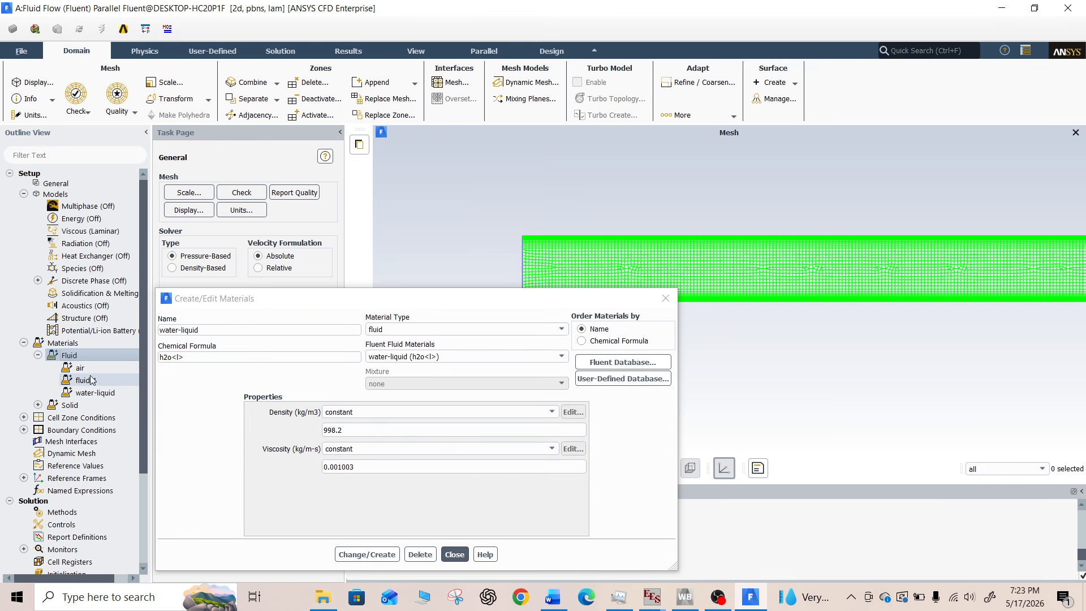
{"action": "left_click", "coordinate": [95, 394]}
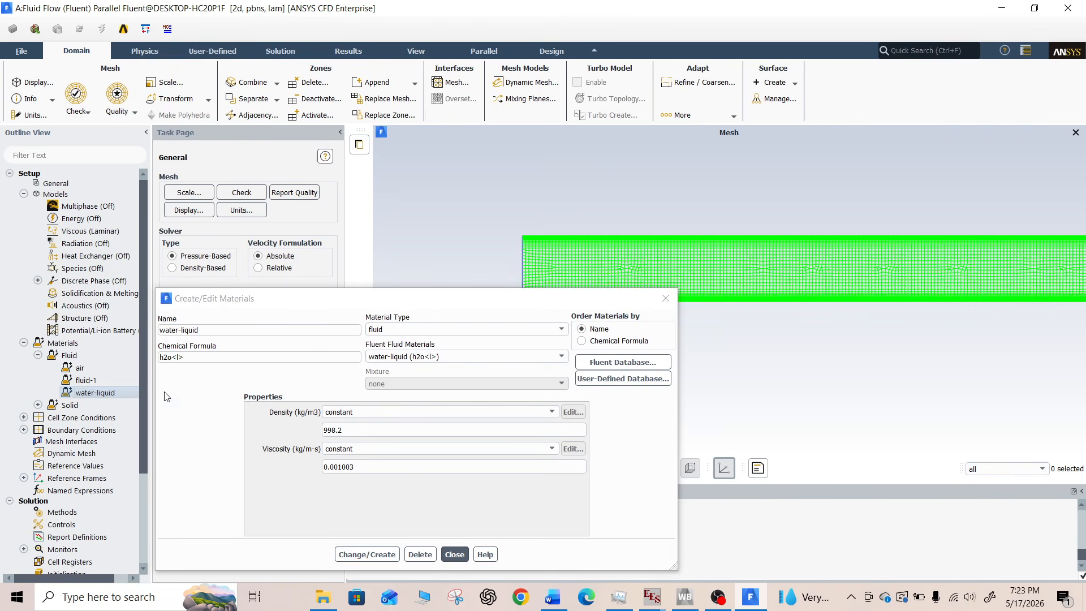
{"action": "left_click", "coordinate": [455, 555]}
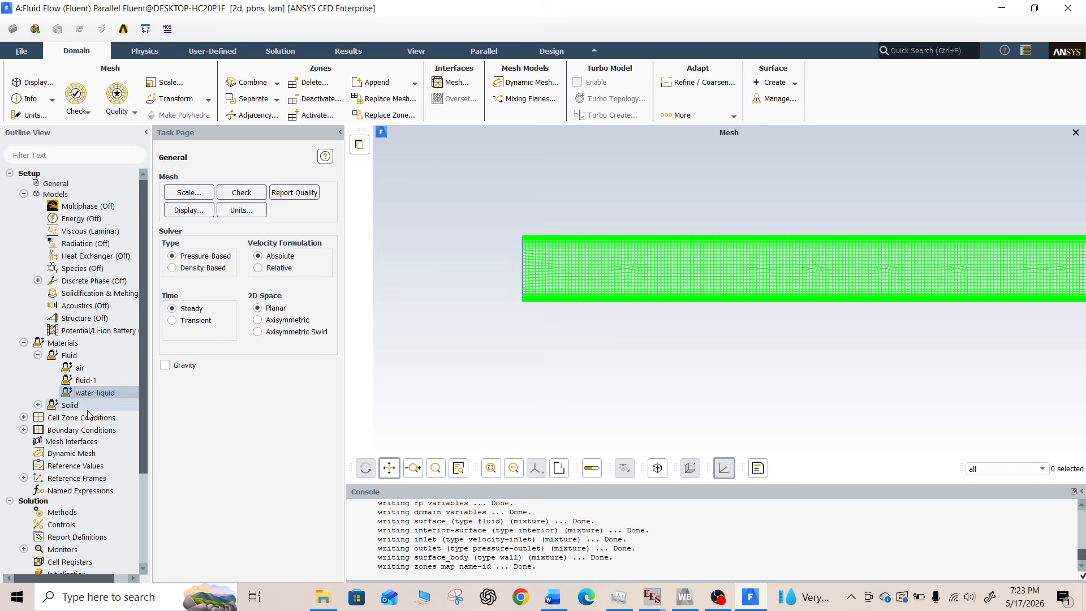
Assign water-liquid as the material of the surface fluid cell zone
{"action": "left_click", "coordinate": [53, 421]}
{"action": "double_click", "coordinate": [55, 419]}
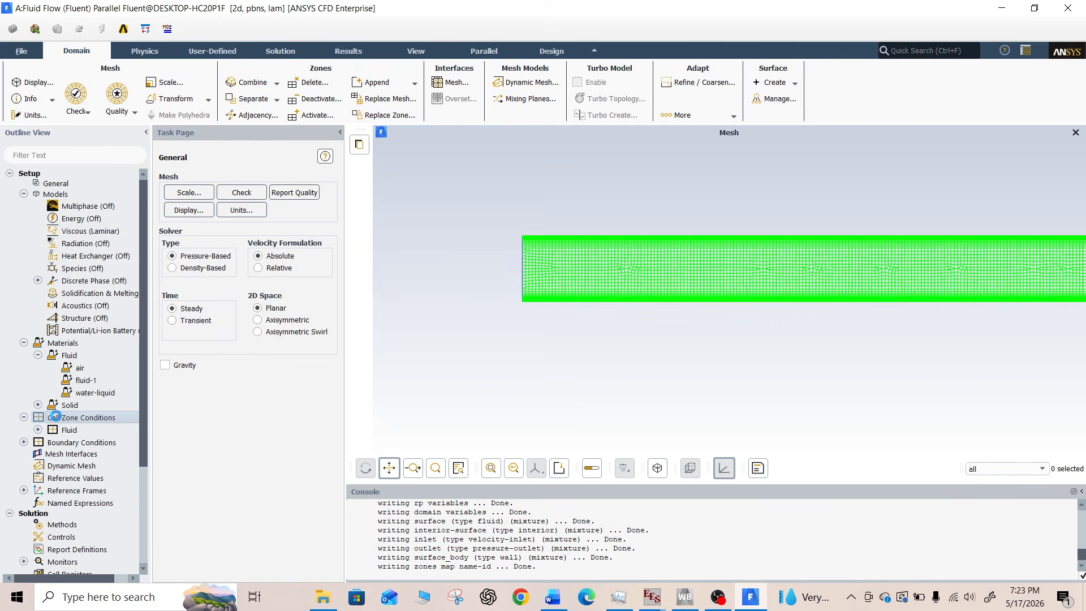
{"action": "left_click", "coordinate": [38, 430]}
{"action": "left_click", "coordinate": [67, 431]}
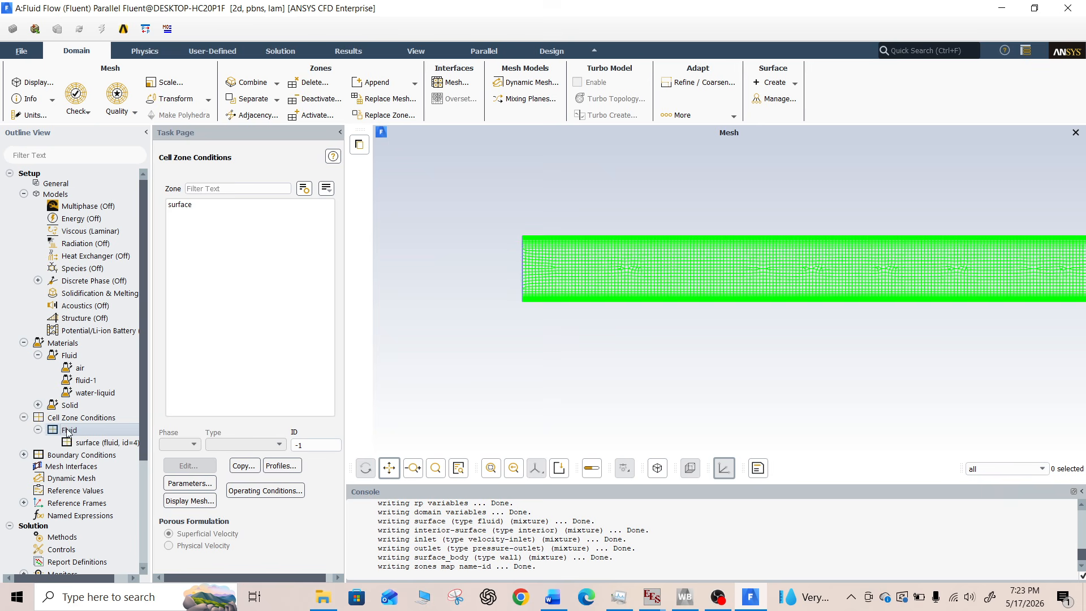
{"action": "double_click", "coordinate": [66, 431]}
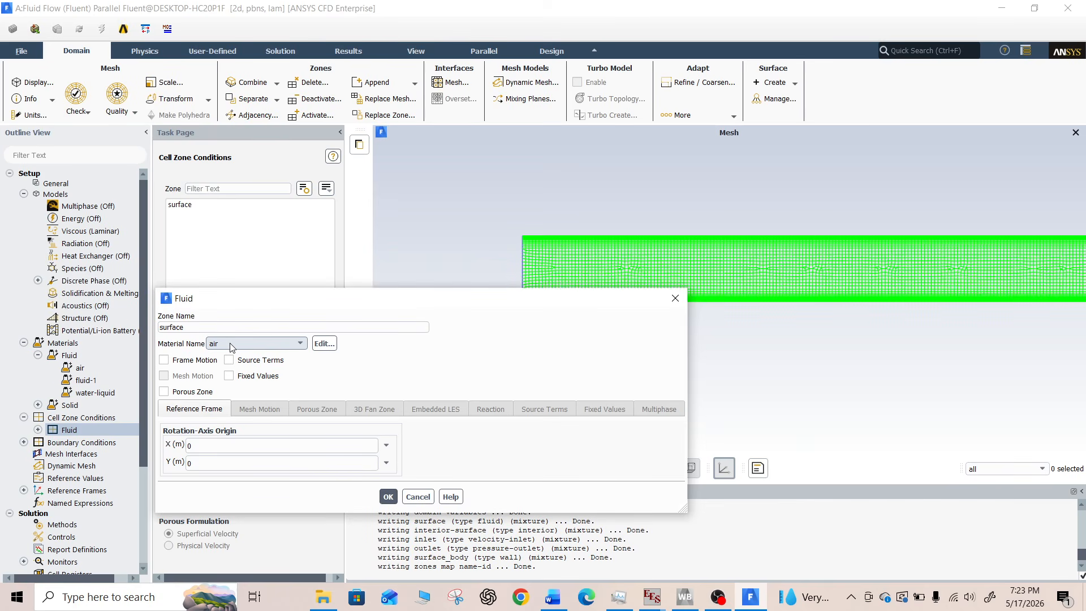
{"action": "left_click", "coordinate": [231, 346]}
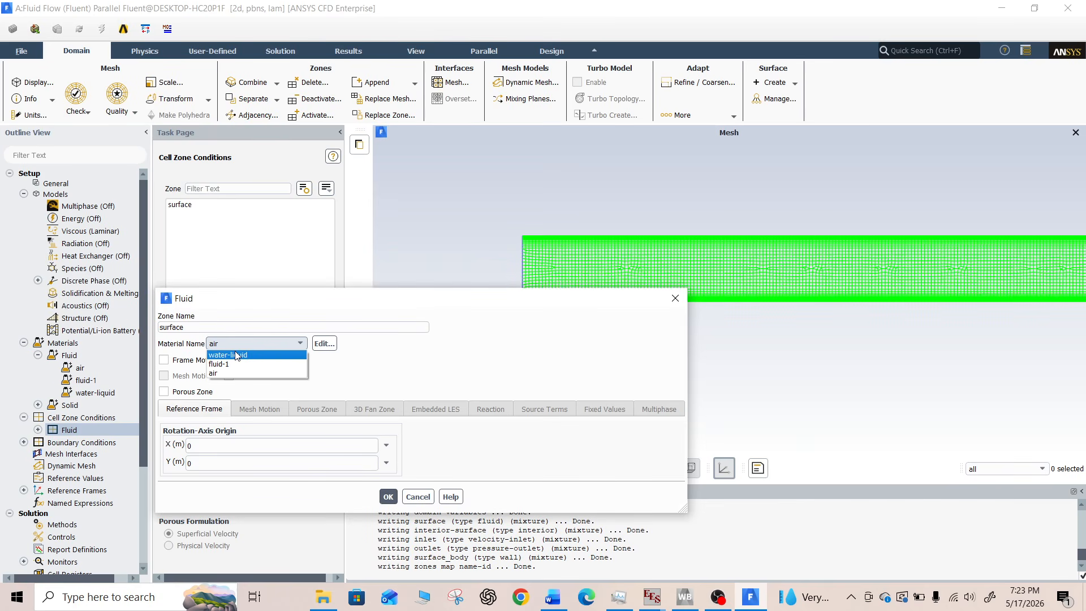
{"action": "left_click", "coordinate": [237, 355]}
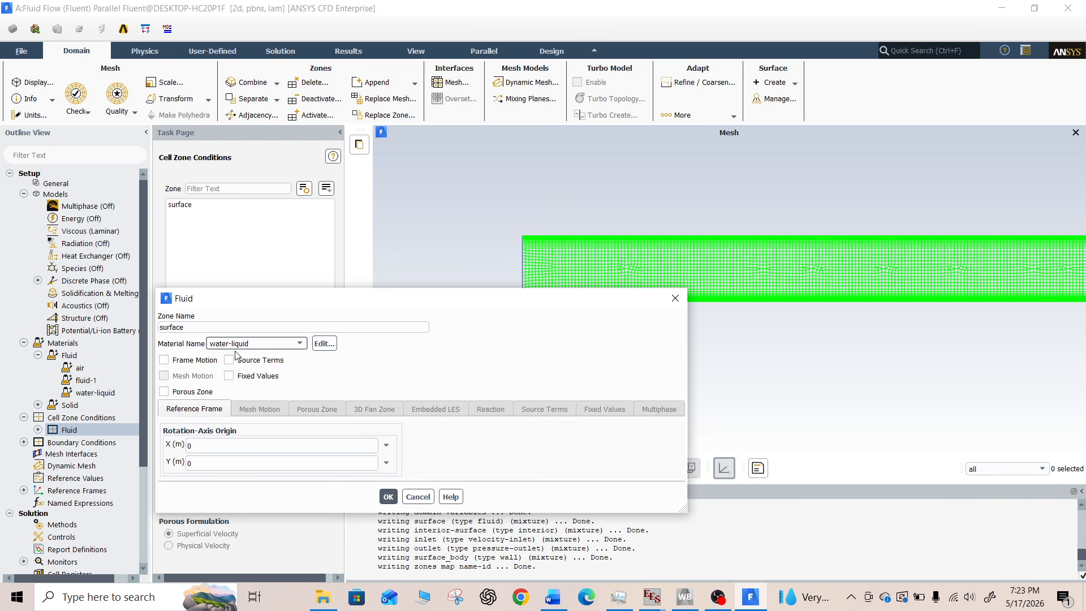
{"action": "left_click", "coordinate": [388, 498]}
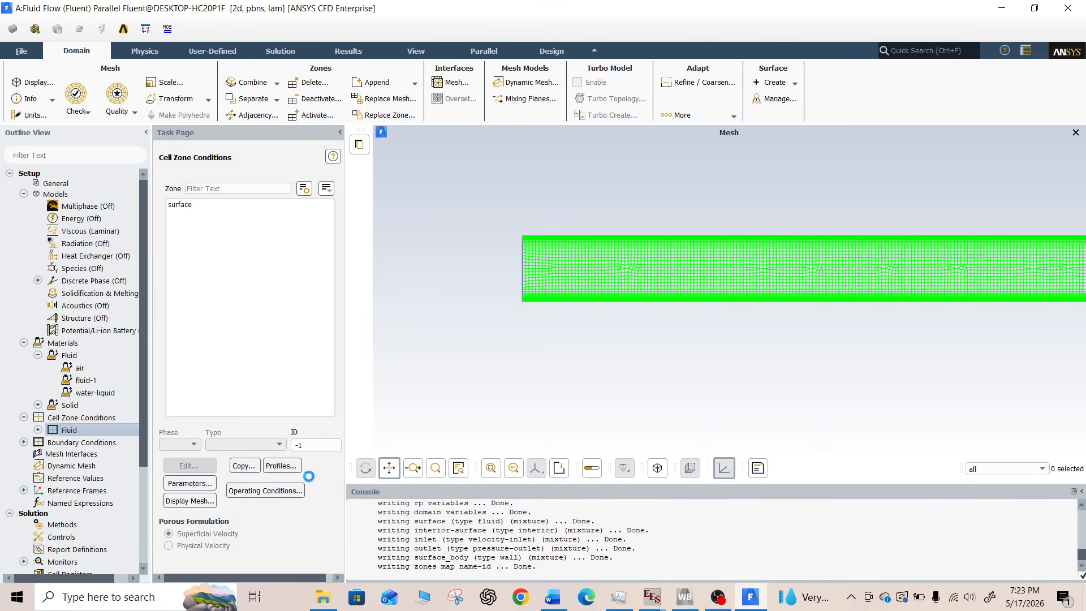
Reopen the surface cell zone's settings to check its assigned material, and accept them
{"action": "left_click", "coordinate": [38, 431]}
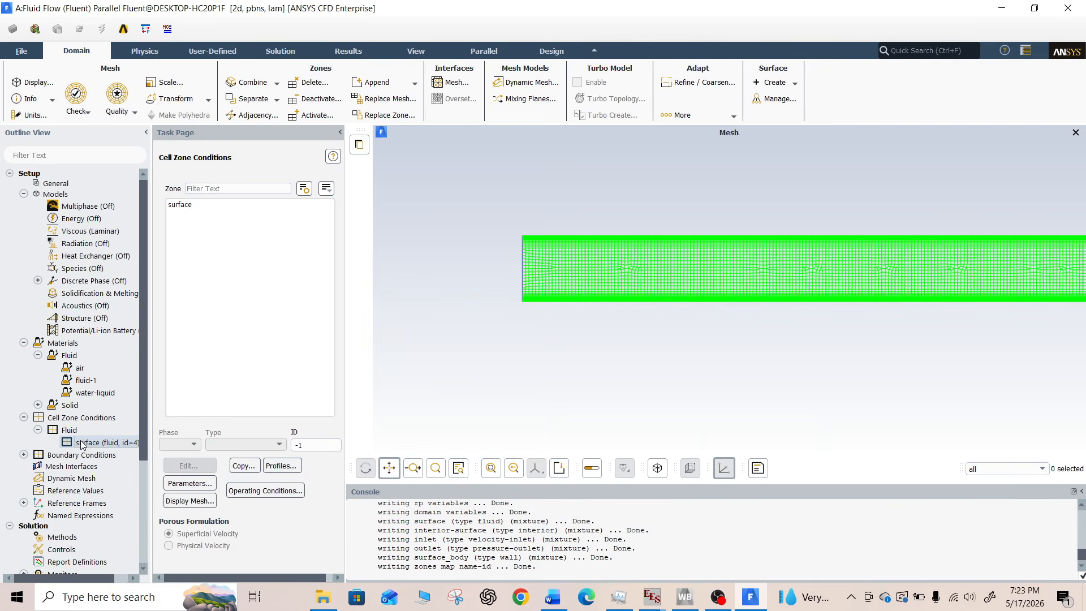
{"action": "double_click", "coordinate": [81, 443]}
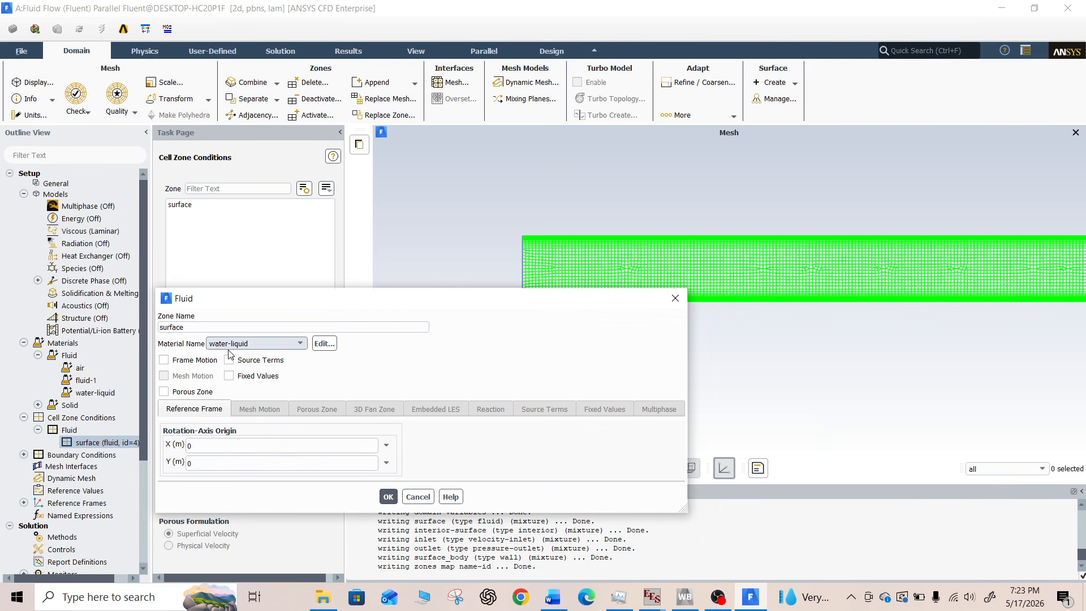
{"action": "left_click", "coordinate": [388, 497]}
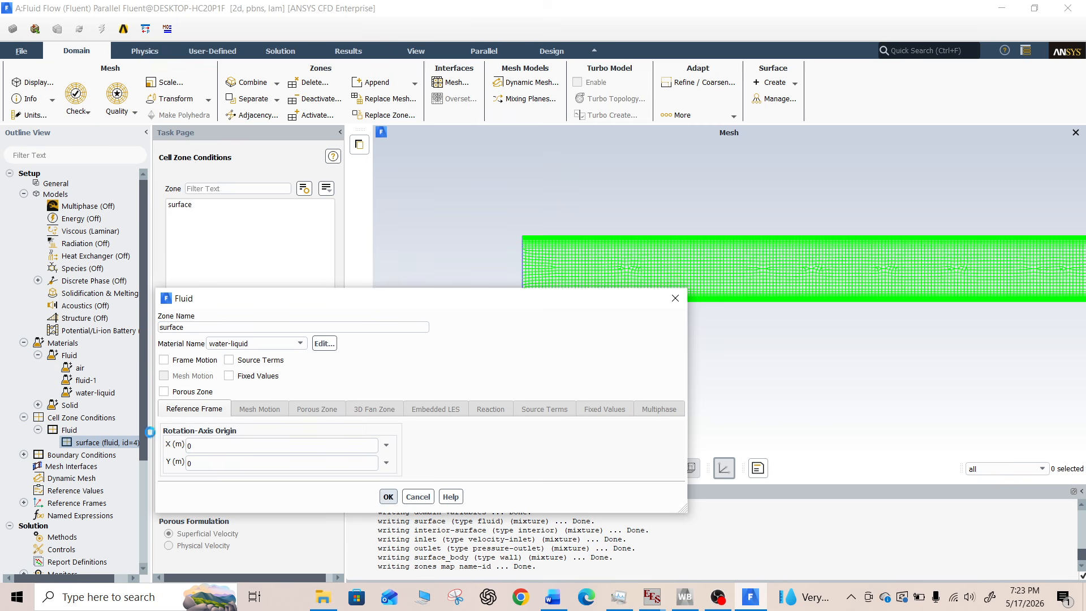
Try to edit the velocity magnitude in the inlet's velocity-inlet boundary condition
{"action": "left_click", "coordinate": [24, 455]}
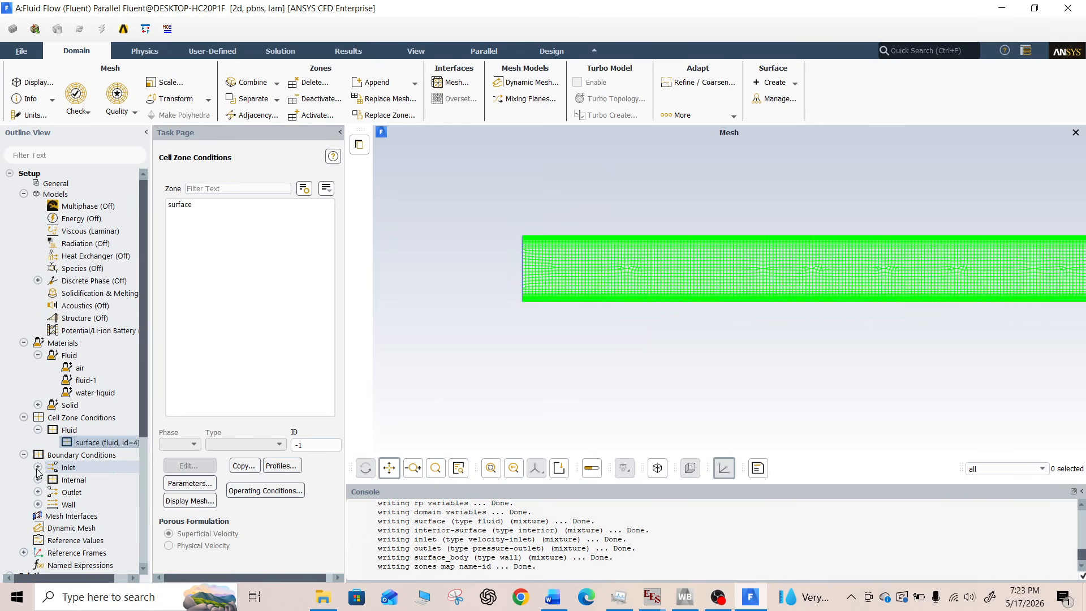
{"action": "left_click", "coordinate": [38, 467]}
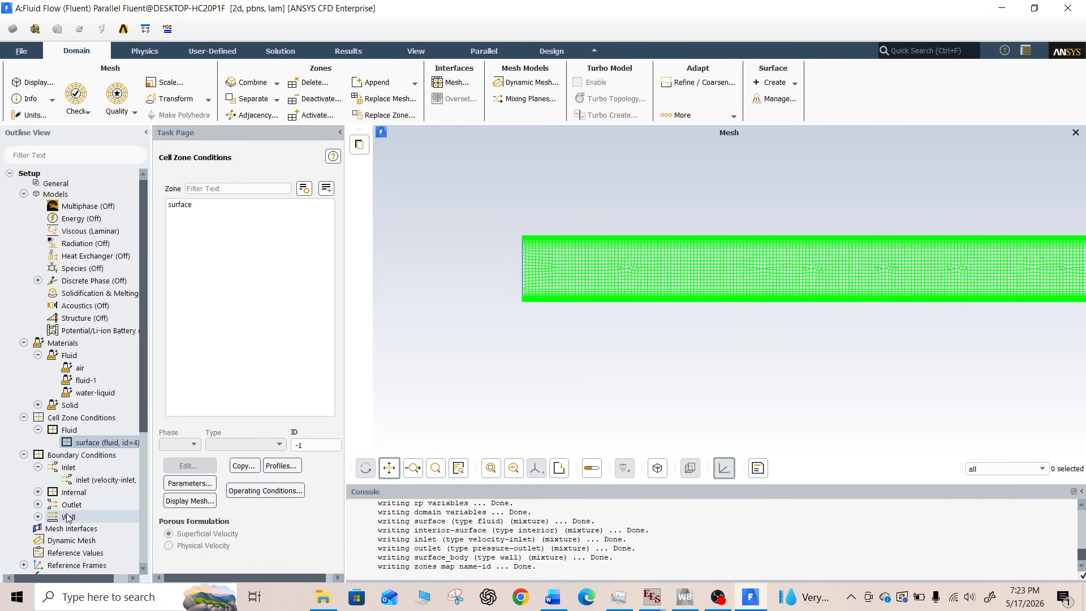
{"action": "left_click", "coordinate": [82, 484]}
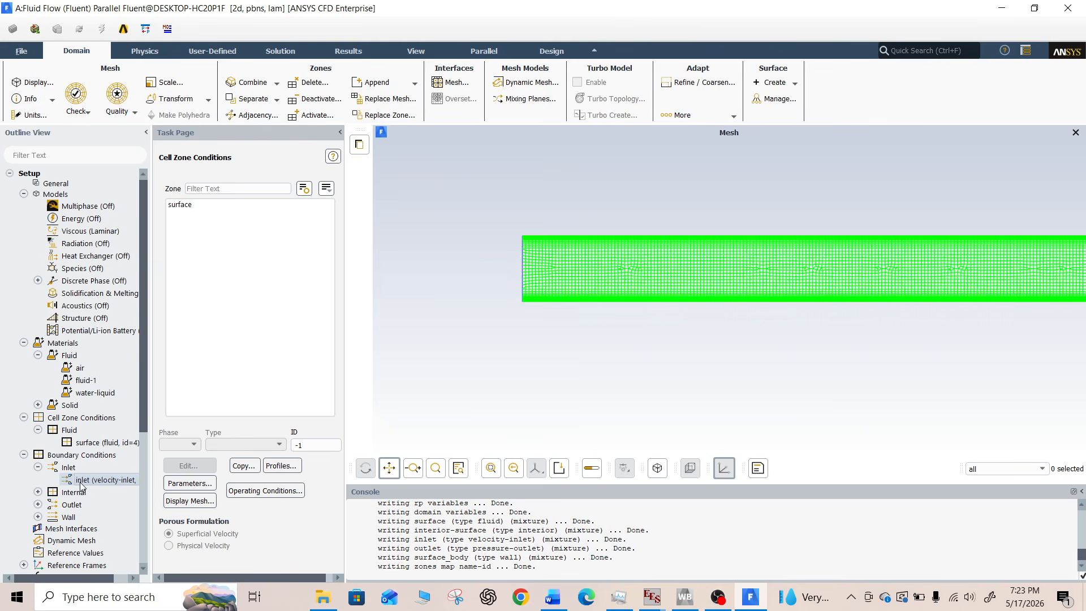
{"action": "double_click", "coordinate": [116, 479]}
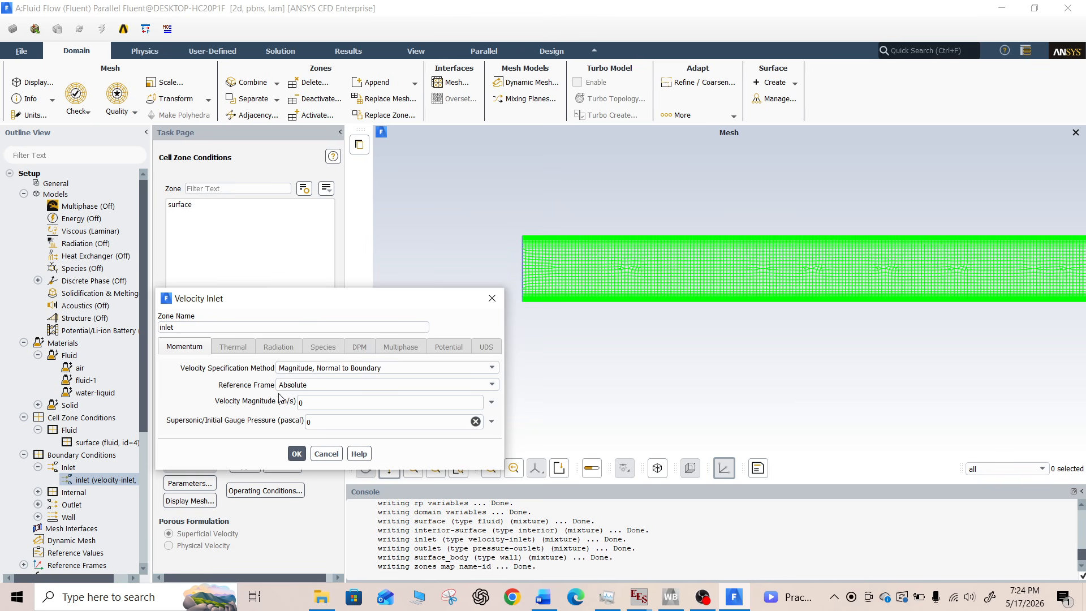
{"action": "left_click", "coordinate": [307, 400]}
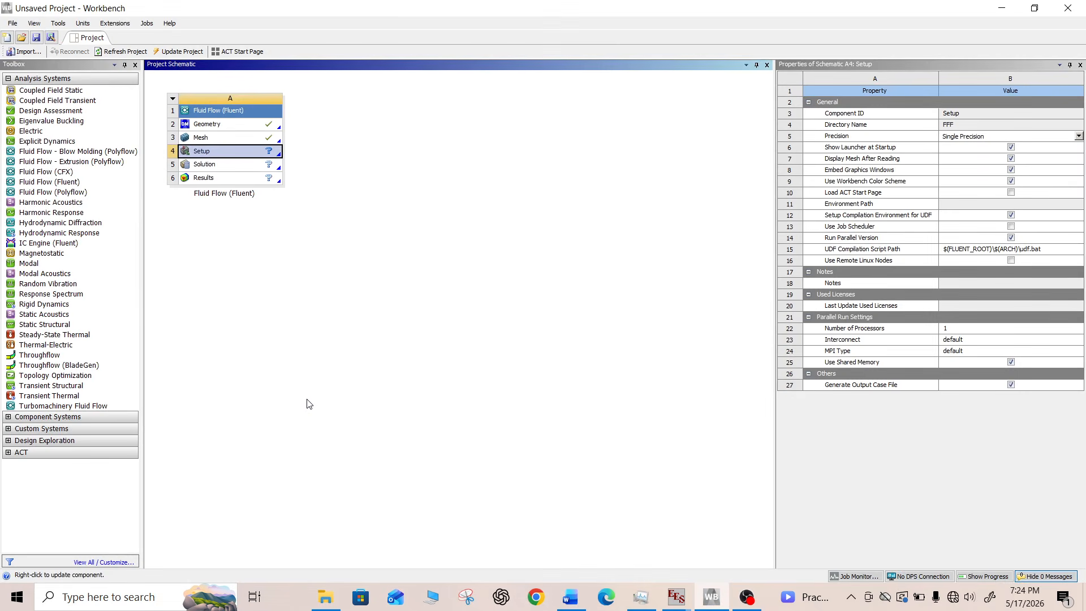
{"action": "mouse_move", "coordinate": [714, 605]}
{"action": "mouse_move", "coordinate": [656, 595]}
{"action": "left_click", "coordinate": [679, 600]}
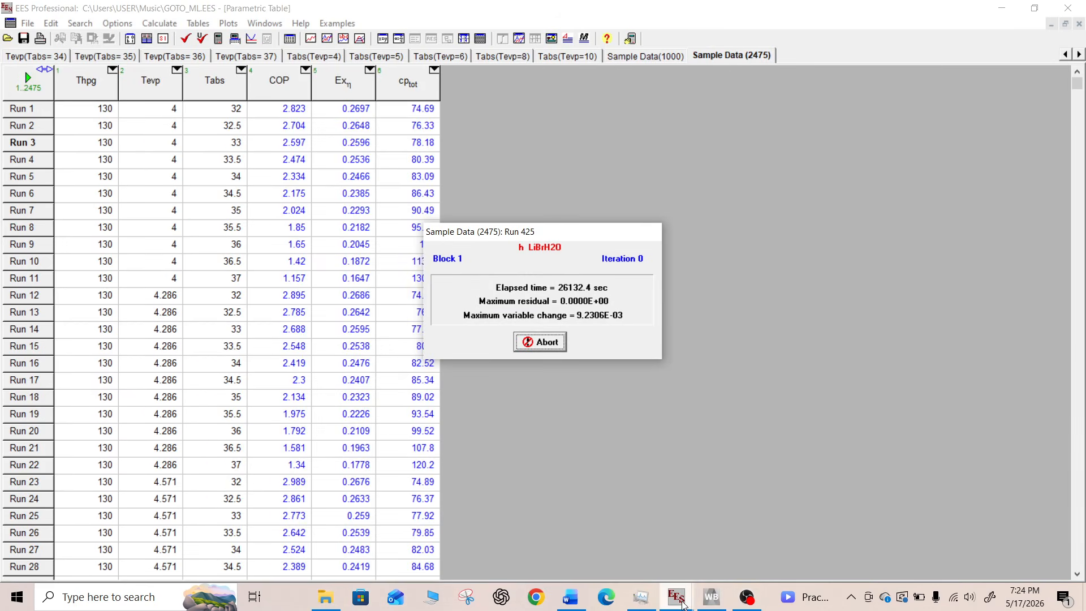
{"action": "left_click", "coordinate": [712, 599]}
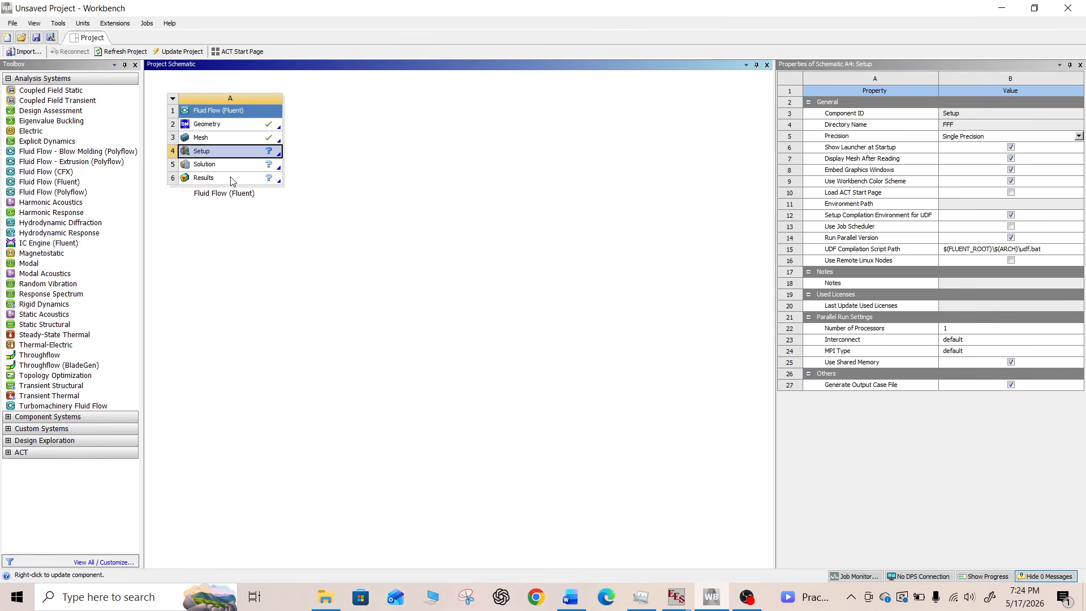
Relaunch Fluent from the Workbench project's Setup cell with the default launcher options and close the welcome page
{"action": "double_click", "coordinate": [225, 158]}
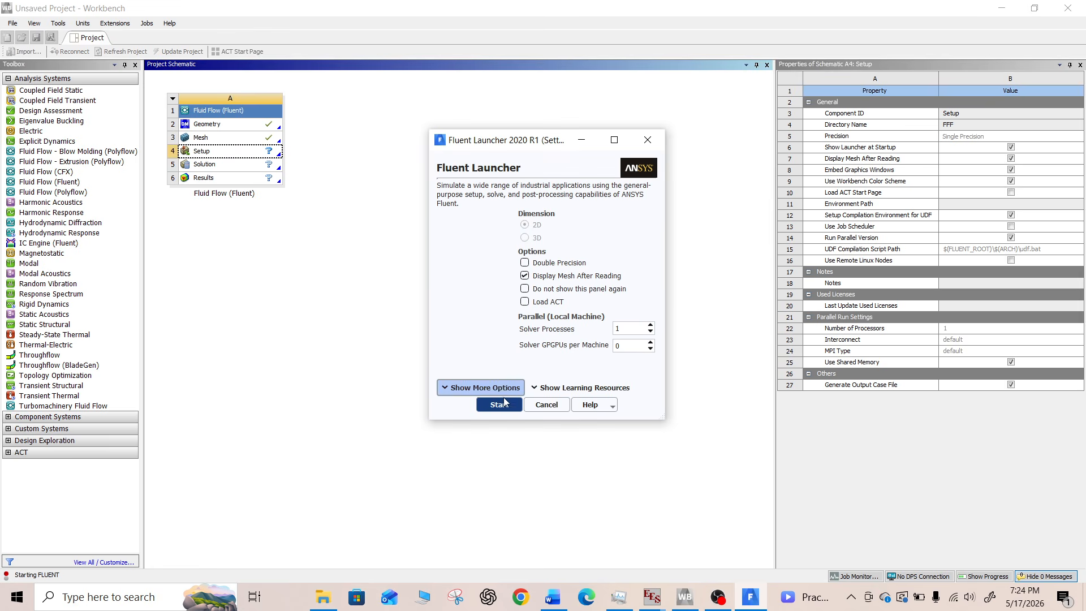
{"action": "left_click", "coordinate": [500, 405]}
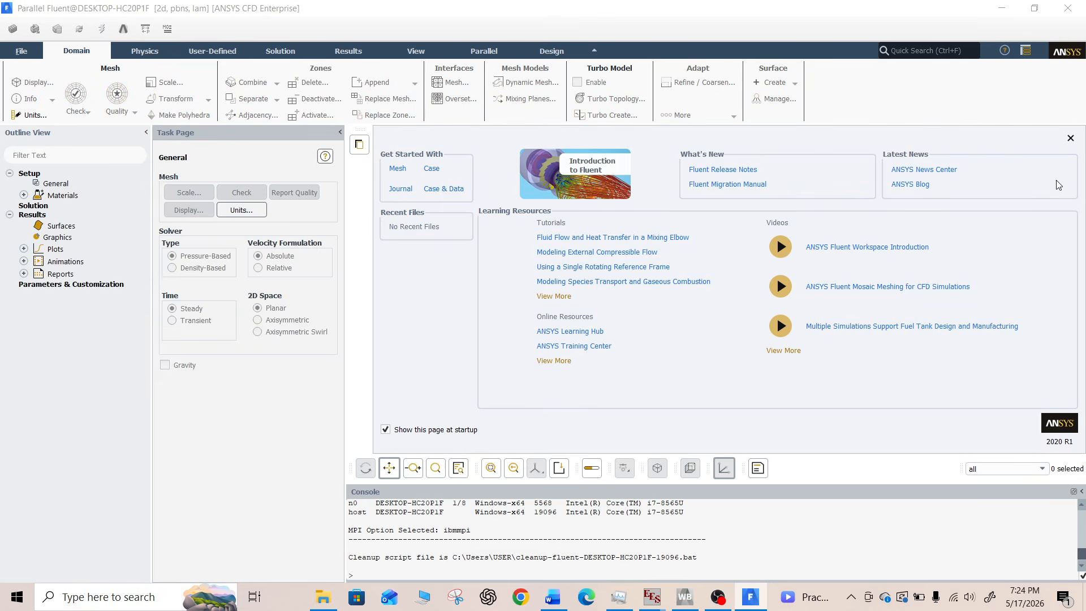
{"action": "left_click", "coordinate": [1071, 139]}
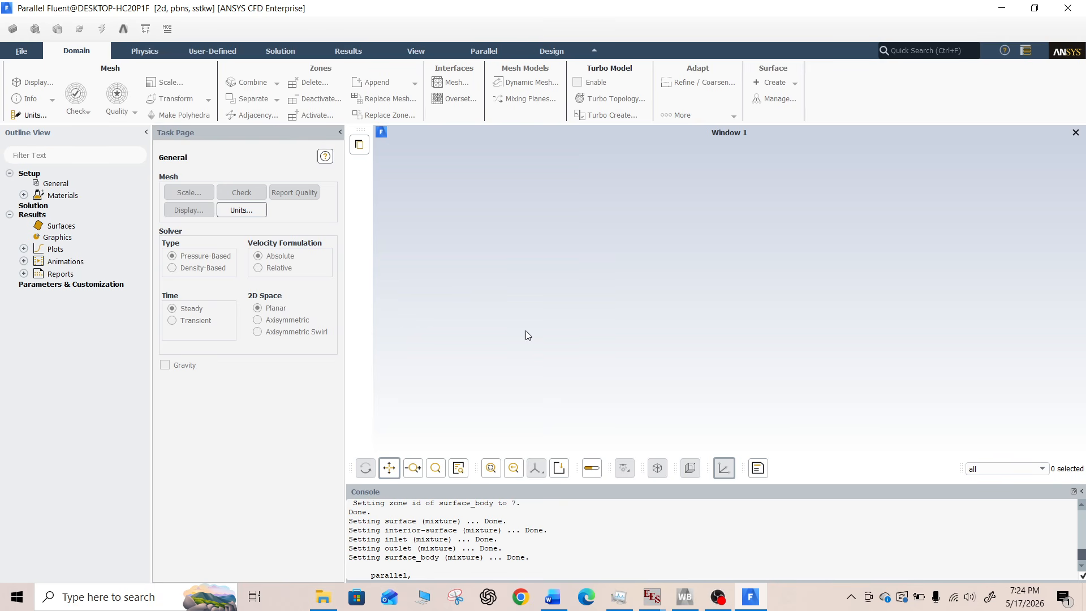
{"action": "scroll", "coordinate": [581, 308], "scroll_direction": "up", "scroll_amount": 5}
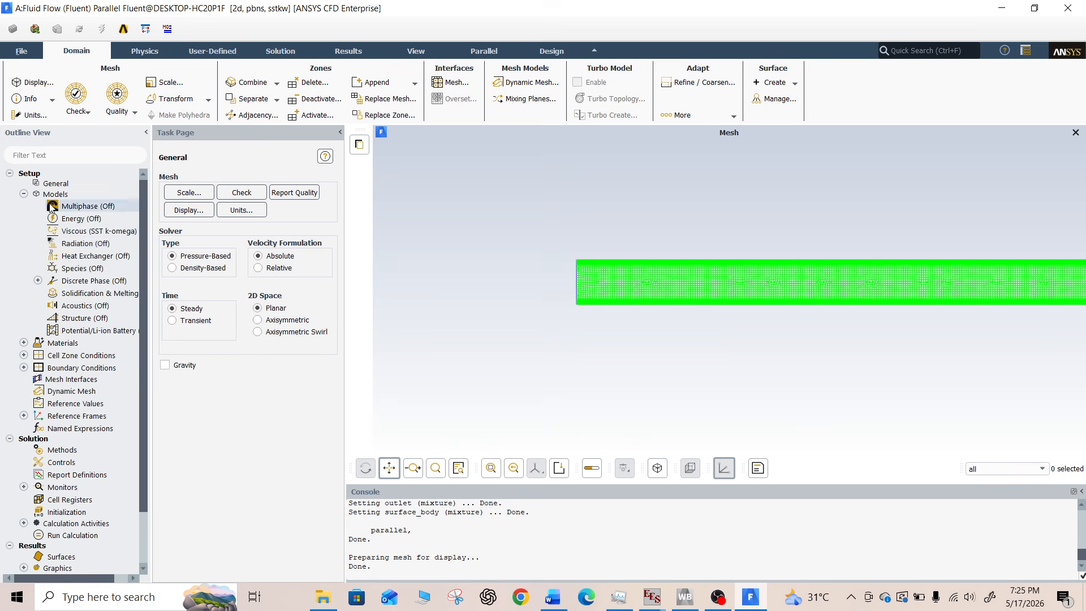
Set the viscous model to Laminar
{"action": "left_click", "coordinate": [24, 195]}
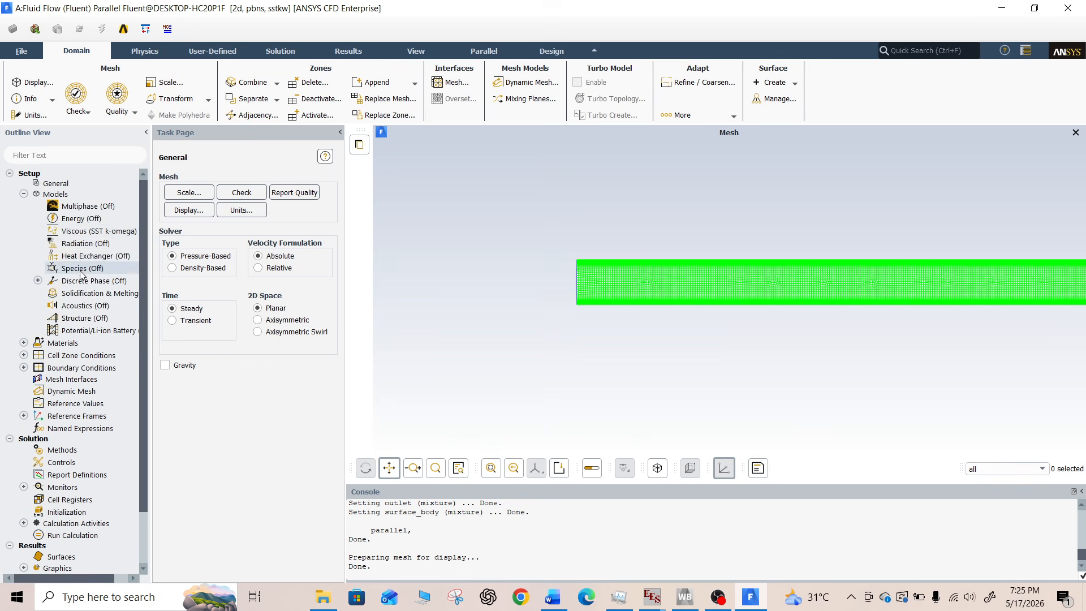
{"action": "double_click", "coordinate": [84, 234]}
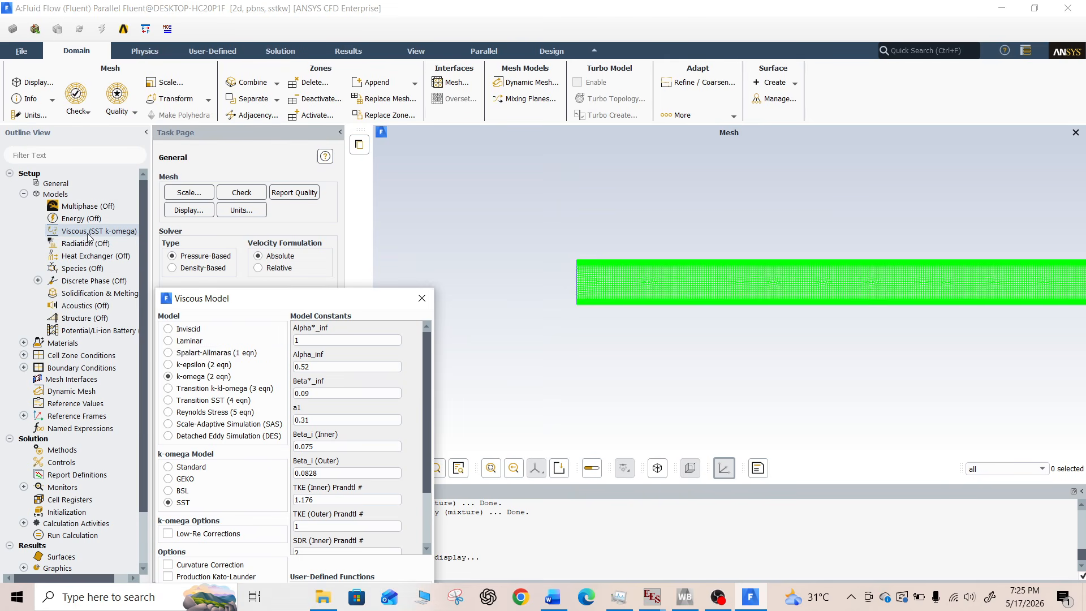
{"action": "left_click", "coordinate": [179, 342]}
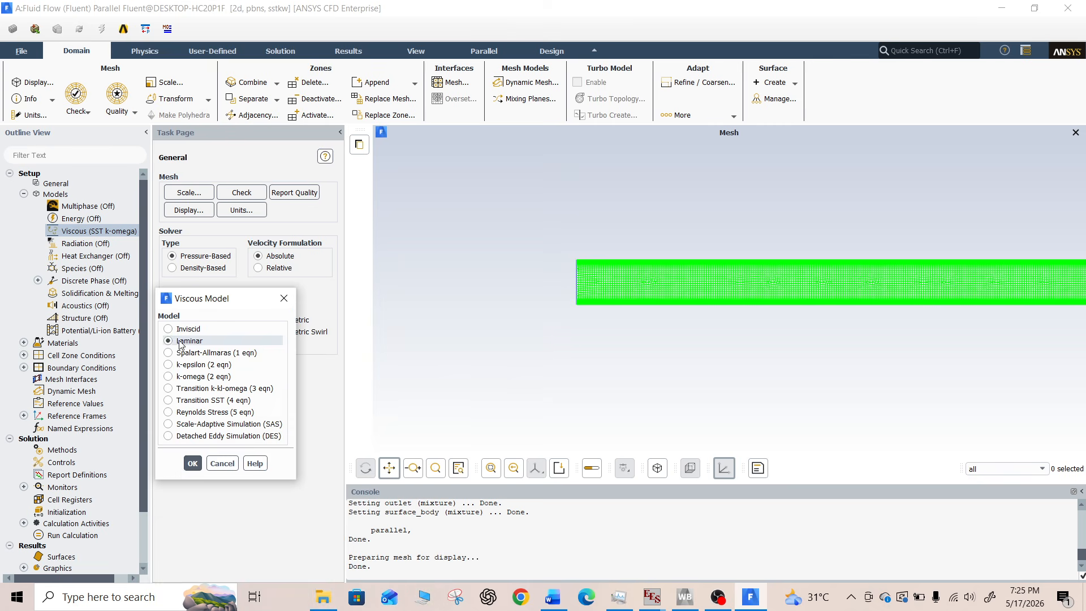
{"action": "left_click", "coordinate": [192, 464]}
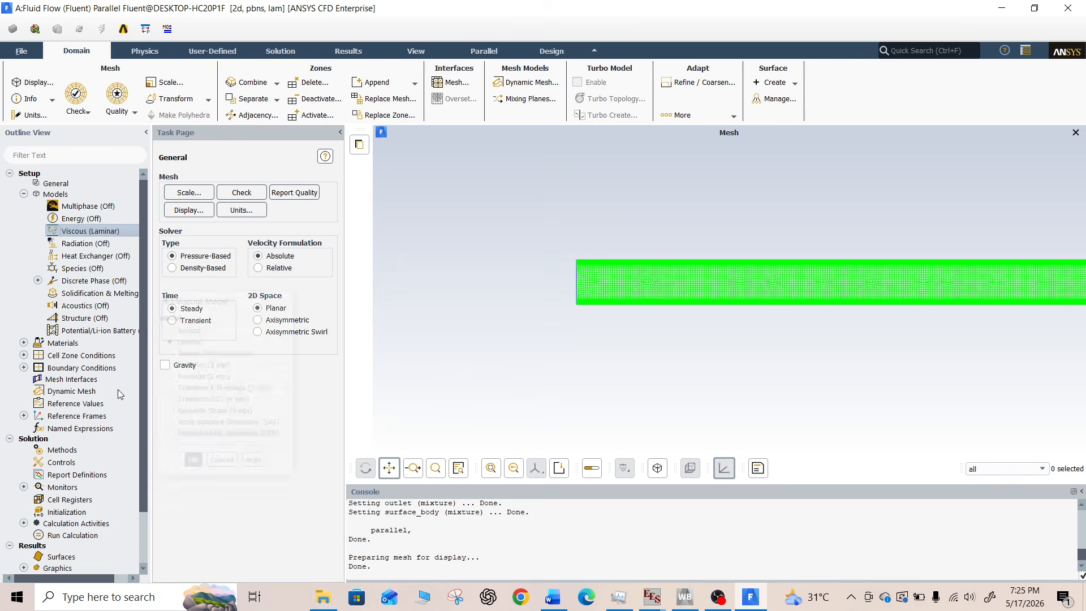
Create a new fluid material in the reloaded case and open the Fluent materials database
{"action": "left_click", "coordinate": [23, 343]}
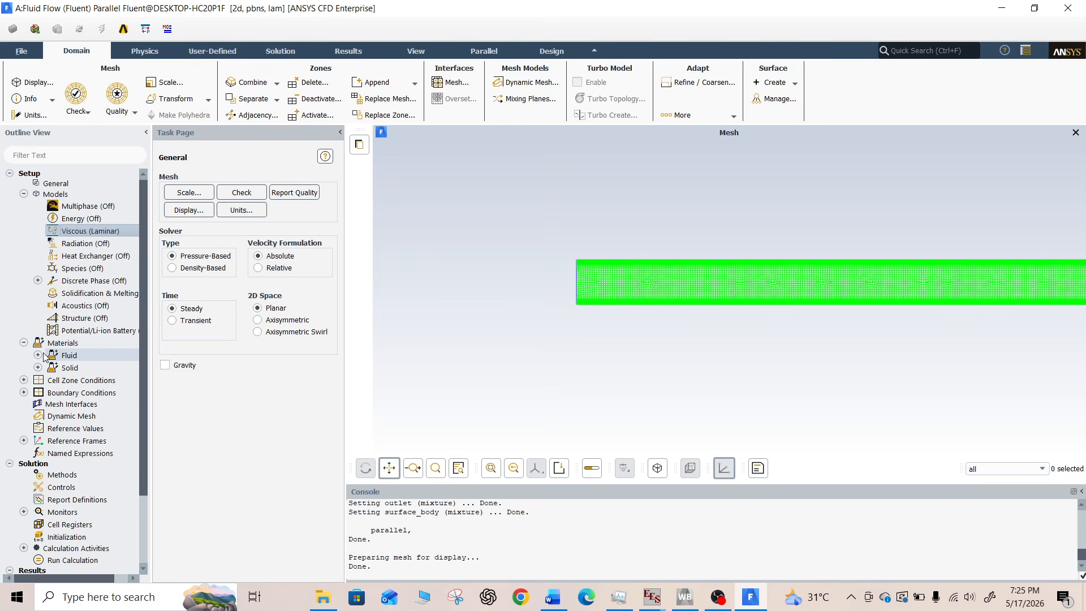
{"action": "left_click", "coordinate": [39, 356]}
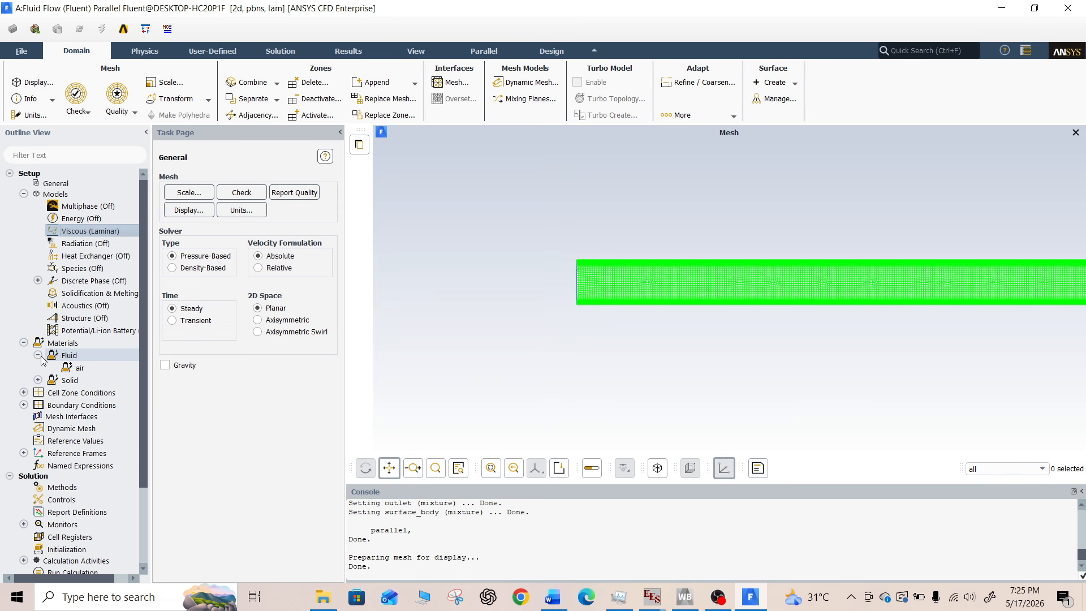
{"action": "left_click", "coordinate": [74, 357]}
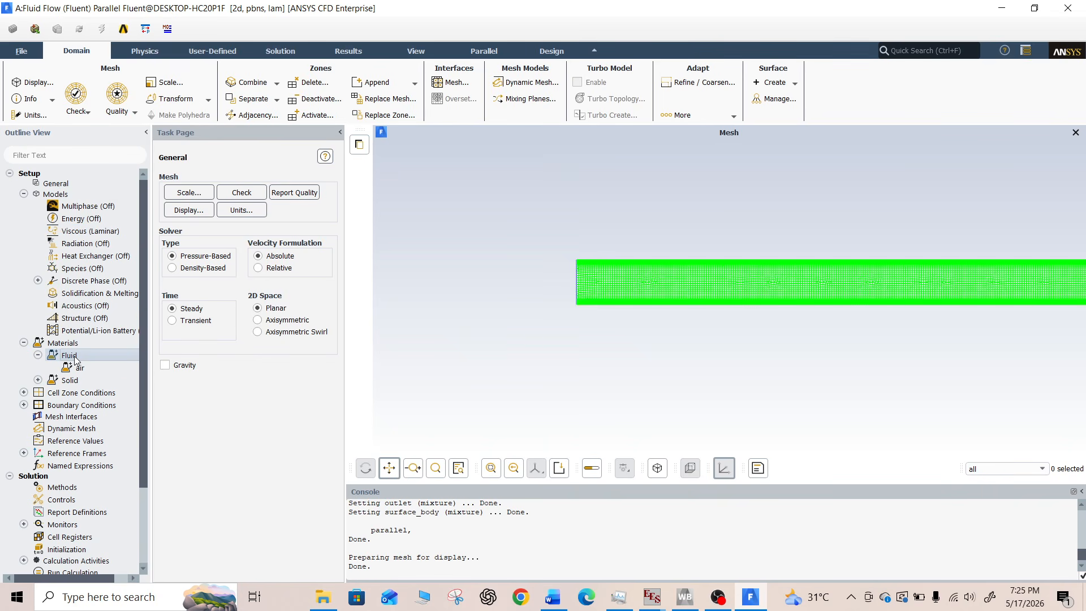
{"action": "right_click", "coordinate": [74, 360]}
{"action": "left_click", "coordinate": [88, 369]}
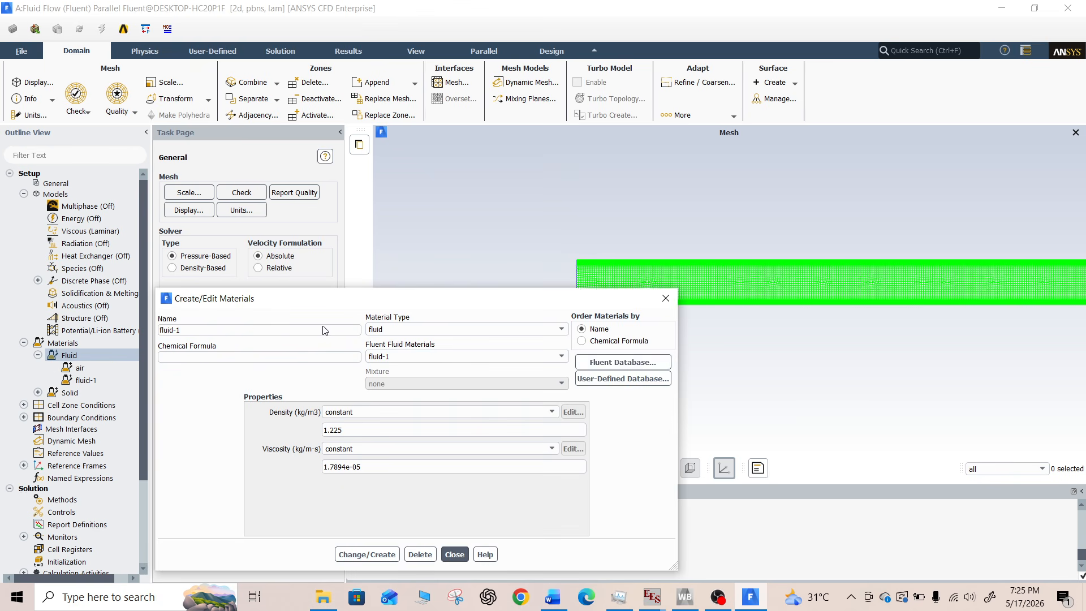
{"action": "left_click", "coordinate": [603, 363]}
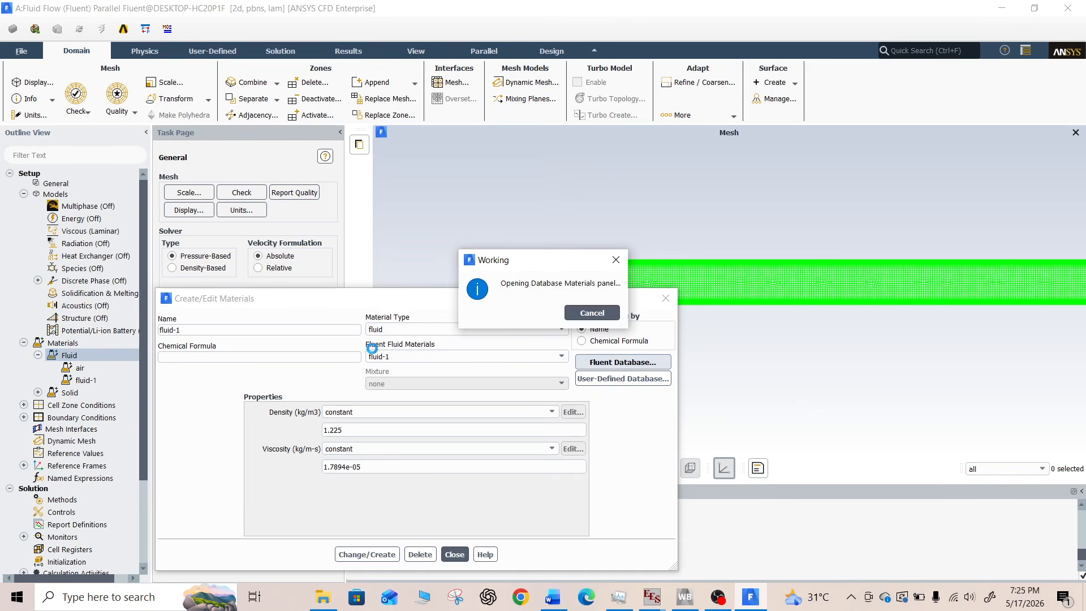
Copy water-liquid (h2o<l>) from the database into the case and close both material dialogs
{"action": "scroll", "coordinate": [352, 353], "scroll_direction": "down", "scroll_amount": 7}
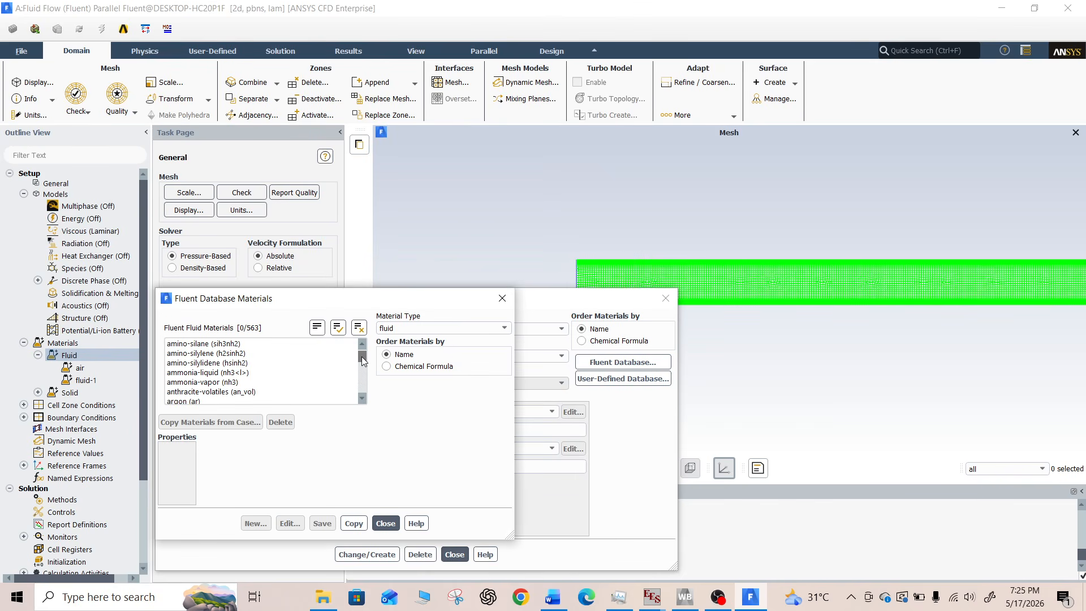
{"action": "left_click_drag", "start_coordinate": [364, 361], "coordinate": [363, 397]}
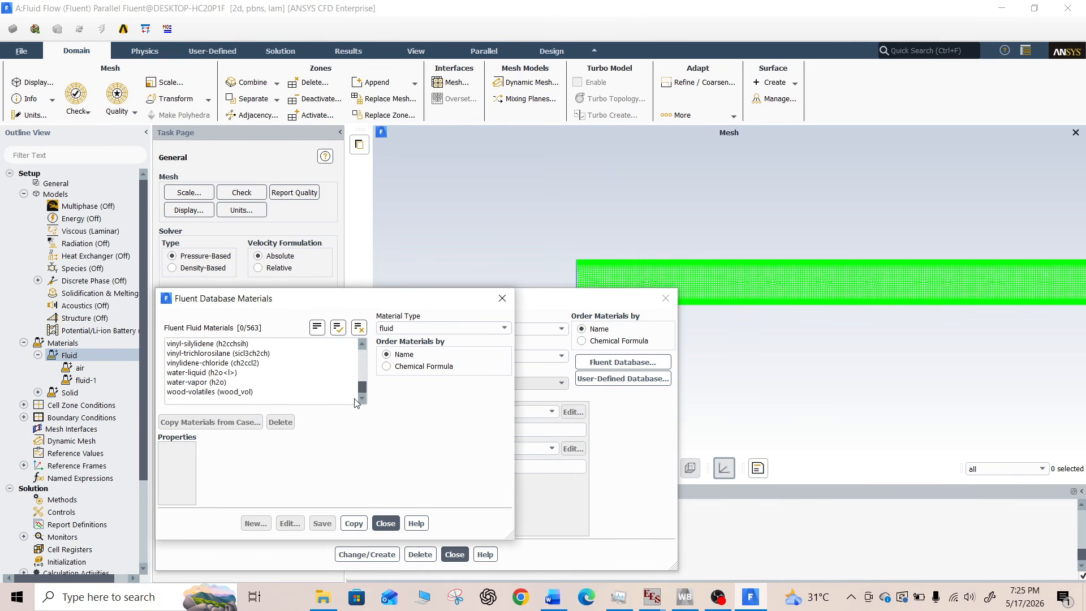
{"action": "left_click", "coordinate": [243, 373]}
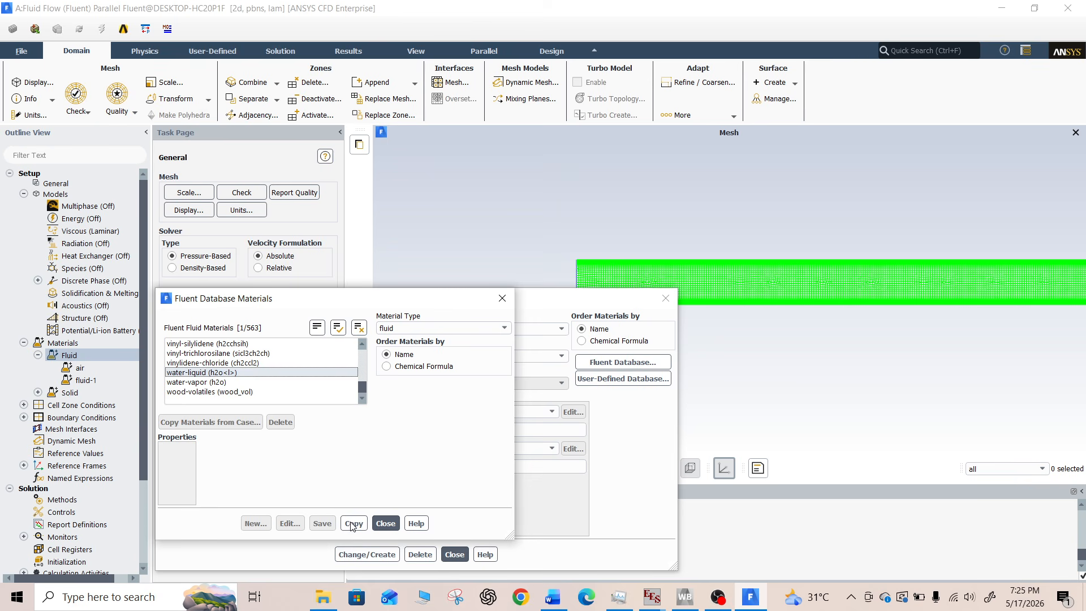
{"action": "left_click_drag", "start_coordinate": [357, 259], "coordinate": [401, 165]}
{"action": "left_click", "coordinate": [431, 480]}
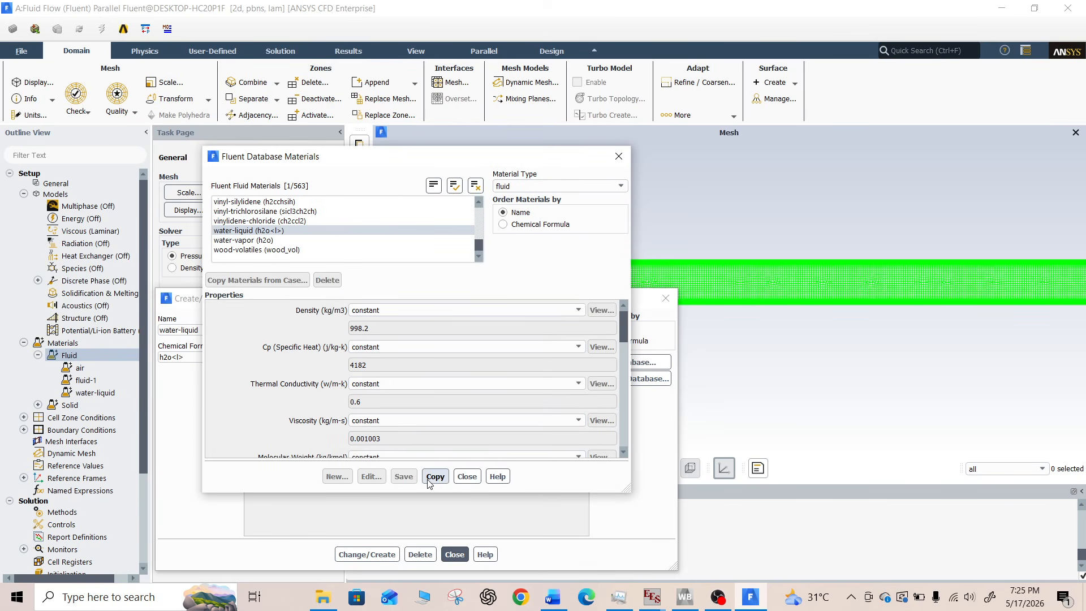
{"action": "left_click", "coordinate": [462, 477]}
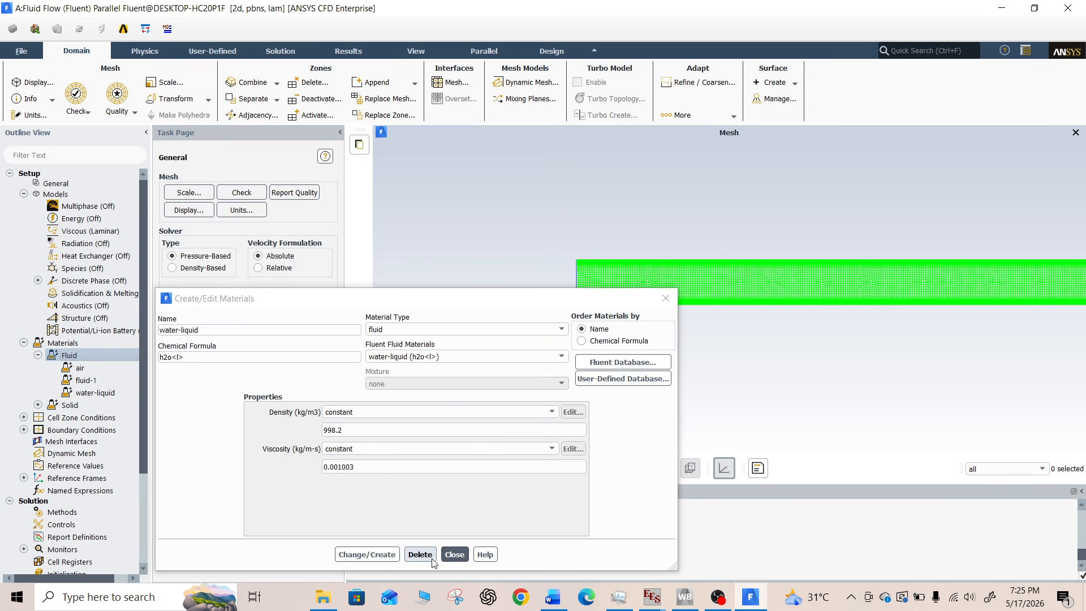
{"action": "left_click", "coordinate": [455, 555]}
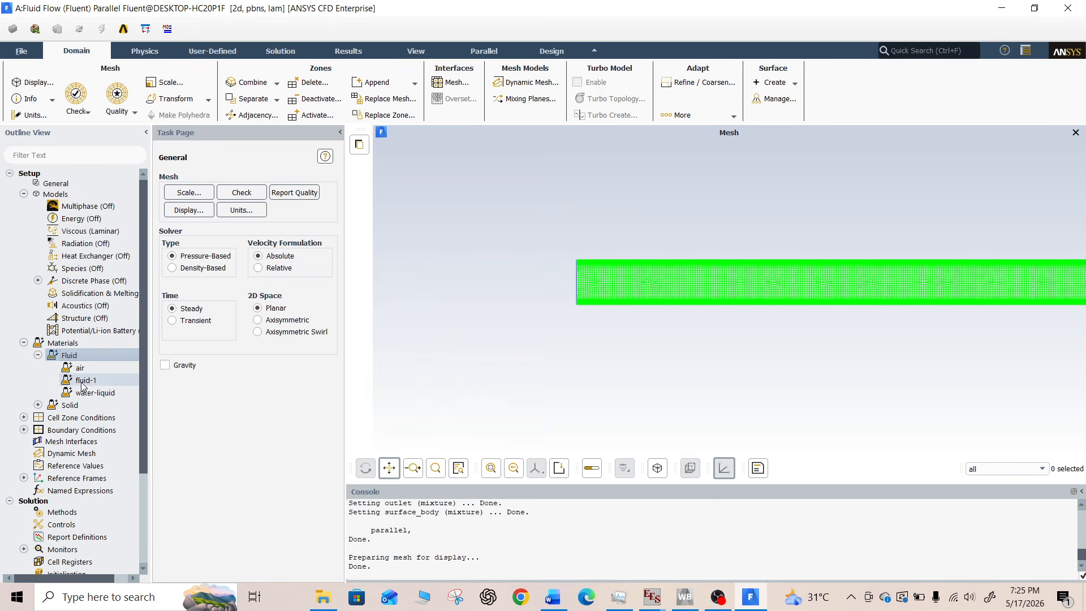
Assign water-liquid as the material of the surface fluid cell zone and accept the zone settings
{"action": "left_click", "coordinate": [24, 417]}
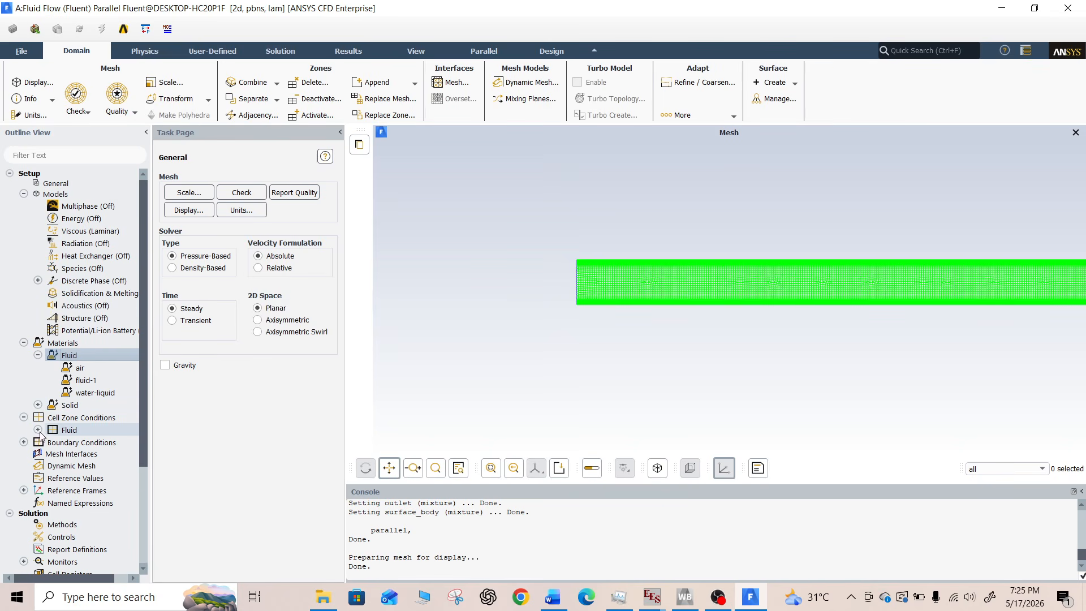
{"action": "left_click", "coordinate": [38, 431]}
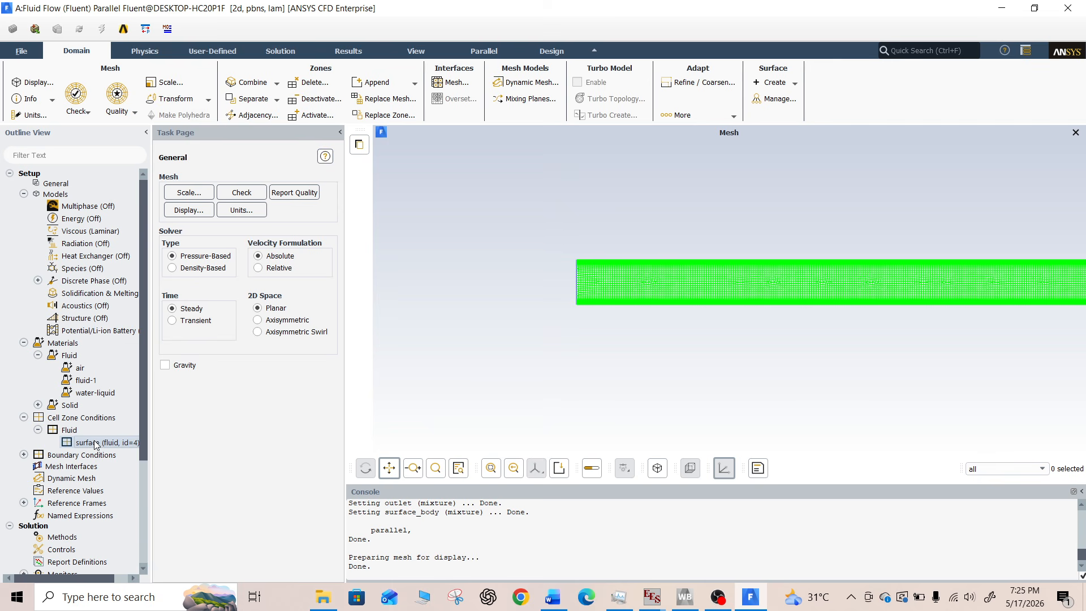
{"action": "double_click", "coordinate": [95, 442]}
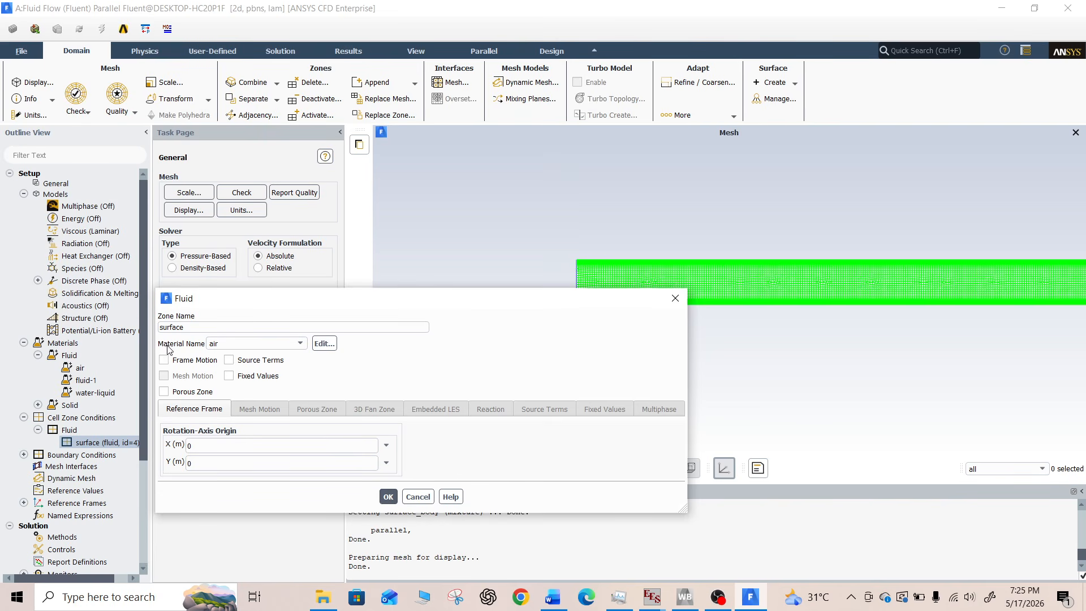
{"action": "left_click", "coordinate": [227, 344]}
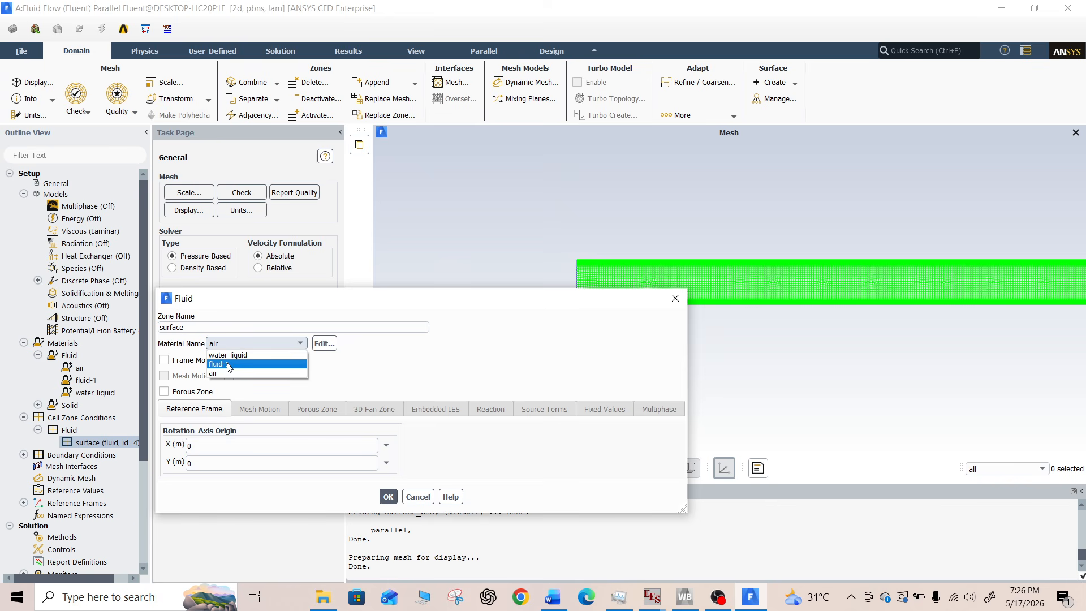
{"action": "left_click", "coordinate": [228, 355]}
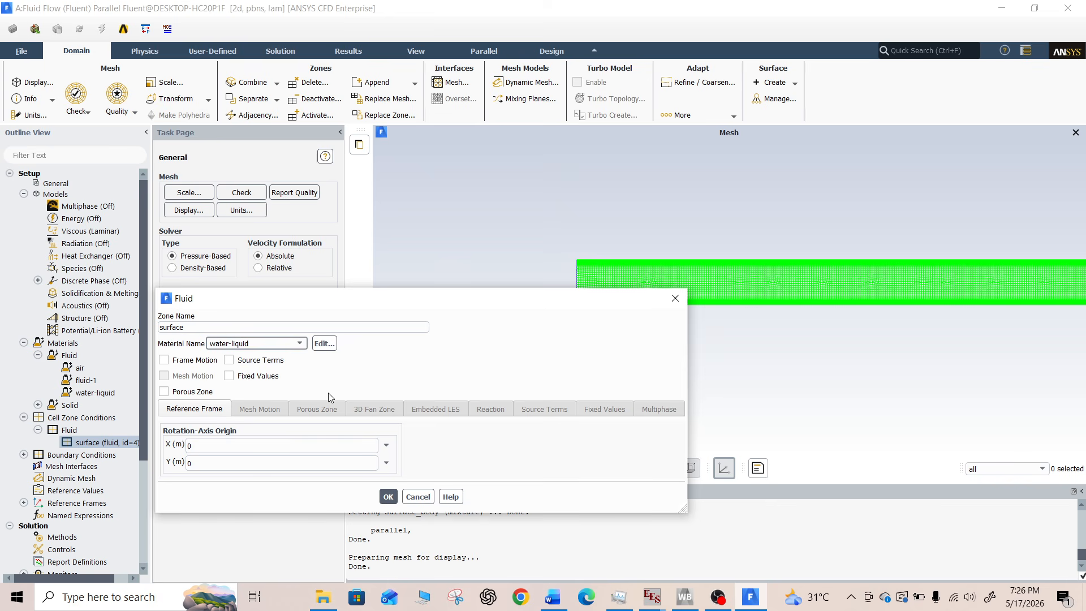
{"action": "left_click", "coordinate": [387, 497]}
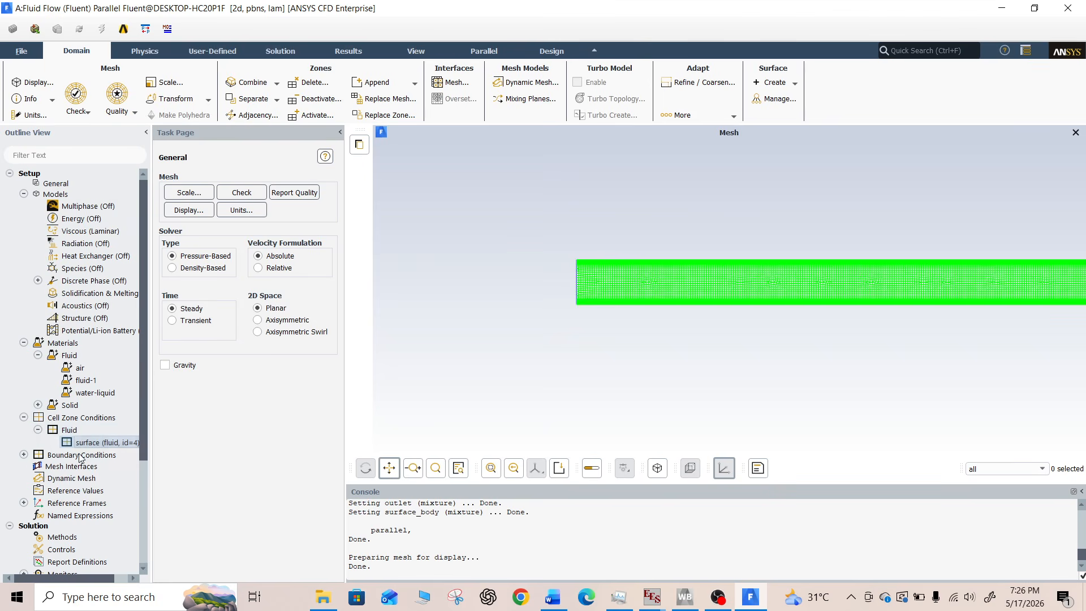
Set the inlet boundary's velocity magnitude to 0.10018 m/s, normal to the boundary
{"action": "left_click", "coordinate": [23, 454]}
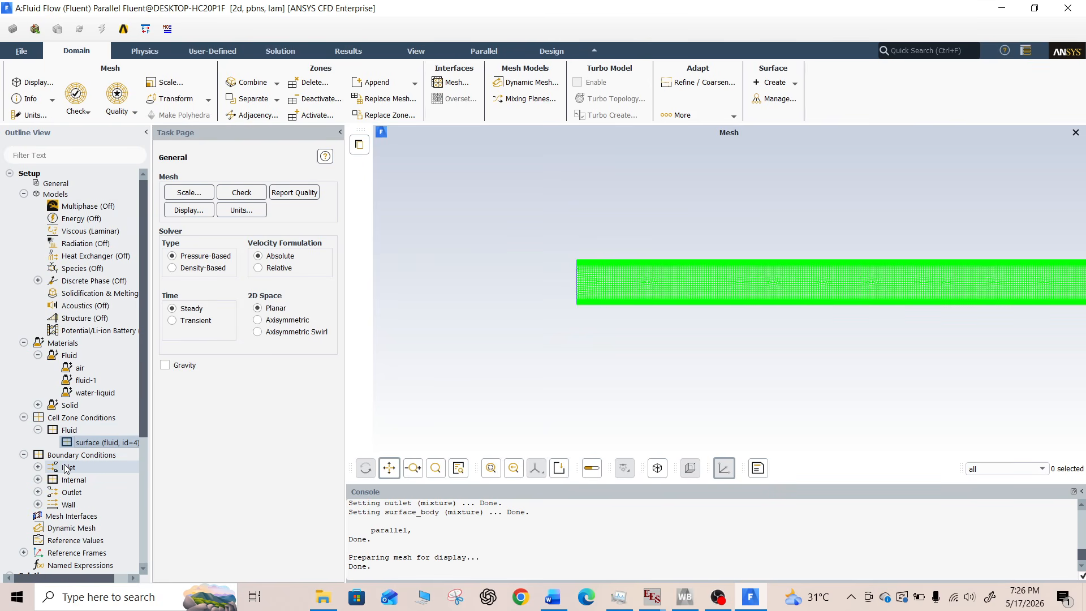
{"action": "left_click", "coordinate": [38, 467]}
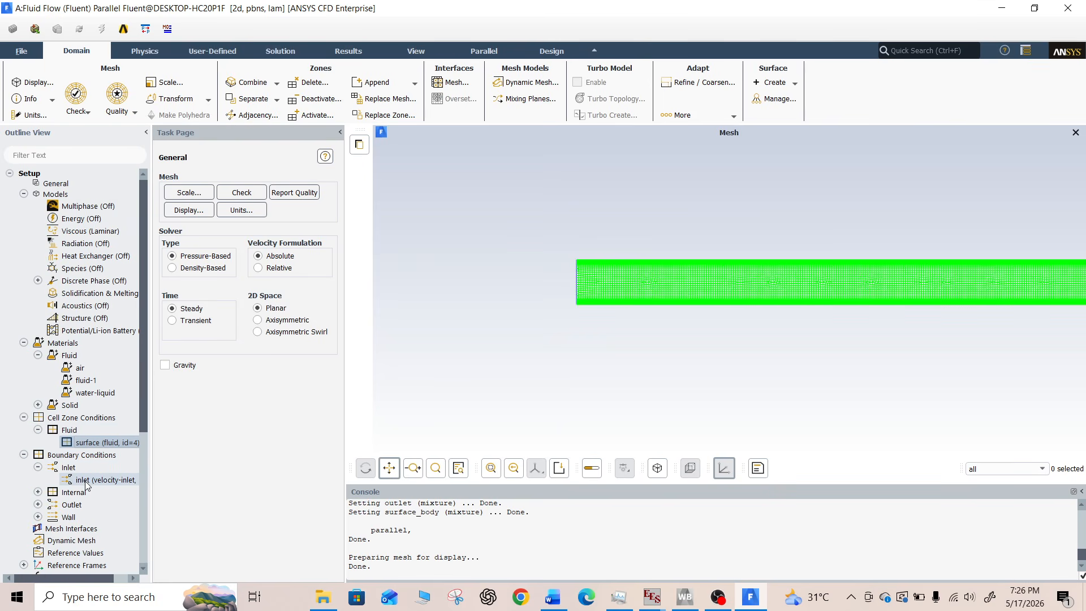
{"action": "double_click", "coordinate": [86, 481]}
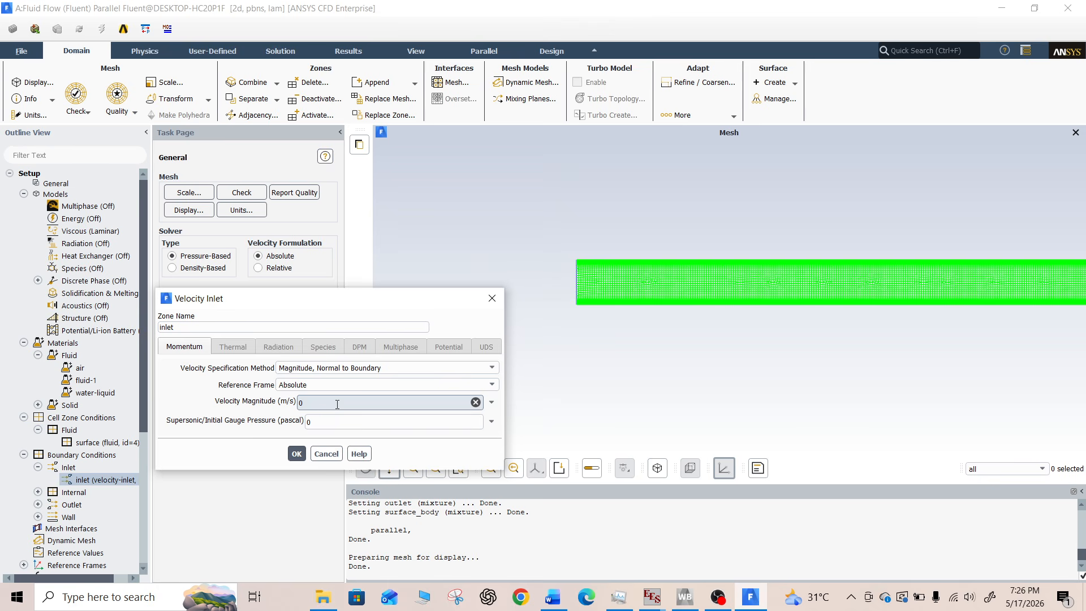
{"action": "key", "text": "BackSpace"}
{"action": "type", "text": "0018"}
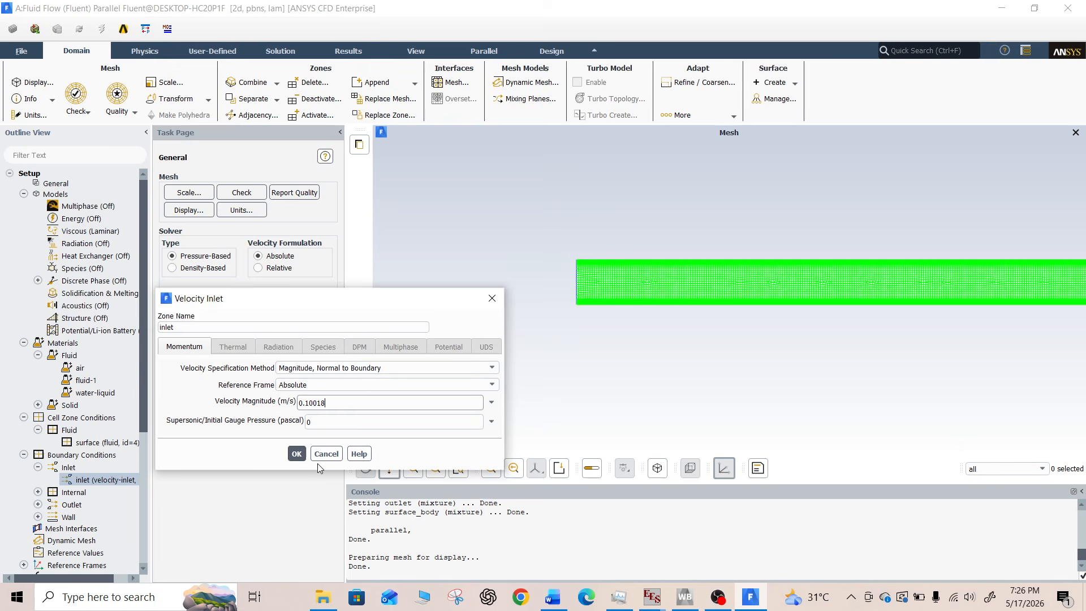
{"action": "left_click", "coordinate": [297, 454]}
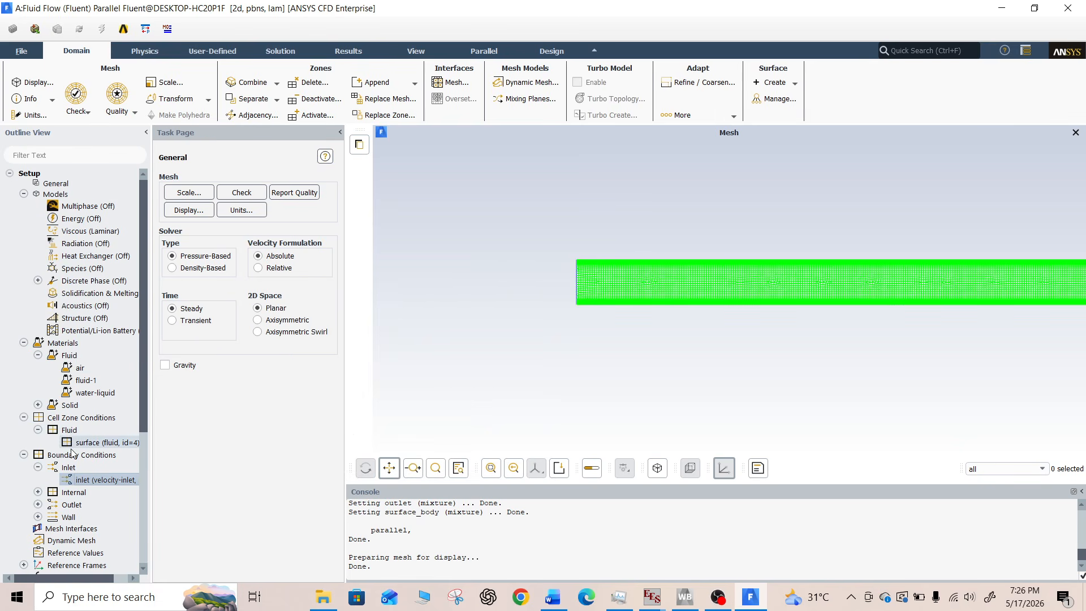
Examine the settings of the interior-surface internal boundary zone and leave them without changes
{"action": "left_click", "coordinate": [38, 492]}
{"action": "left_click", "coordinate": [82, 505]}
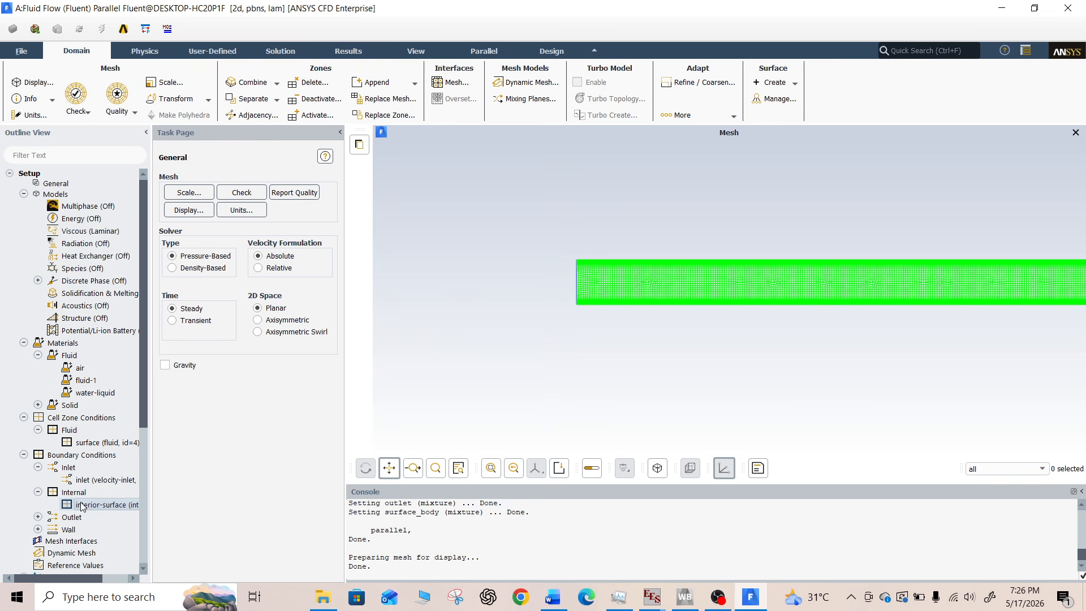
{"action": "double_click", "coordinate": [82, 506]}
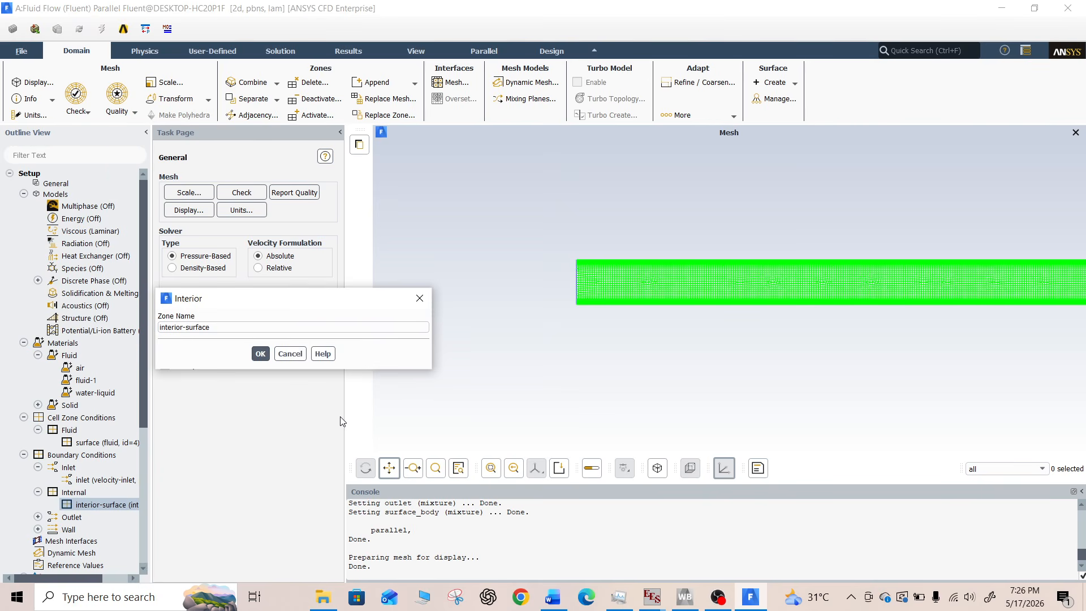
{"action": "left_click", "coordinate": [287, 355]}
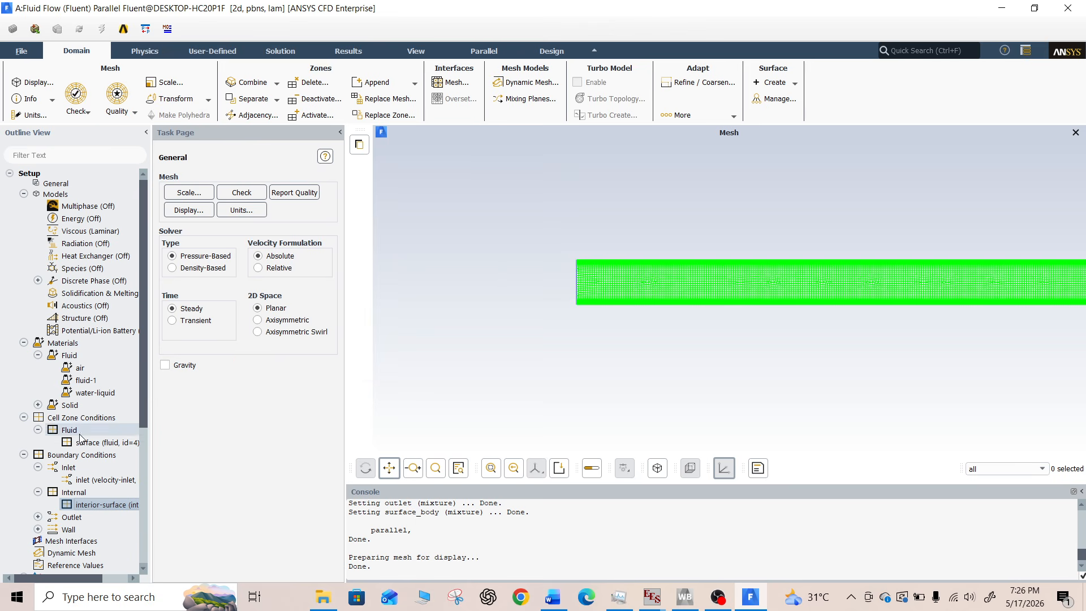
Review the settings of the interior-surface zone and leave them without applying changes
{"action": "double_click", "coordinate": [64, 497]}
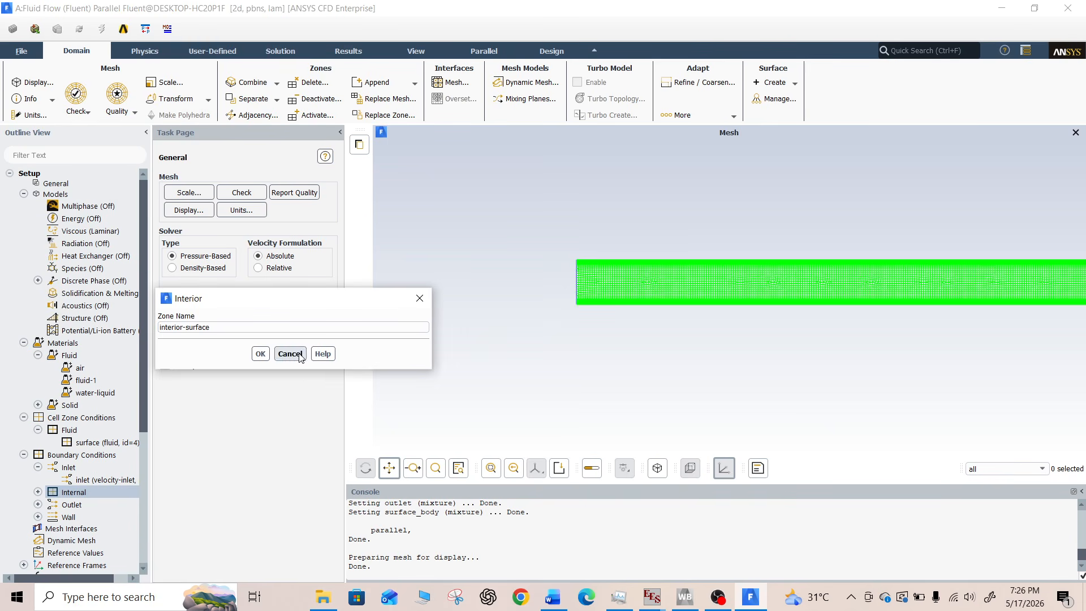
{"action": "left_click", "coordinate": [290, 353]}
Check Problem 1 in the Word document Activity 3, and in Fluent accept the outlet's pressure-outlet settings with 0 Pa gauge pressure
{"action": "left_click", "coordinate": [38, 504]}
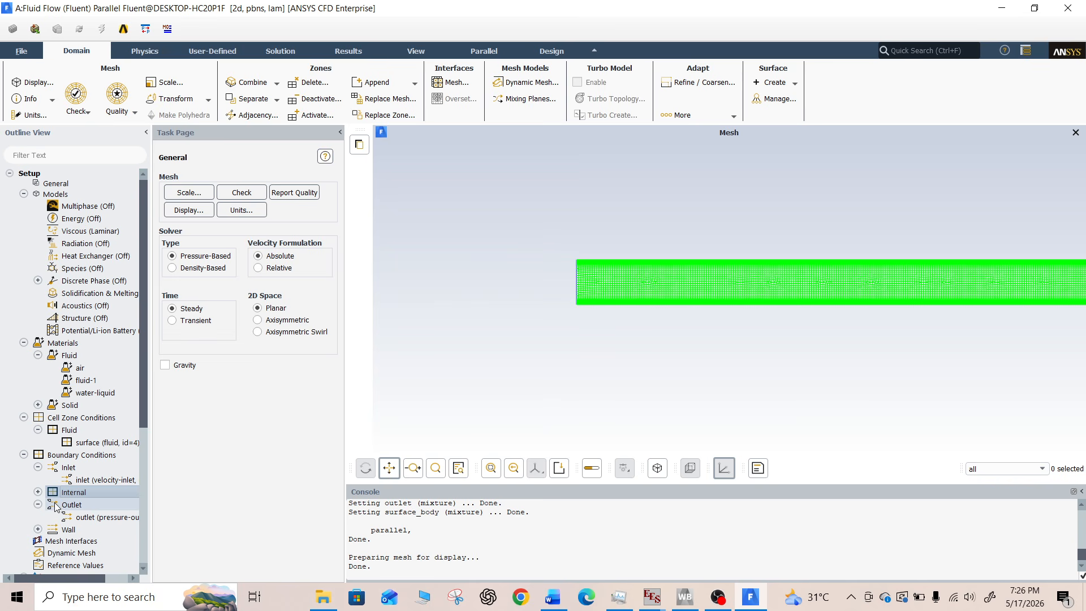
{"action": "left_click", "coordinate": [92, 517]}
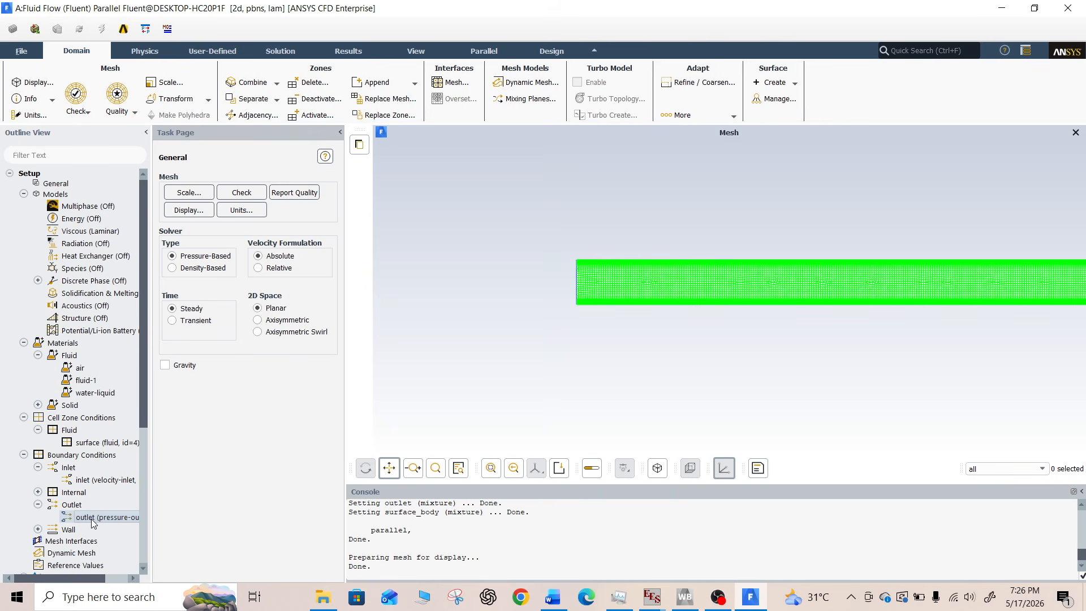
{"action": "double_click", "coordinate": [92, 517]}
{"action": "left_click", "coordinate": [551, 597]}
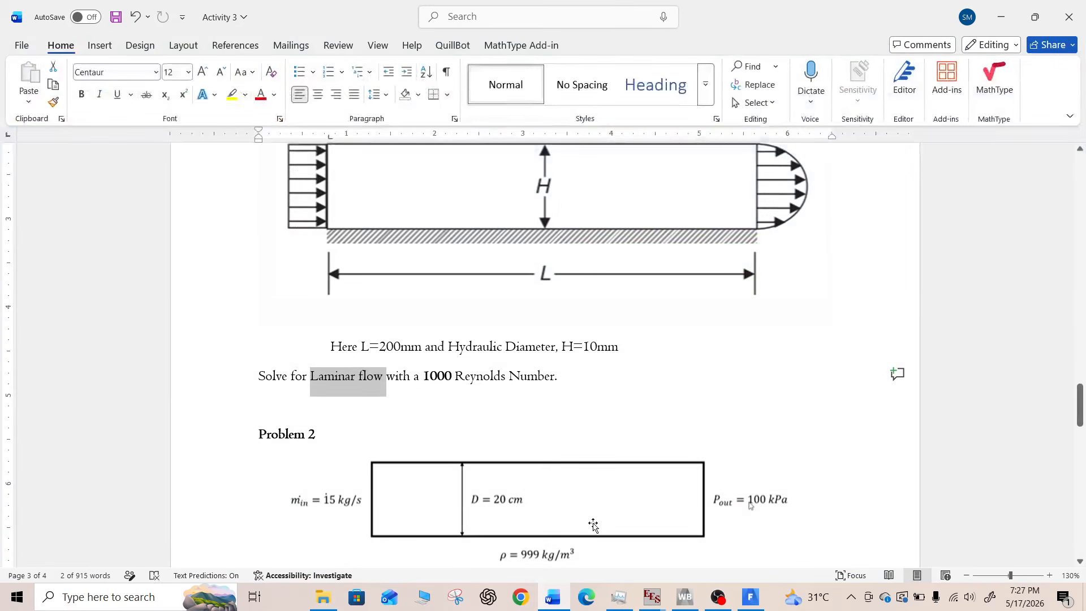
{"action": "scroll", "coordinate": [821, 296], "scroll_direction": "up", "scroll_amount": 2}
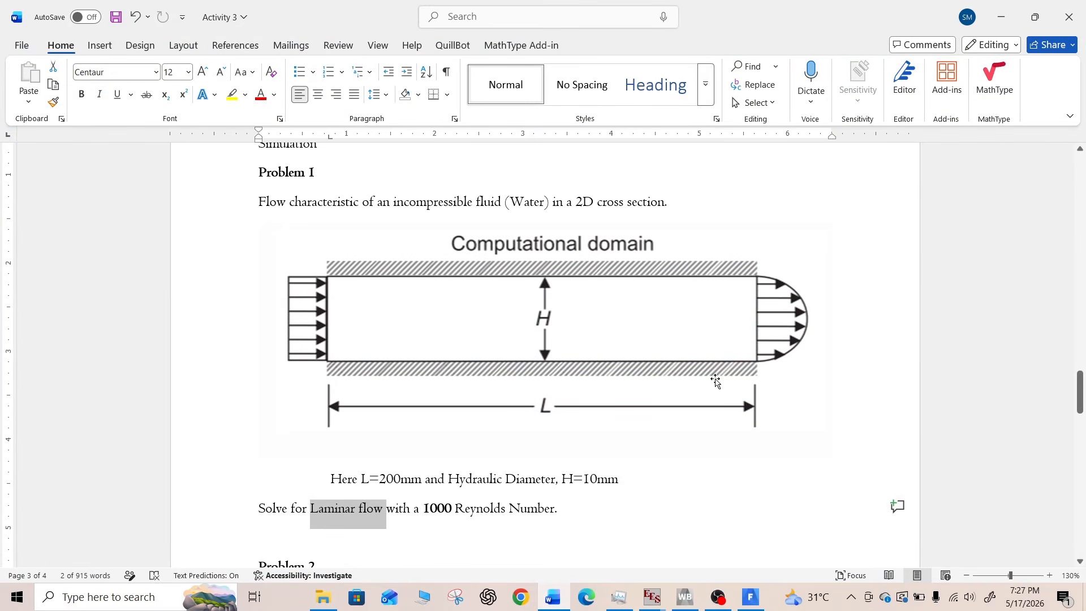
{"action": "mouse_move", "coordinate": [553, 600]}
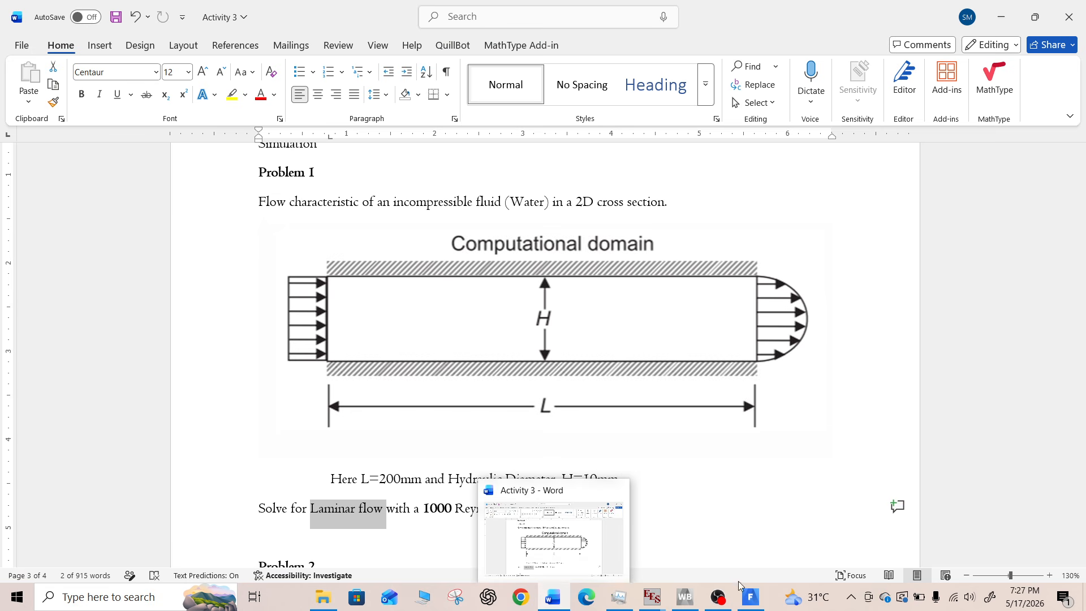
{"action": "left_click", "coordinate": [755, 596]}
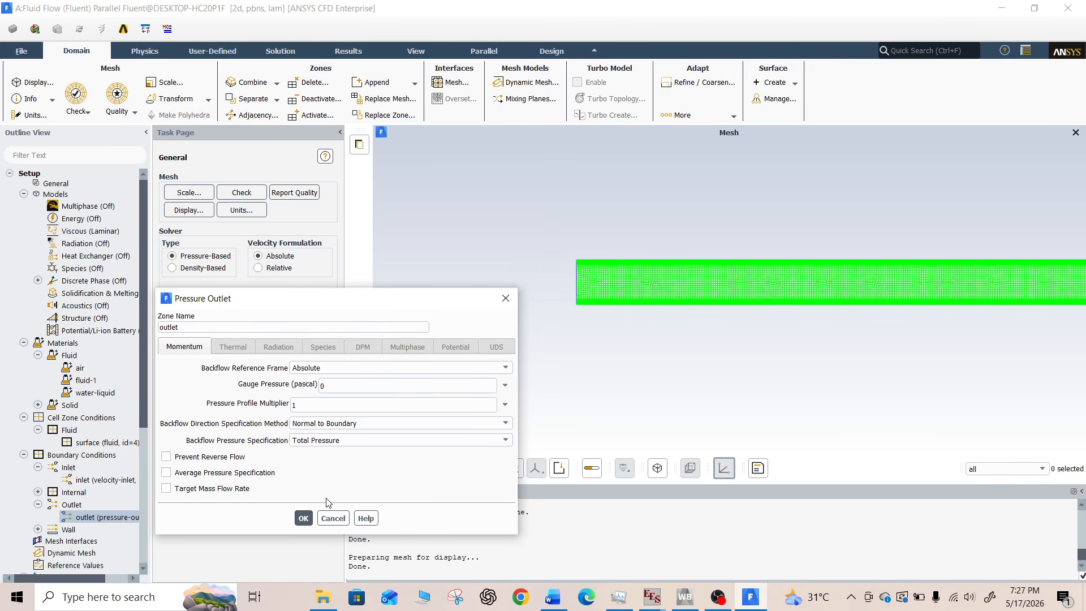
{"action": "left_click", "coordinate": [303, 518]}
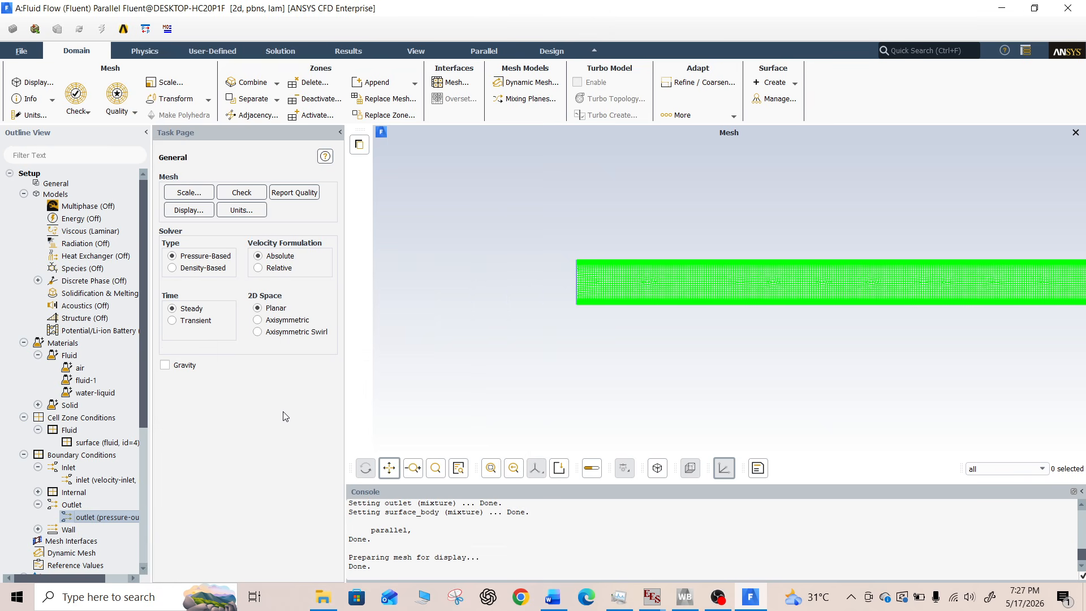
Accept the surface_body boundary conditions as a stationary wall with no slip
{"action": "left_click", "coordinate": [69, 530]}
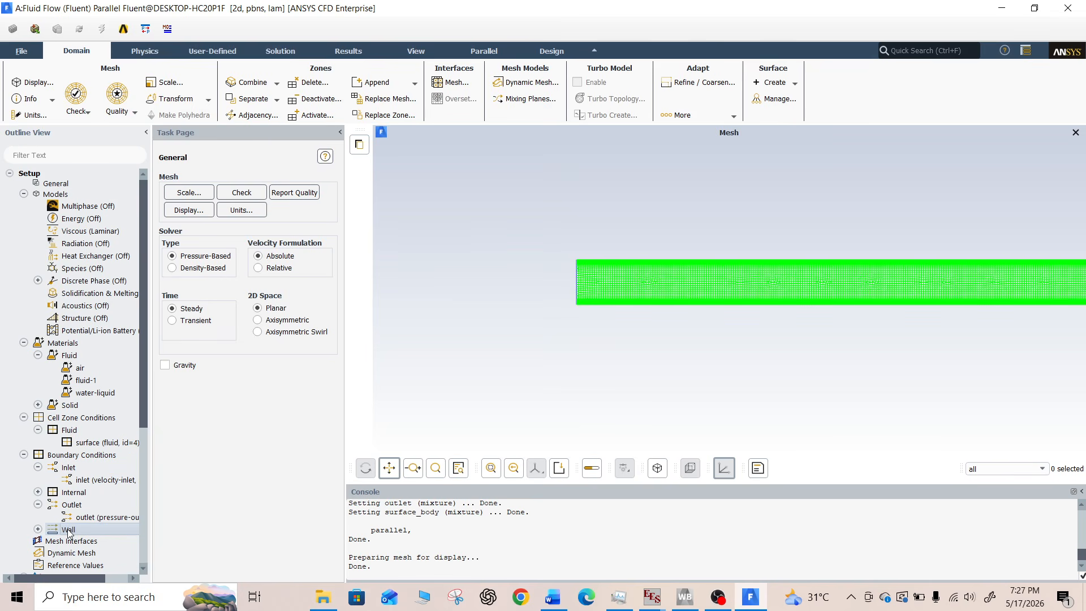
{"action": "left_click", "coordinate": [38, 529]}
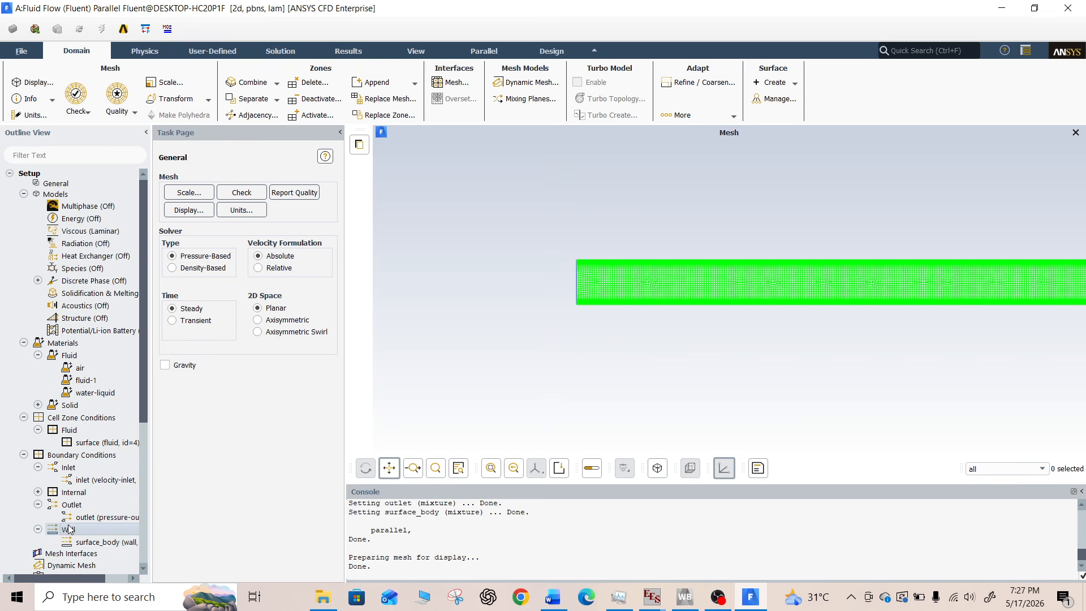
{"action": "left_click", "coordinate": [94, 542]}
{"action": "double_click", "coordinate": [94, 544]}
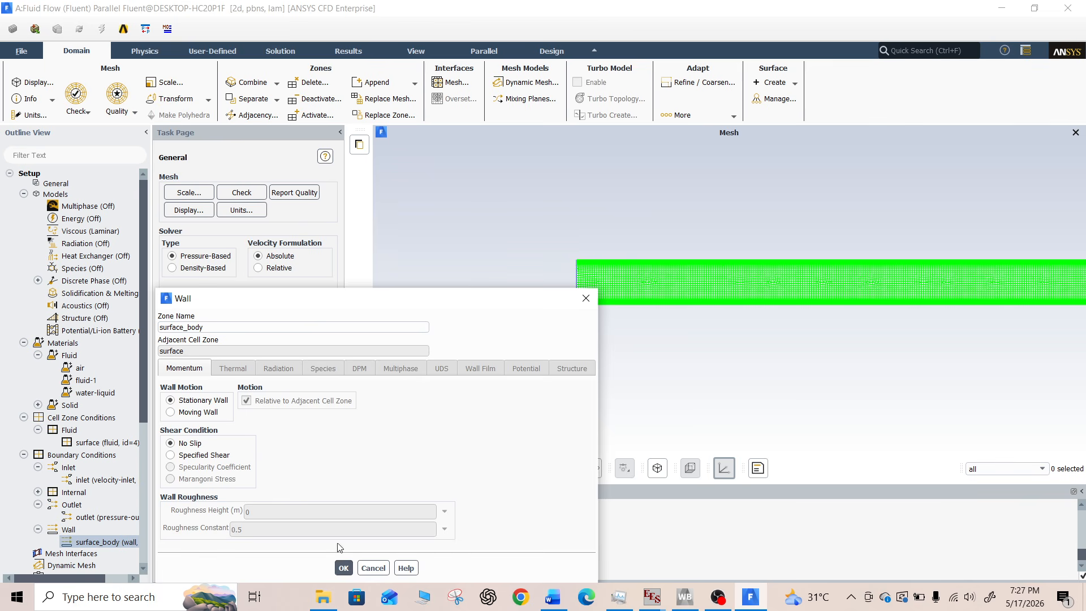
{"action": "left_click", "coordinate": [343, 568]}
Initialize the solution using the Hybrid Initialization method
{"action": "scroll", "coordinate": [102, 496], "scroll_direction": "down", "scroll_amount": 3}
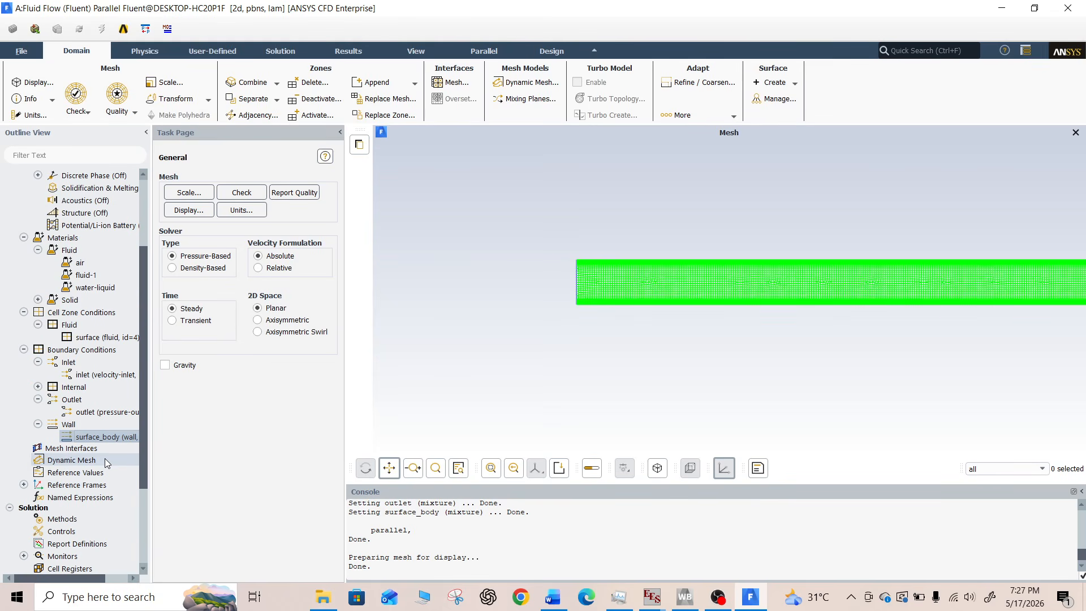
{"action": "scroll", "coordinate": [79, 498], "scroll_direction": "down", "scroll_amount": 2}
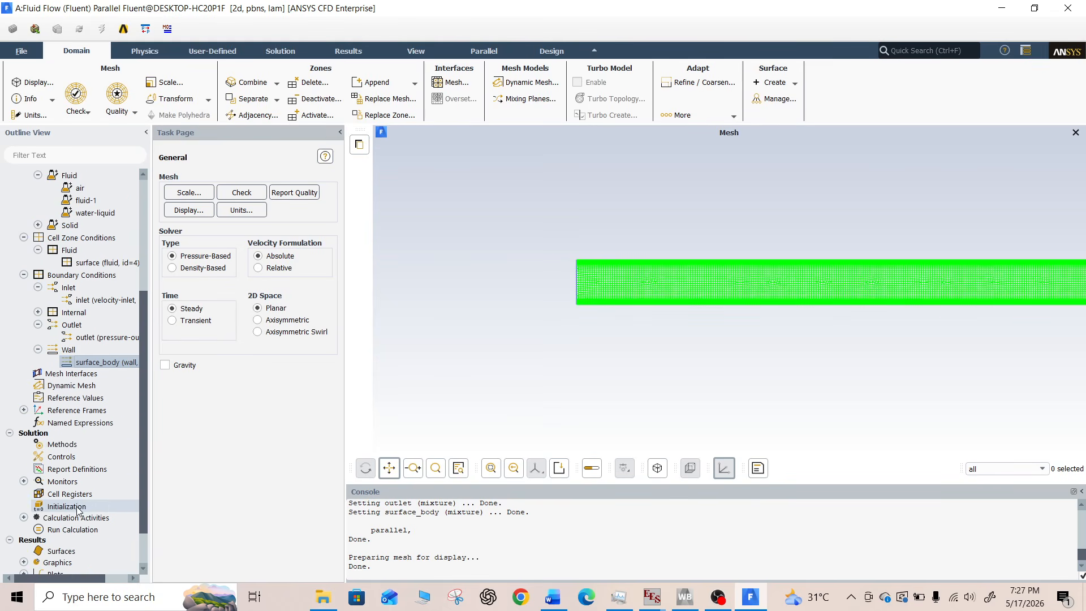
{"action": "left_click", "coordinate": [82, 507]}
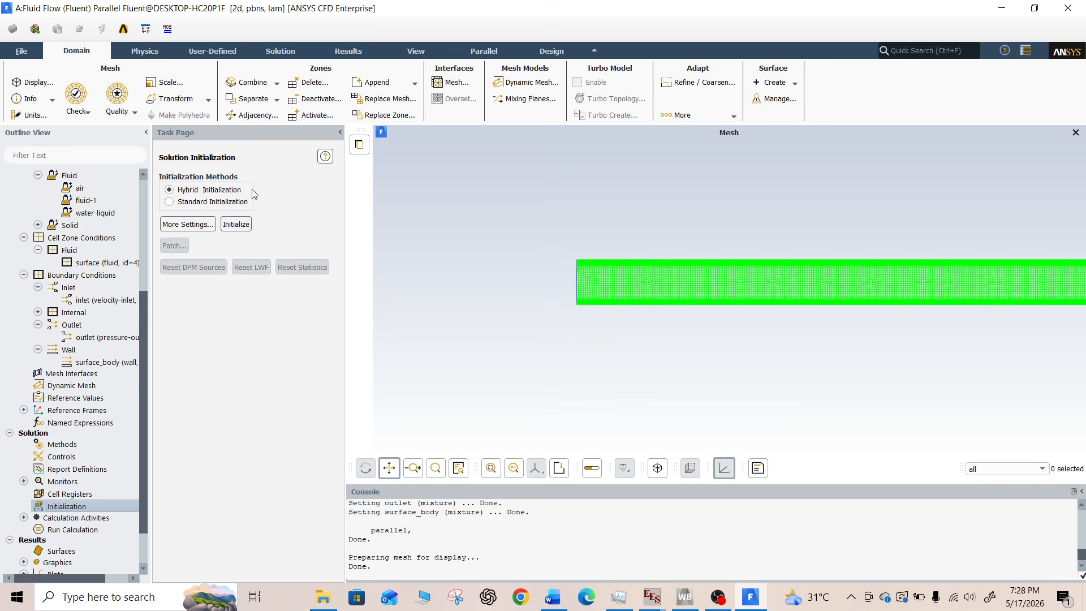
{"action": "left_click", "coordinate": [236, 224]}
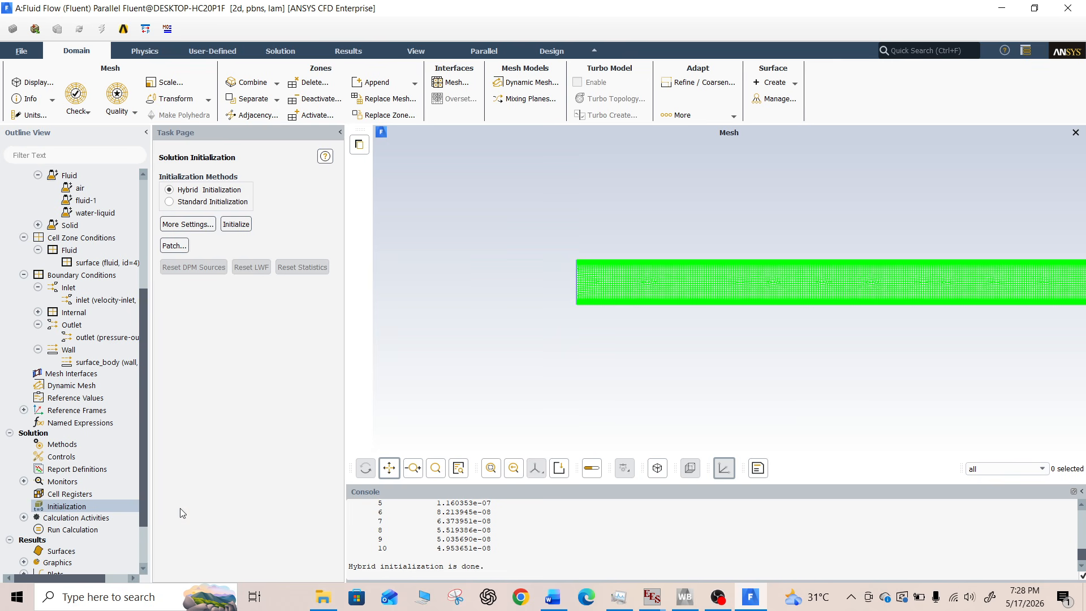
Set the number of iterations to 100, run the calculation and dismiss the completion notice
{"action": "left_click", "coordinate": [81, 530]}
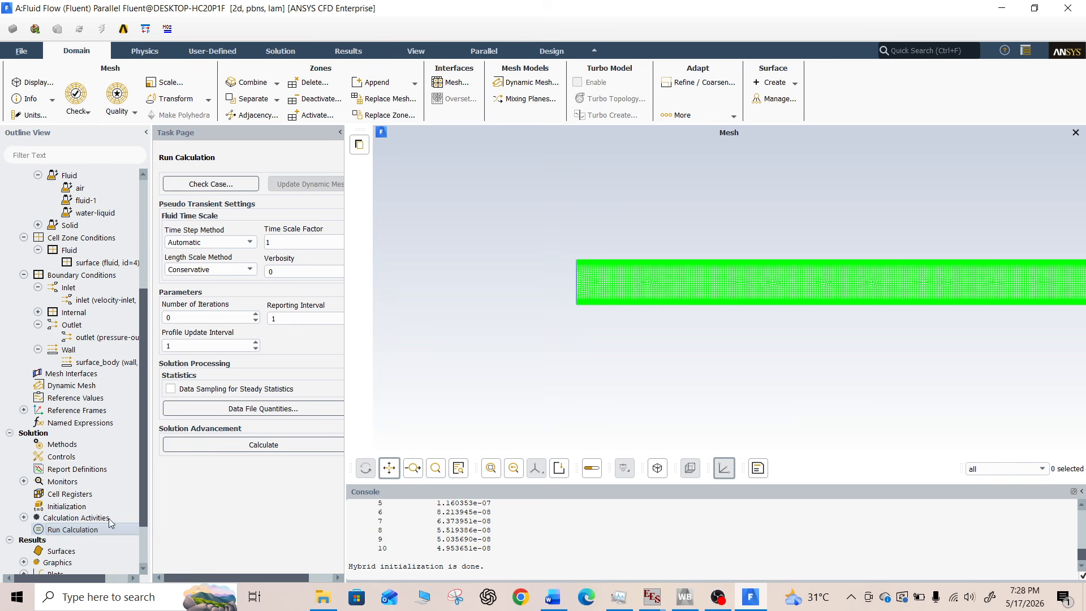
{"action": "left_click", "coordinate": [198, 318]}
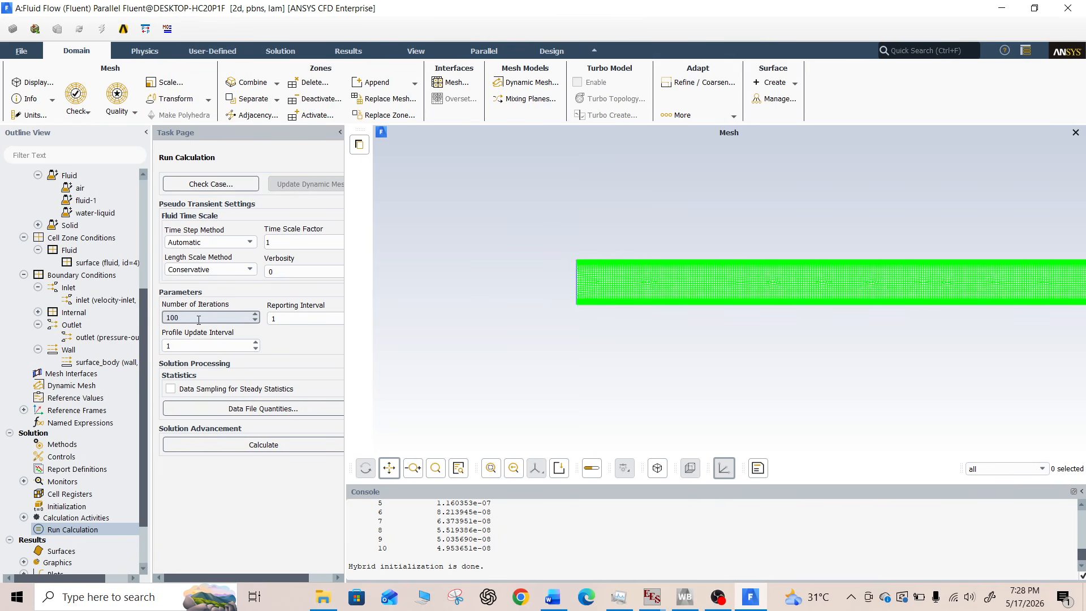
{"action": "left_click", "coordinate": [233, 444]}
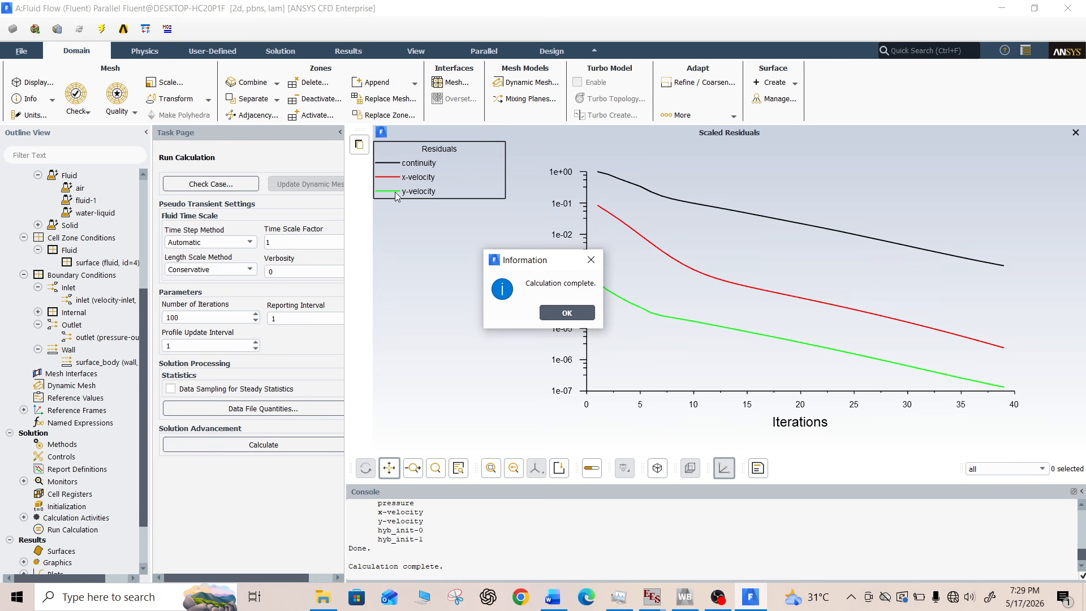
{"action": "left_click", "coordinate": [553, 314]}
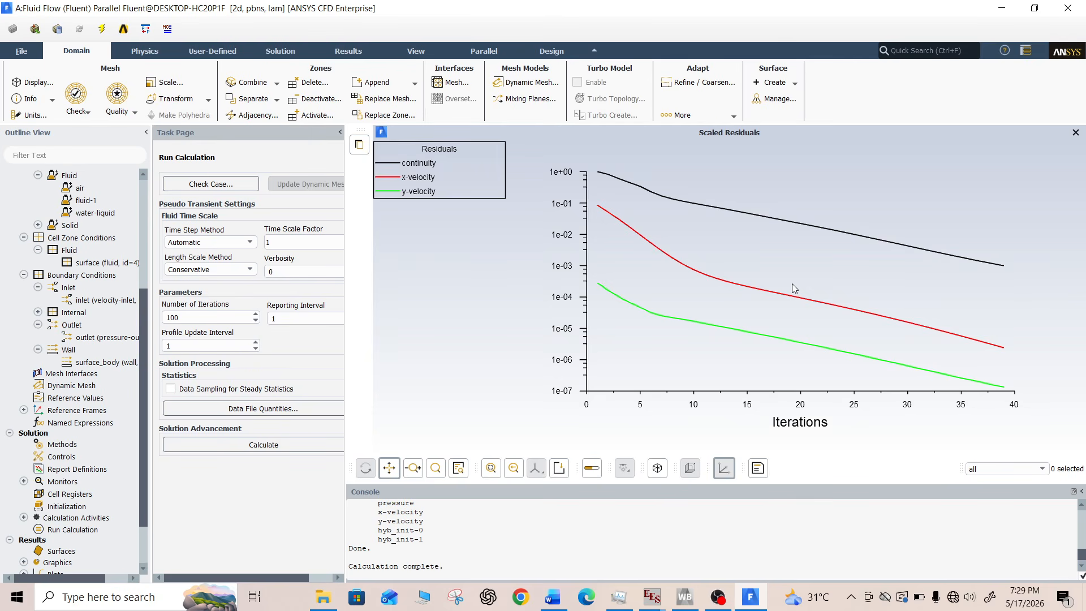
Create a filled static pressure contour named contour-1 on interior-surface, display it and inspect the channel
{"action": "scroll", "coordinate": [80, 391], "scroll_direction": "down", "scroll_amount": 2}
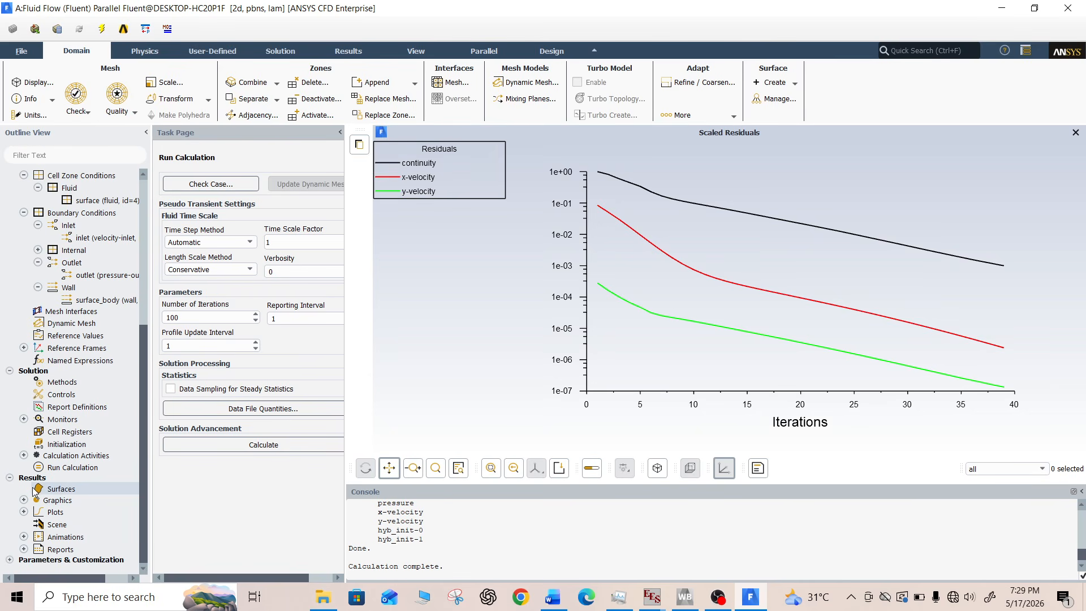
{"action": "double_click", "coordinate": [53, 501]}
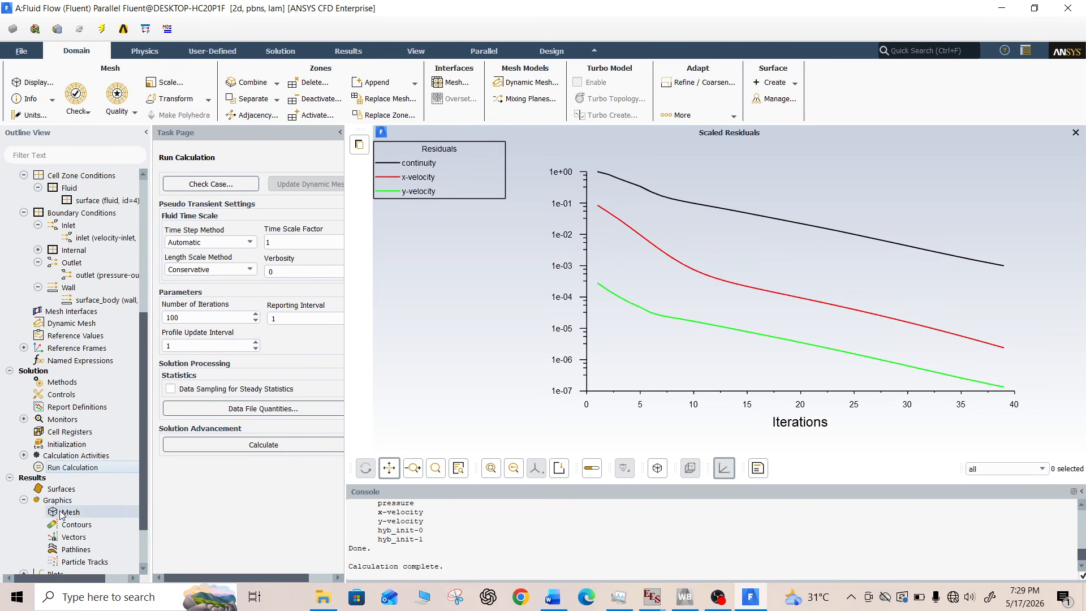
{"action": "double_click", "coordinate": [74, 525]}
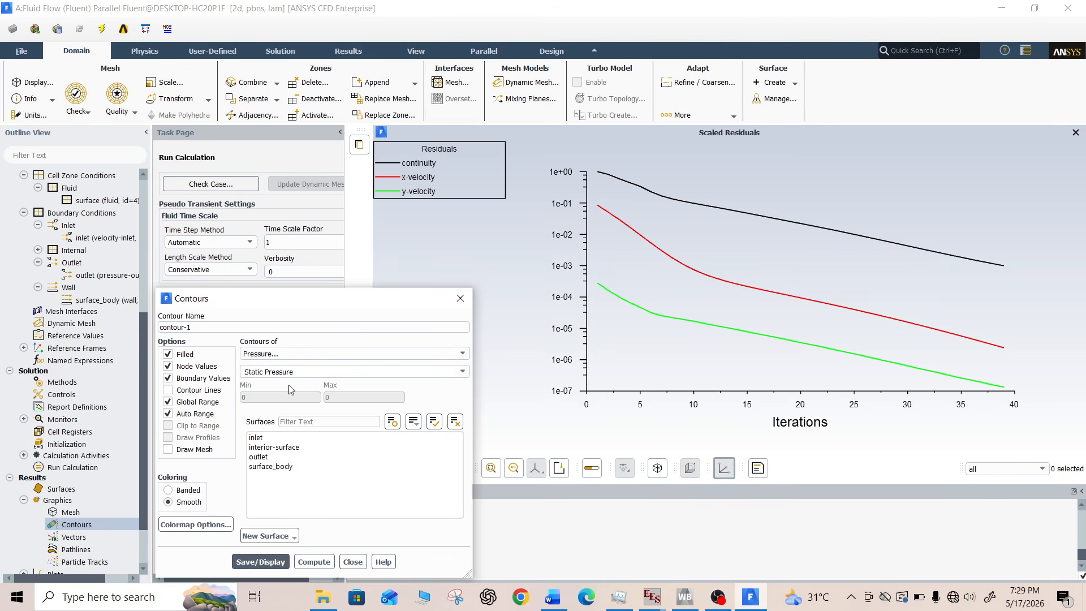
{"action": "left_click", "coordinate": [279, 449]}
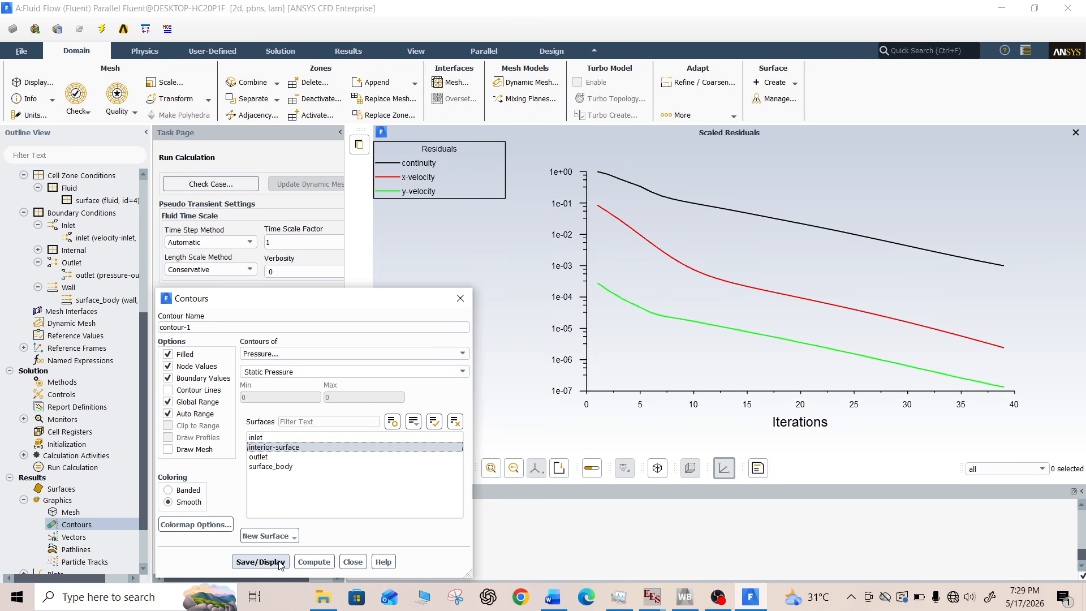
{"action": "left_click", "coordinate": [261, 562]}
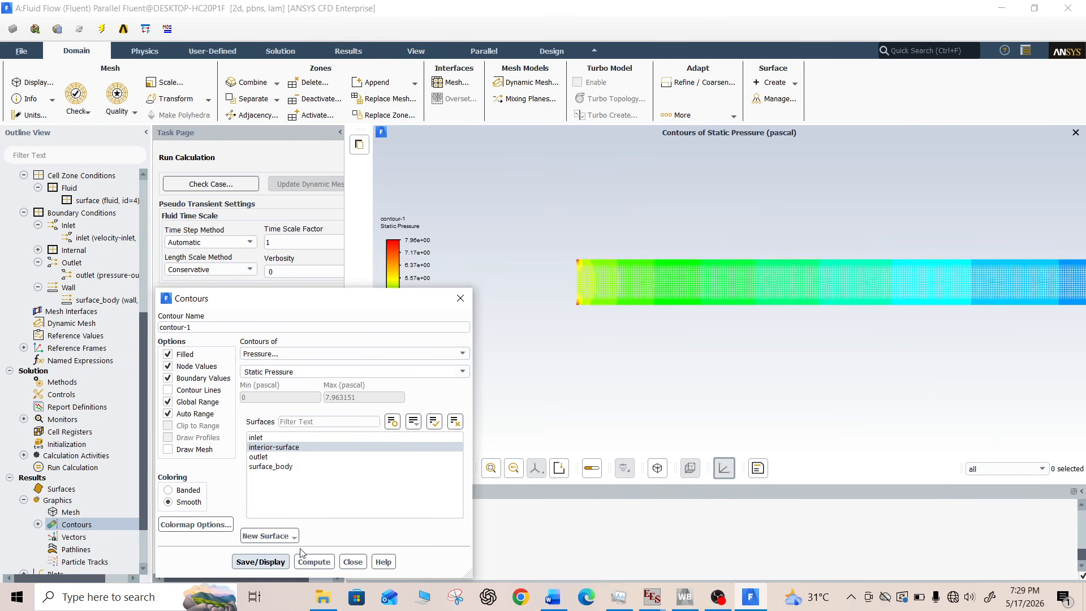
{"action": "scroll", "coordinate": [898, 249], "scroll_direction": "up", "scroll_amount": 5}
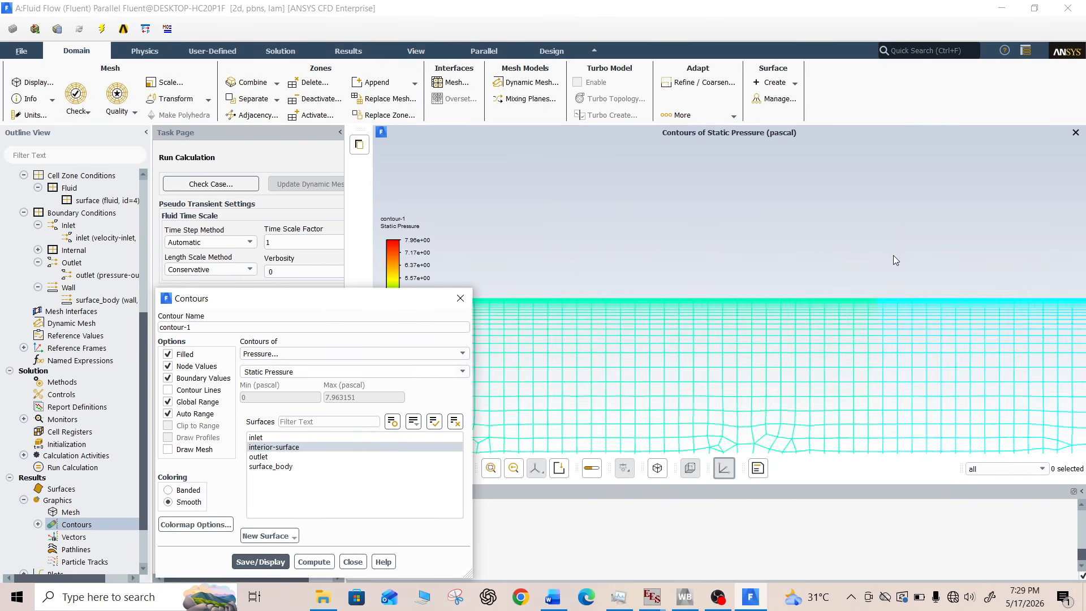
{"action": "scroll", "coordinate": [874, 270], "scroll_direction": "up", "scroll_amount": 4}
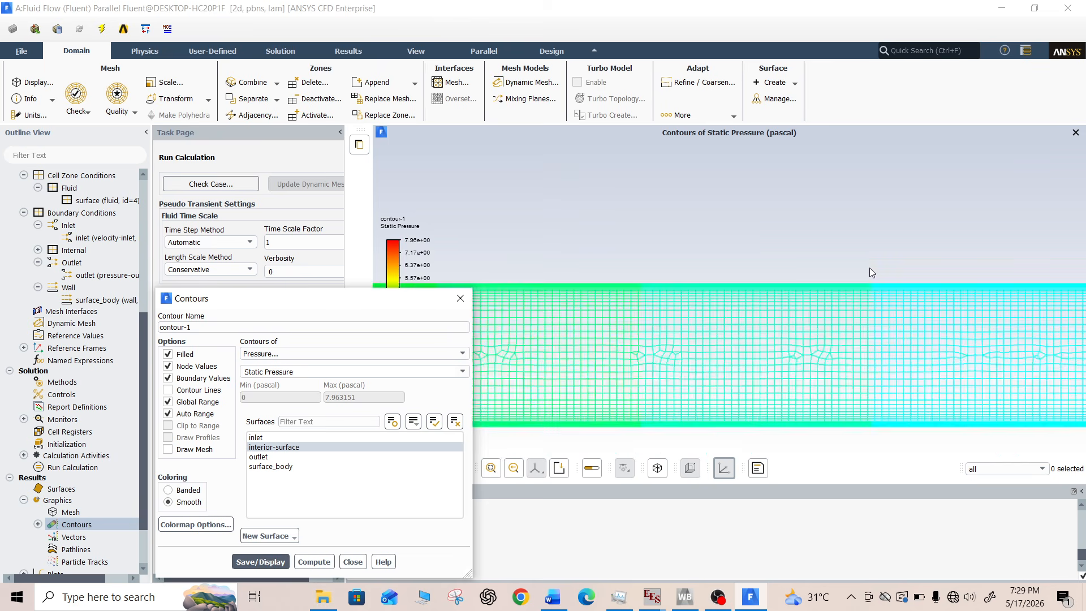
{"action": "scroll", "coordinate": [870, 269], "scroll_direction": "down", "scroll_amount": 8}
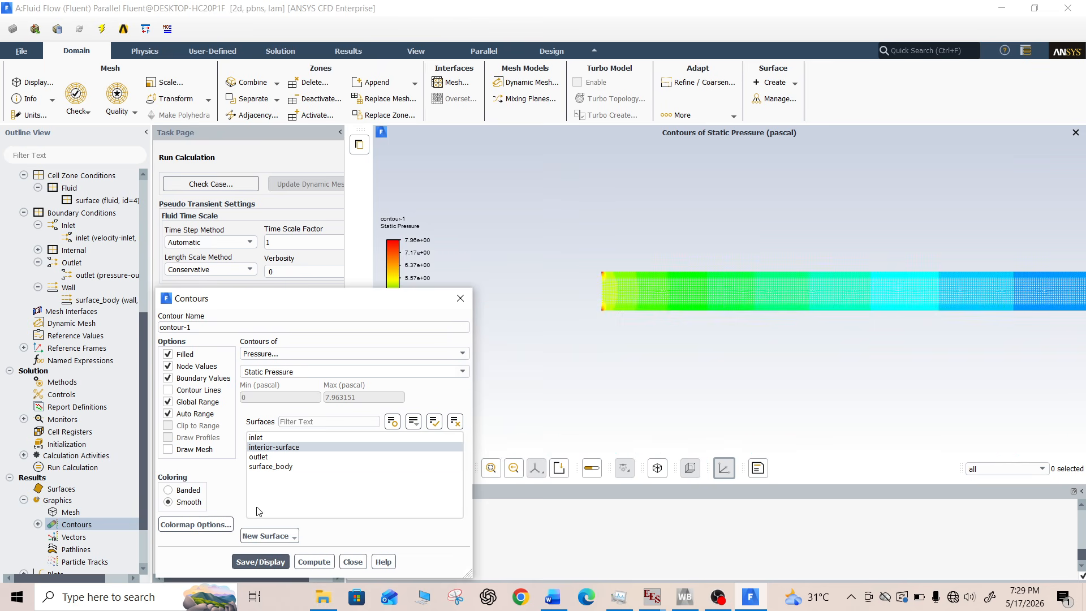
Display the static pressure contour on the surface_body walls only and inspect it
{"action": "left_click", "coordinate": [271, 470]}
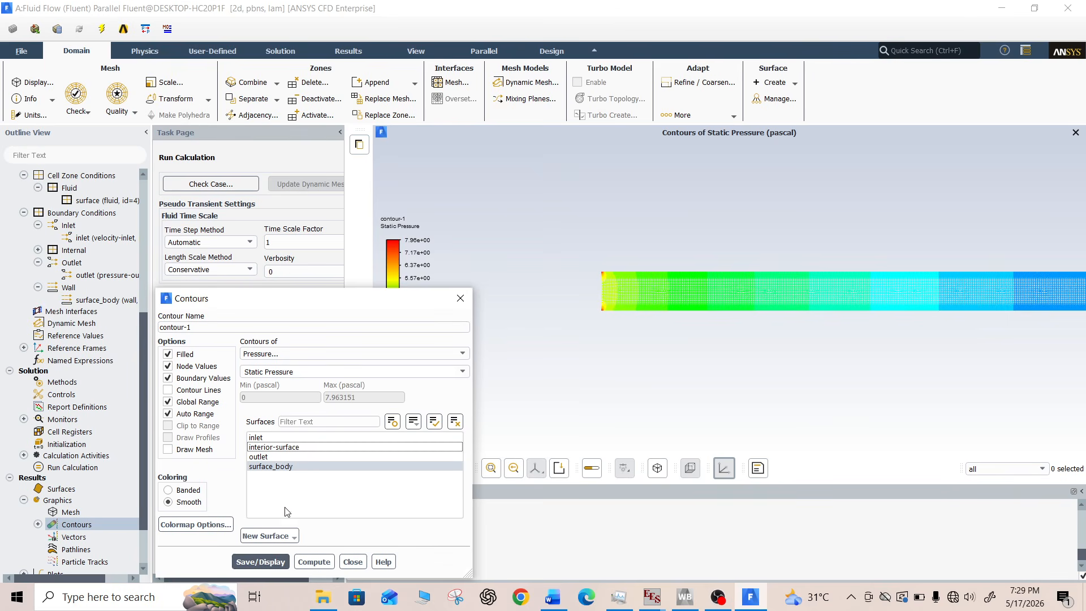
{"action": "left_click", "coordinate": [267, 562]}
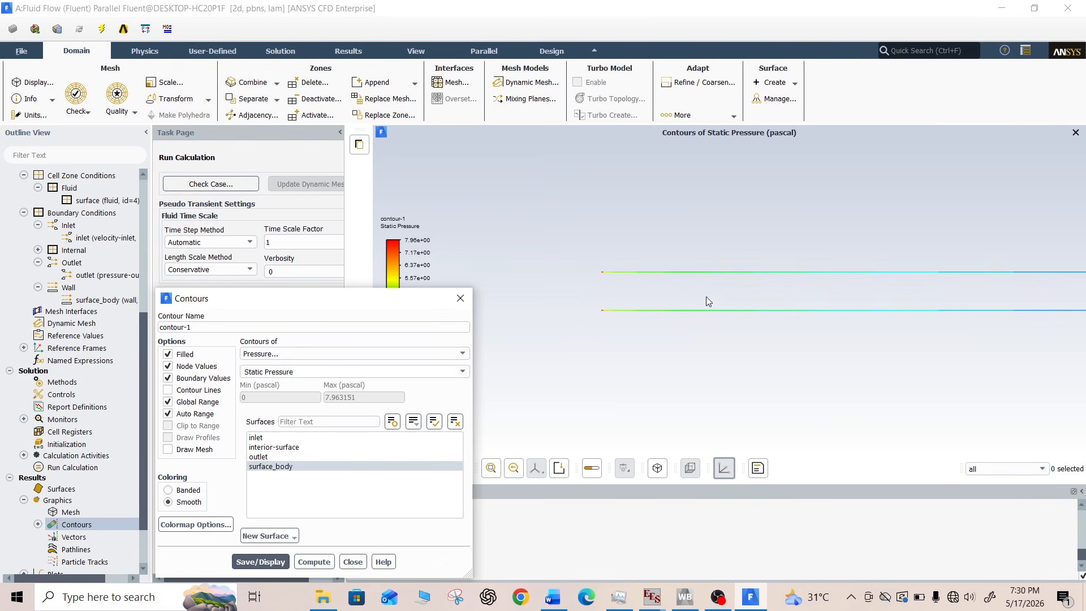
{"action": "scroll", "coordinate": [654, 307], "scroll_direction": "down", "scroll_amount": 4}
{"action": "scroll", "coordinate": [654, 304], "scroll_direction": "up", "scroll_amount": 12}
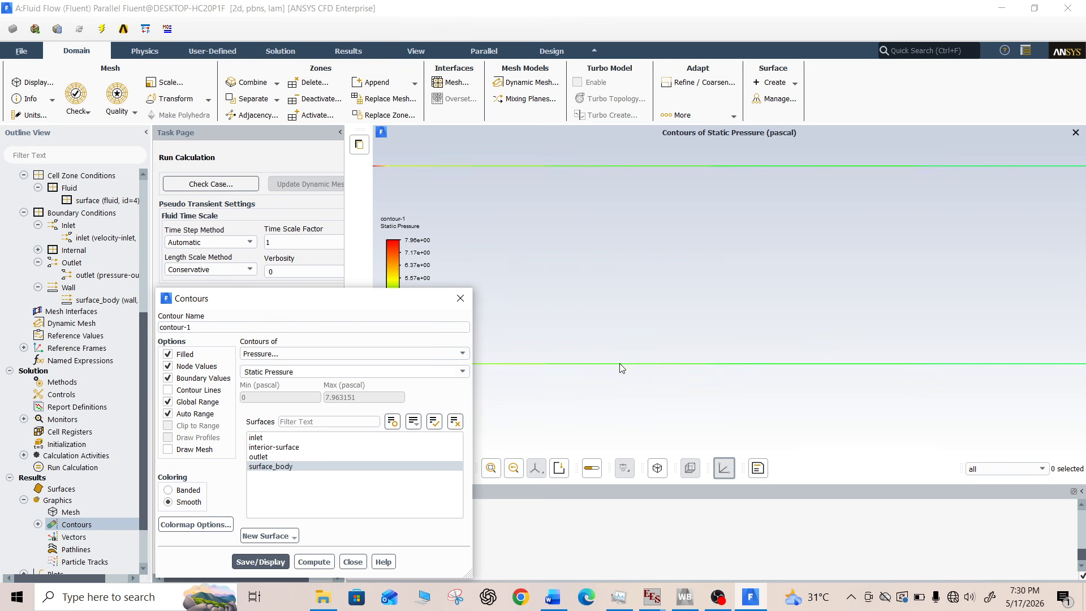
{"action": "scroll", "coordinate": [639, 331], "scroll_direction": "down", "scroll_amount": 4}
{"action": "scroll", "coordinate": [643, 323], "scroll_direction": "down", "scroll_amount": 5}
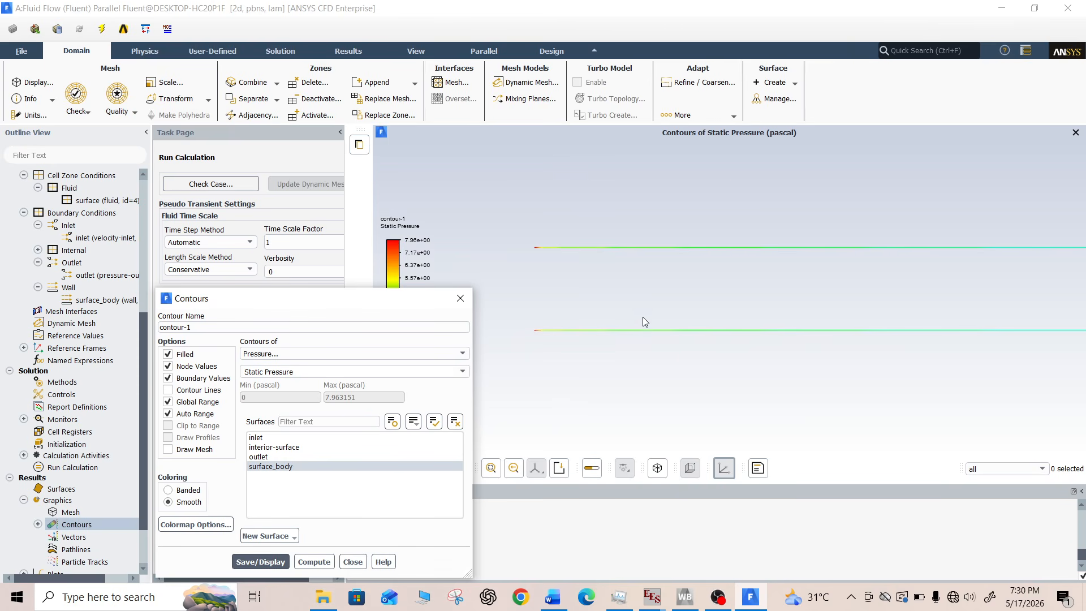
Switch contour-1 back to interior-surface only and redisplay the static pressure contour
{"action": "left_click", "coordinate": [291, 450]}
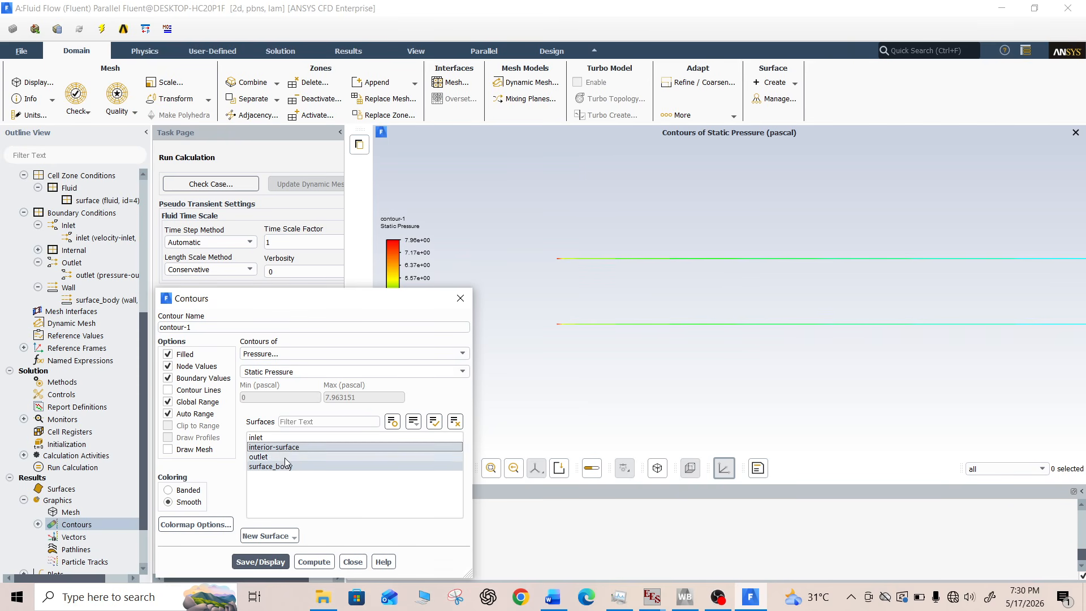
{"action": "left_click", "coordinate": [284, 468]}
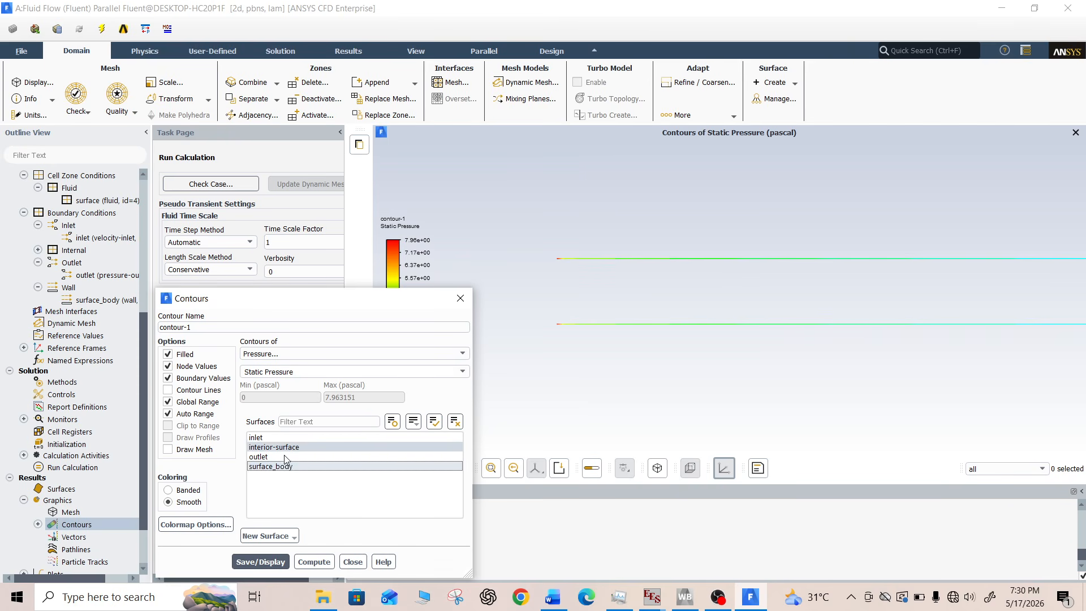
{"action": "left_click", "coordinate": [271, 562]}
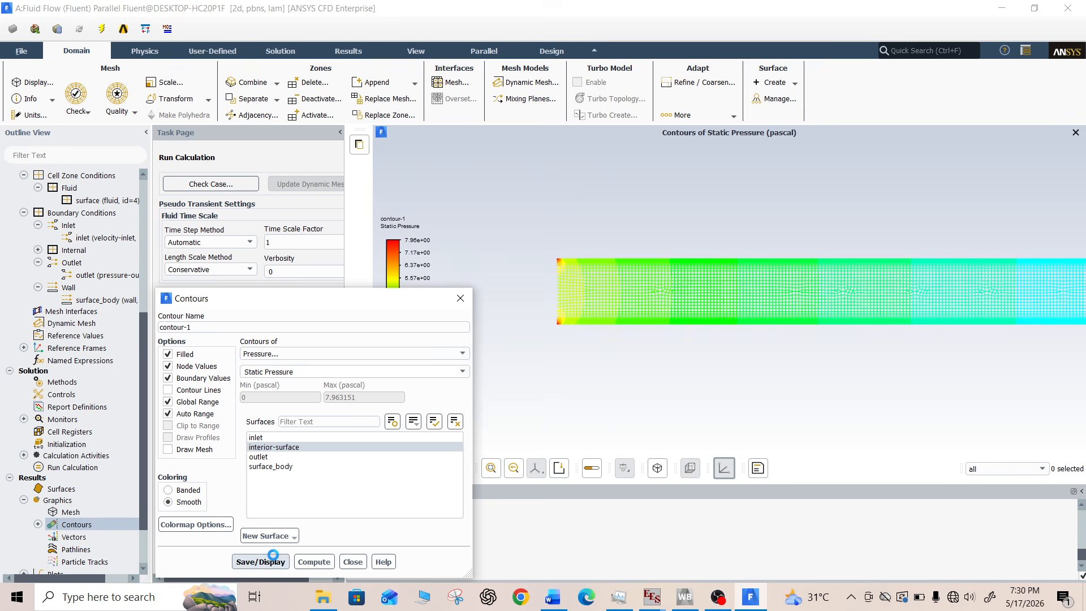
Change contour-1 to velocity magnitude on interior-surface, display it and inspect the channel
{"action": "left_click", "coordinate": [359, 353]}
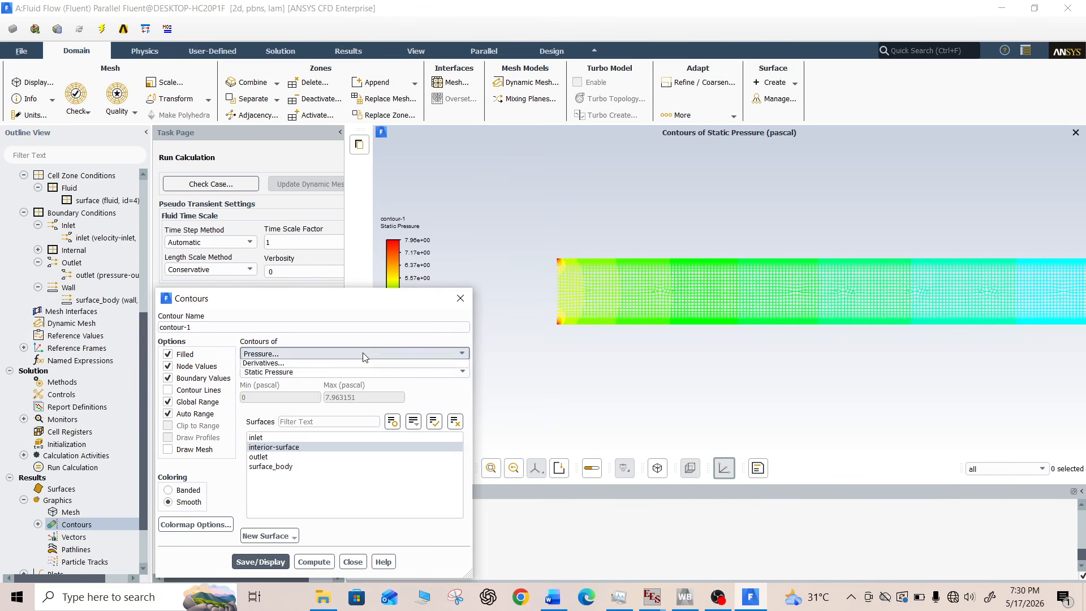
{"action": "left_click", "coordinate": [349, 383]}
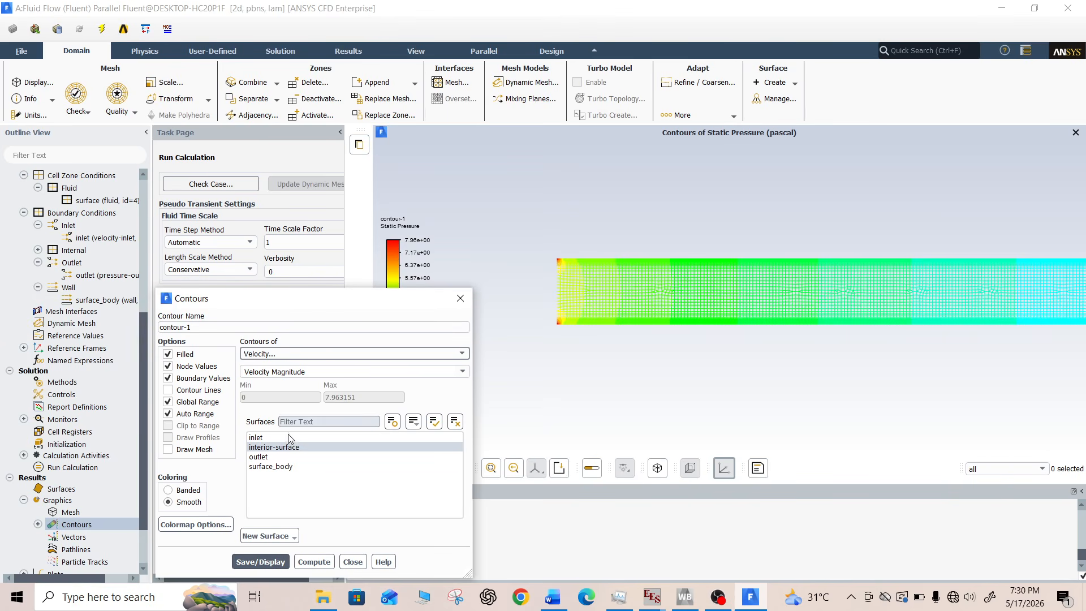
{"action": "left_click", "coordinate": [267, 560]}
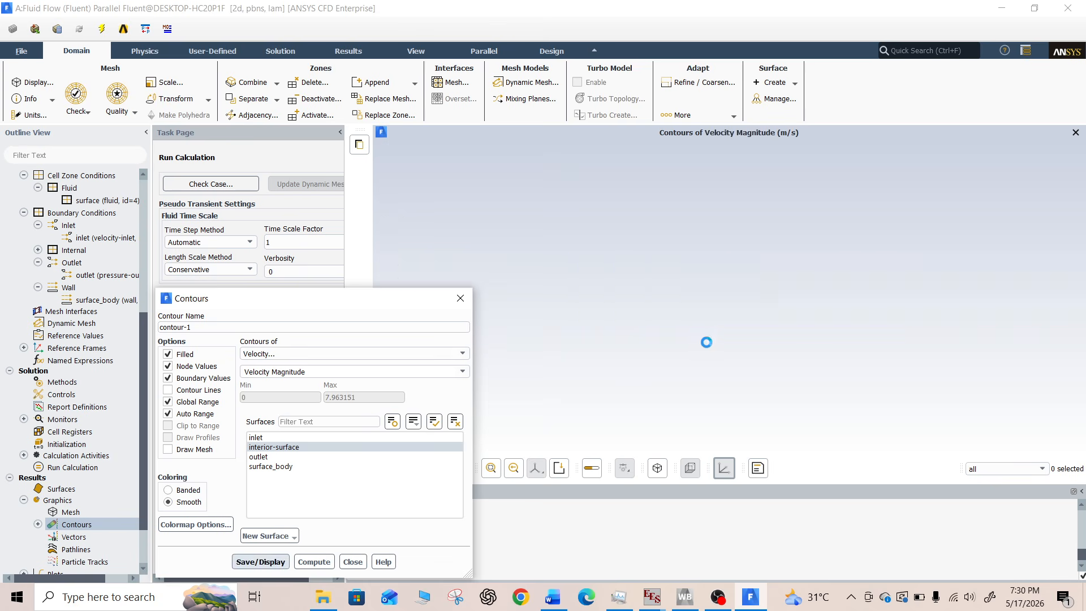
{"action": "scroll", "coordinate": [671, 275], "scroll_direction": "up", "scroll_amount": 10}
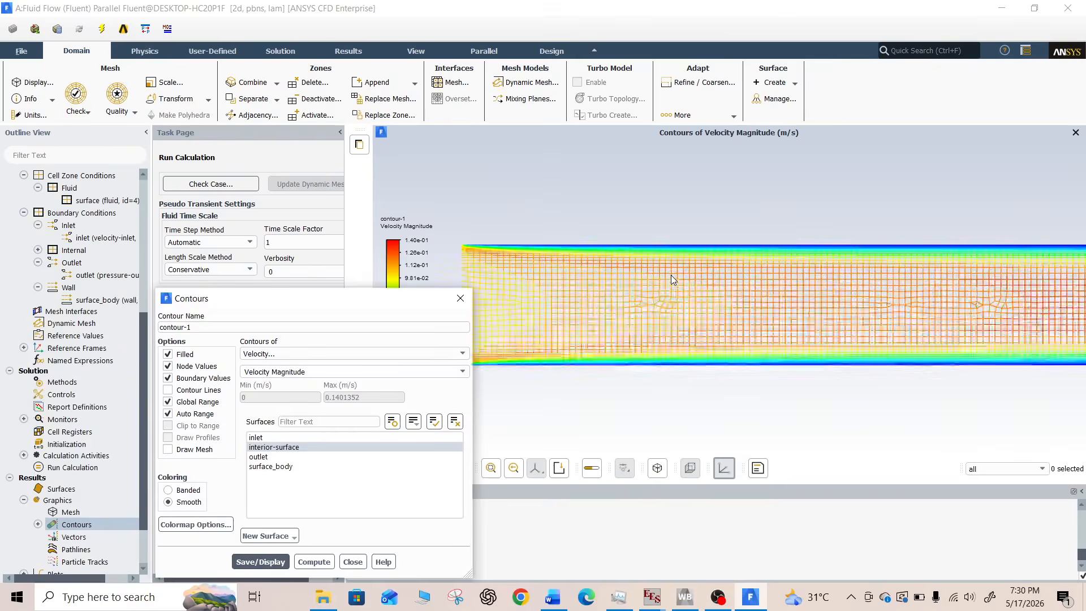
{"action": "scroll", "coordinate": [671, 277], "scroll_direction": "down", "scroll_amount": 10}
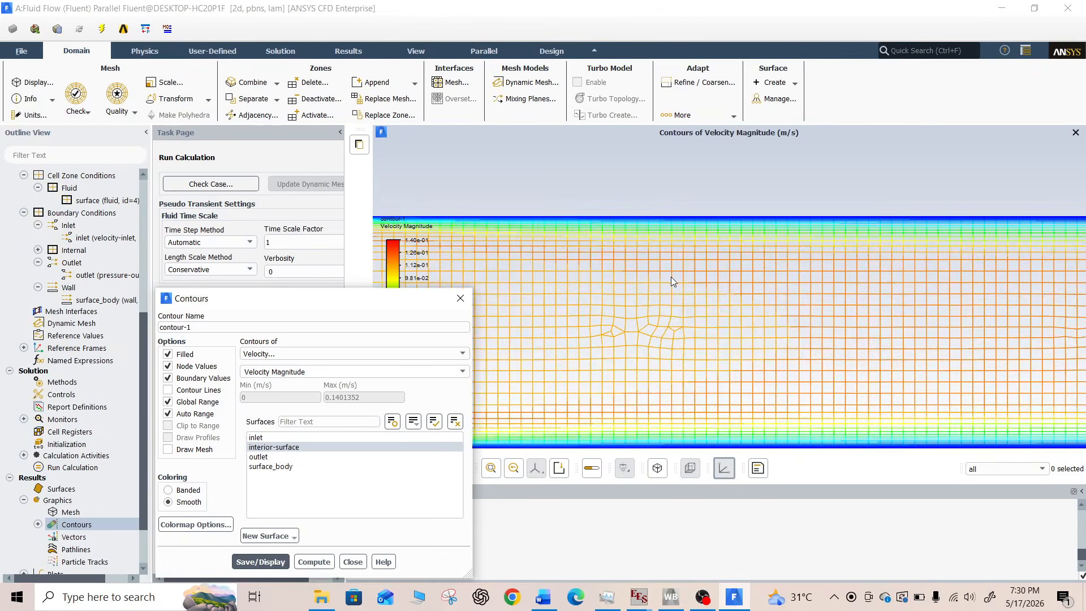
{"action": "scroll", "coordinate": [671, 277], "scroll_direction": "down", "scroll_amount": 3}
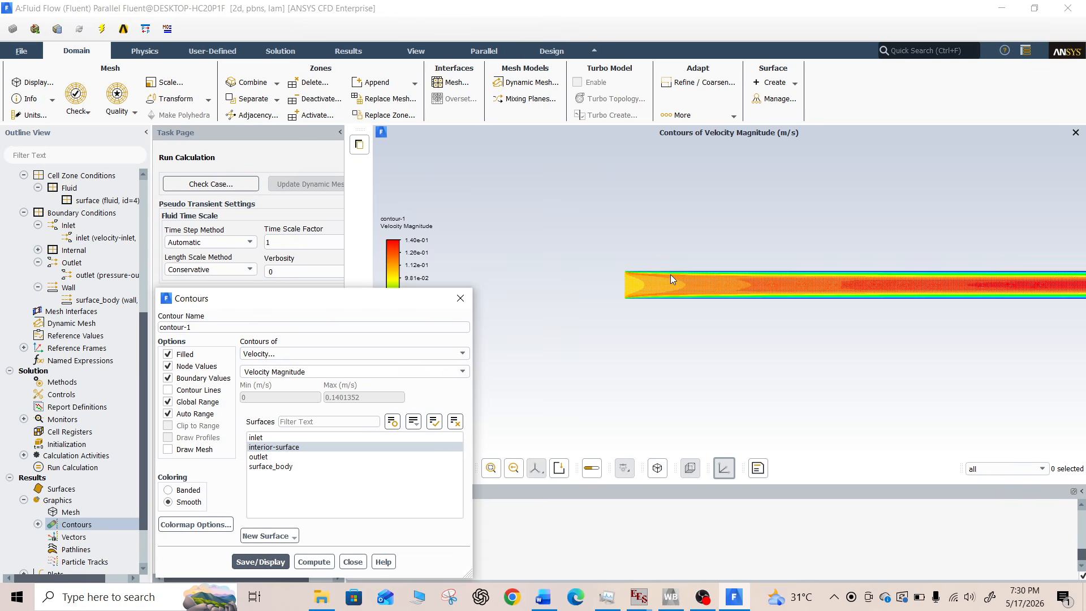
Change contour-1 to wall shear stress from the wall fluxes and display it on interior-surface
{"action": "left_click", "coordinate": [434, 354]}
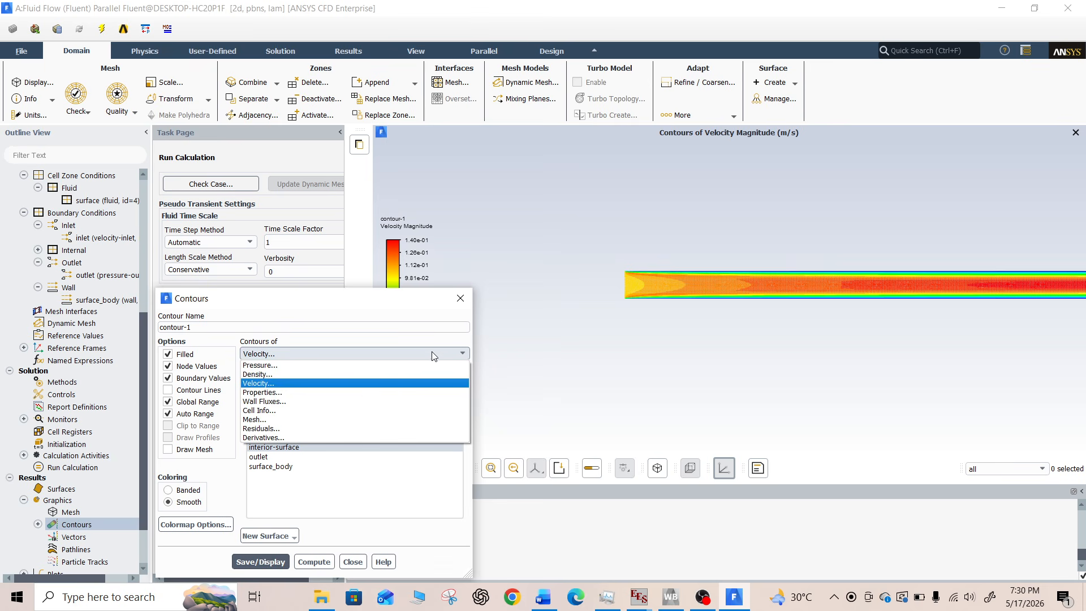
{"action": "left_click", "coordinate": [336, 401]}
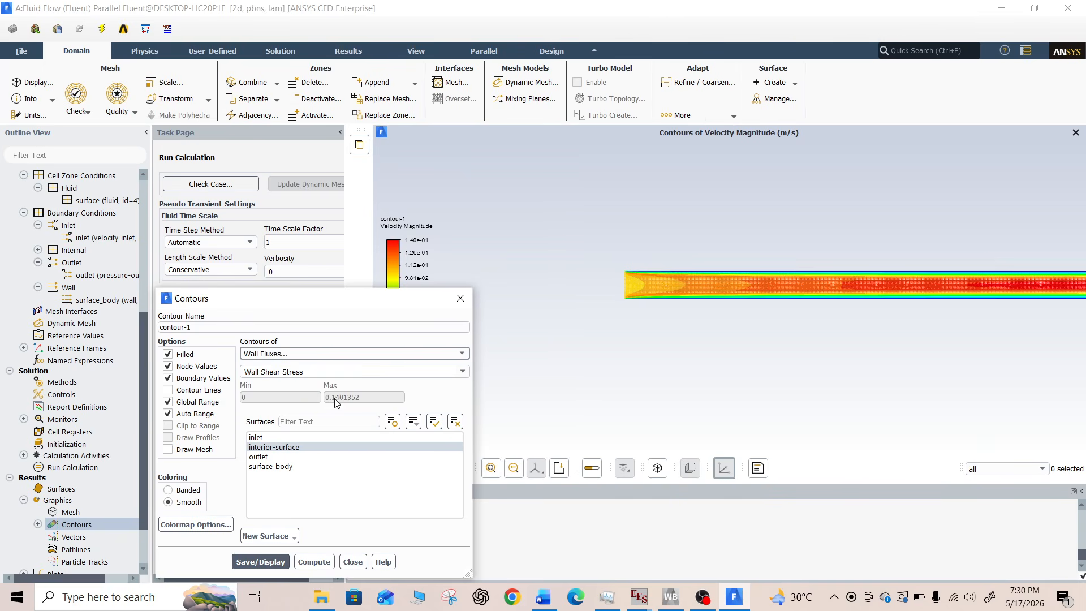
{"action": "left_click", "coordinate": [276, 559]}
{"action": "scroll", "coordinate": [707, 303], "scroll_direction": "up", "scroll_amount": 3}
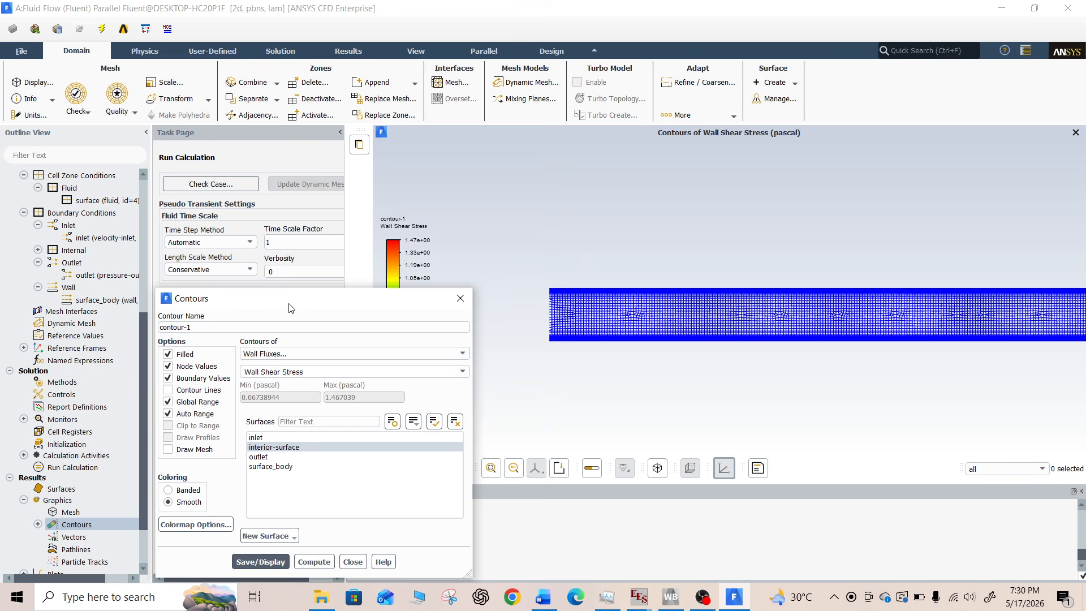
Set contour-1 back to static pressure on interior-surface and redisplay it
{"action": "left_click_drag", "start_coordinate": [292, 308], "coordinate": [201, 248]}
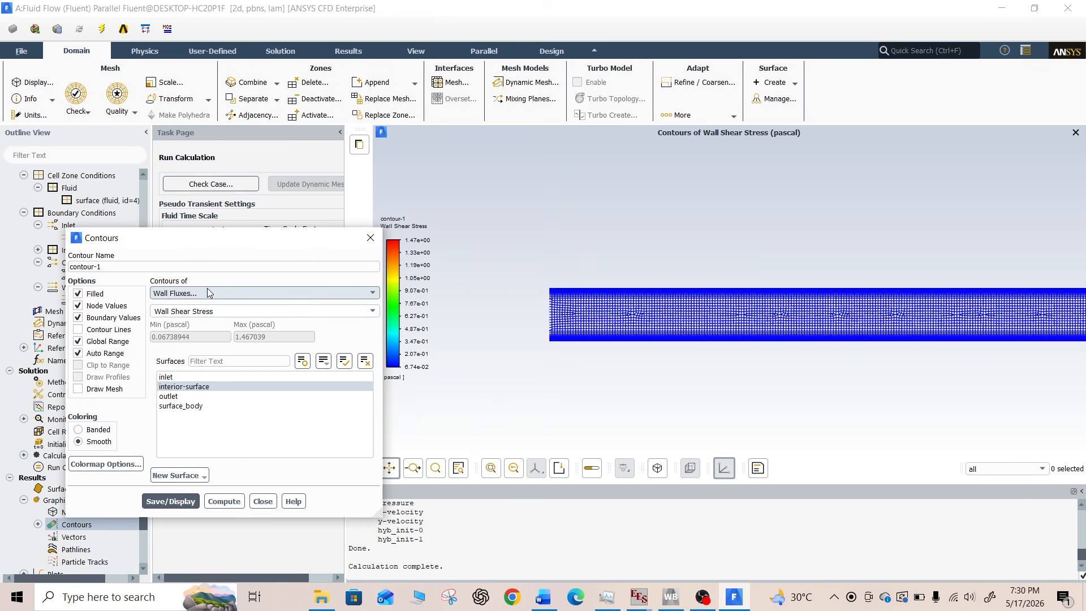
{"action": "left_click", "coordinate": [207, 293]}
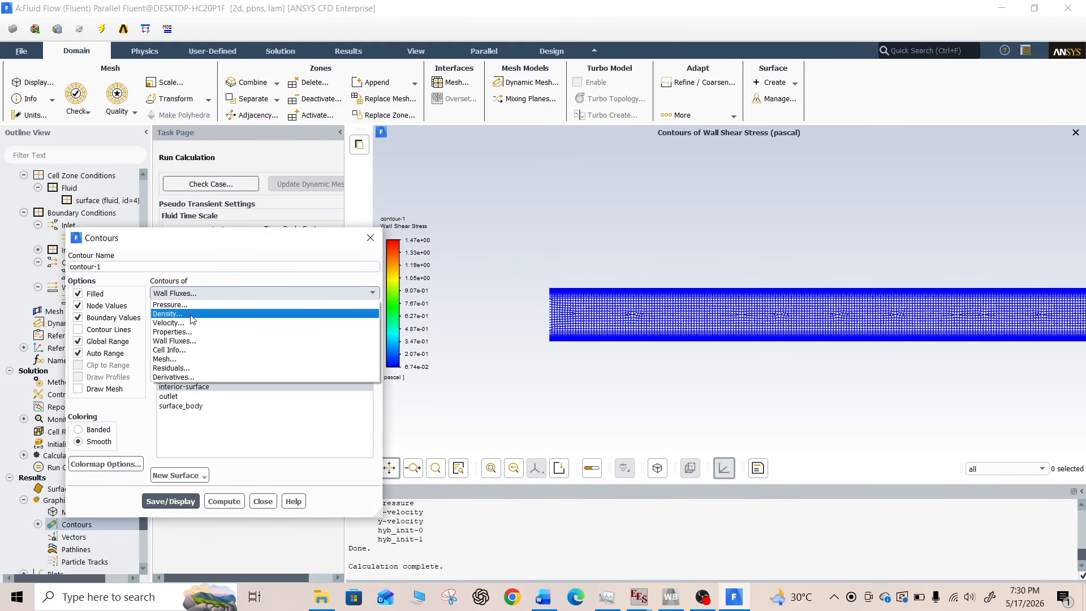
{"action": "left_click", "coordinate": [189, 304]}
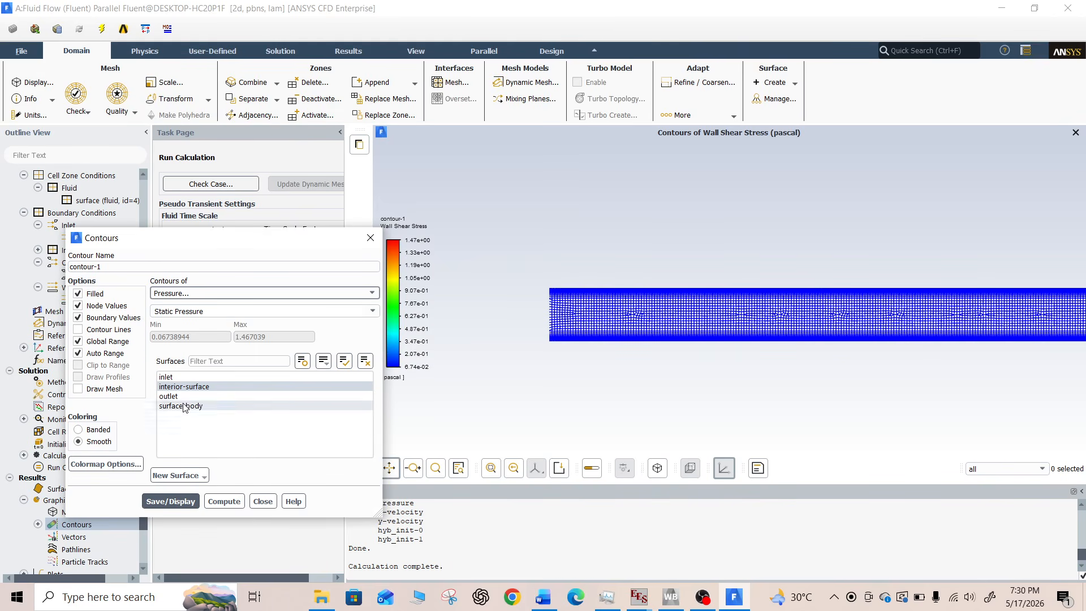
{"action": "left_click", "coordinate": [171, 501]}
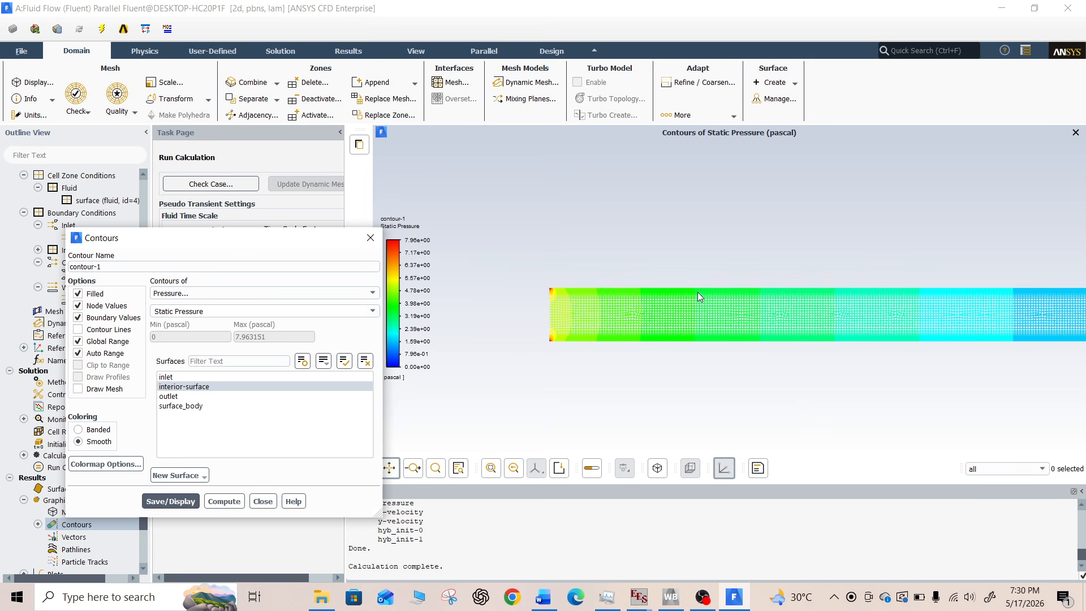
Examine the static pressure distribution along the channel from inlet to outlet against the colour scale, and close the contour settings
{"action": "scroll", "coordinate": [602, 295], "scroll_direction": "up", "scroll_amount": 5}
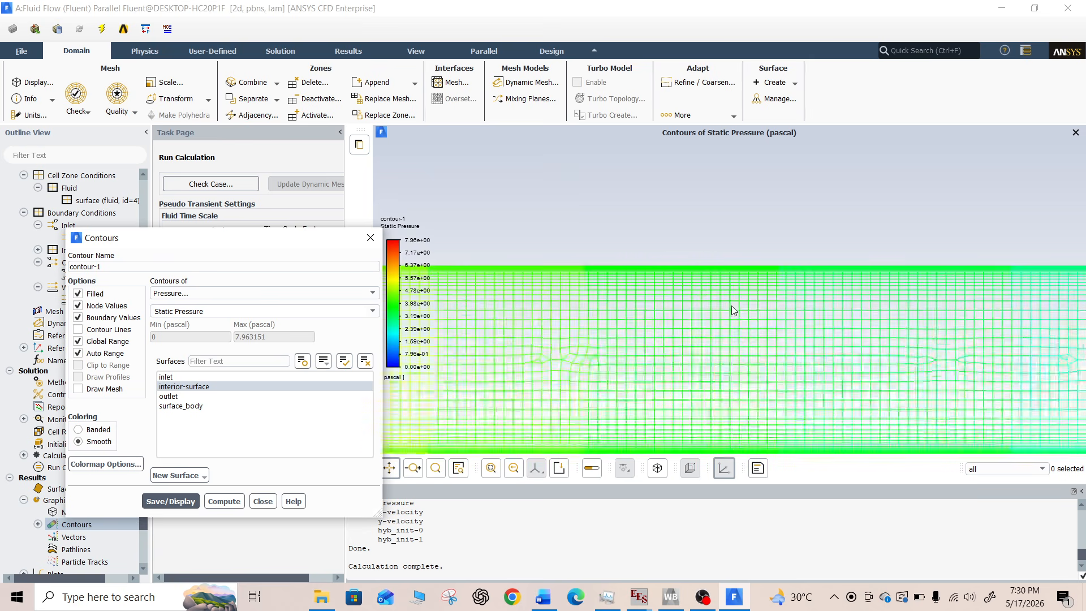
{"action": "scroll", "coordinate": [732, 307], "scroll_direction": "down", "scroll_amount": 8}
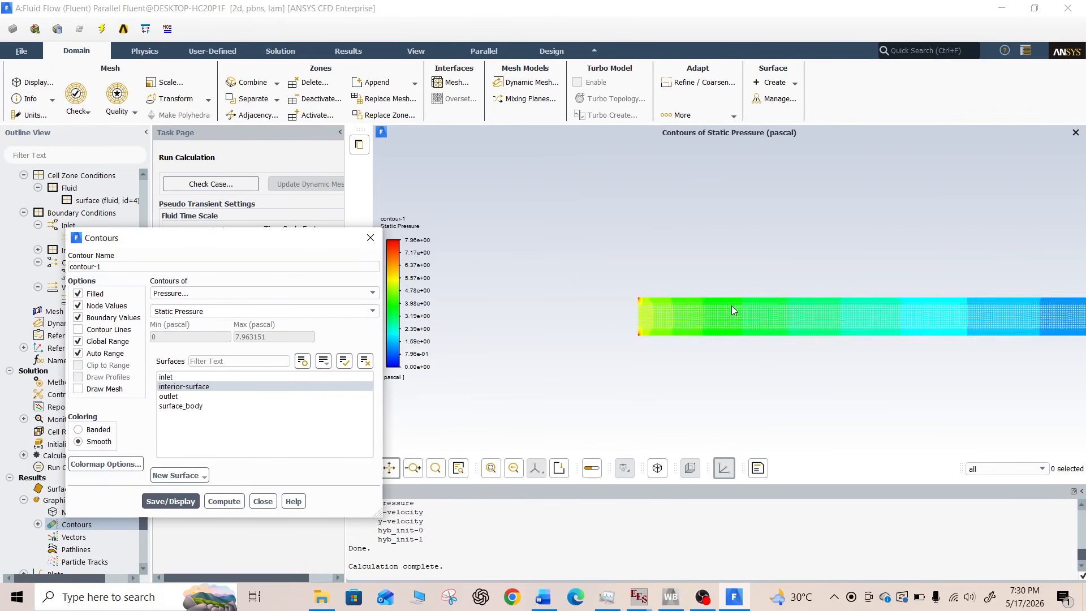
{"action": "scroll", "coordinate": [735, 313], "scroll_direction": "up", "scroll_amount": 2}
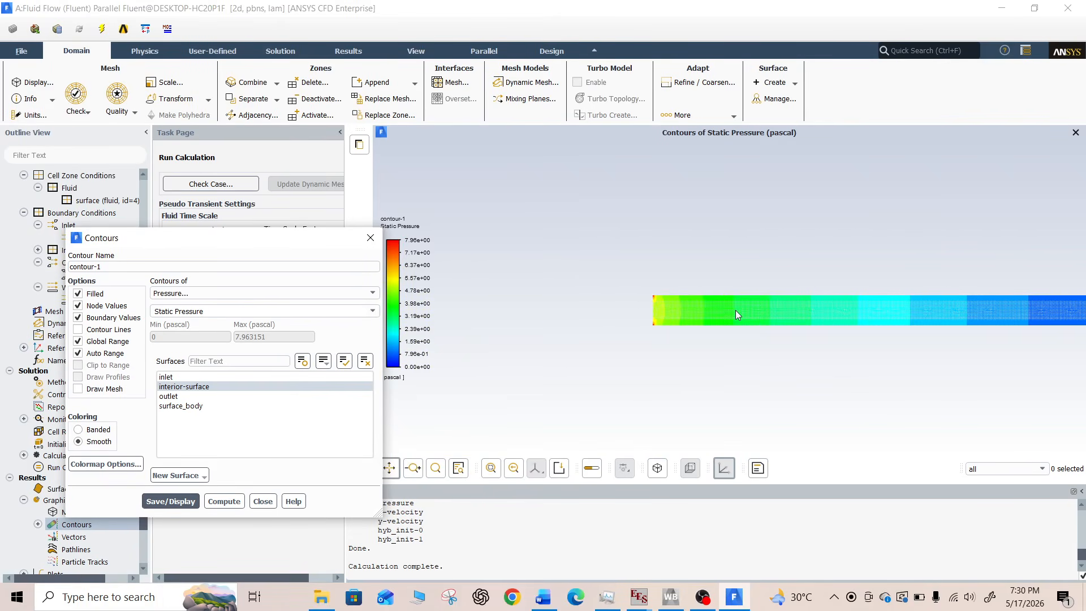
{"action": "left_click", "coordinate": [576, 428]}
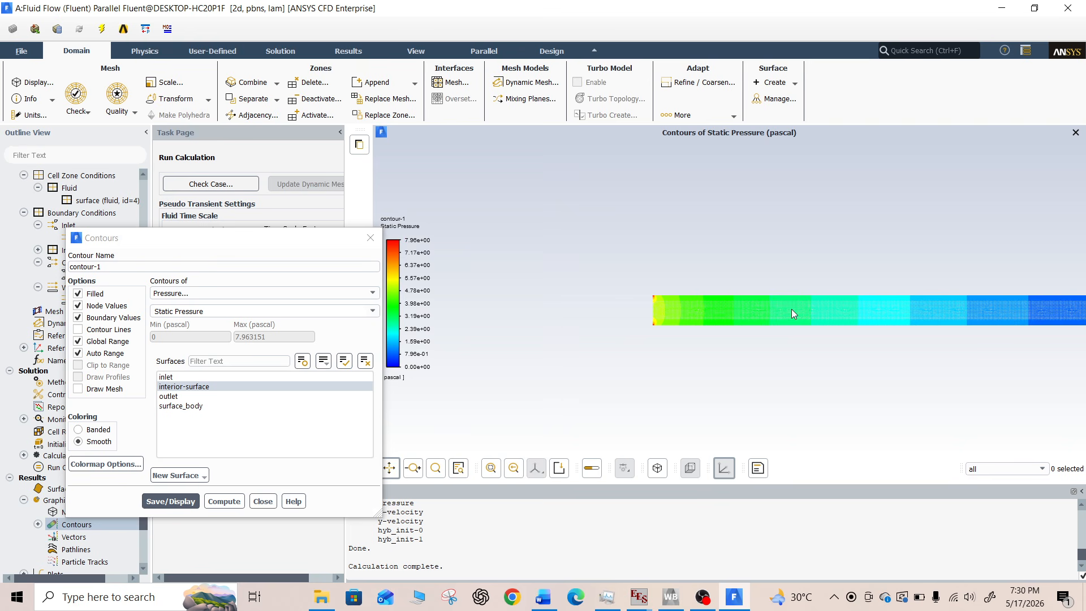
{"action": "left_click", "coordinate": [239, 250]}
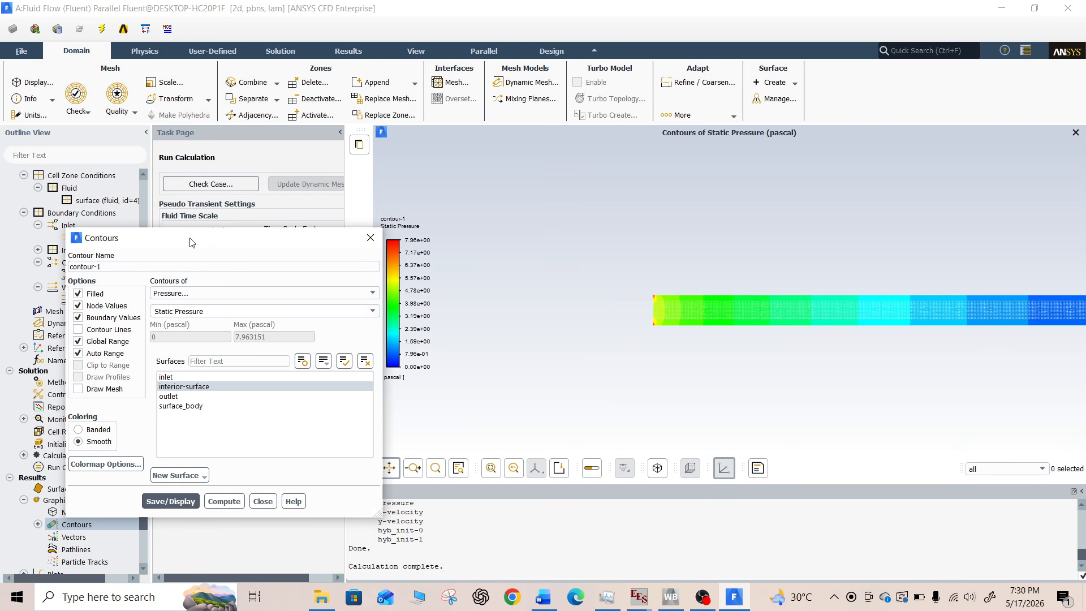
{"action": "left_click_drag", "start_coordinate": [194, 241], "coordinate": [138, 252]}
{"action": "left_click_drag", "start_coordinate": [851, 297], "coordinate": [597, 331]}
{"action": "scroll", "coordinate": [606, 334], "scroll_direction": "up", "scroll_amount": 2}
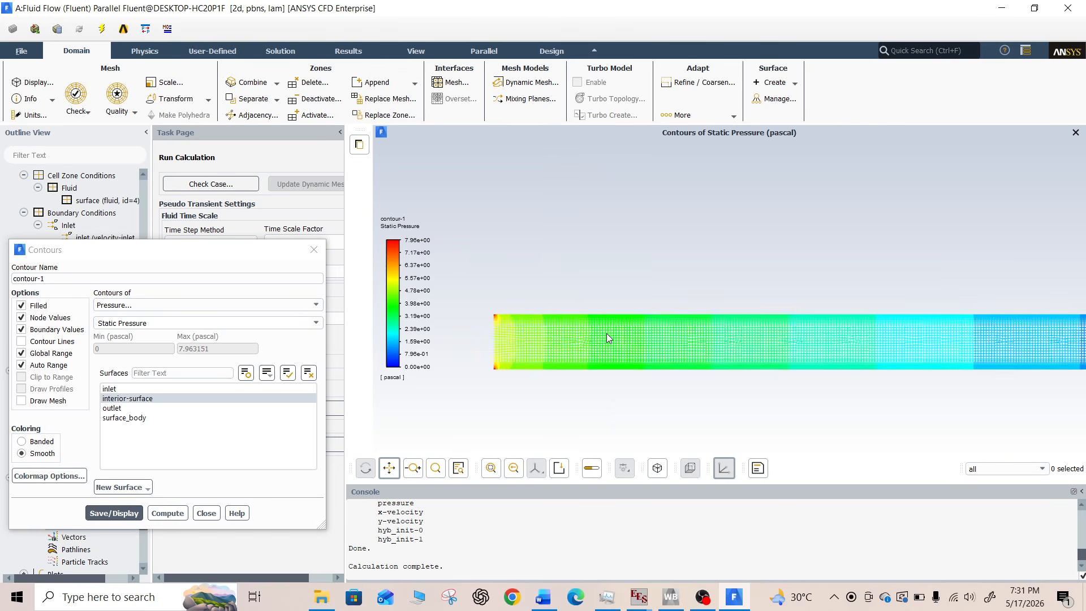
{"action": "scroll", "coordinate": [531, 324], "scroll_direction": "up", "scroll_amount": 2}
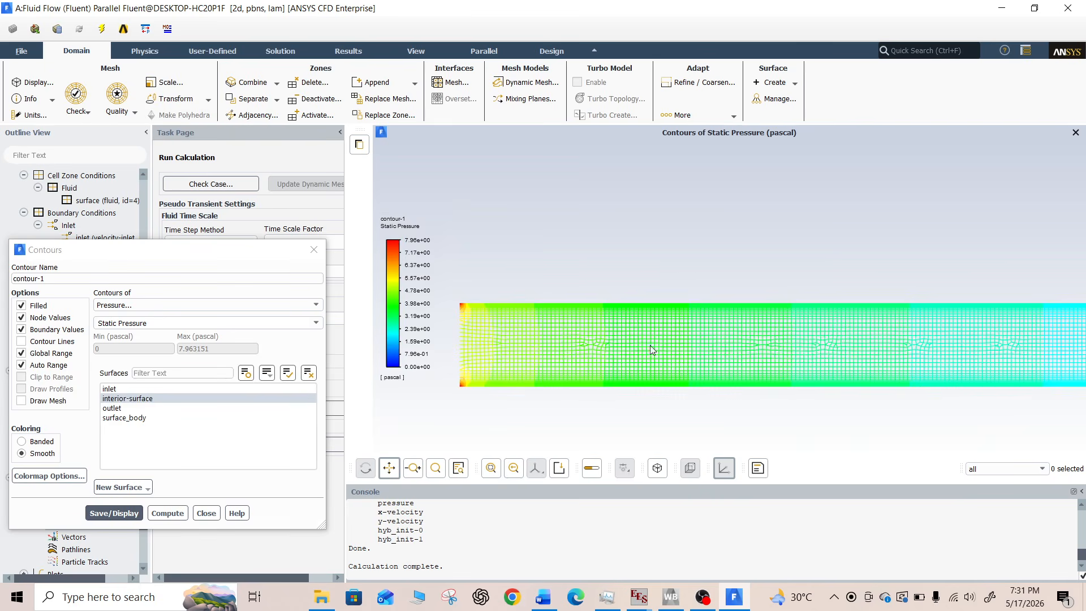
{"action": "scroll", "coordinate": [911, 356], "scroll_direction": "up", "scroll_amount": 2}
{"action": "scroll", "coordinate": [911, 356], "scroll_direction": "down", "scroll_amount": 4}
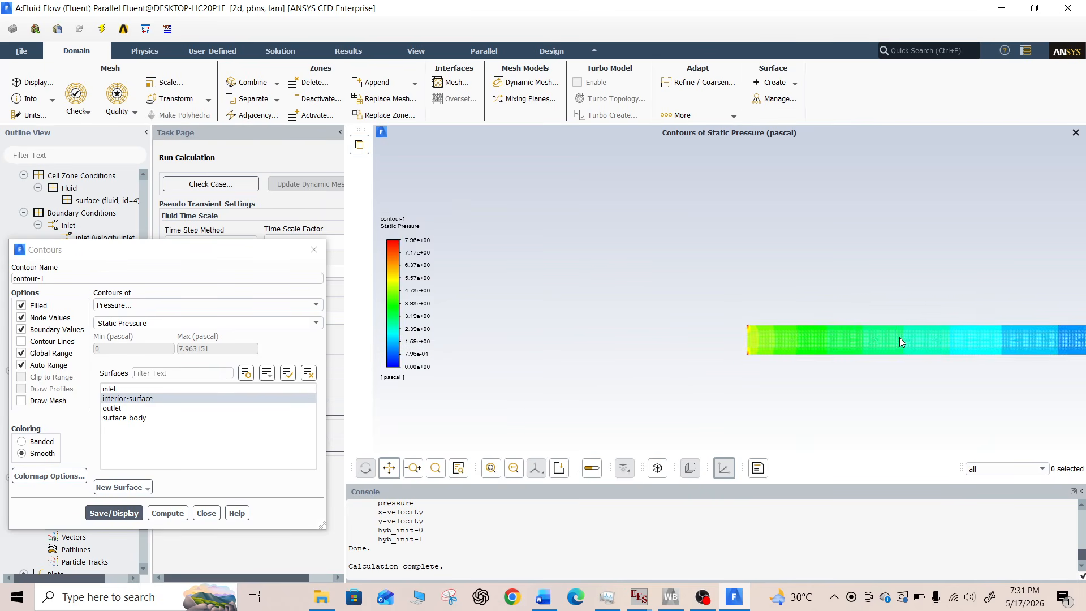
{"action": "left_click_drag", "start_coordinate": [778, 352], "coordinate": [462, 367]}
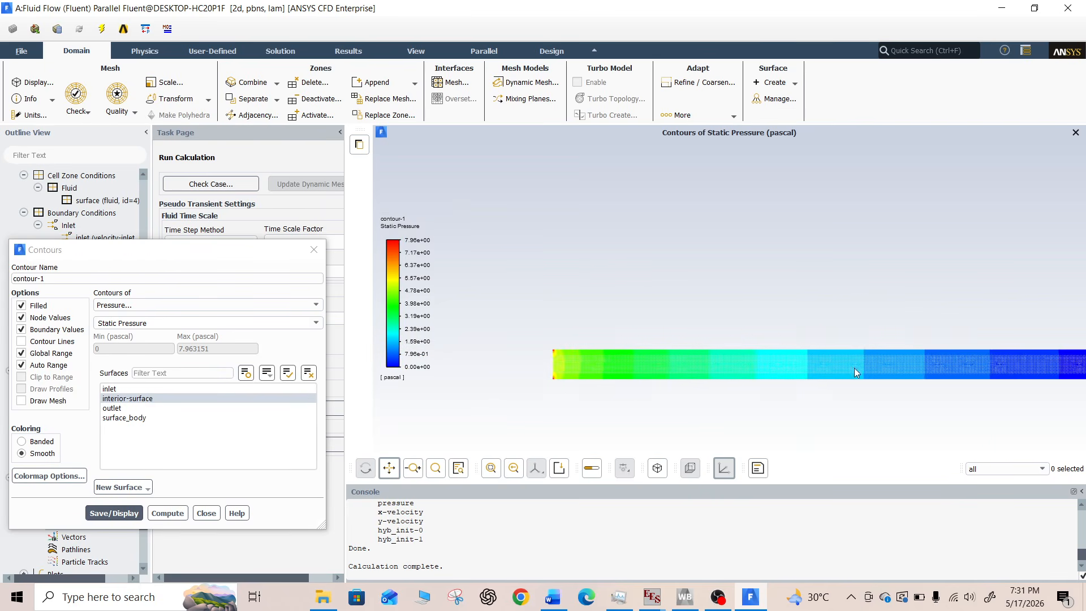
{"action": "left_click_drag", "start_coordinate": [854, 368], "coordinate": [687, 372]}
{"action": "scroll", "coordinate": [1083, 374], "scroll_direction": "down", "scroll_amount": 2}
{"action": "scroll", "coordinate": [1083, 374], "scroll_direction": "up", "scroll_amount": 3}
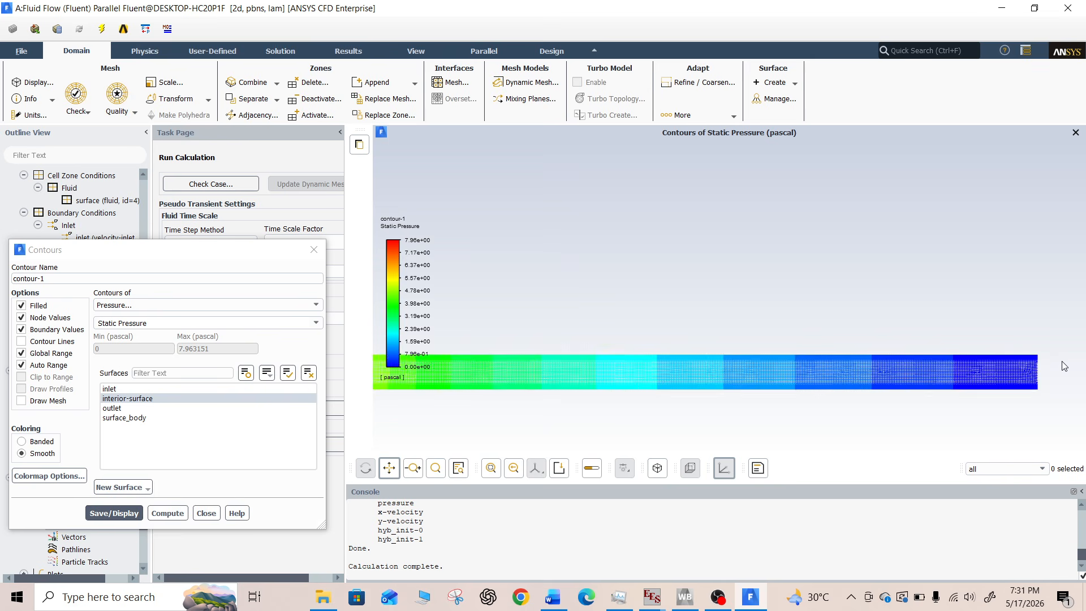
{"action": "scroll", "coordinate": [633, 341], "scroll_direction": "down", "scroll_amount": 1}
{"action": "scroll", "coordinate": [545, 356], "scroll_direction": "down", "scroll_amount": 3}
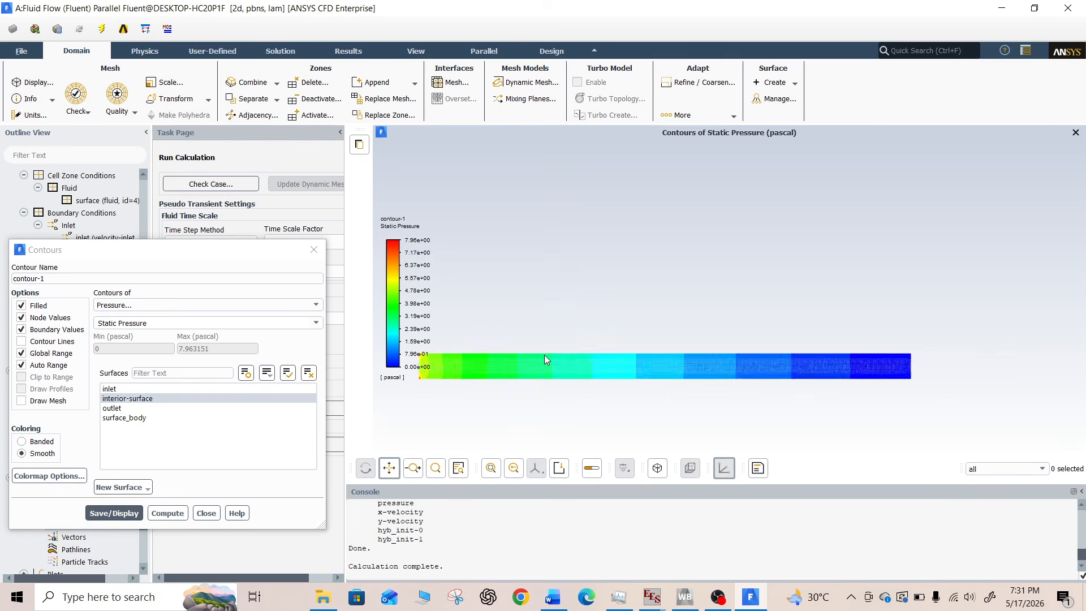
{"action": "left_click_drag", "start_coordinate": [528, 358], "coordinate": [596, 360]}
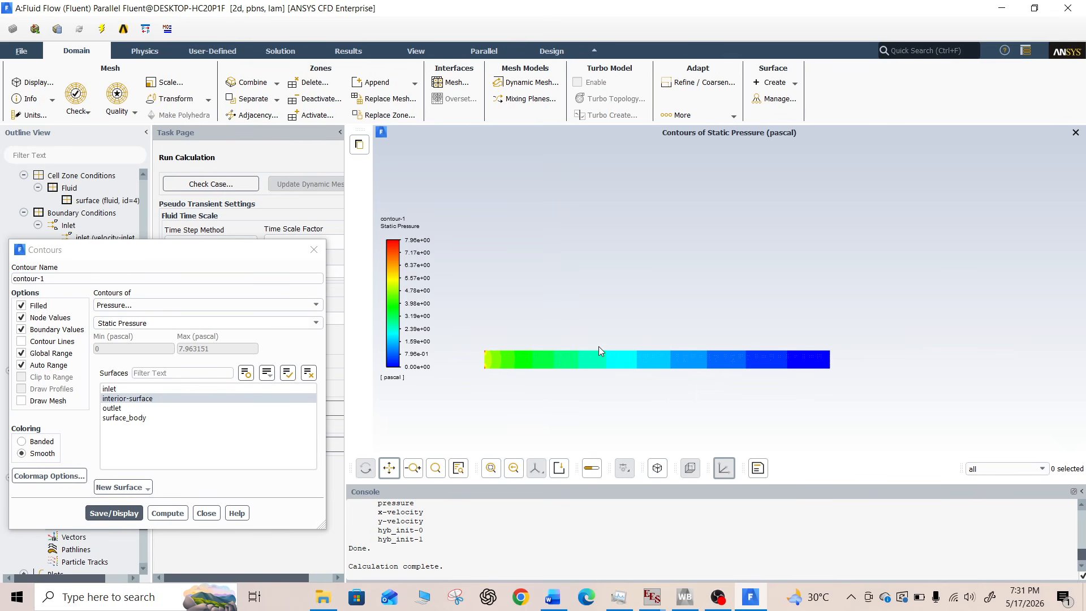
{"action": "scroll", "coordinate": [599, 346], "scroll_direction": "up", "scroll_amount": 2}
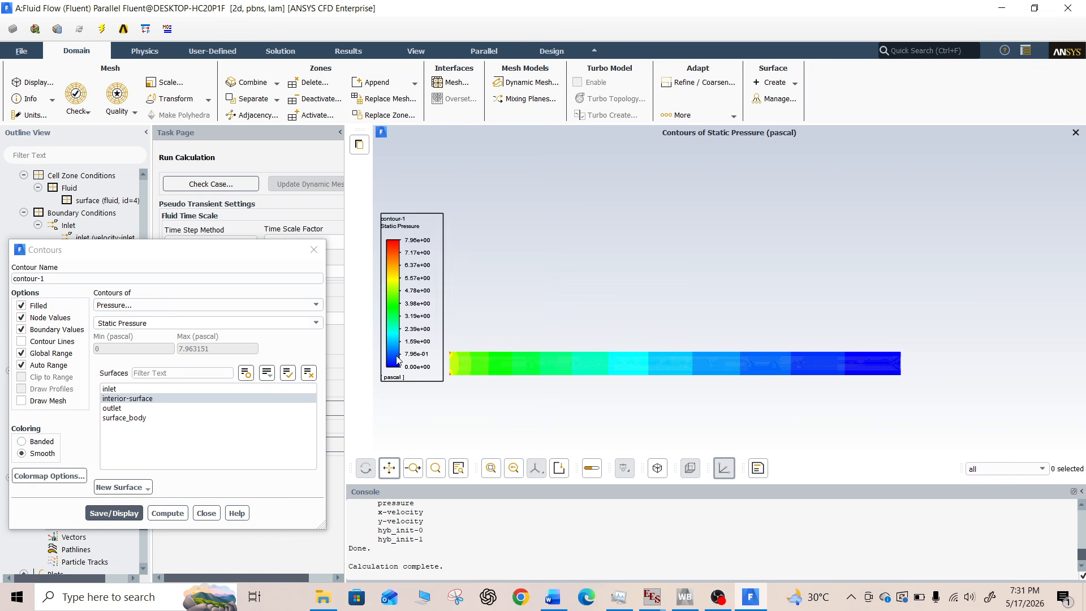
{"action": "left_click", "coordinate": [205, 513]}
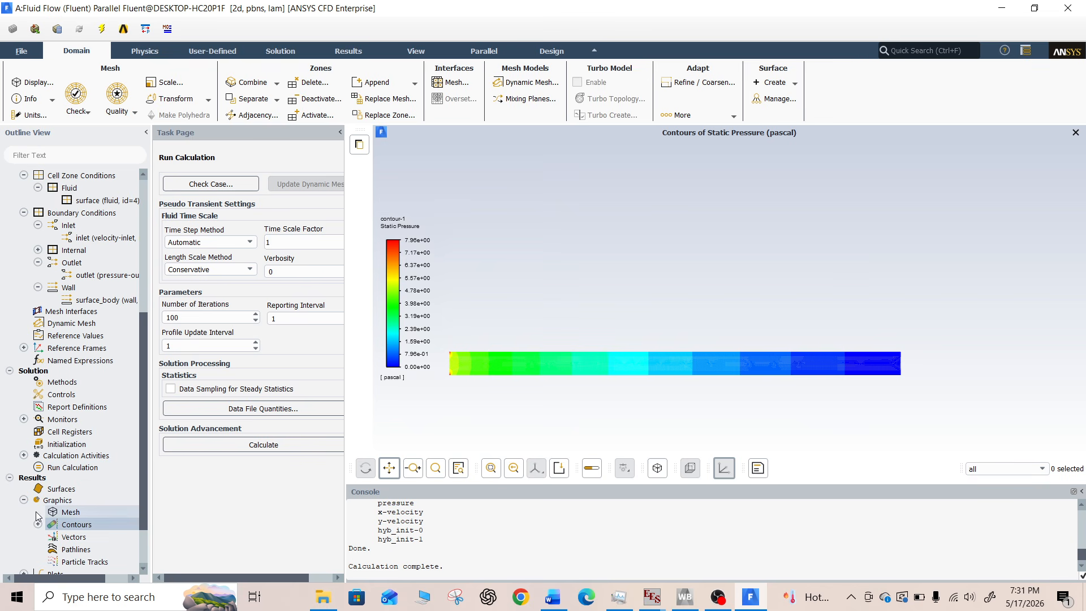
Start a new line surface under the results surfaces and set its end point x1 to 0.1 m
{"action": "left_click", "coordinate": [47, 490]}
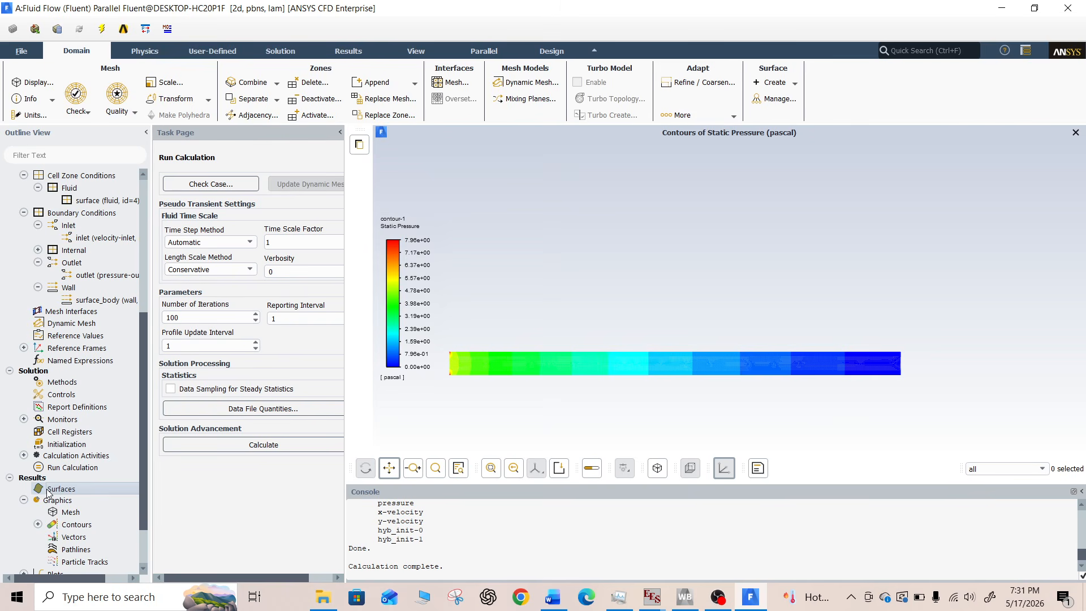
{"action": "right_click", "coordinate": [74, 495]}
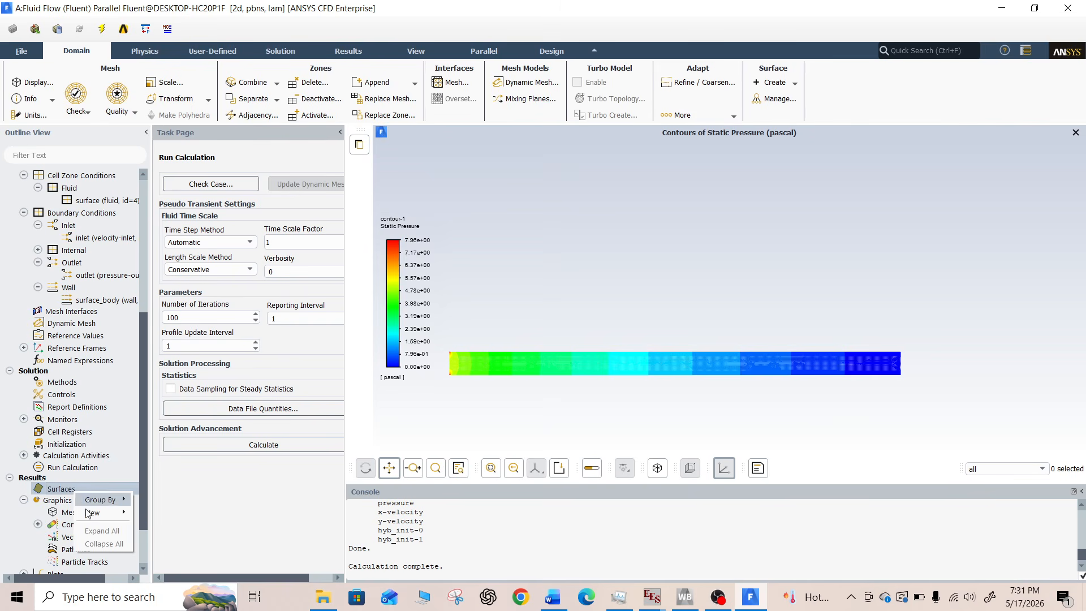
{"action": "mouse_move", "coordinate": [95, 512]}
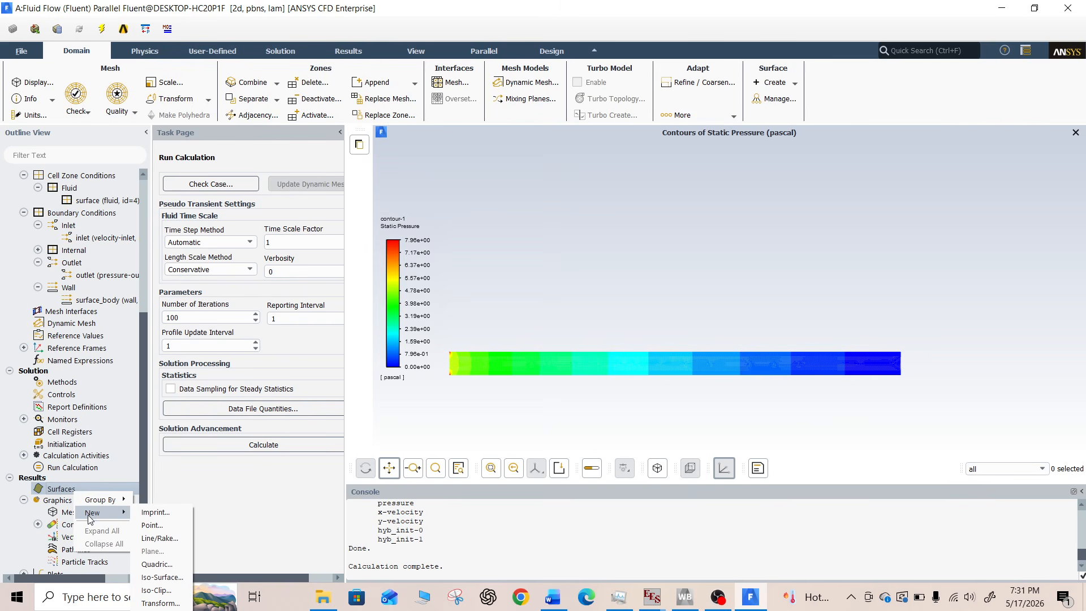
{"action": "left_click", "coordinate": [158, 538]}
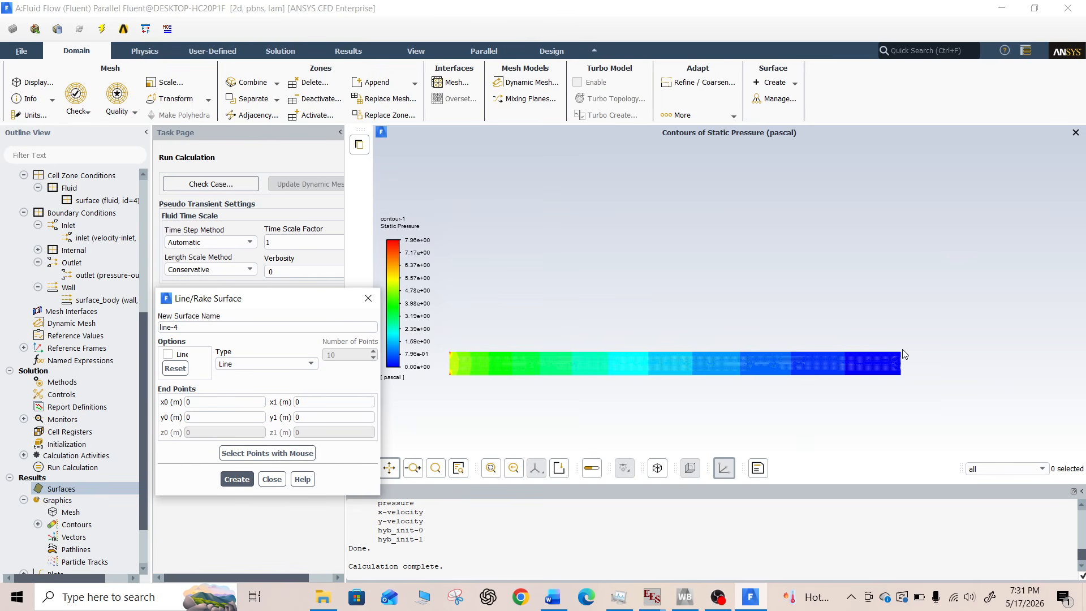
{"action": "left_click", "coordinate": [308, 403]}
{"action": "type", "text": "1"}
Replace the default name of the new line surface with a
{"action": "left_click", "coordinate": [183, 327]}
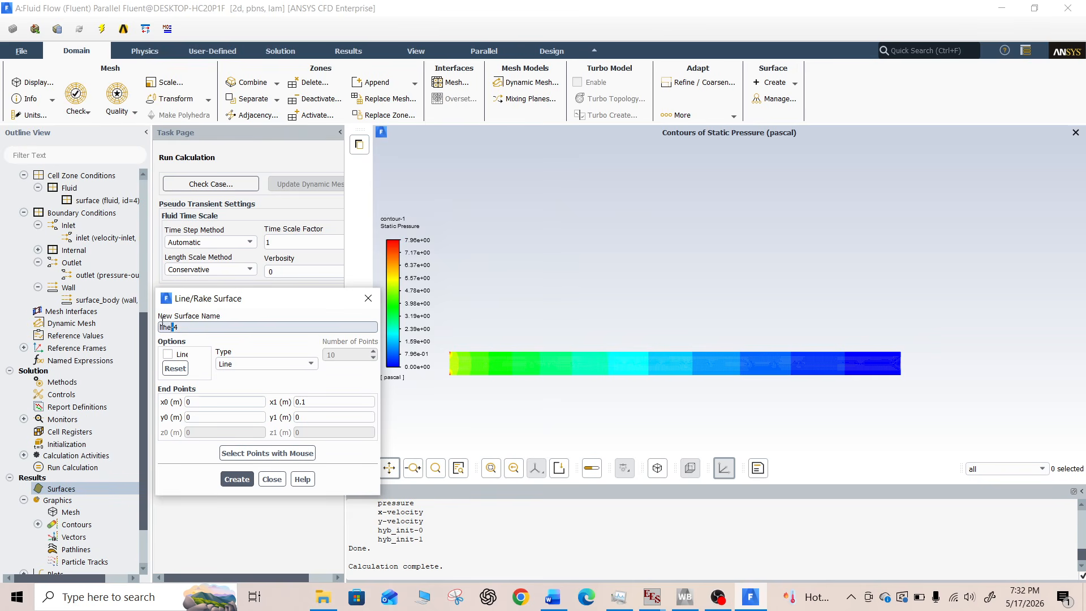
{"action": "left_click_drag", "start_coordinate": [163, 320], "coordinate": [147, 323]}
{"action": "left_click", "coordinate": [226, 326]}
{"action": "key", "text": "BackSpace"}
{"action": "key", "text": "BackSpace"}
{"action": "key", "text": "BackSpace"}
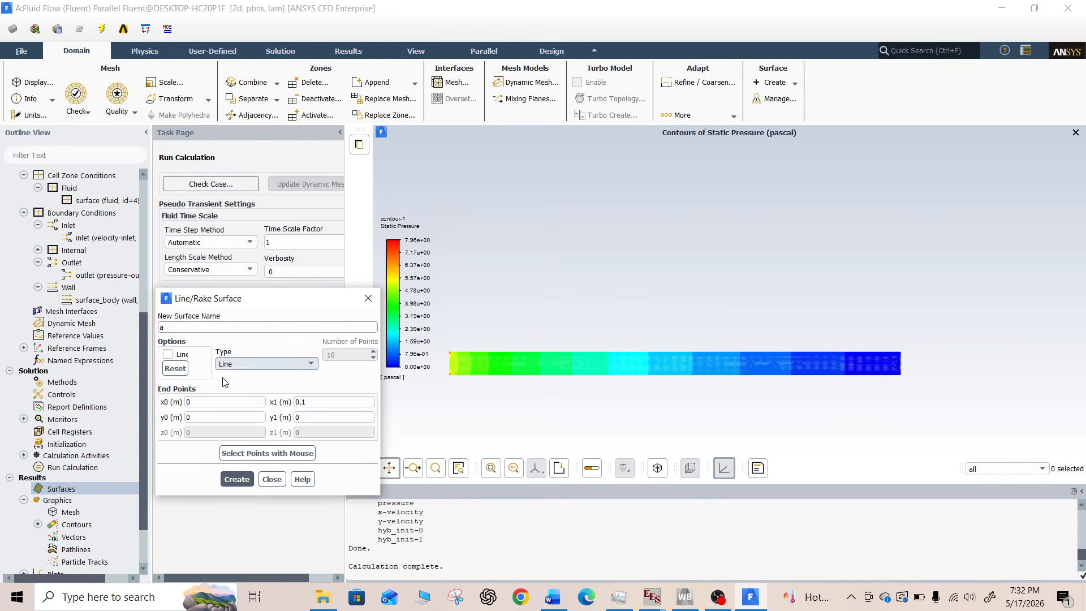
Set the end point y1 to 0.01 m and create line surface a
{"action": "left_click", "coordinate": [310, 417]}
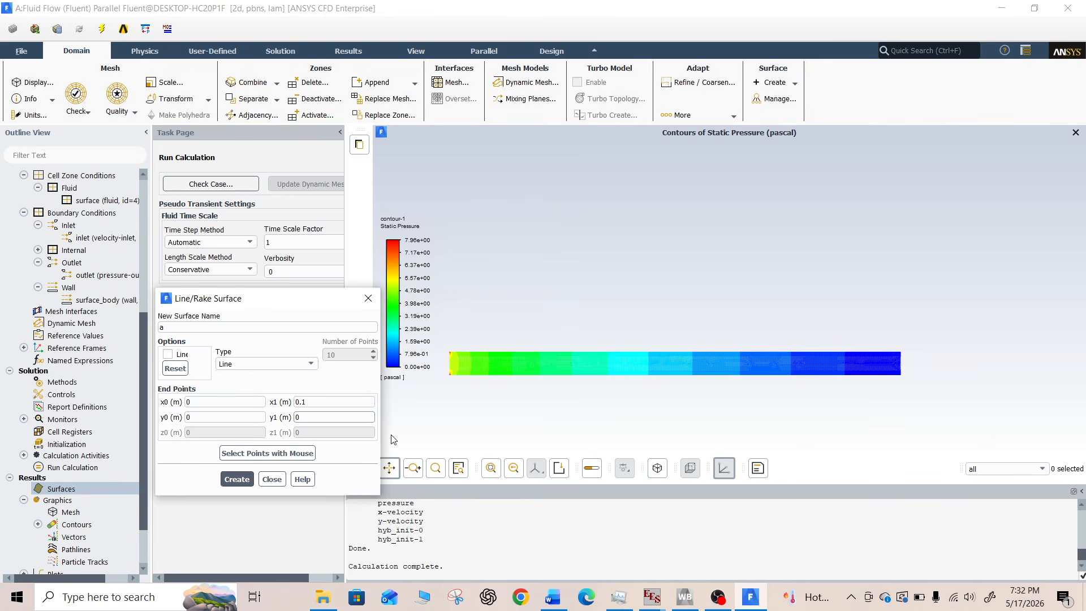
{"action": "type", "text": "01"}
{"action": "left_click", "coordinate": [241, 480]}
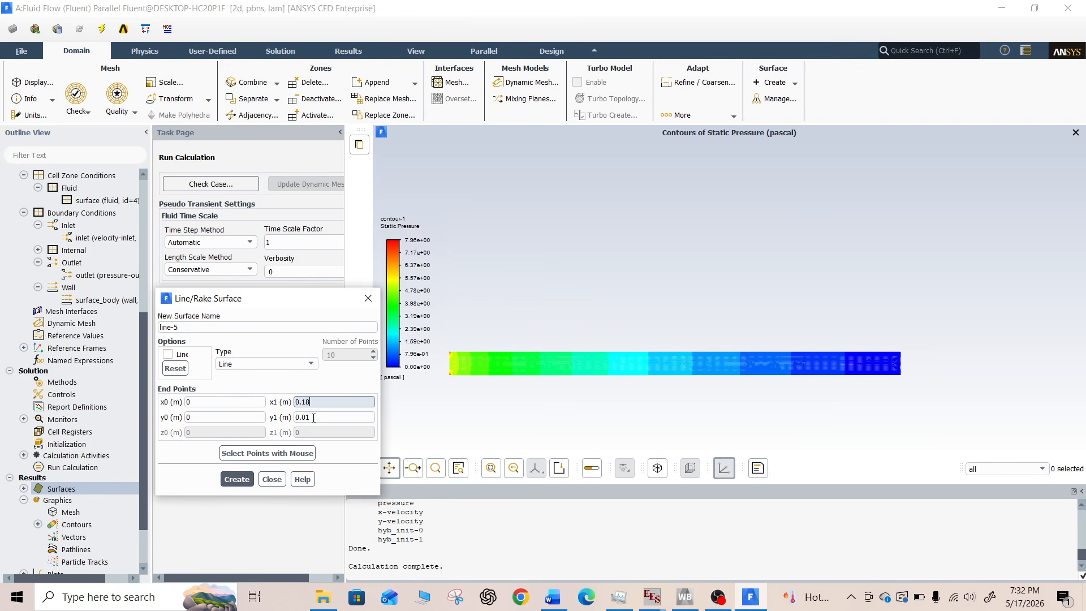
Name the second line surface b, create it, and close the line surface settings
{"action": "left_click_drag", "start_coordinate": [181, 328], "coordinate": [148, 329]}
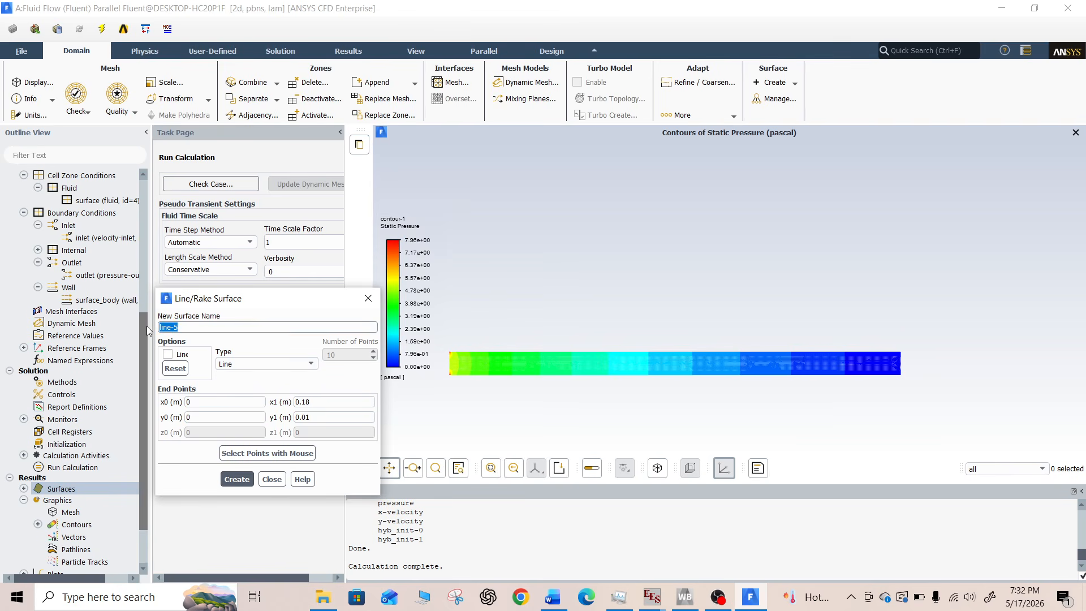
{"action": "type", "text": "b"}
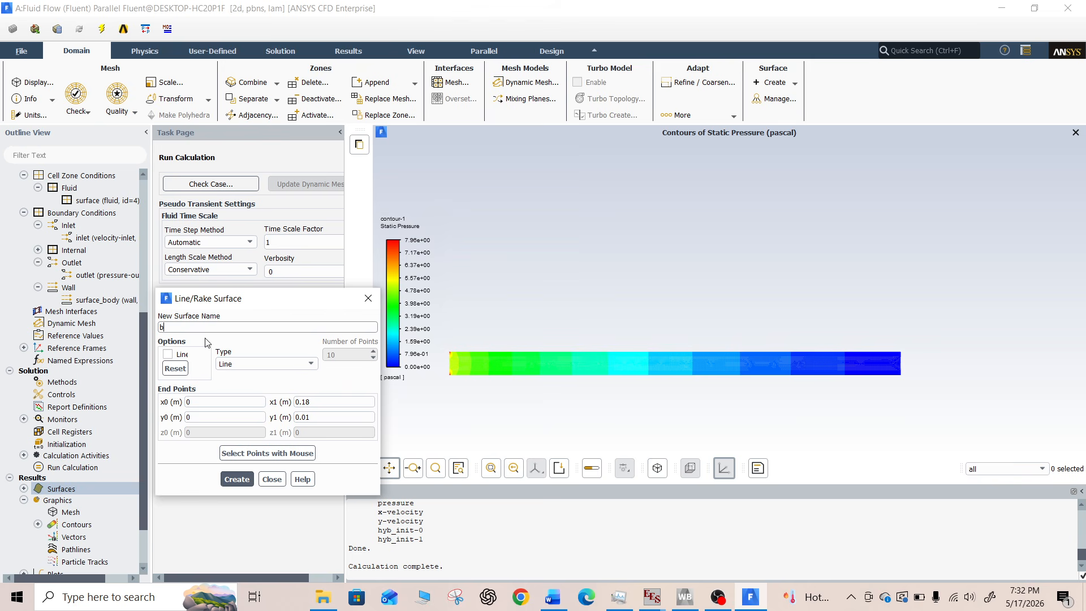
{"action": "left_click", "coordinate": [238, 481]}
{"action": "left_click", "coordinate": [271, 483]}
Start a new XY plot under the results plots with X Velocity as its Y axis function
{"action": "scroll", "coordinate": [94, 495], "scroll_direction": "down", "scroll_amount": 2}
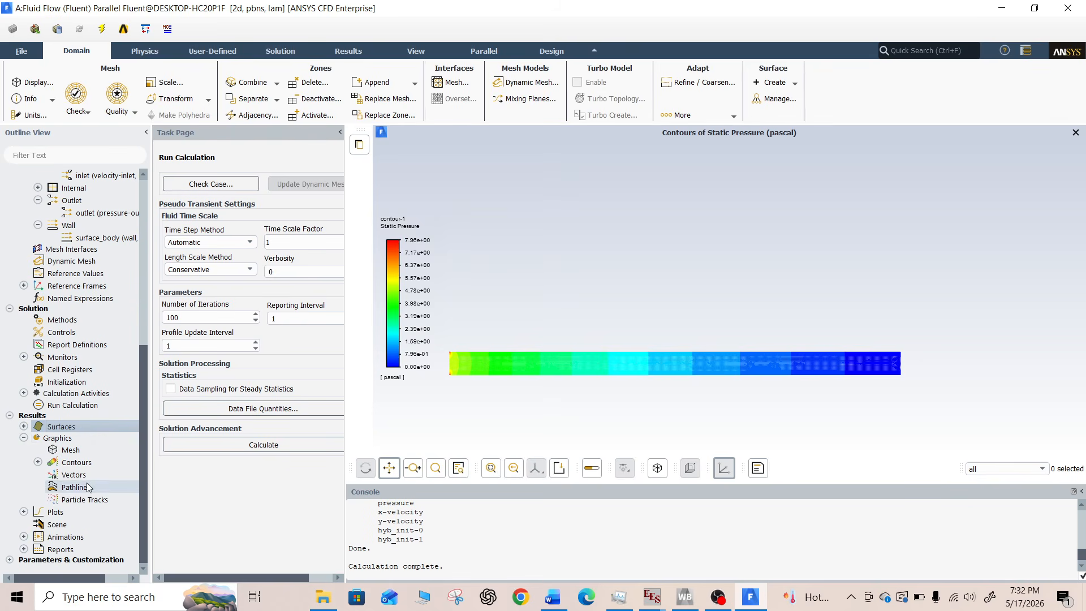
{"action": "left_click", "coordinate": [23, 513]}
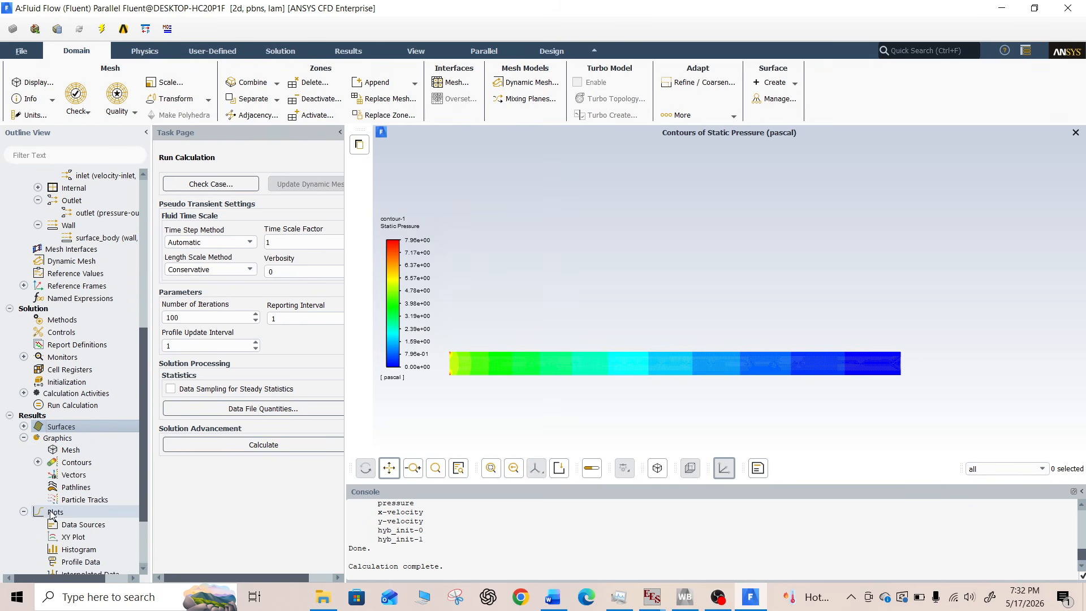
{"action": "scroll", "coordinate": [85, 514], "scroll_direction": "down", "scroll_amount": 2}
{"action": "left_click", "coordinate": [87, 463]}
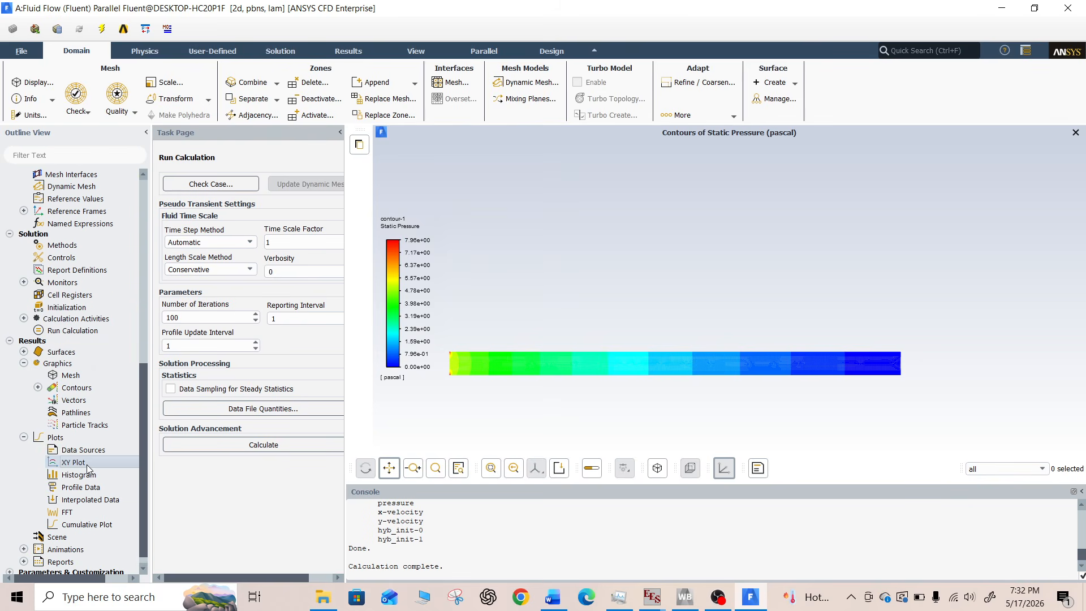
{"action": "right_click", "coordinate": [86, 464]}
{"action": "left_click", "coordinate": [100, 484]}
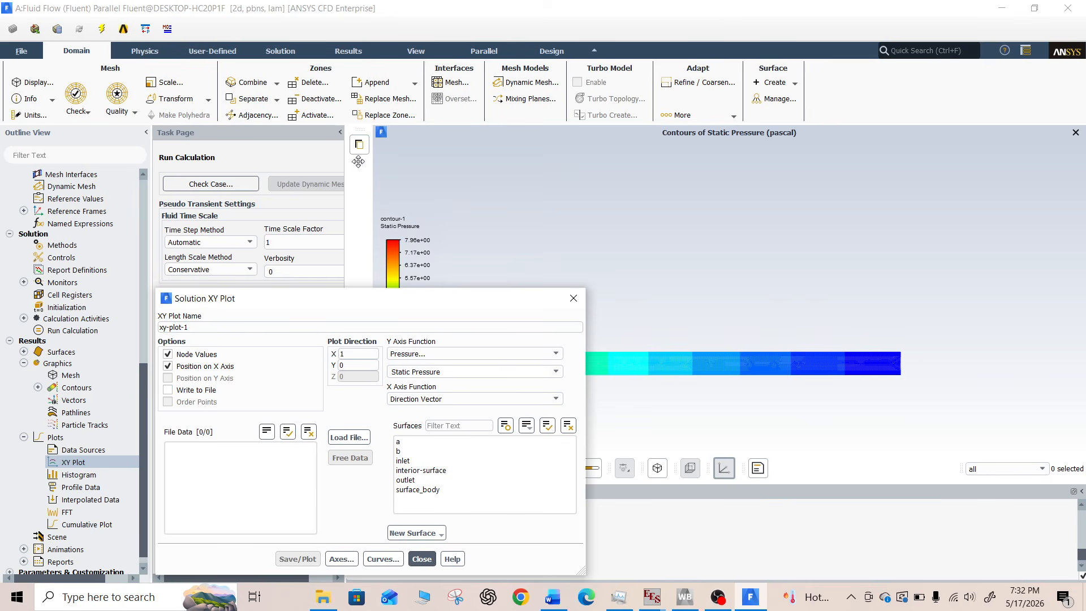
{"action": "left_click_drag", "start_coordinate": [365, 299], "coordinate": [384, 157]}
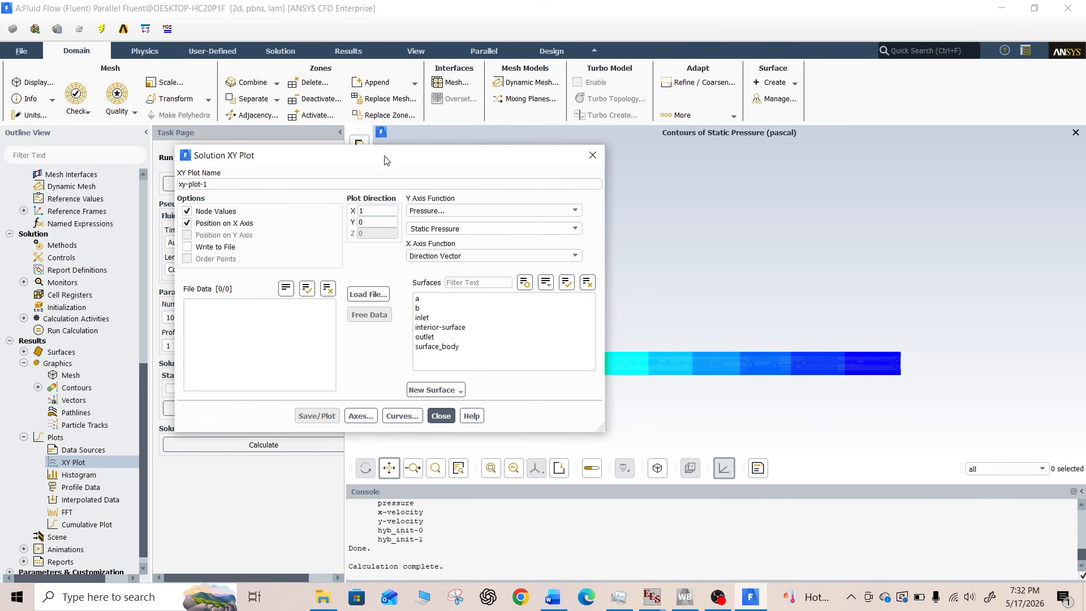
{"action": "left_click", "coordinate": [470, 211]}
{"action": "left_click", "coordinate": [457, 240]}
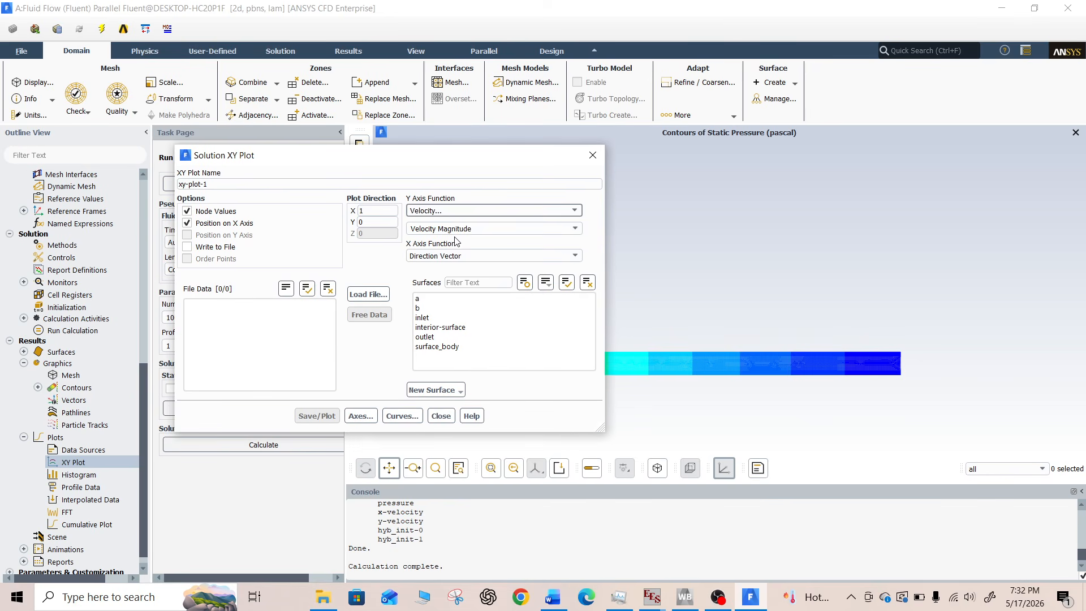
{"action": "left_click", "coordinate": [574, 228]}
{"action": "left_click", "coordinate": [497, 249]}
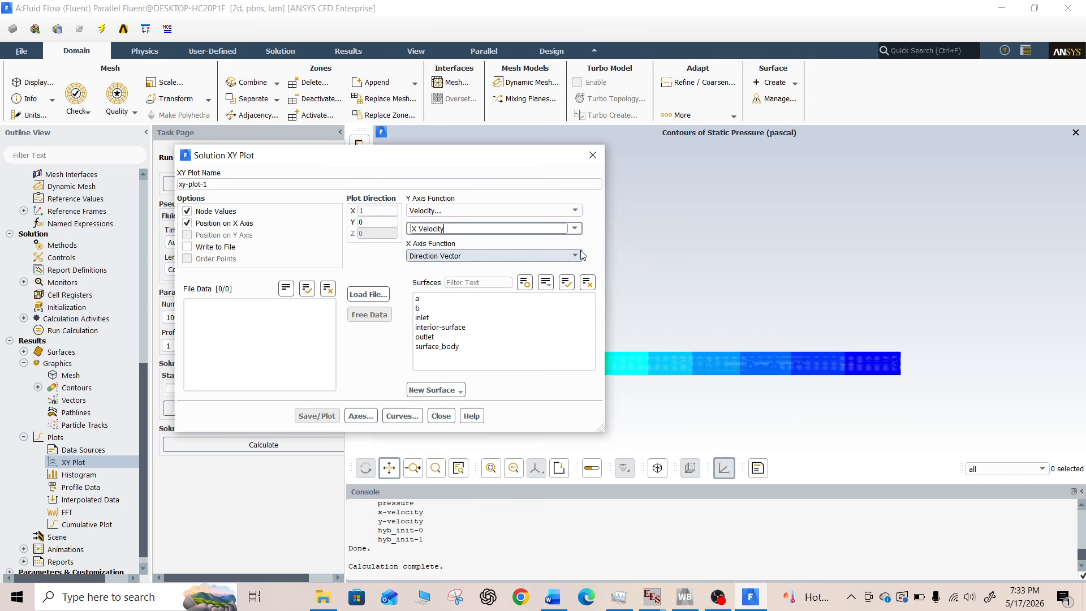
Set the plot direction of the XY plot to X 0 and Y 1
{"action": "left_click", "coordinate": [378, 222]}
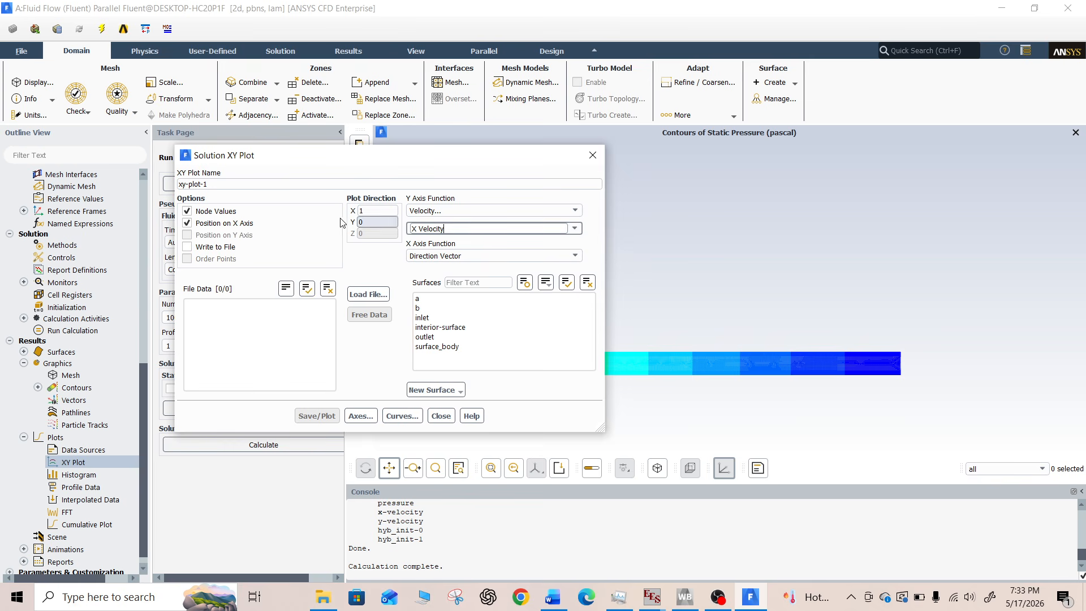
{"action": "left_click", "coordinate": [379, 211]}
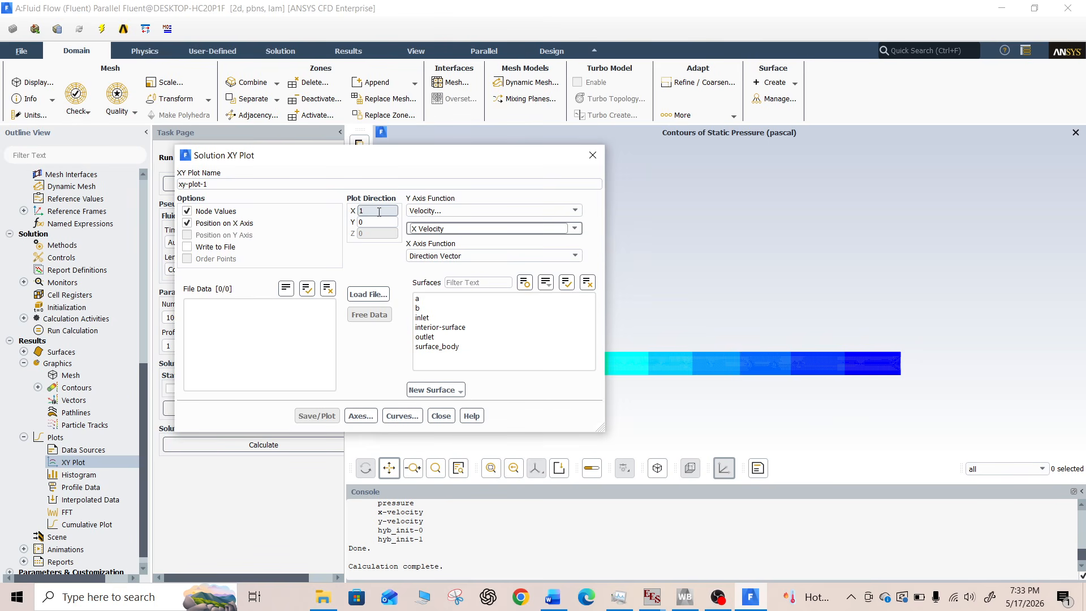
{"action": "left_click_drag", "start_coordinate": [379, 212], "coordinate": [355, 212]}
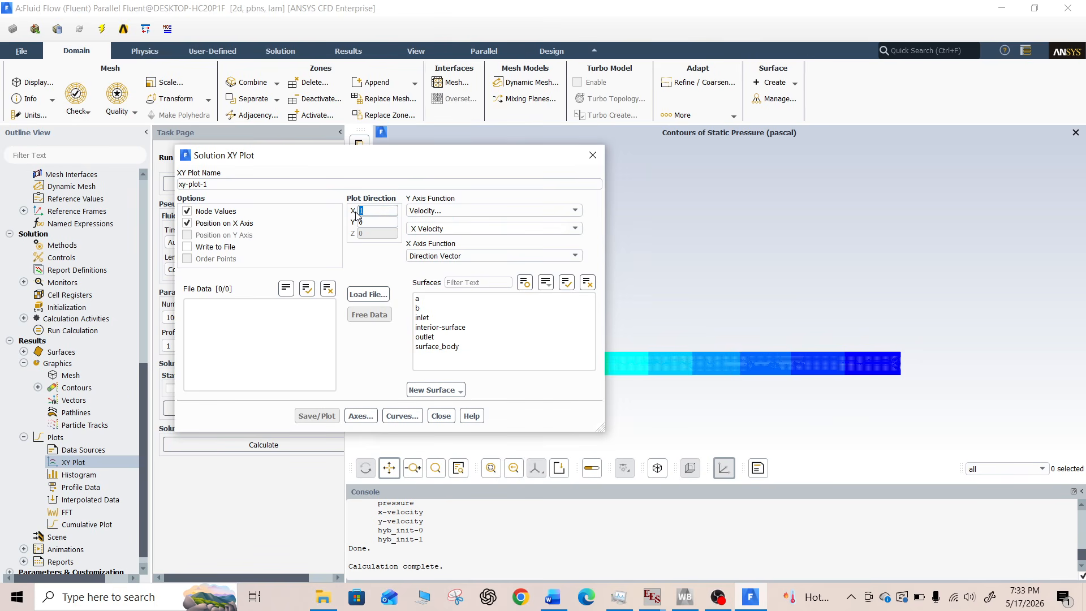
{"action": "type", "text": "0"}
{"action": "left_click", "coordinate": [369, 227]}
{"action": "left_click_drag", "start_coordinate": [374, 225], "coordinate": [352, 226]}
{"action": "type", "text": "1"}
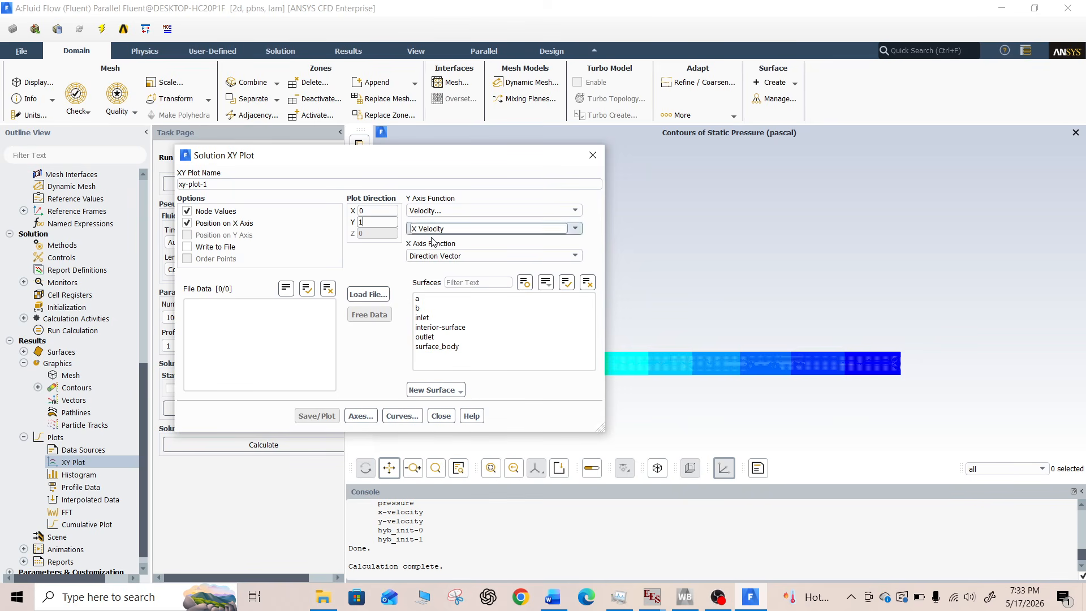
Plot the X Velocity profile on line surface a and uncover the graph for viewing
{"action": "left_click", "coordinate": [445, 298]}
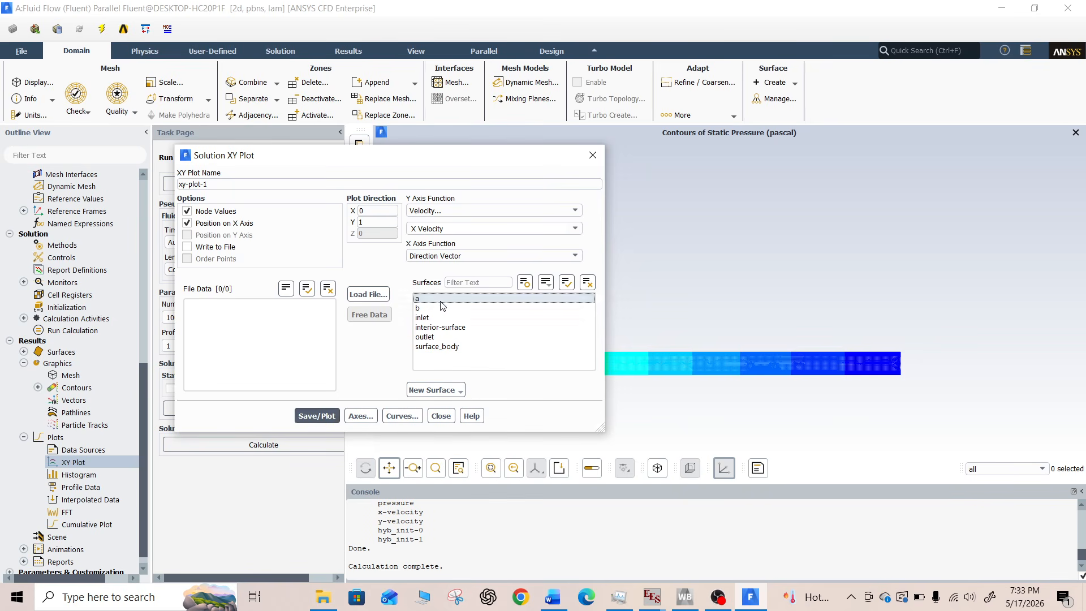
{"action": "left_click", "coordinate": [331, 416]}
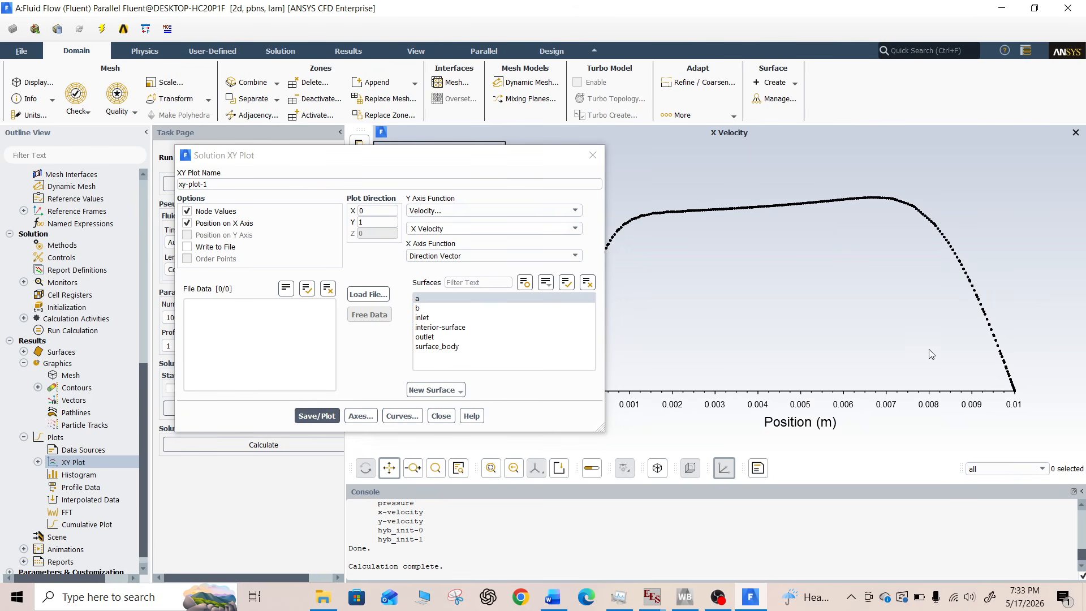
{"action": "left_click_drag", "start_coordinate": [551, 160], "coordinate": [412, 201]}
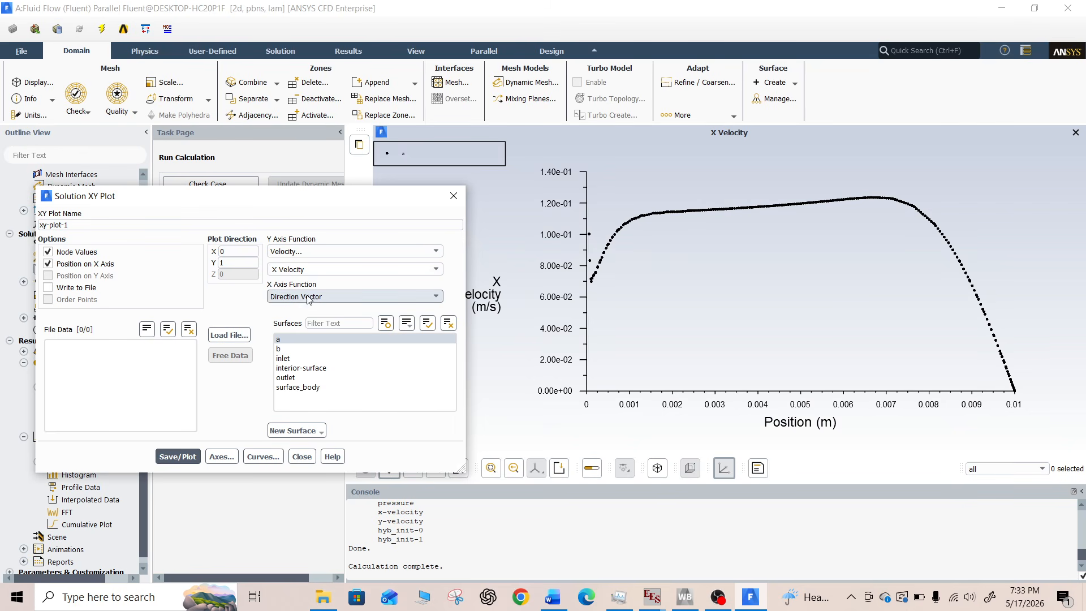
Change the Y axis function to Y Velocity and plot it for line surface a
{"action": "left_click", "coordinate": [316, 271]}
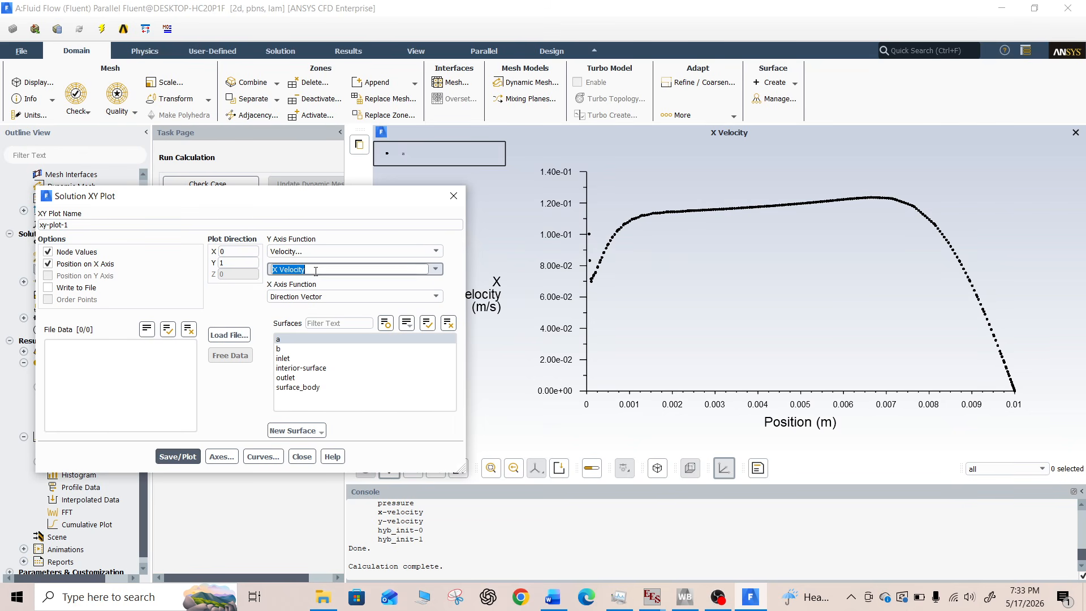
{"action": "left_click", "coordinate": [435, 269]}
{"action": "left_click", "coordinate": [395, 299]}
{"action": "left_click", "coordinate": [178, 457]}
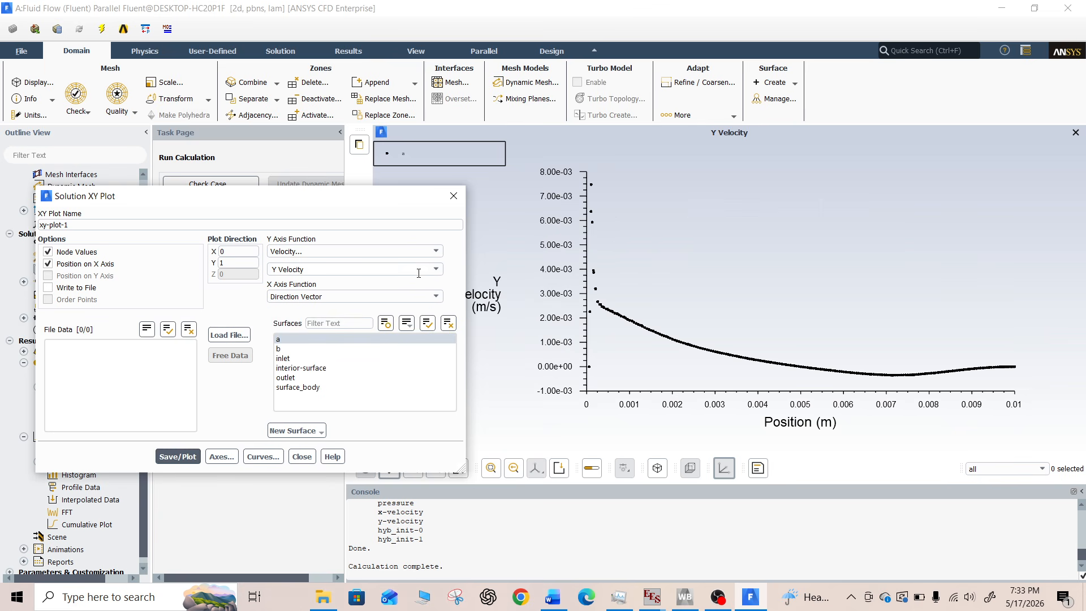
Switch the Y axis function back to X Velocity and replot line surface a
{"action": "left_click", "coordinate": [436, 270]}
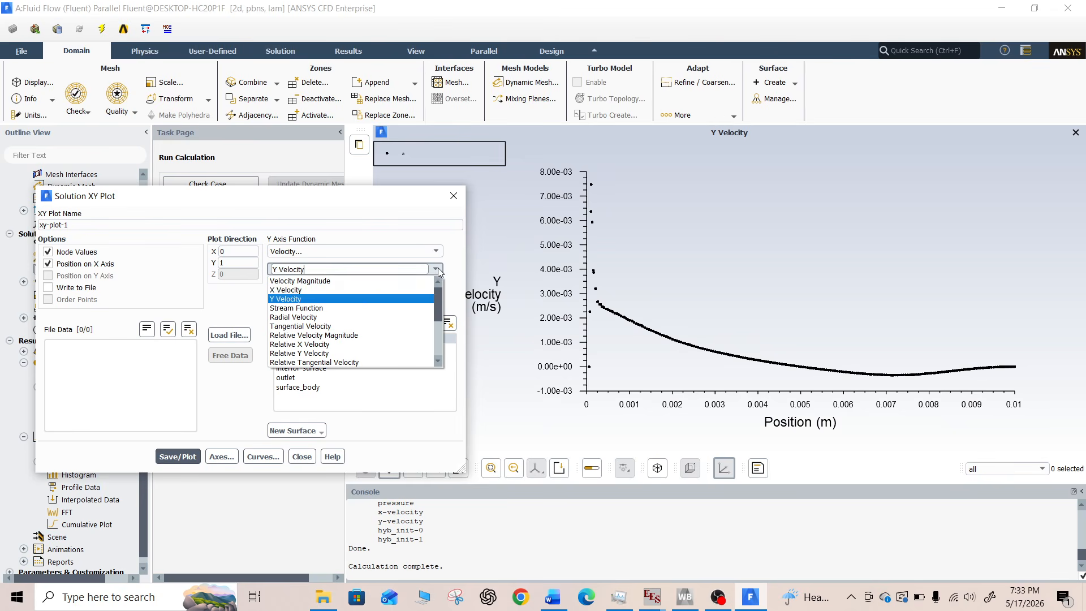
{"action": "left_click", "coordinate": [355, 290]}
{"action": "left_click", "coordinate": [175, 456]}
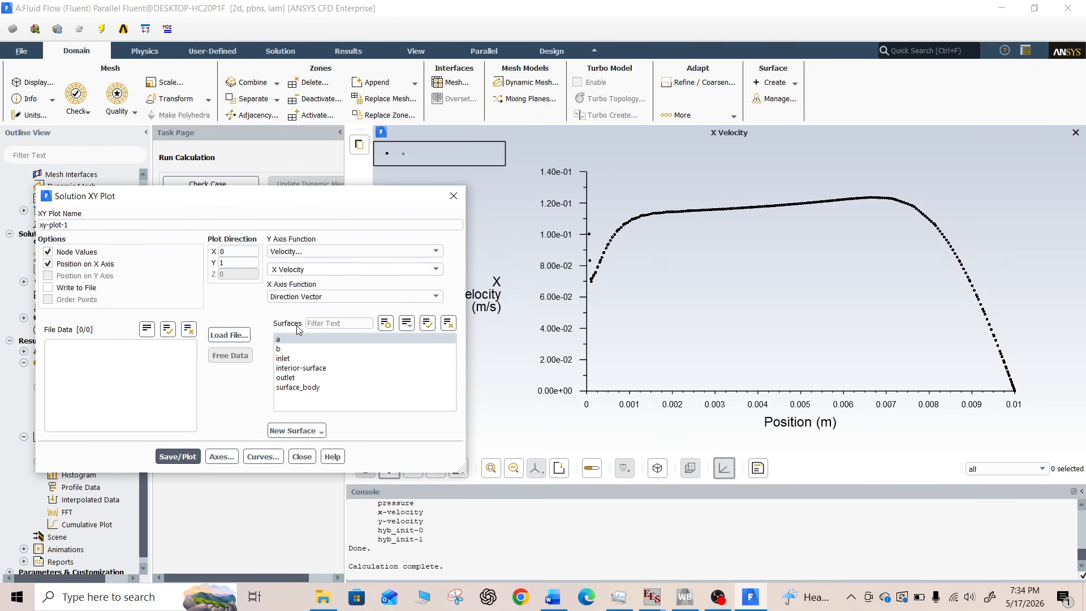
Plot the X Velocity profile on line surface b instead of a, and close the XY plot settings
{"action": "left_click", "coordinate": [289, 350]}
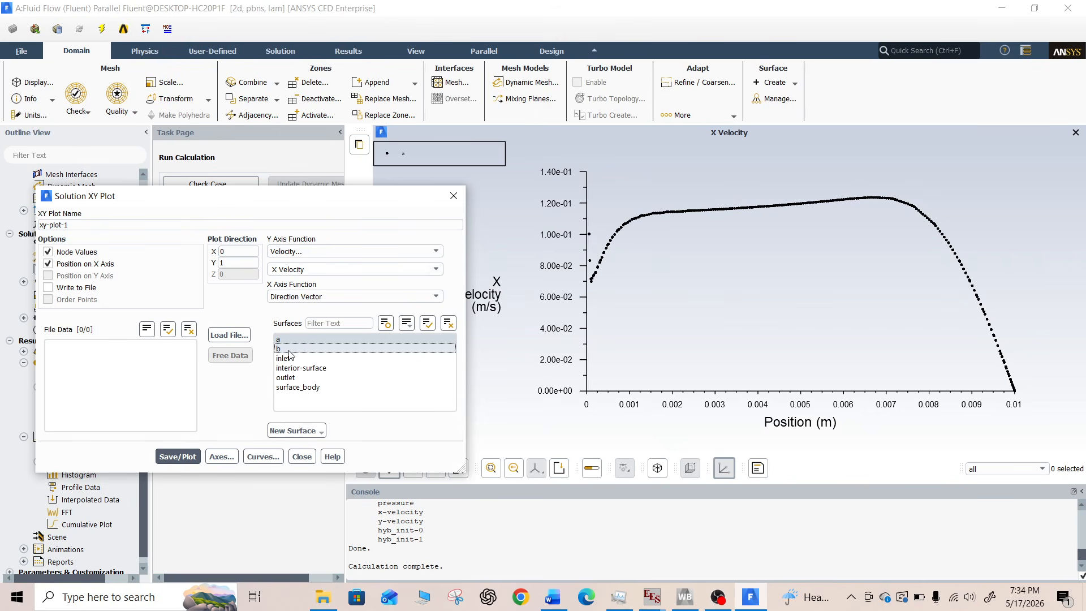
{"action": "left_click", "coordinate": [291, 339]}
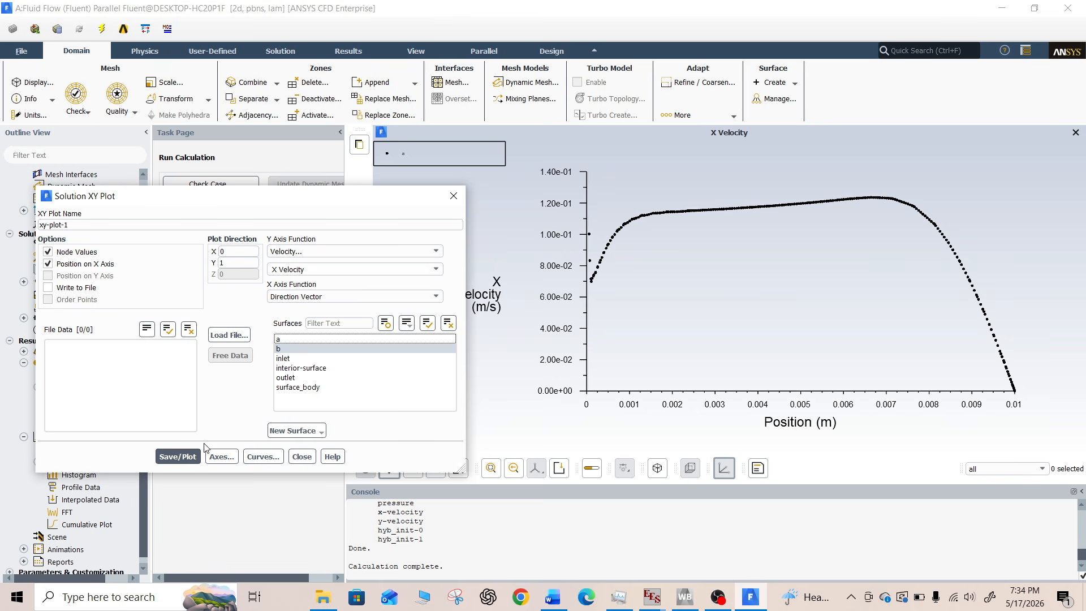
{"action": "left_click", "coordinate": [178, 457]}
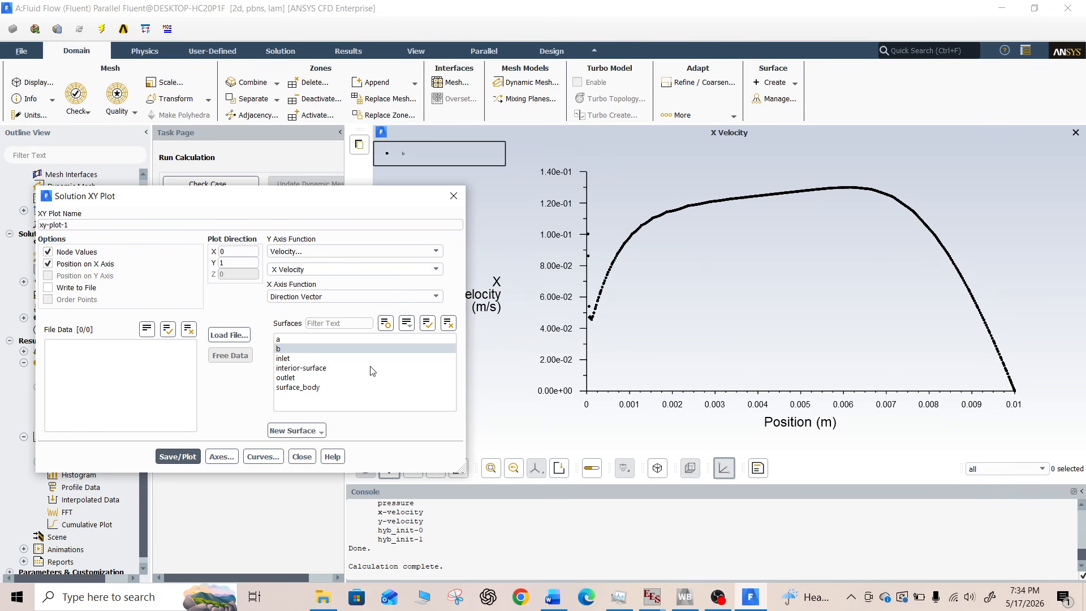
{"action": "left_click", "coordinate": [296, 335]}
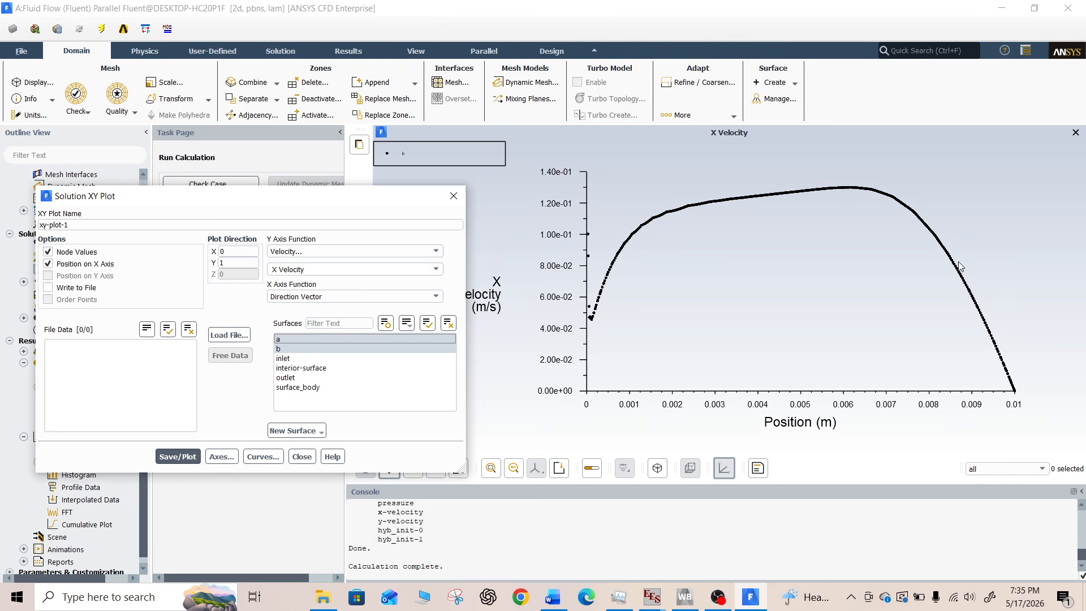
{"action": "left_click", "coordinate": [302, 457]}
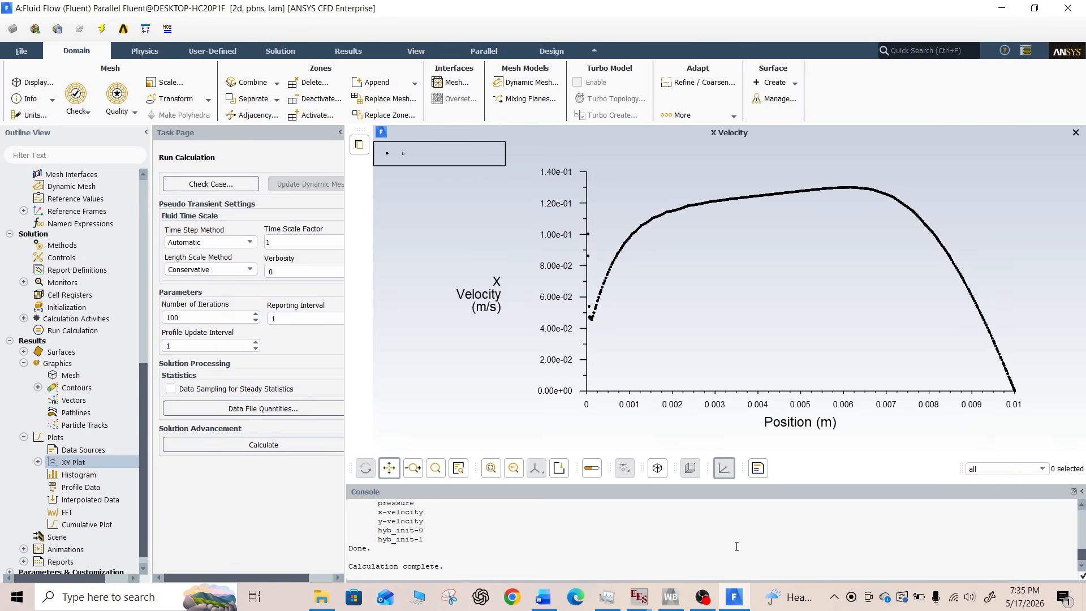
Switch to Workbench and save the project in the Documents folder as Activity 3_01
{"action": "left_click", "coordinate": [673, 604]}
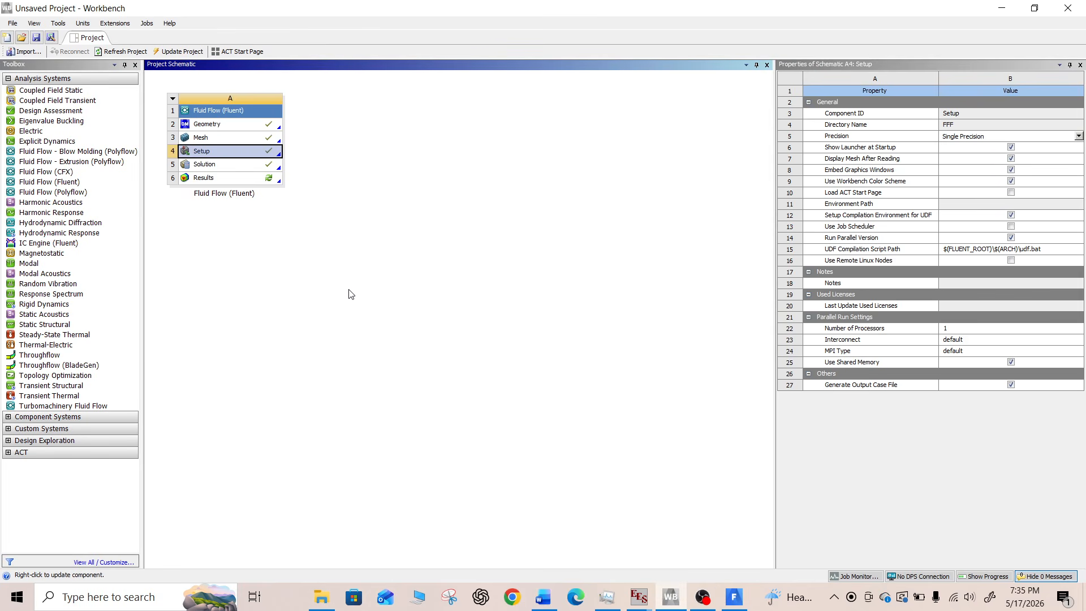
{"action": "key", "text": "ctrl+s"}
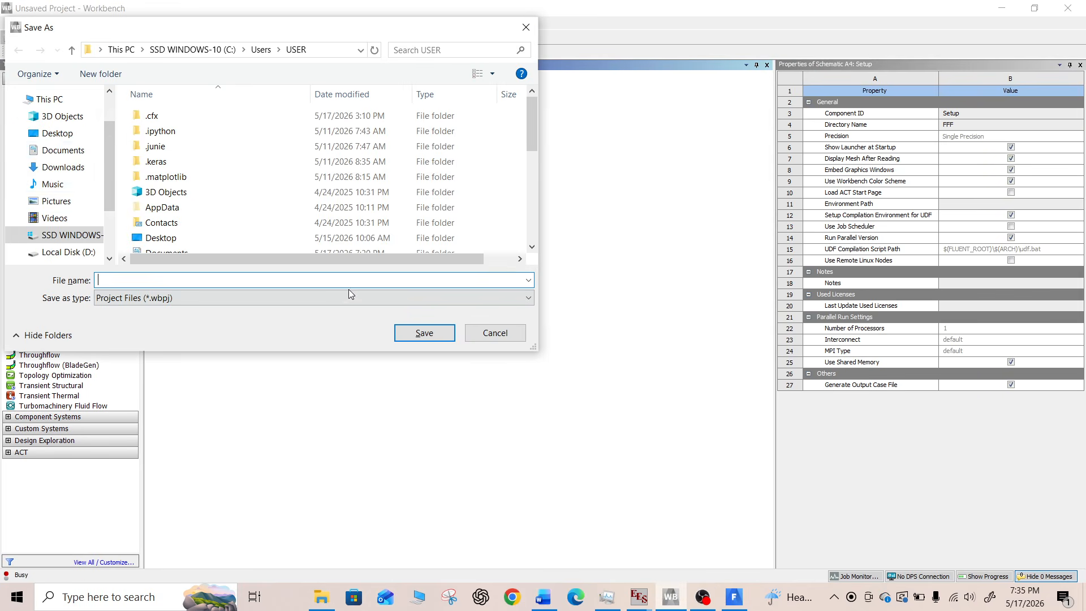
{"action": "left_click", "coordinate": [71, 168]}
{"action": "left_click", "coordinate": [71, 153]}
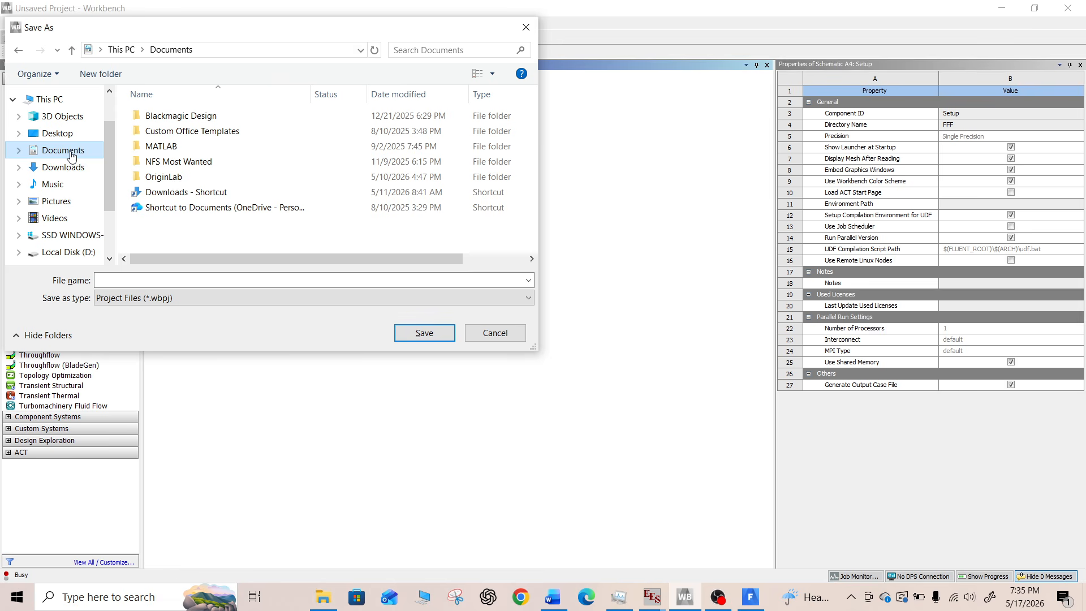
{"action": "left_click", "coordinate": [249, 278]}
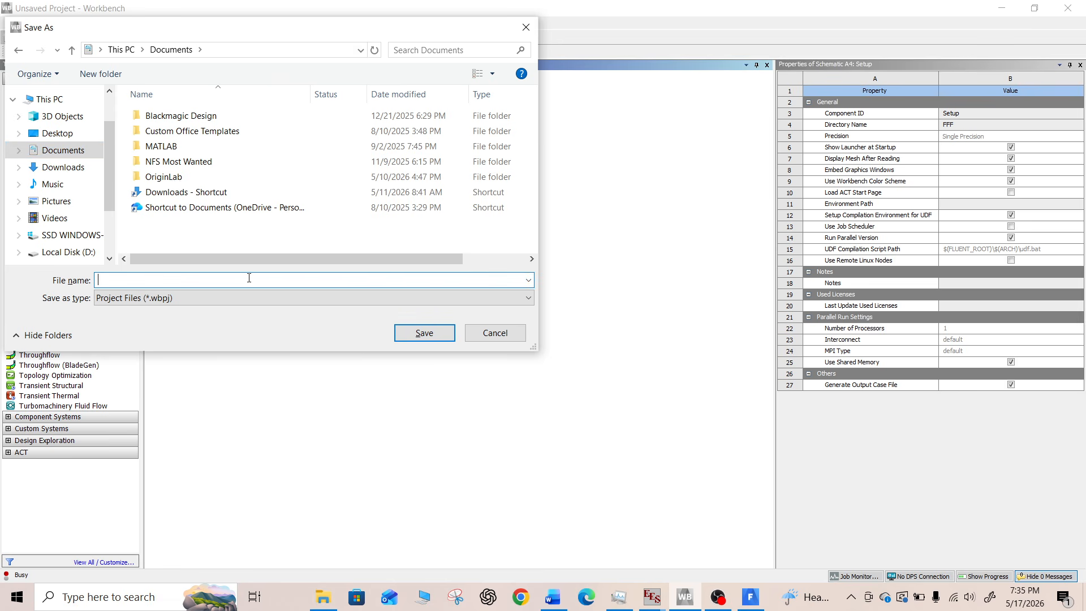
{"action": "type", "text": "Activity 3_01"}
{"action": "left_click", "coordinate": [413, 334]}
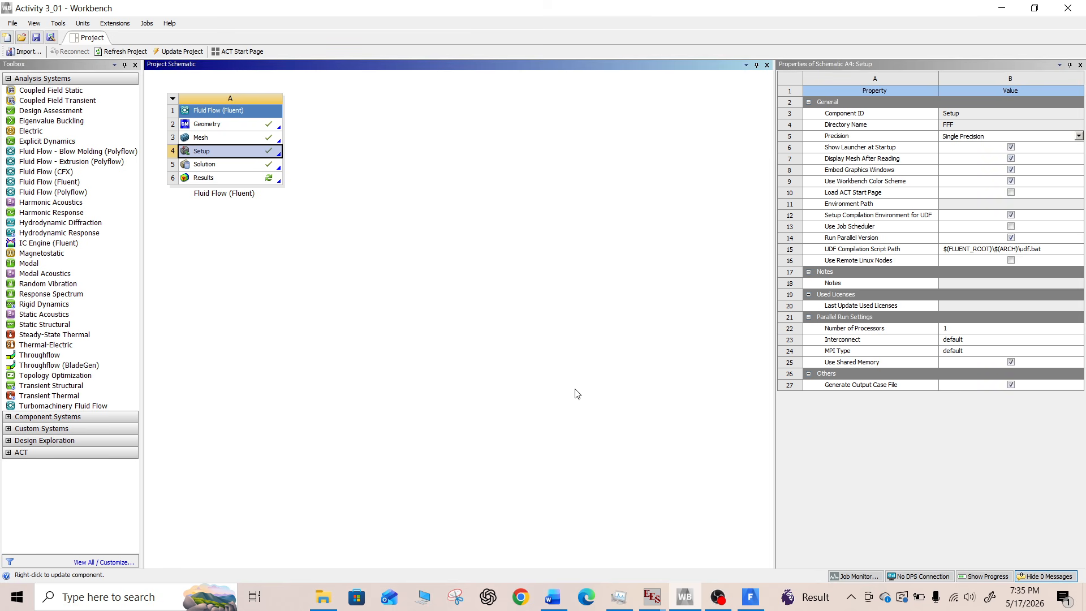
Switch to the Word assignment document and read the description of Problem 2
{"action": "left_click", "coordinate": [553, 597]}
{"action": "scroll", "coordinate": [574, 441], "scroll_direction": "down", "scroll_amount": 6}
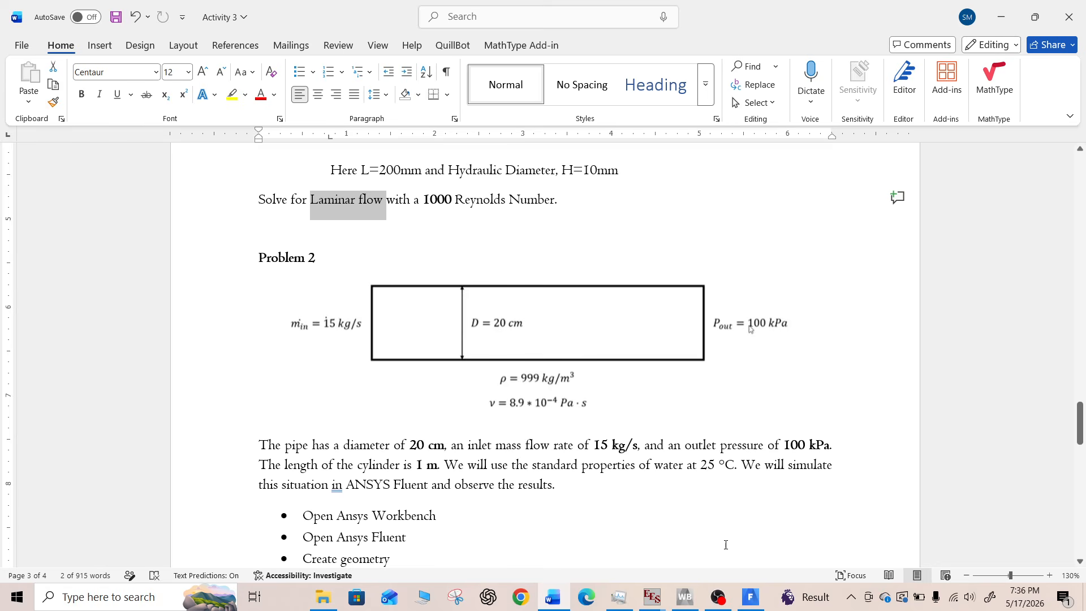
Return to Fluent and quit it, using the settings changes for the current calculation only
{"action": "left_click", "coordinate": [751, 597]}
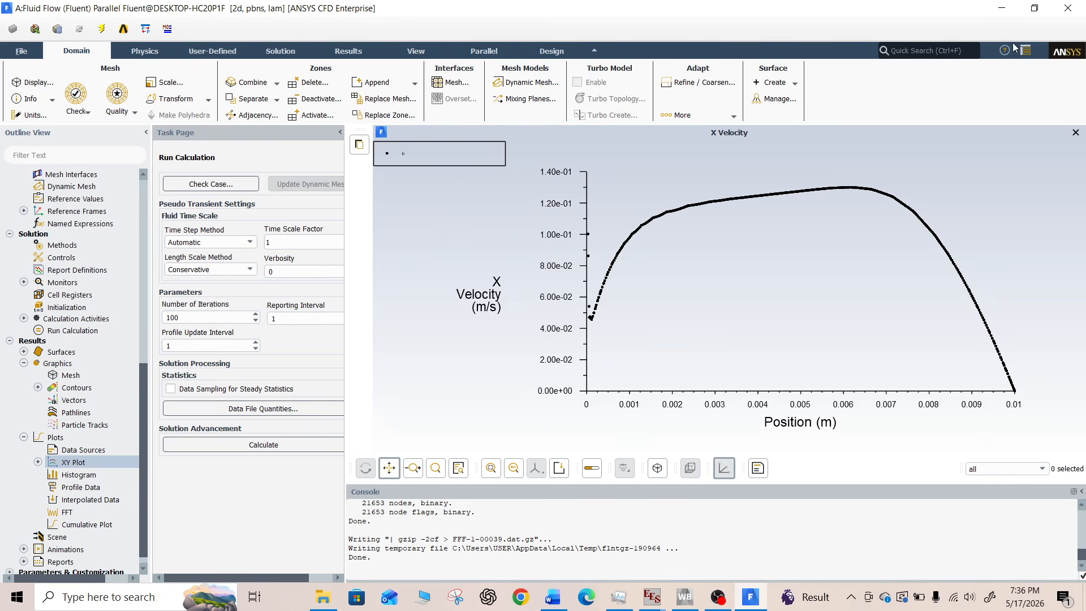
{"action": "left_click", "coordinate": [1066, 11]}
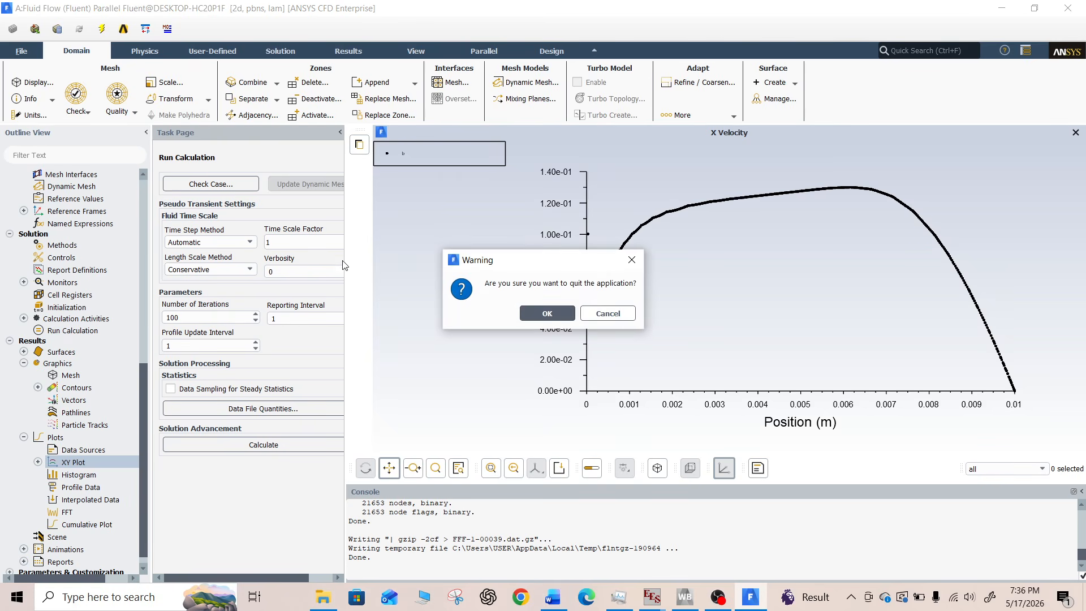
{"action": "left_click", "coordinate": [552, 311]}
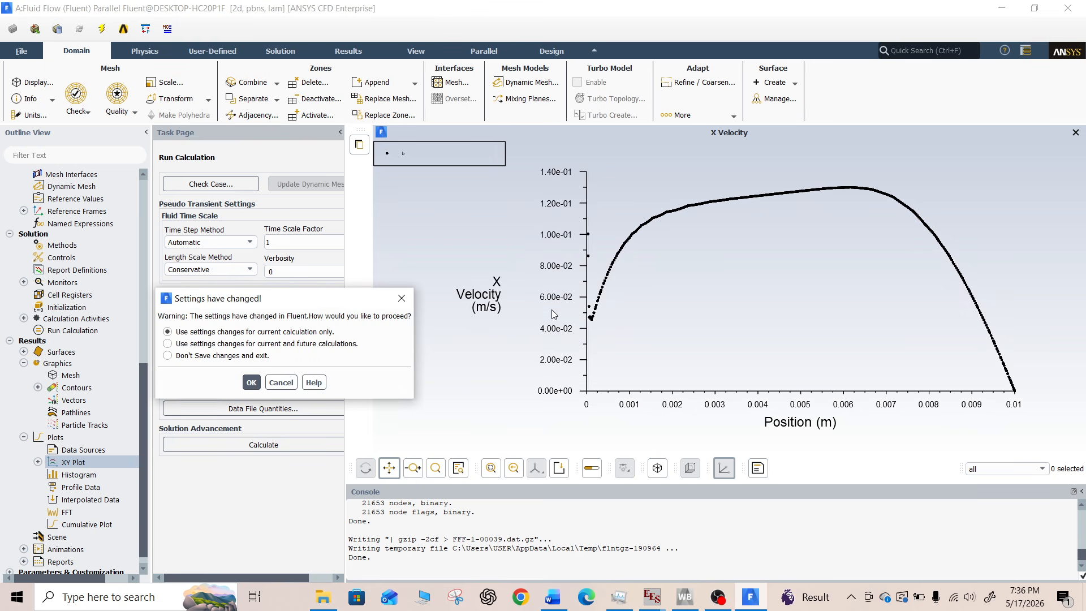
{"action": "left_click", "coordinate": [252, 382]}
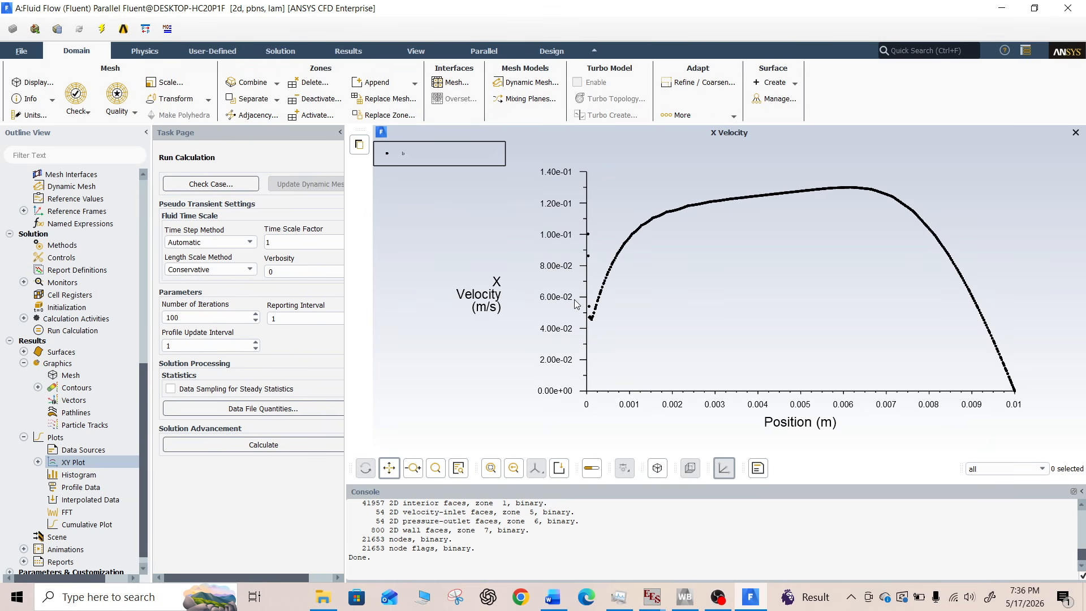
Switch to Workbench, add a second Fluid Flow (Fluent) system below the first one, and select its Geometry cell
{"action": "key", "text": "alt+Tab"}
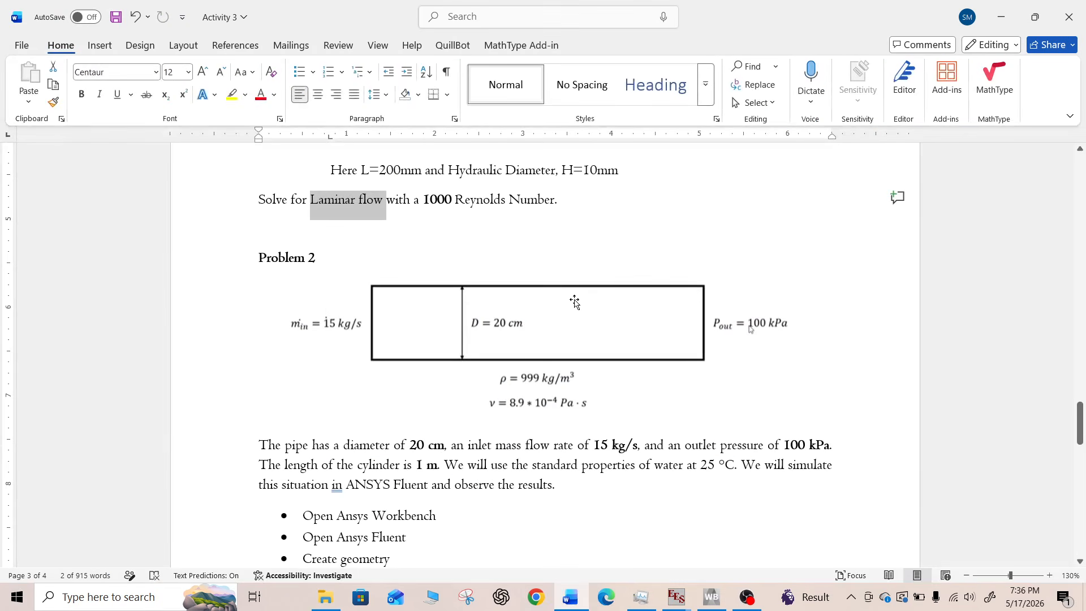
{"action": "left_click", "coordinate": [712, 597]}
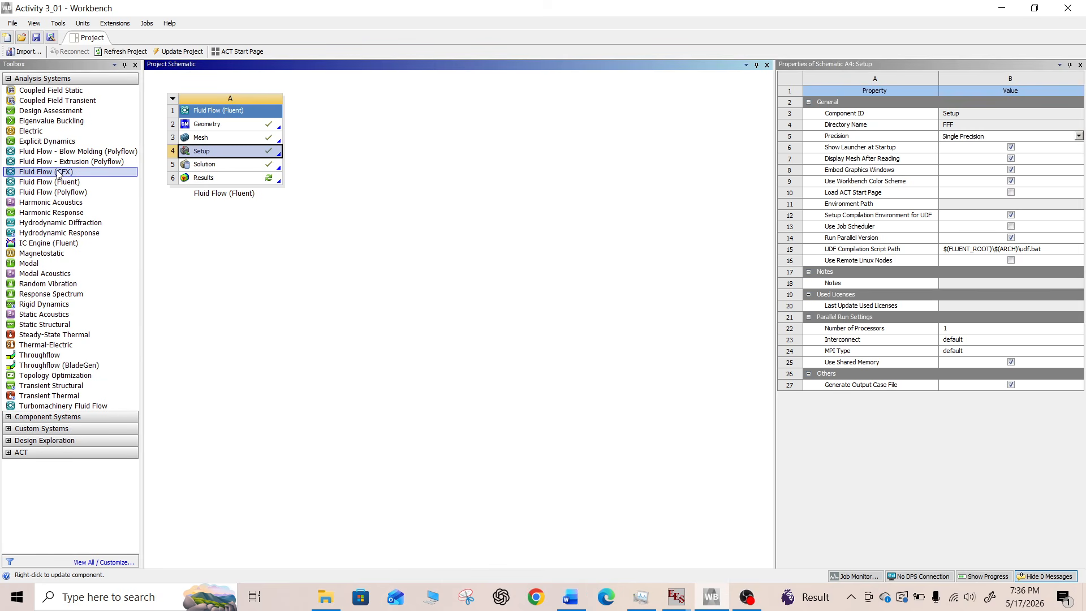
{"action": "left_click_drag", "start_coordinate": [57, 180], "coordinate": [221, 239]}
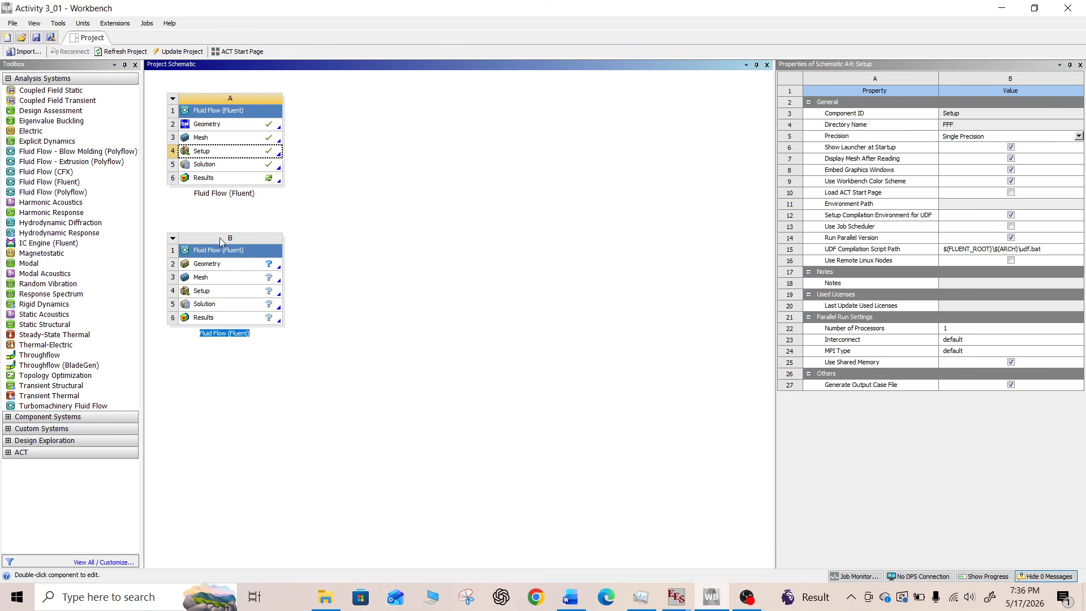
{"action": "left_click", "coordinate": [218, 265]}
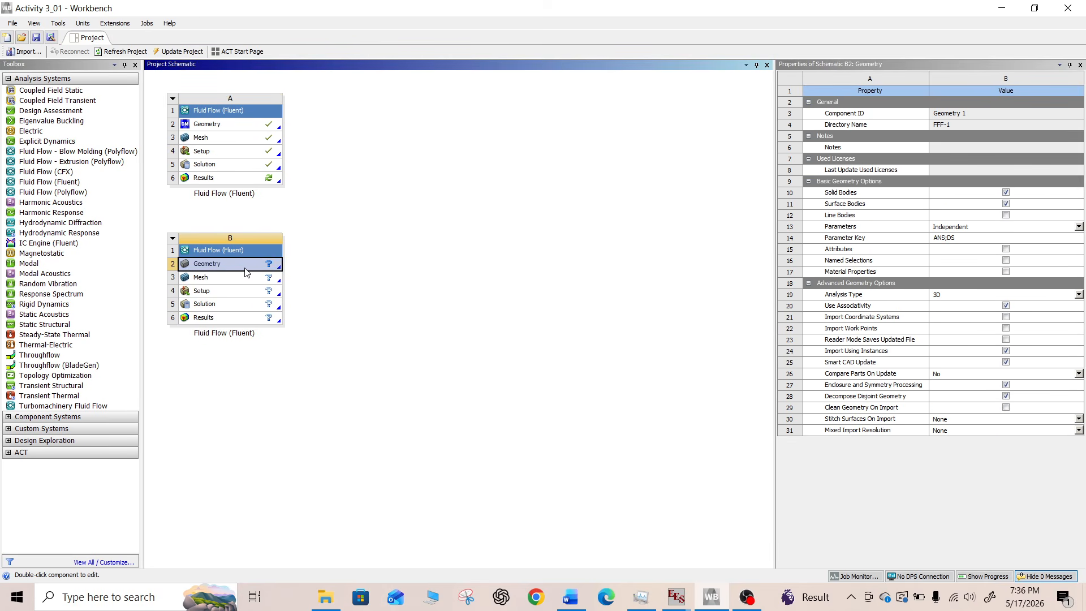
Switch to the Word assignment document and check the pipe length and diameter given in Problem 2
{"action": "left_click", "coordinate": [571, 597]}
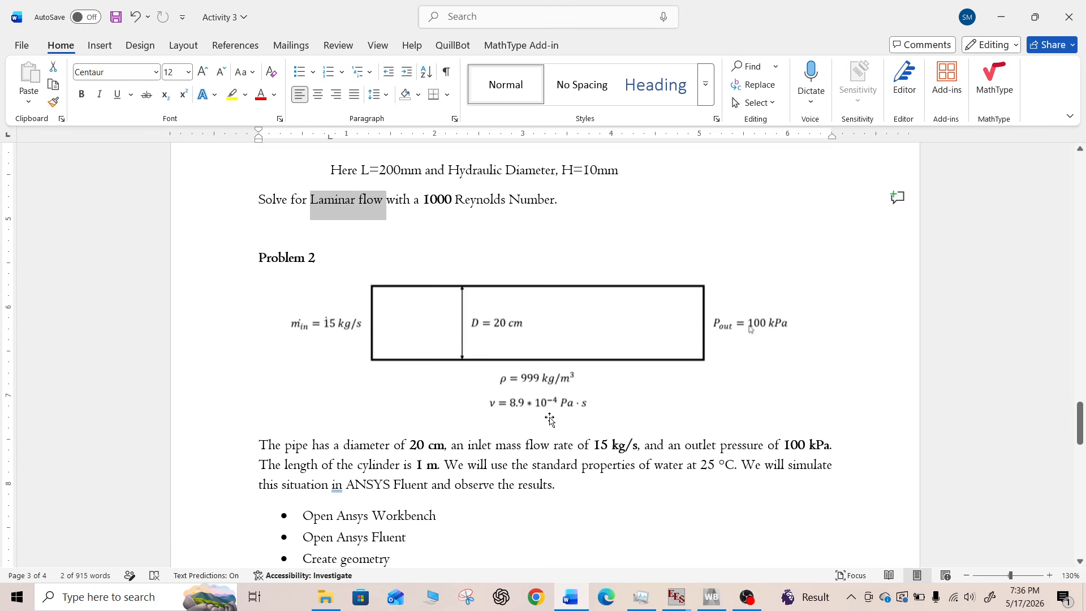
{"action": "left_click", "coordinate": [434, 259]}
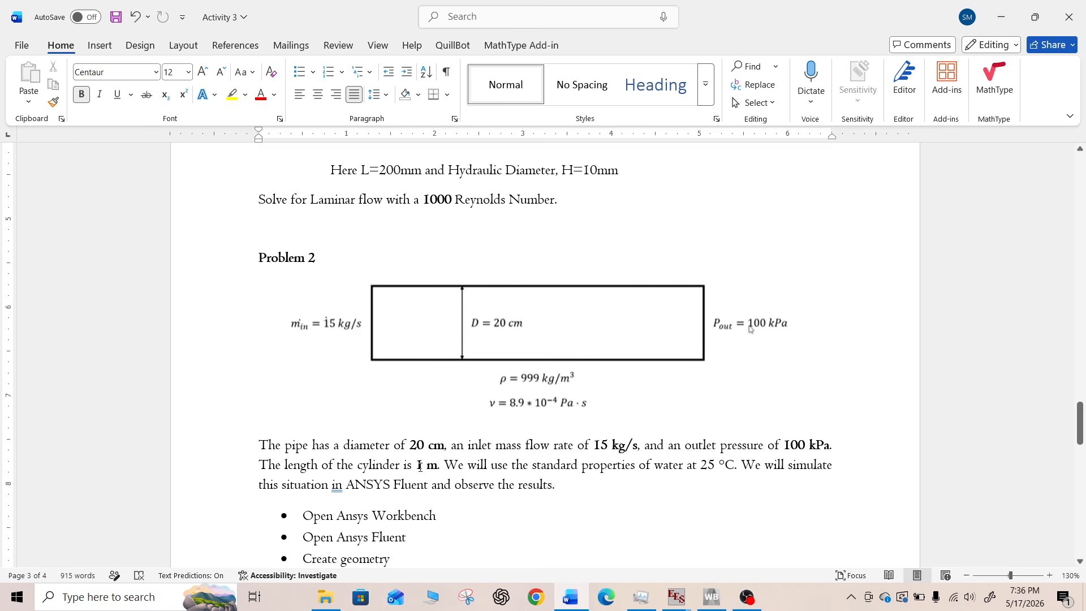
{"action": "left_click_drag", "start_coordinate": [419, 466], "coordinate": [438, 465]}
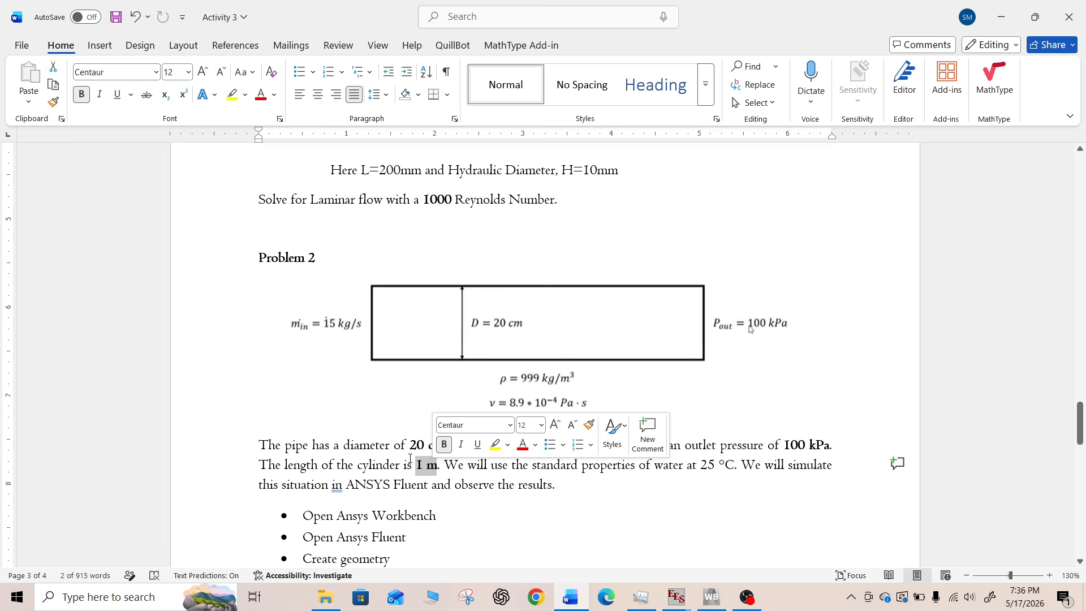
{"action": "left_click", "coordinate": [410, 459]}
{"action": "left_click_drag", "start_coordinate": [410, 446], "coordinate": [445, 446]}
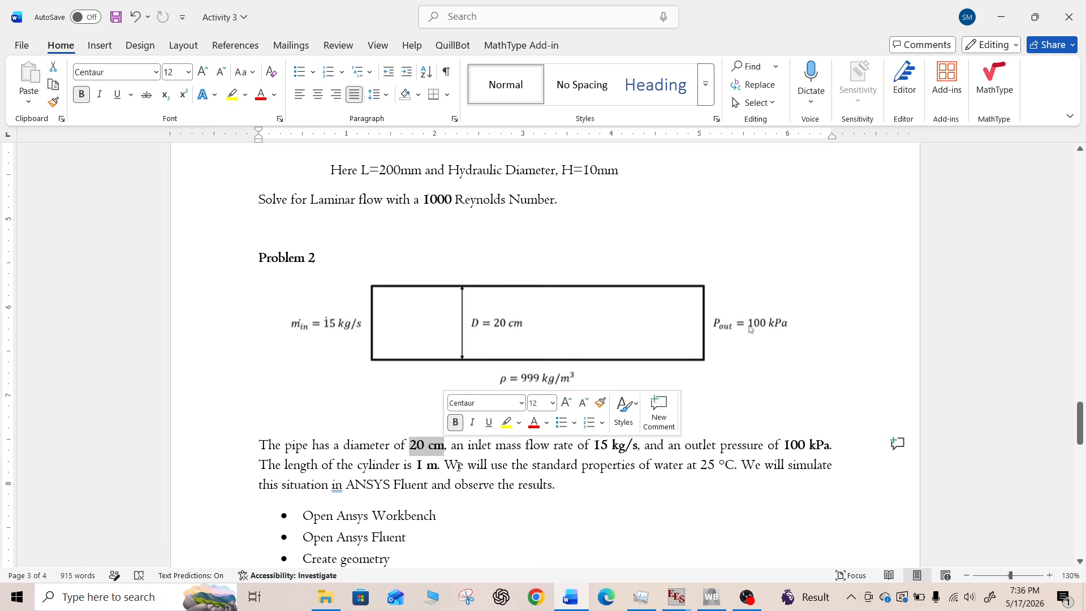
{"action": "left_click", "coordinate": [465, 491]}
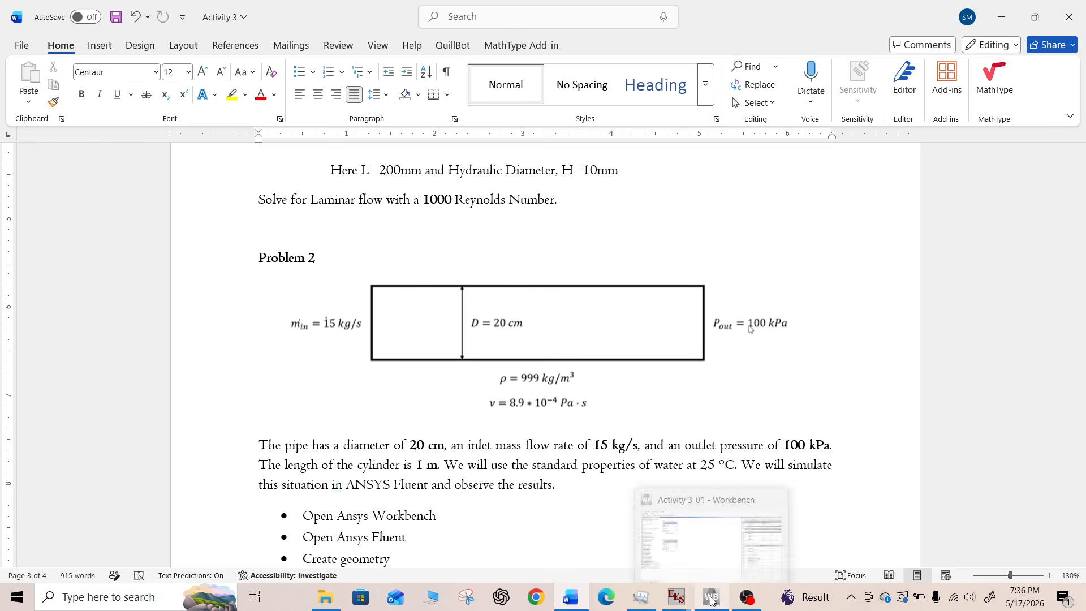
Return to Workbench and start a new DesignModeler geometry for the second Fluid Flow (Fluent) system
{"action": "left_click", "coordinate": [708, 563]}
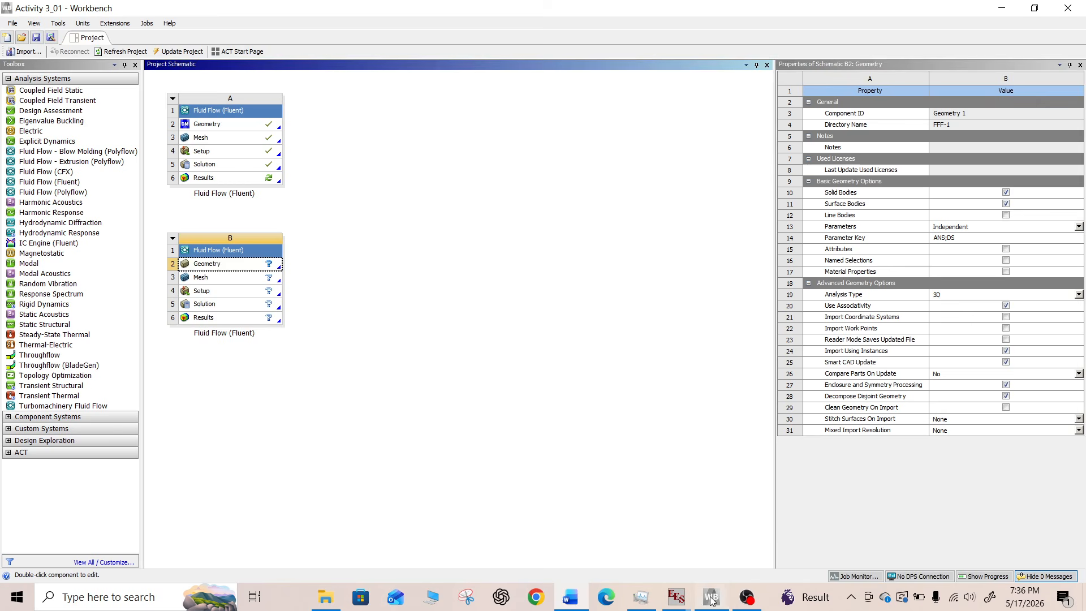
{"action": "right_click", "coordinate": [232, 271]}
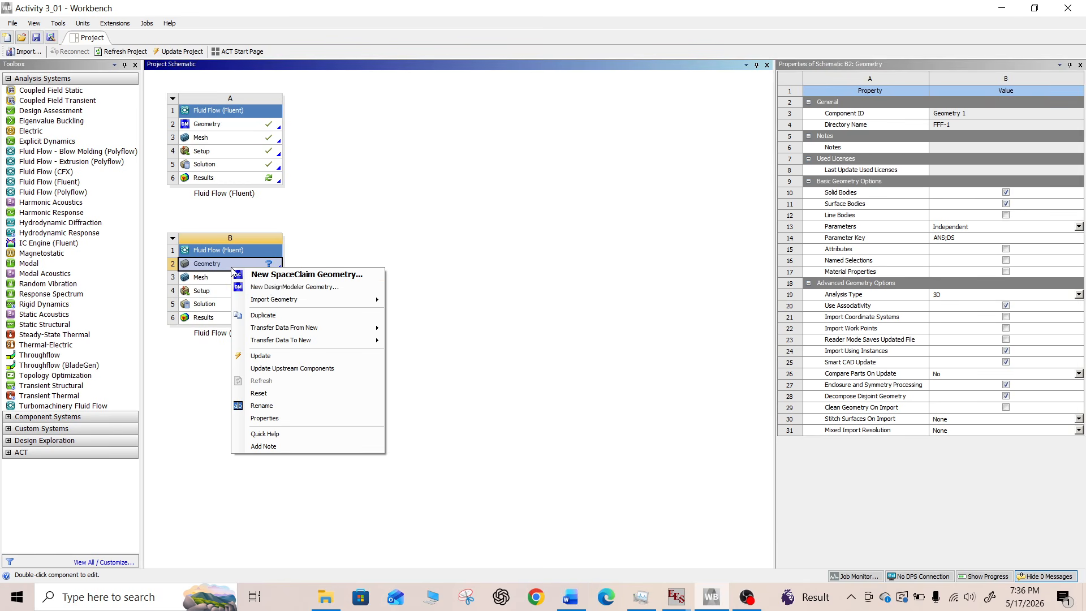
{"action": "left_click", "coordinate": [279, 287]}
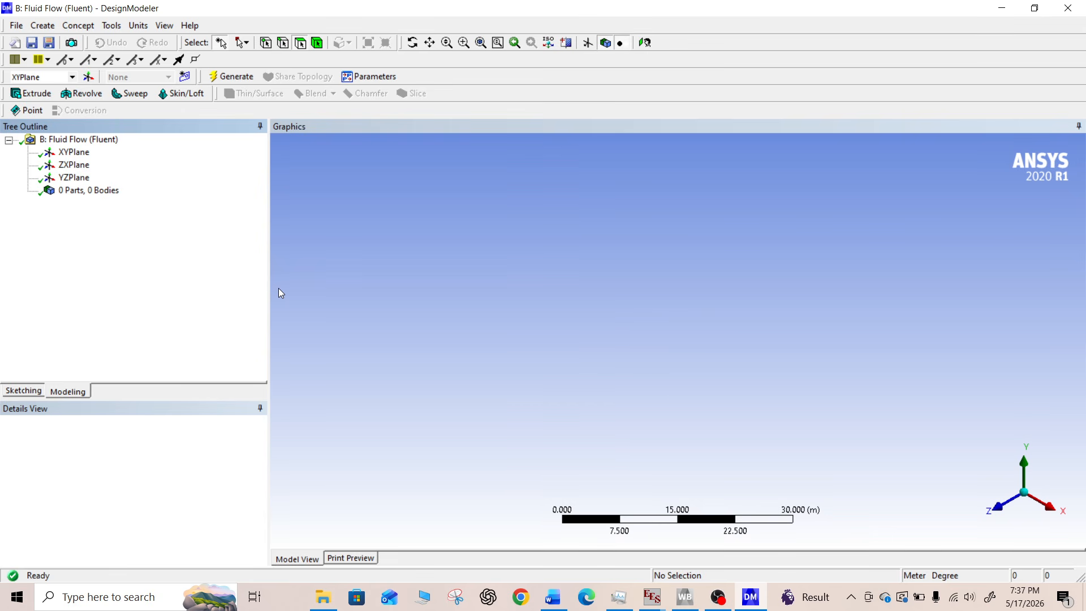
Keep metres as the length unit and sketch a circle about 19 m in diameter on the XYPlane, centred at the origin
{"action": "left_click", "coordinate": [999, 508]}
{"action": "left_click", "coordinate": [74, 152]}
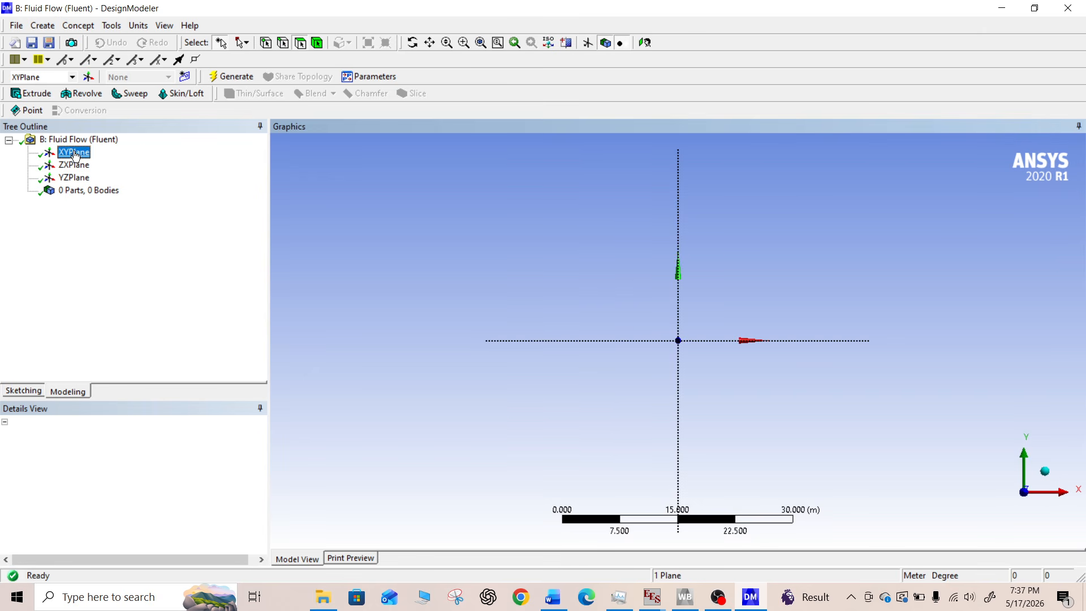
{"action": "left_click", "coordinate": [139, 25]}
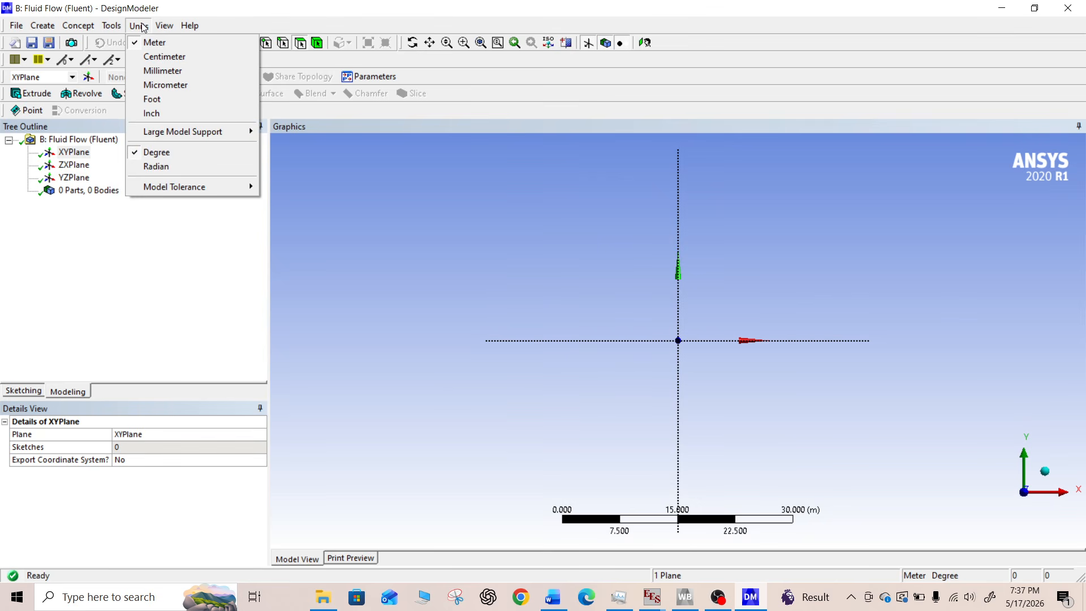
{"action": "left_click", "coordinate": [46, 283]}
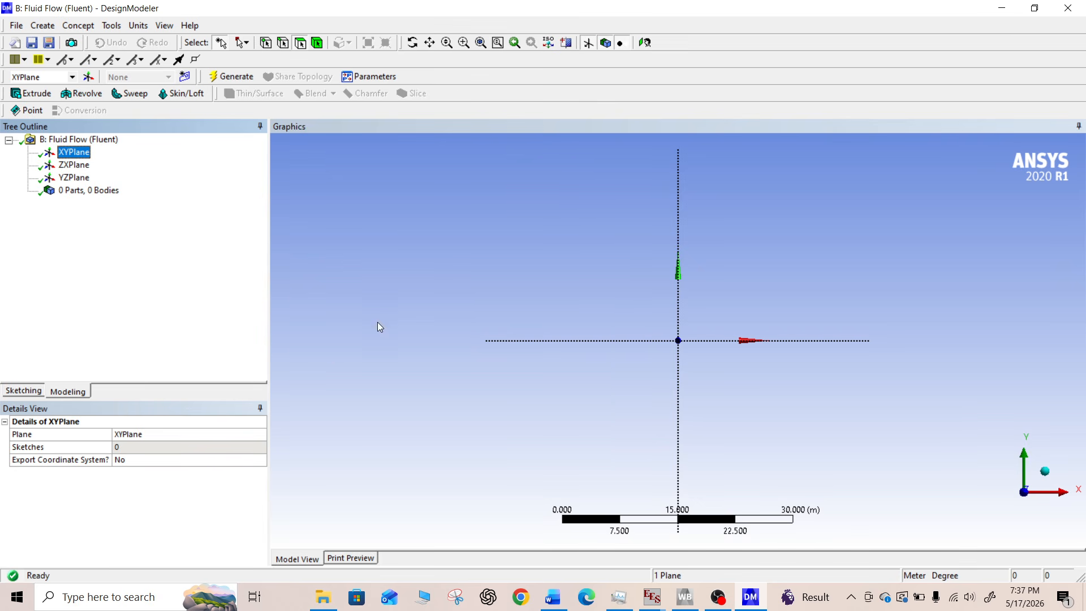
{"action": "left_click", "coordinate": [23, 390]}
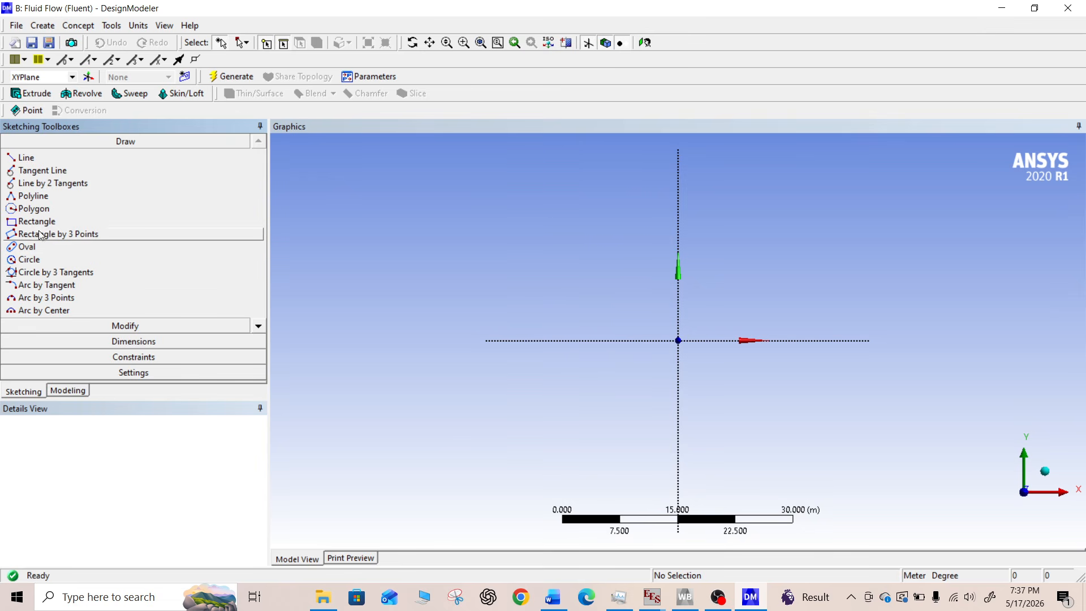
{"action": "left_click", "coordinate": [41, 260]}
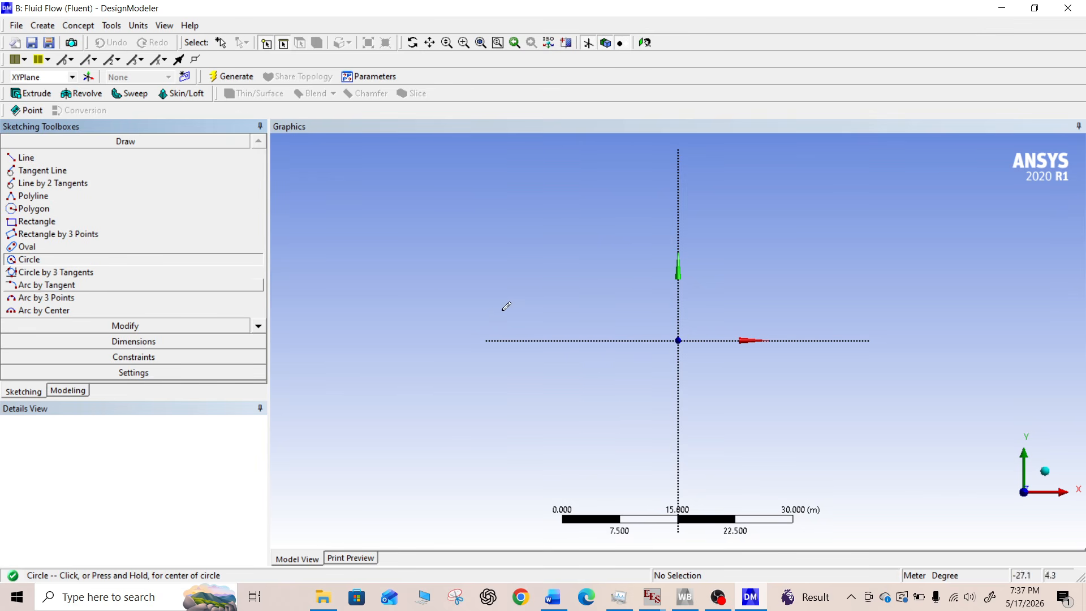
{"action": "left_click", "coordinate": [679, 340]}
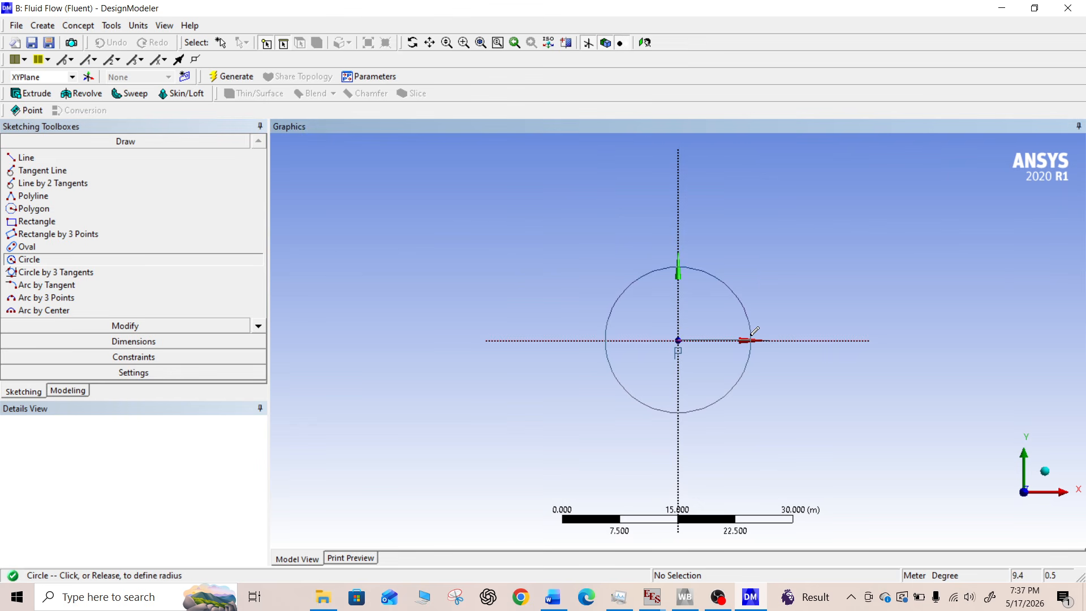
{"action": "left_click", "coordinate": [750, 340]}
Dimension the circle's diameter and set it to 0.2 m
{"action": "left_click", "coordinate": [117, 342]}
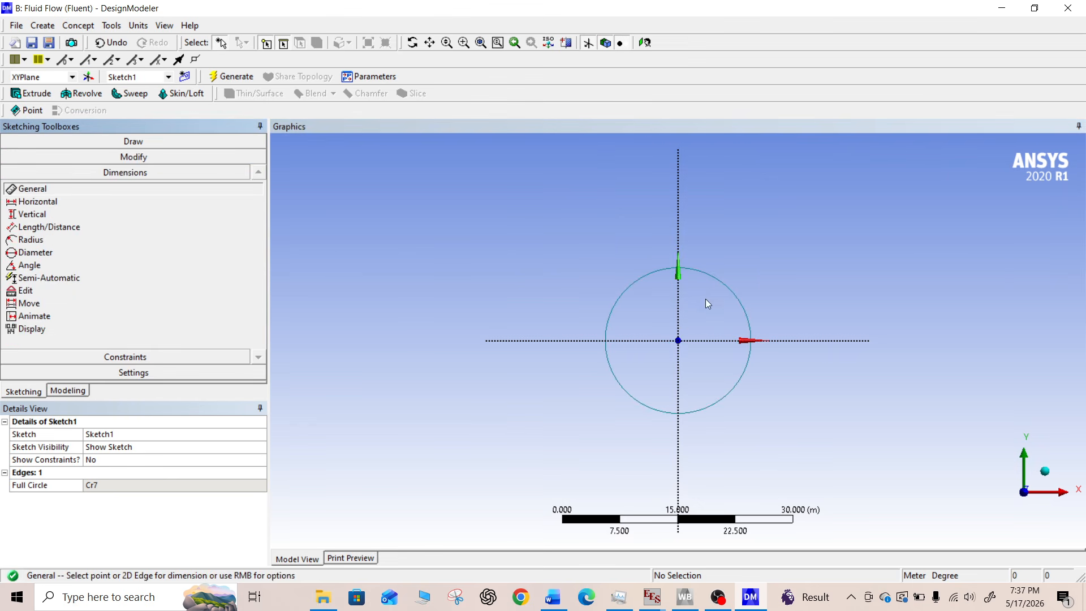
{"action": "left_click", "coordinate": [708, 277]}
{"action": "left_click", "coordinate": [582, 250]}
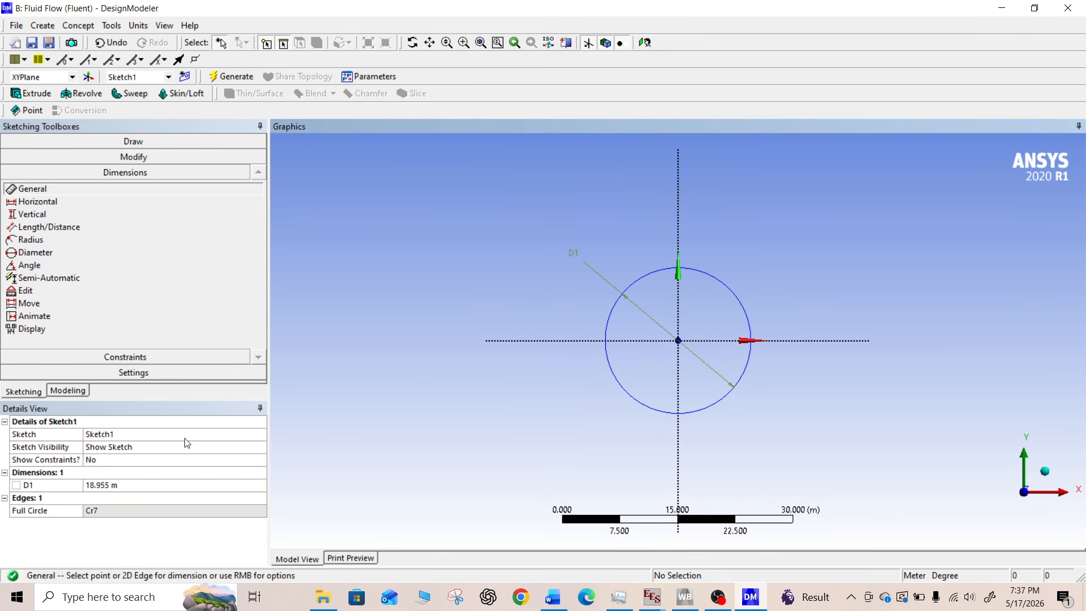
{"action": "left_click", "coordinate": [138, 485]}
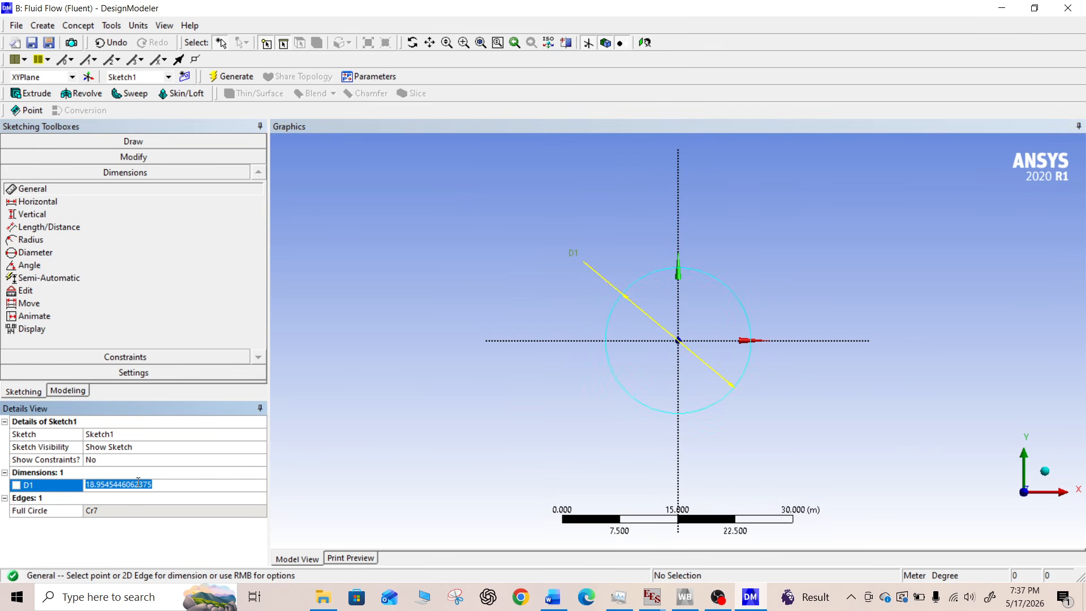
{"action": "type", "text": "0.2"}
{"action": "key", "text": "Return"}
{"action": "scroll", "coordinate": [751, 364], "scroll_direction": "up", "scroll_amount": 2}
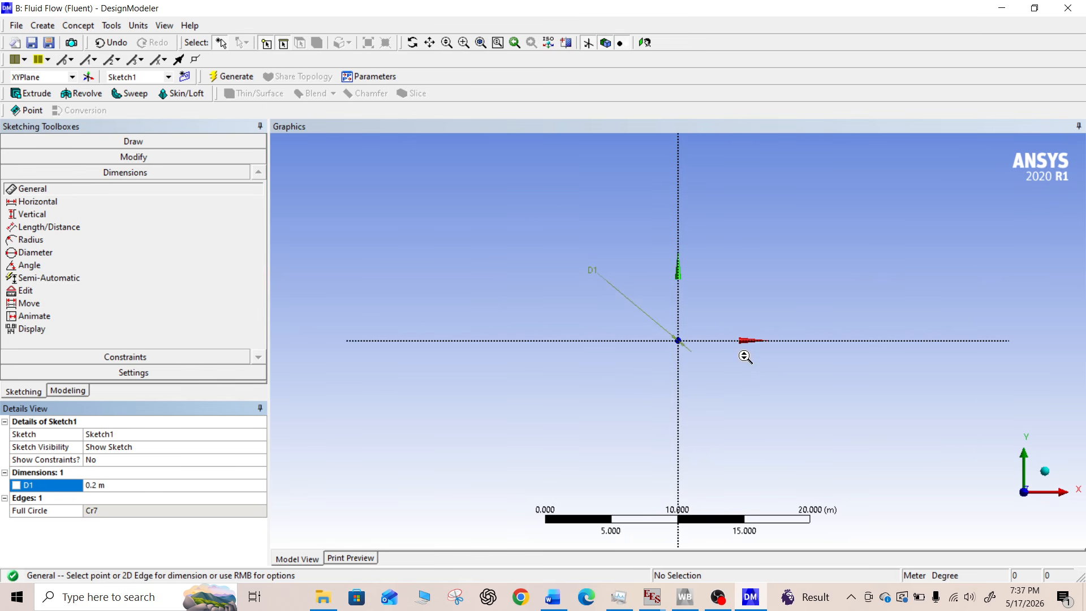
{"action": "scroll", "coordinate": [746, 357], "scroll_direction": "up", "scroll_amount": 10}
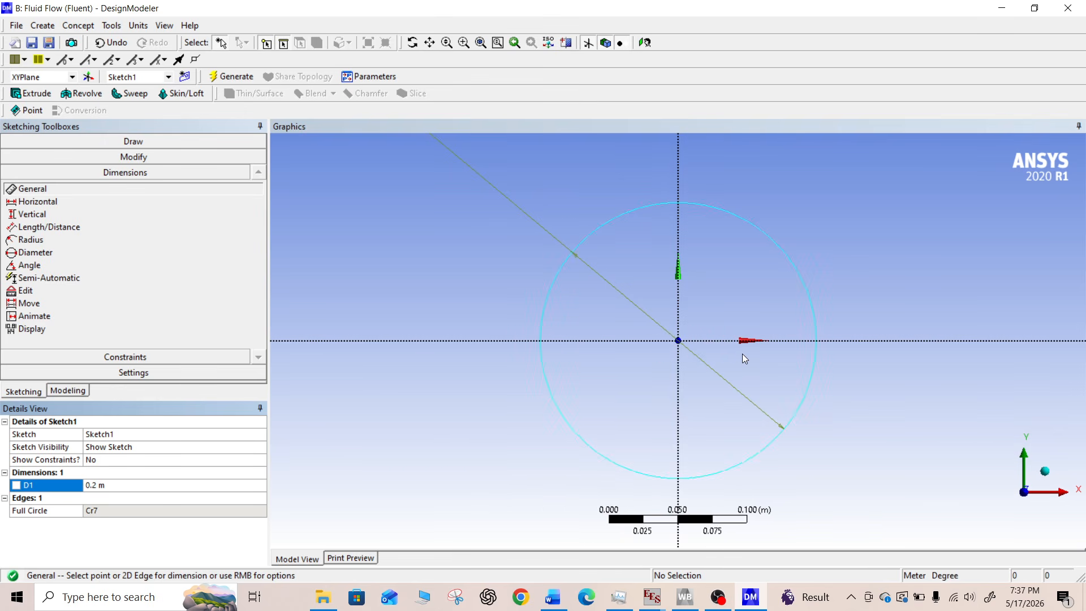
{"action": "scroll", "coordinate": [742, 354], "scroll_direction": "down", "scroll_amount": 1}
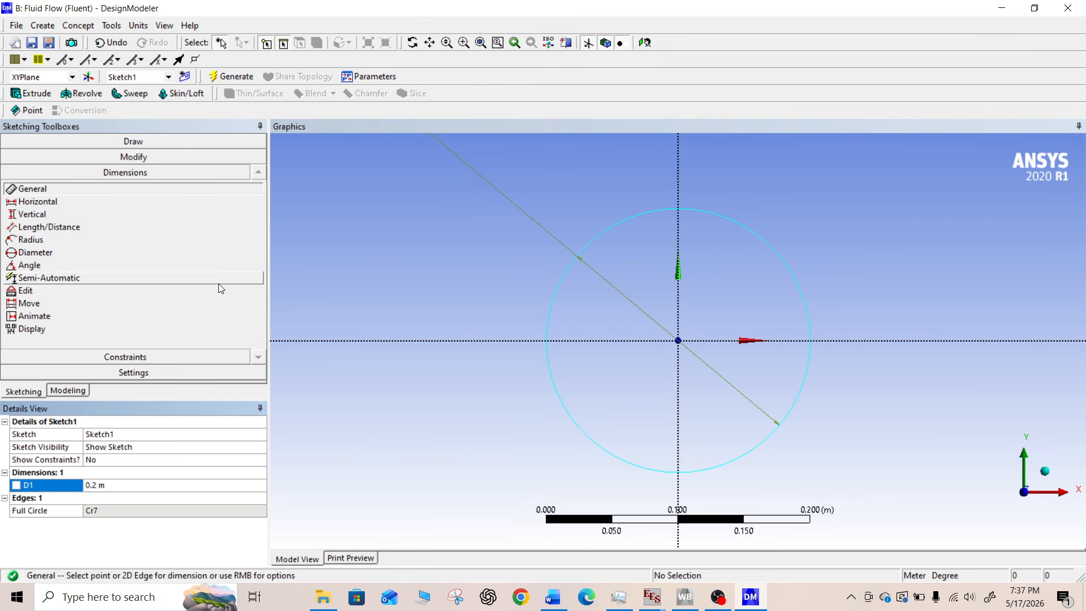
Extrude the circle sketch 1 m with Add Material, checking the pipe length in the Word assignment before generating the body
{"action": "left_click", "coordinate": [31, 94]}
{"action": "left_click", "coordinate": [27, 153]}
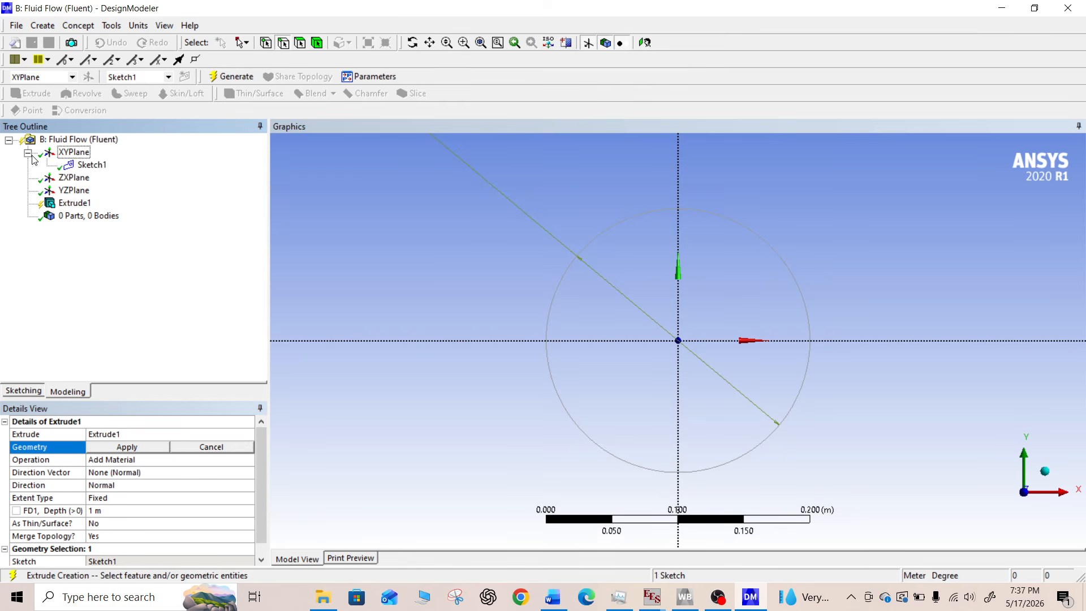
{"action": "left_click", "coordinate": [92, 164]}
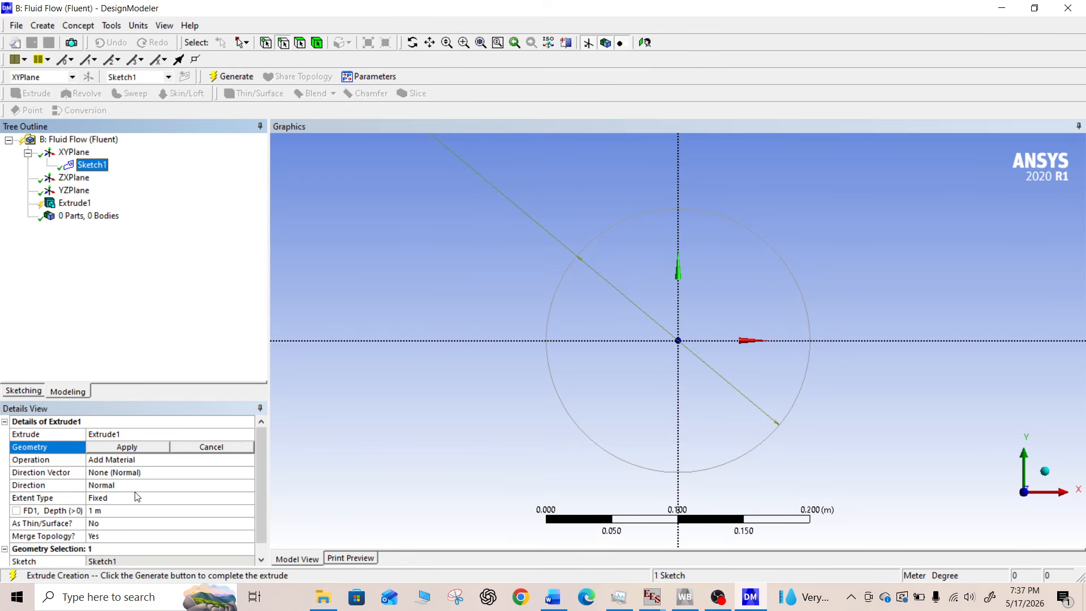
{"action": "left_click", "coordinate": [132, 448]}
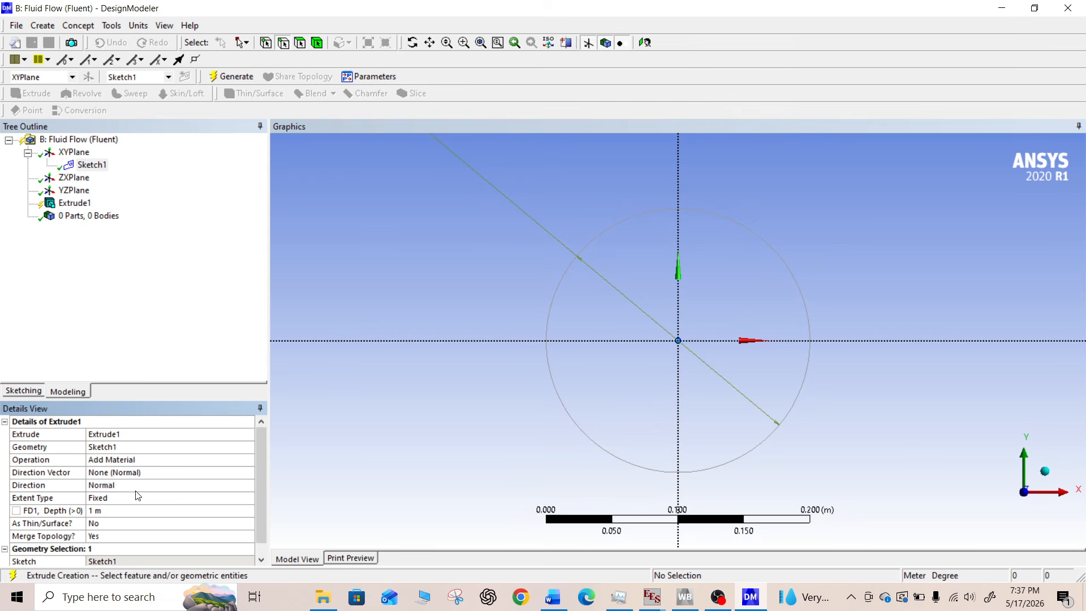
{"action": "left_click", "coordinate": [116, 509]}
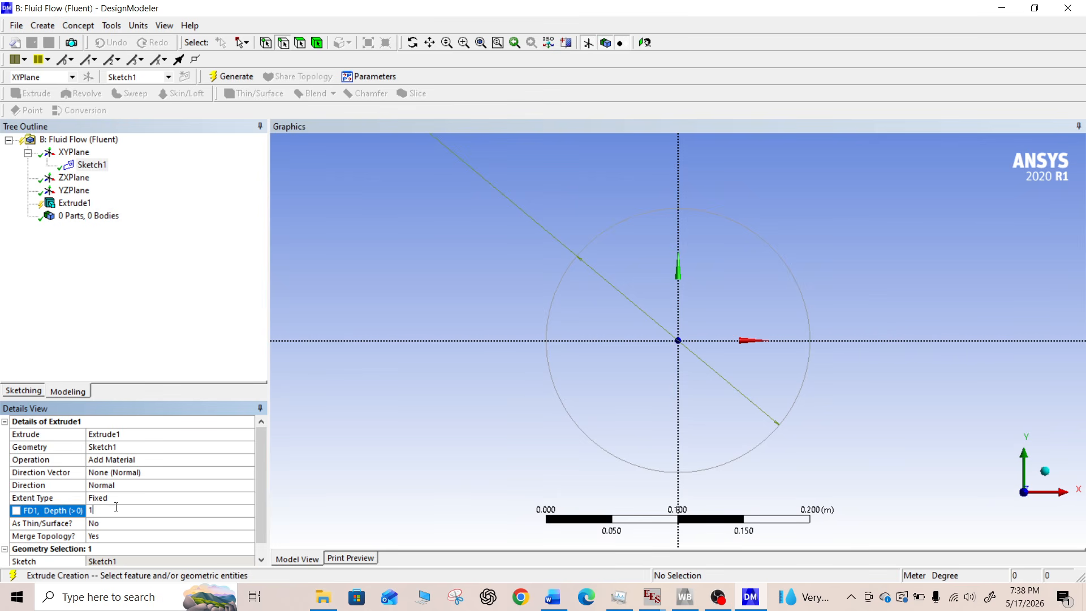
{"action": "left_click", "coordinate": [553, 597]}
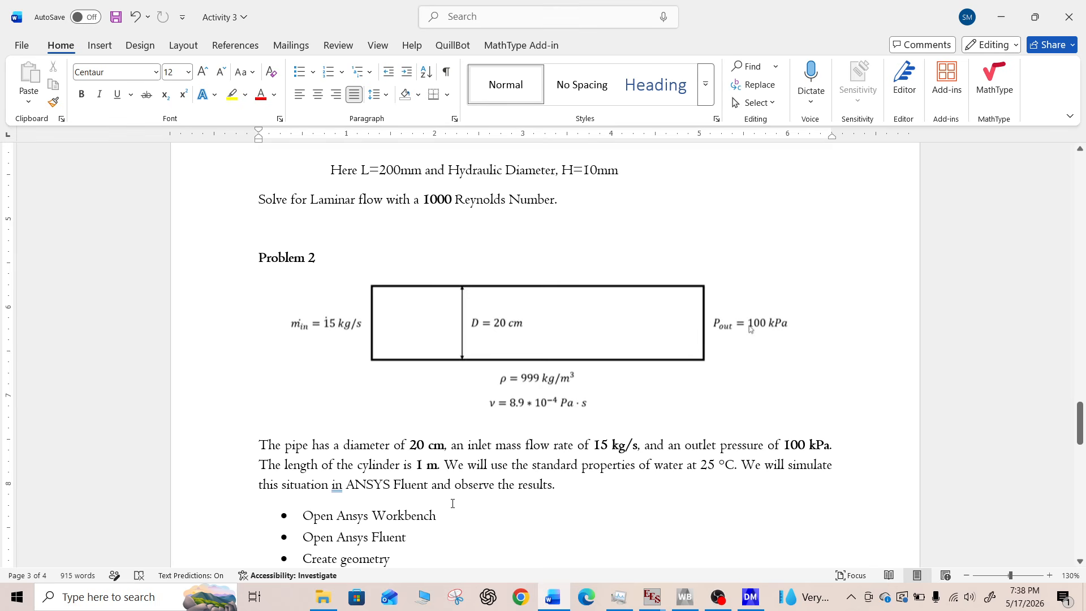
{"action": "left_click_drag", "start_coordinate": [324, 465], "coordinate": [441, 466]}
{"action": "left_click", "coordinate": [510, 518]}
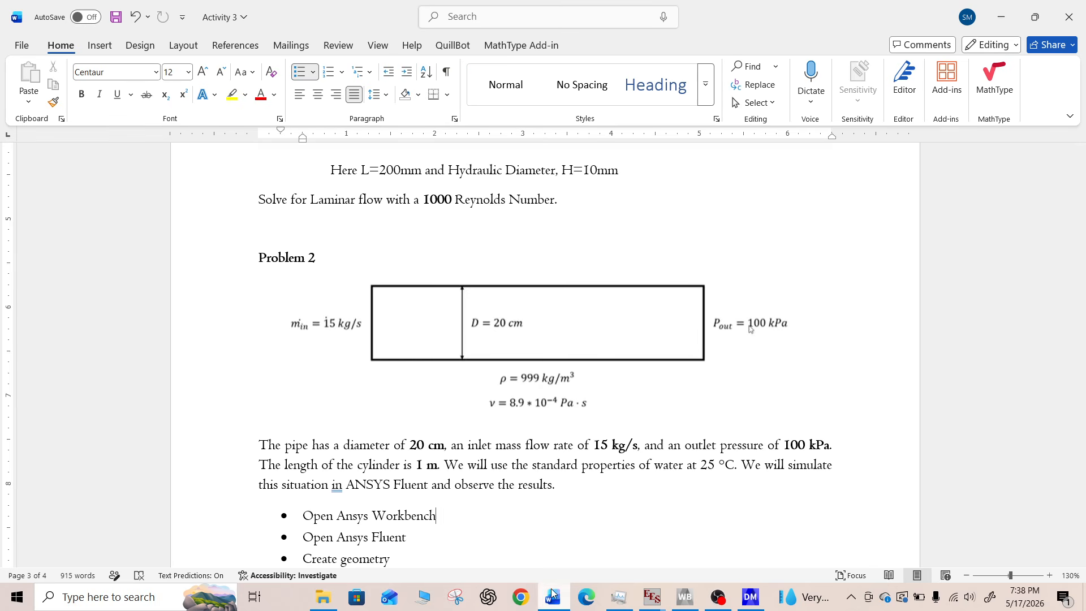
{"action": "left_click", "coordinate": [751, 597]}
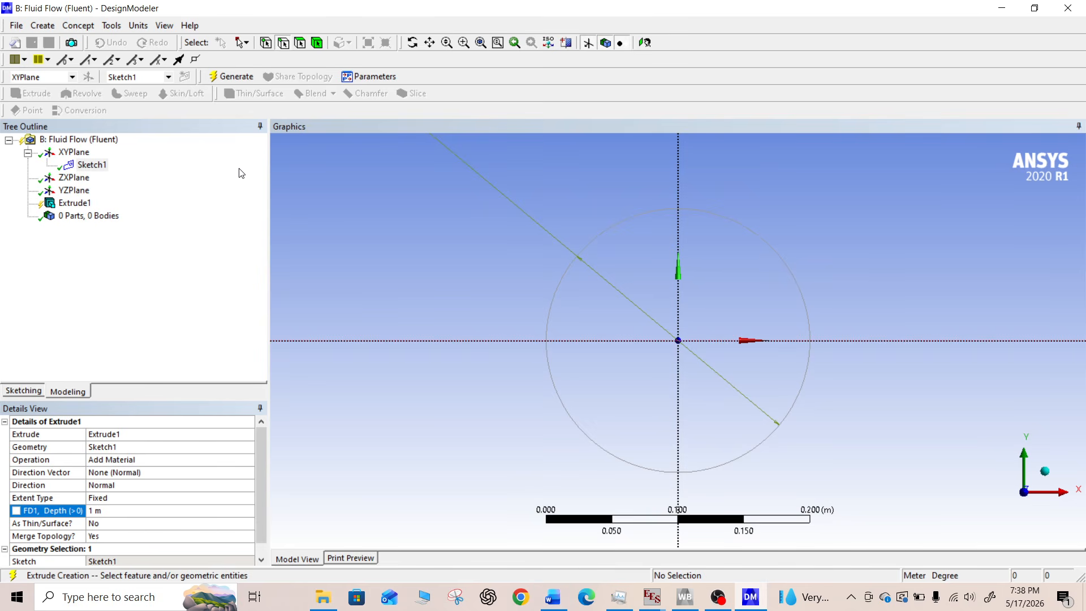
{"action": "left_click", "coordinate": [229, 77]}
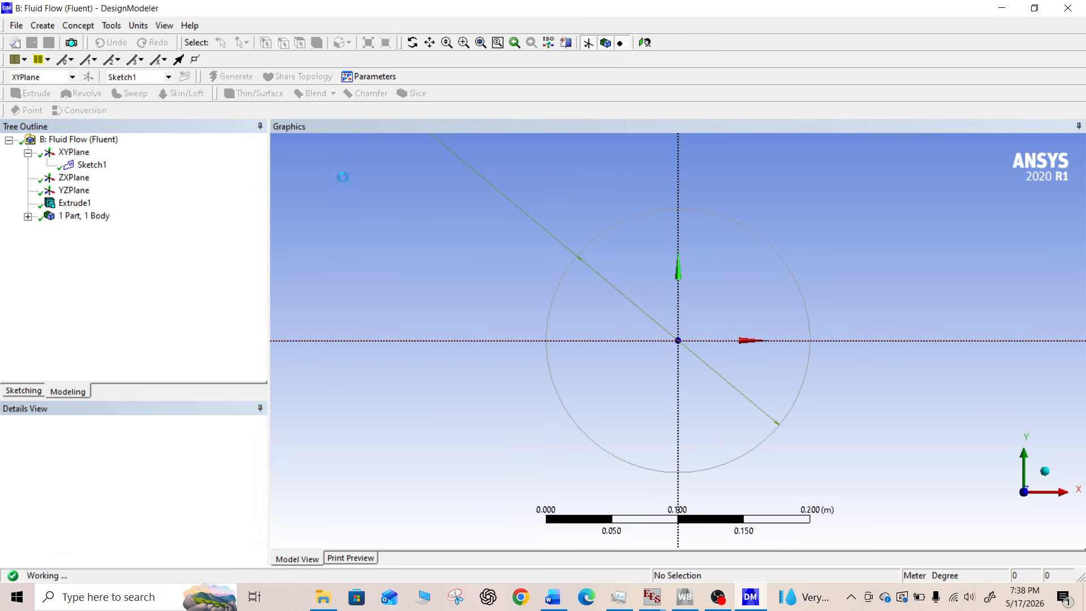
Inspect the generated cylinder, close DesignModeler, and switch to the Word assignment document
{"action": "middle_click_drag", "start_coordinate": [860, 279], "coordinate": [827, 292]}
{"action": "scroll", "coordinate": [825, 287], "scroll_direction": "down", "scroll_amount": 5}
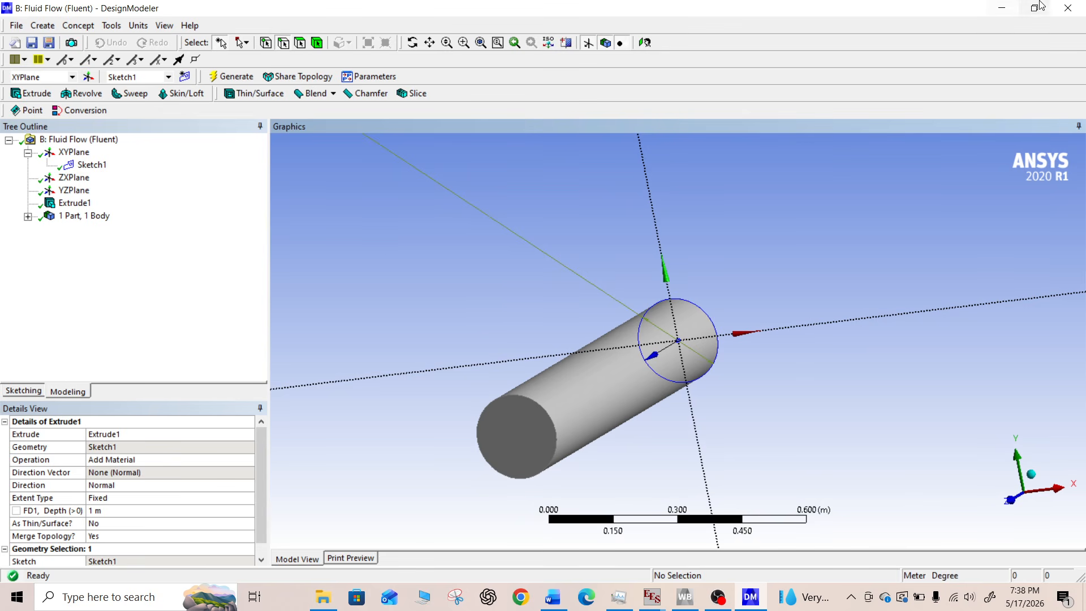
{"action": "left_click", "coordinate": [1068, 8]}
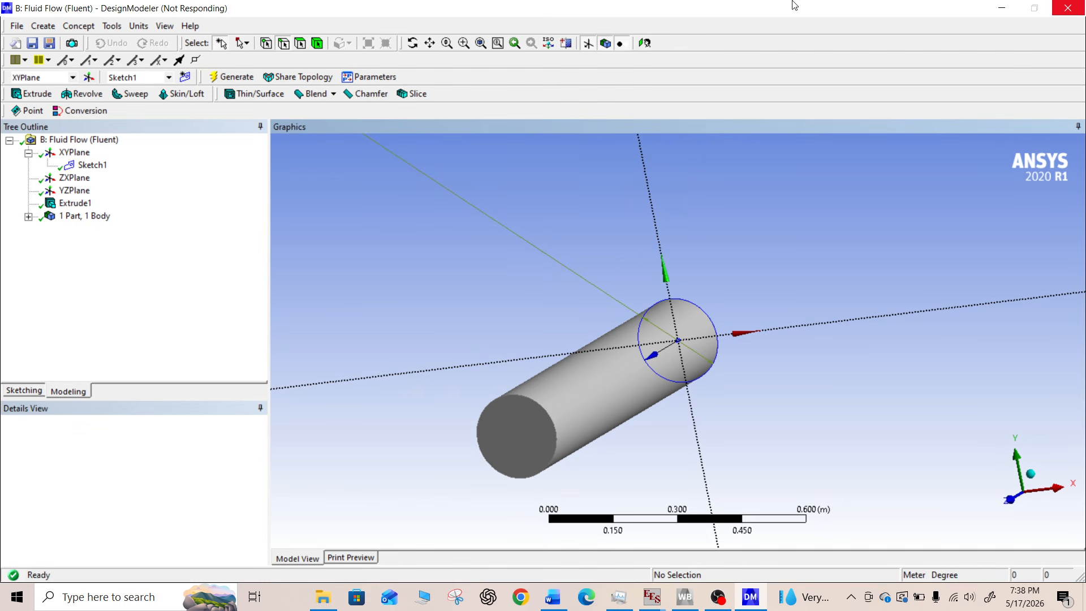
{"action": "key", "text": "alt+Tab"}
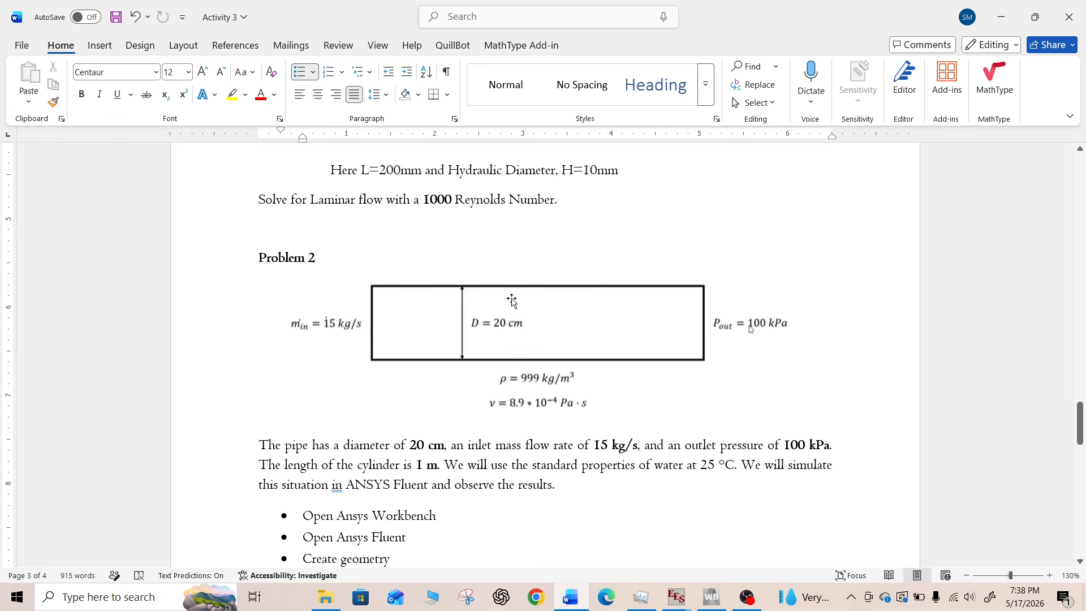
Review Problem 2 in the Word assignment, open system B's Mesh from Workbench, and check the unit system options, keeping Metric (mm, t, N, s, mV, mA)
{"action": "scroll", "coordinate": [504, 316], "scroll_direction": "down", "scroll_amount": 2}
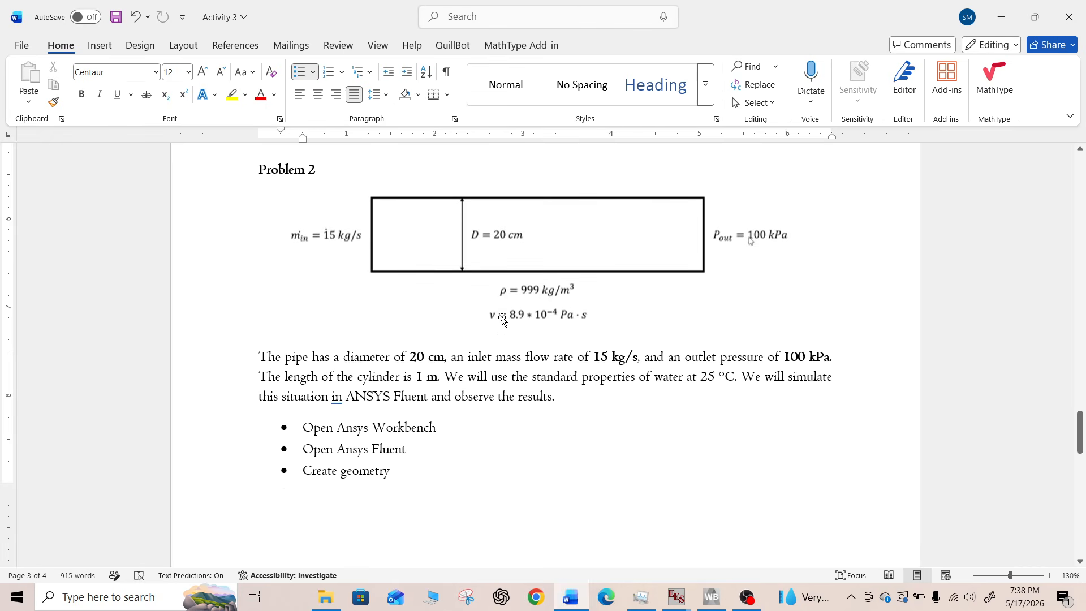
{"action": "left_click", "coordinate": [712, 597]}
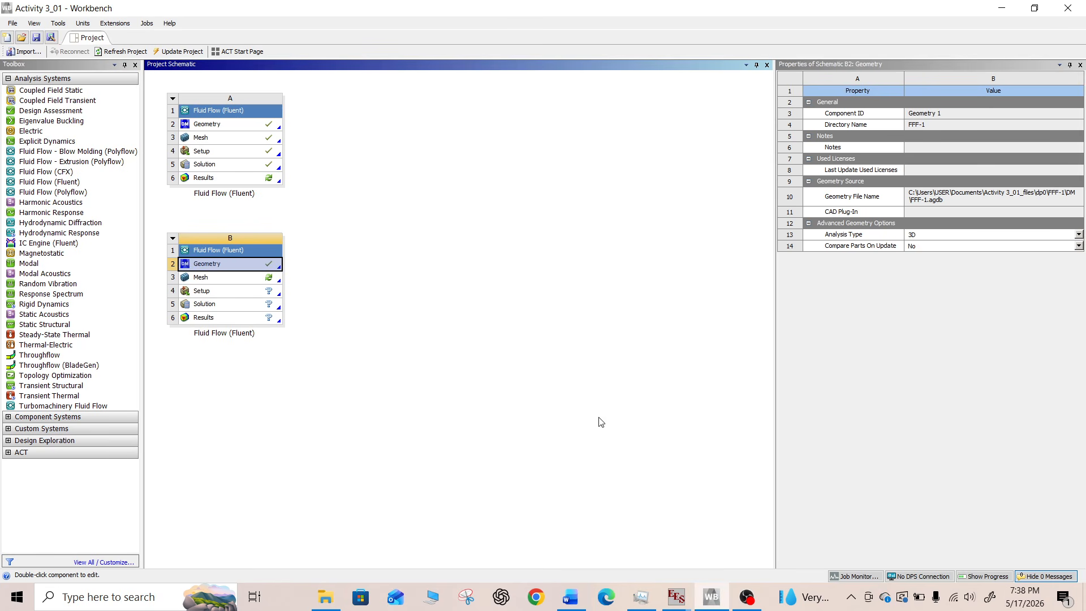
{"action": "left_click", "coordinate": [234, 282]}
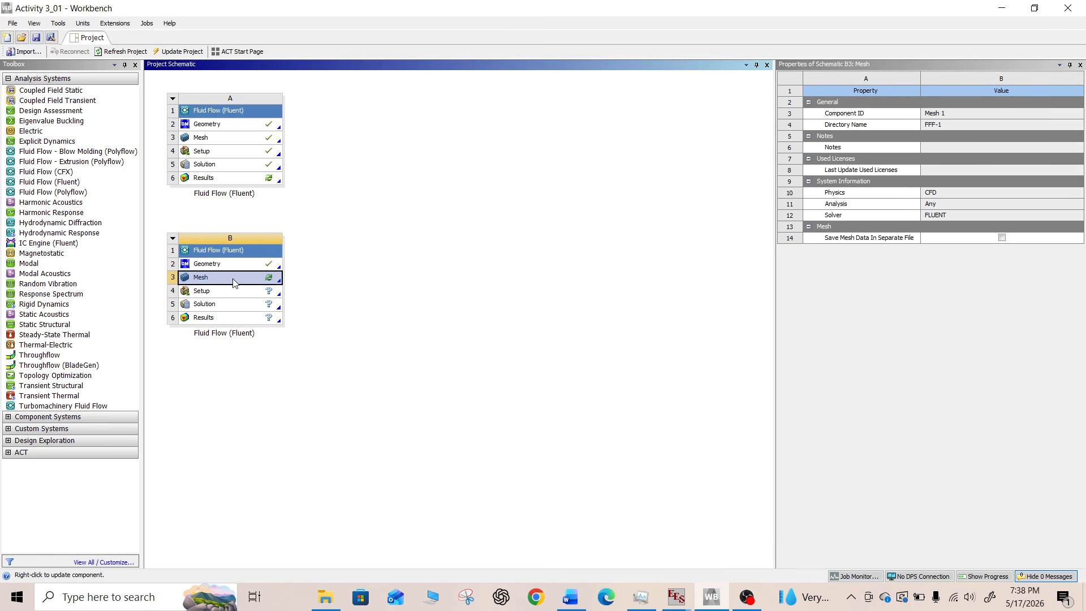
{"action": "double_click", "coordinate": [234, 283]}
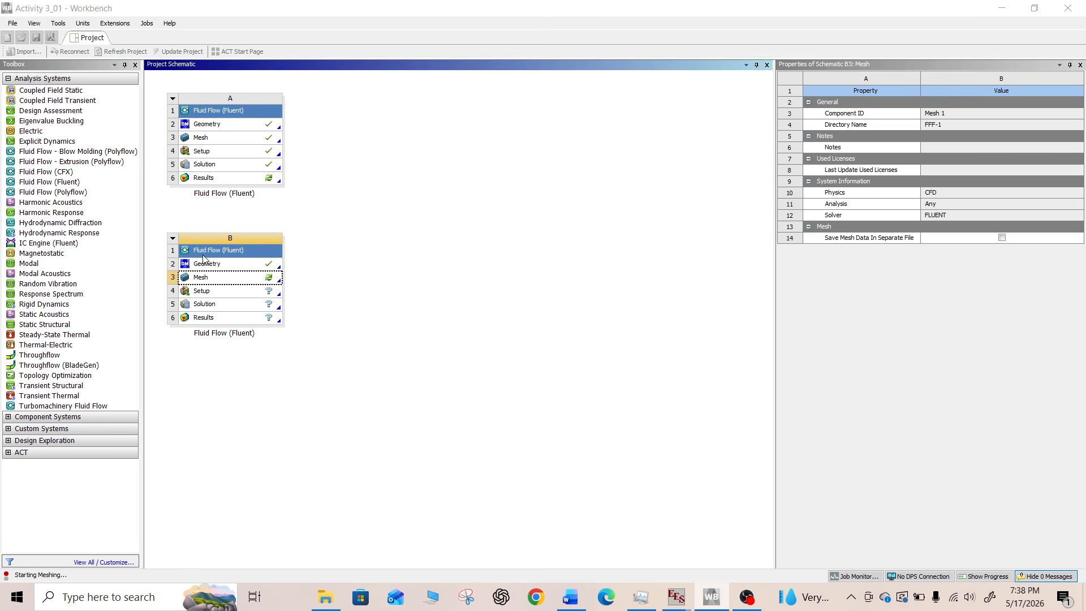
{"action": "left_click", "coordinate": [571, 598]}
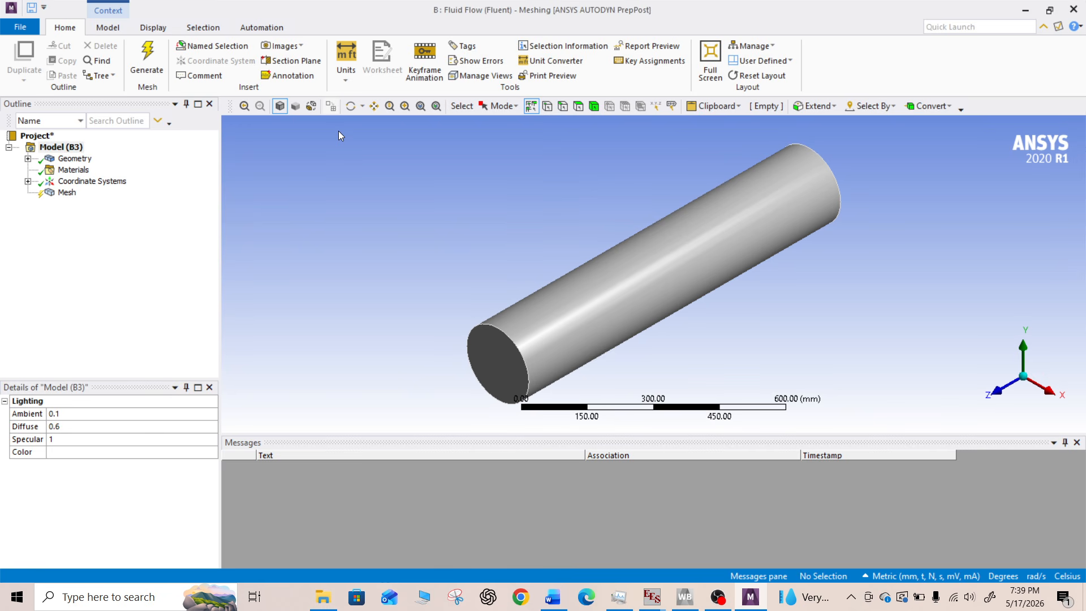
{"action": "left_click", "coordinate": [345, 78]}
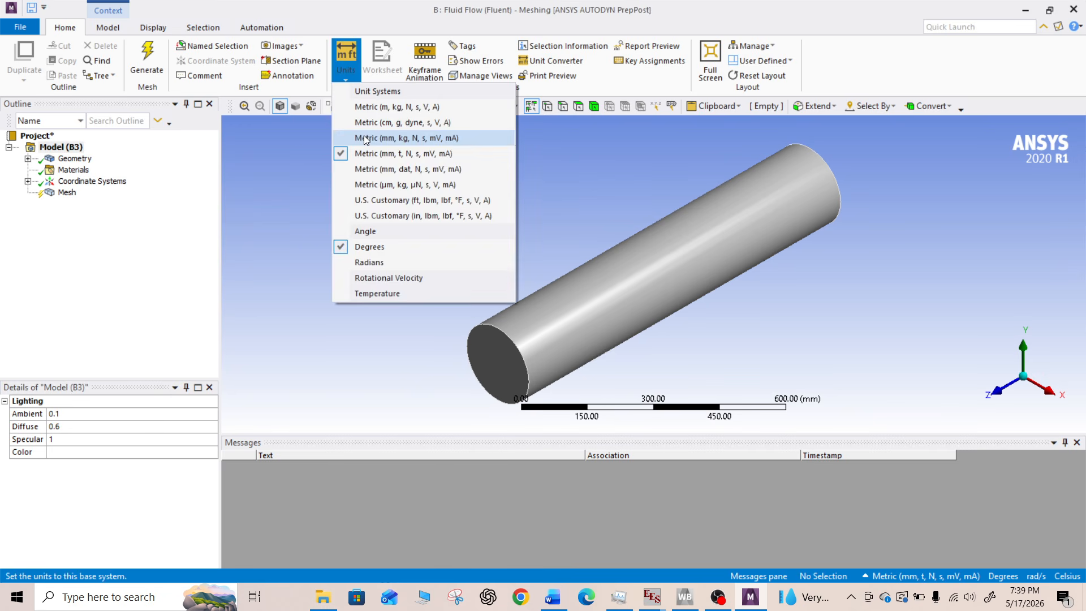
{"action": "left_click", "coordinate": [135, 203]}
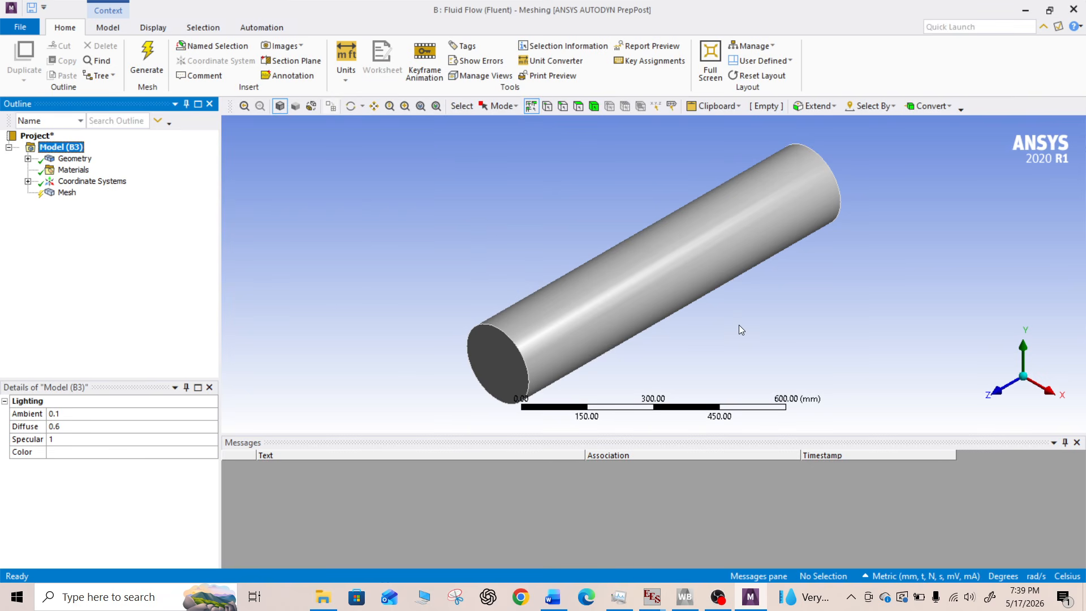
Create a named selection on the circular face at the pipe's +Z end and rename it Inlet
{"action": "middle_click_drag", "start_coordinate": [759, 330], "coordinate": [745, 314]}
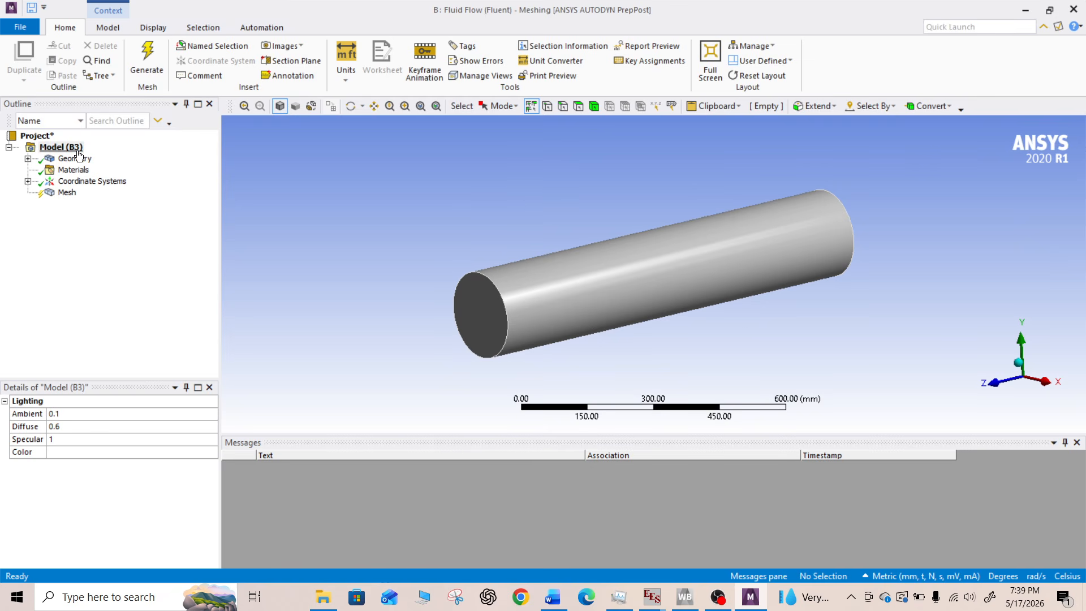
{"action": "right_click", "coordinate": [61, 147]}
{"action": "mouse_move", "coordinate": [113, 158]}
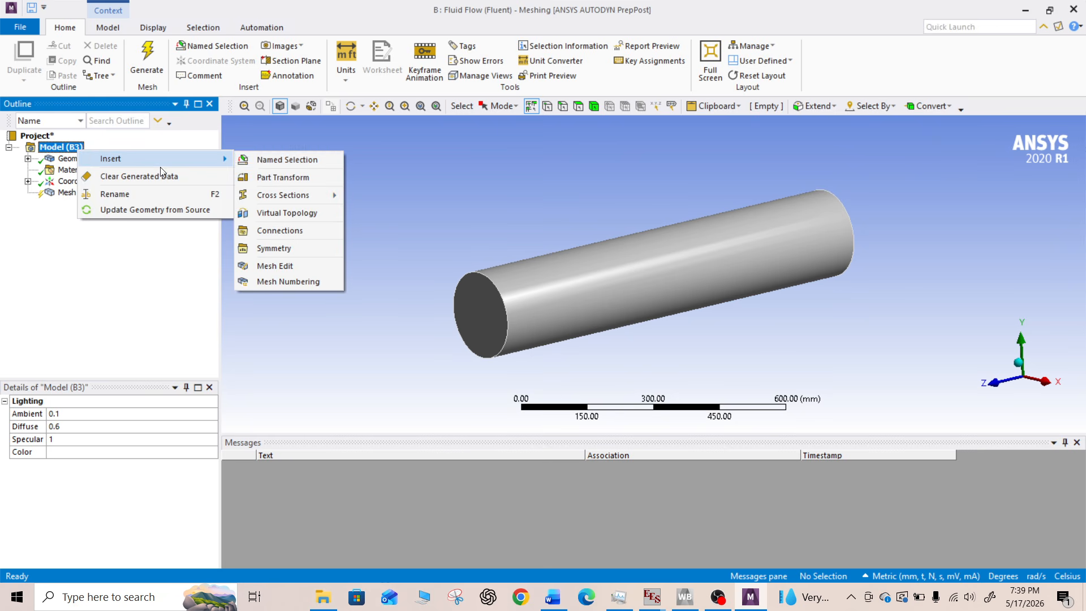
{"action": "left_click", "coordinate": [260, 156]}
{"action": "left_click", "coordinate": [475, 314]}
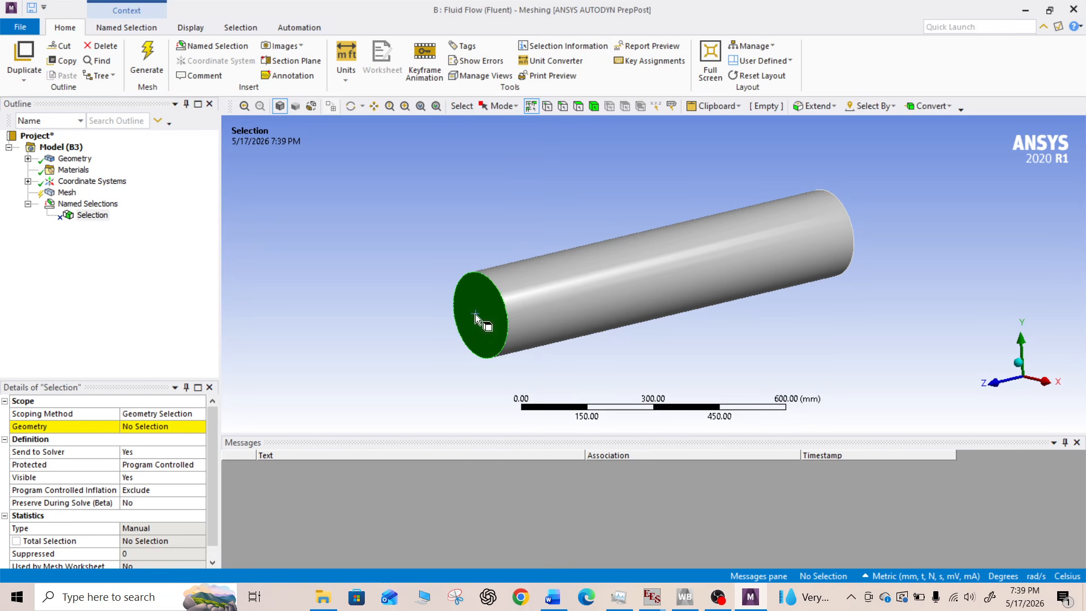
{"action": "left_click", "coordinate": [154, 432]}
{"action": "left_click", "coordinate": [148, 427]}
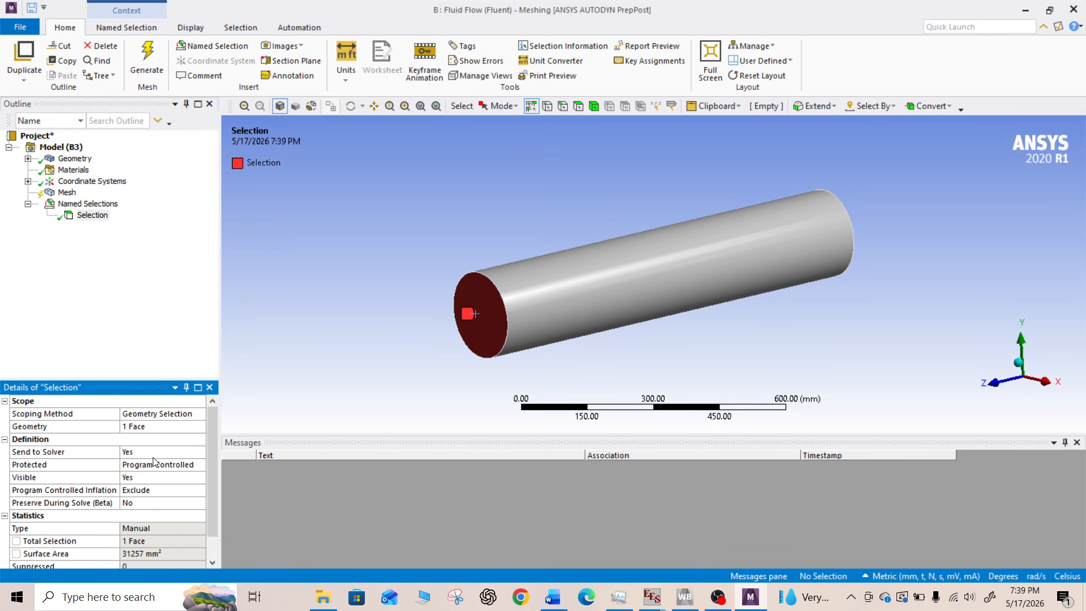
{"action": "right_click", "coordinate": [89, 219]}
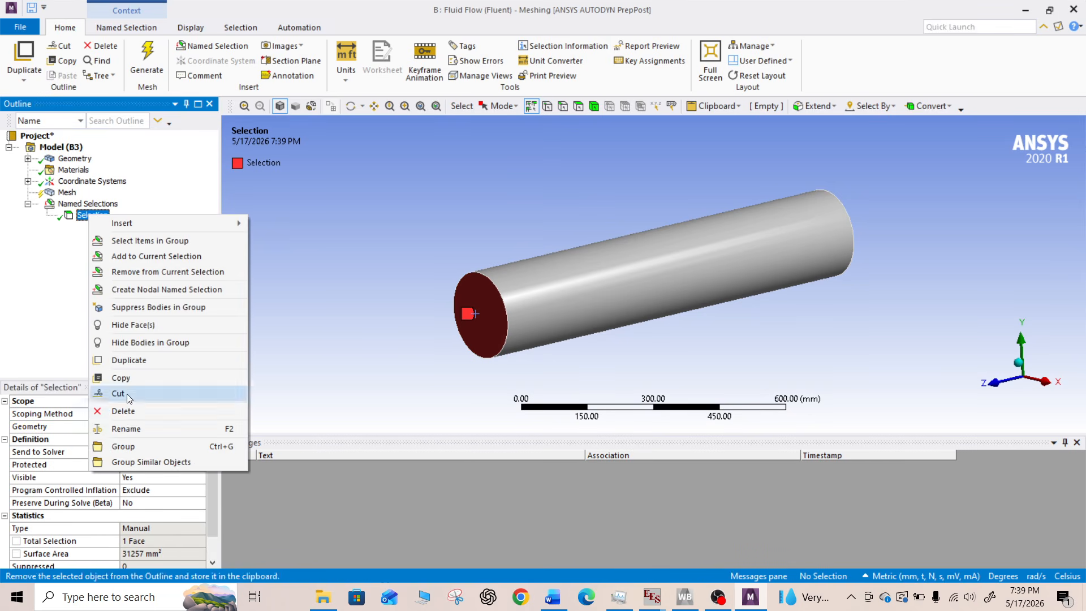
{"action": "left_click", "coordinate": [132, 429]}
{"action": "type", "text": "Inlet"}
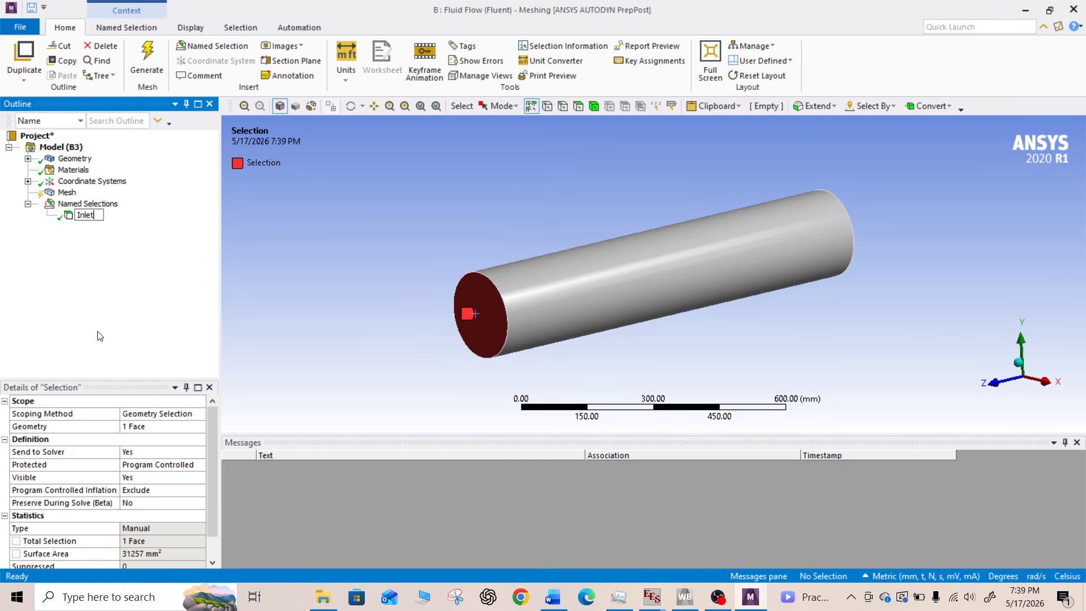
{"action": "key", "text": "Return"}
Create a named selection on the circular face at the pipe's opposite end and rename it Outlet
{"action": "left_click", "coordinate": [63, 147]}
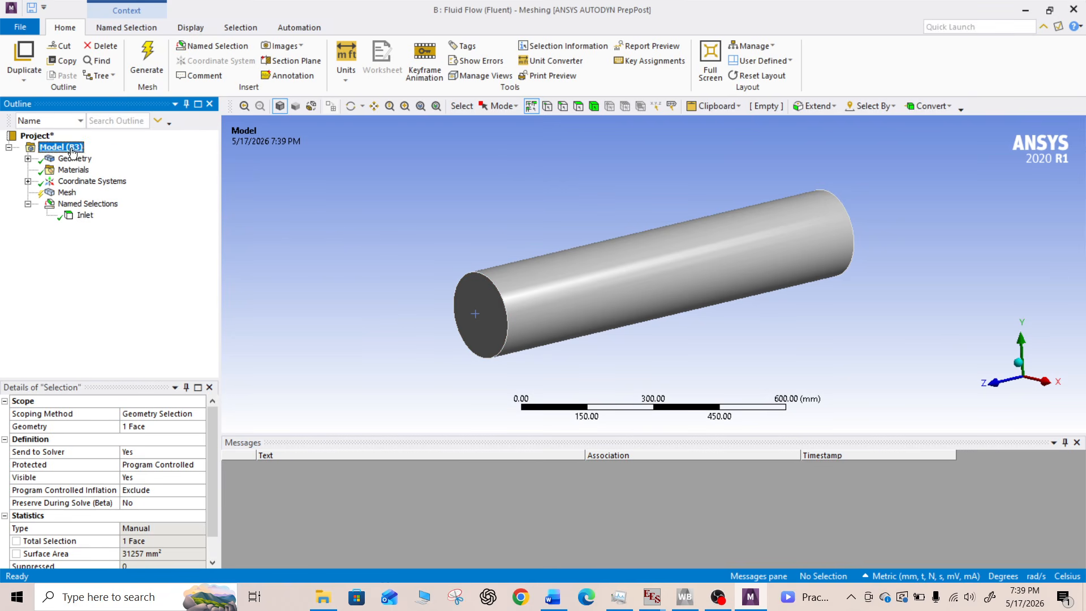
{"action": "right_click", "coordinate": [71, 148]}
{"action": "mouse_move", "coordinate": [87, 158]}
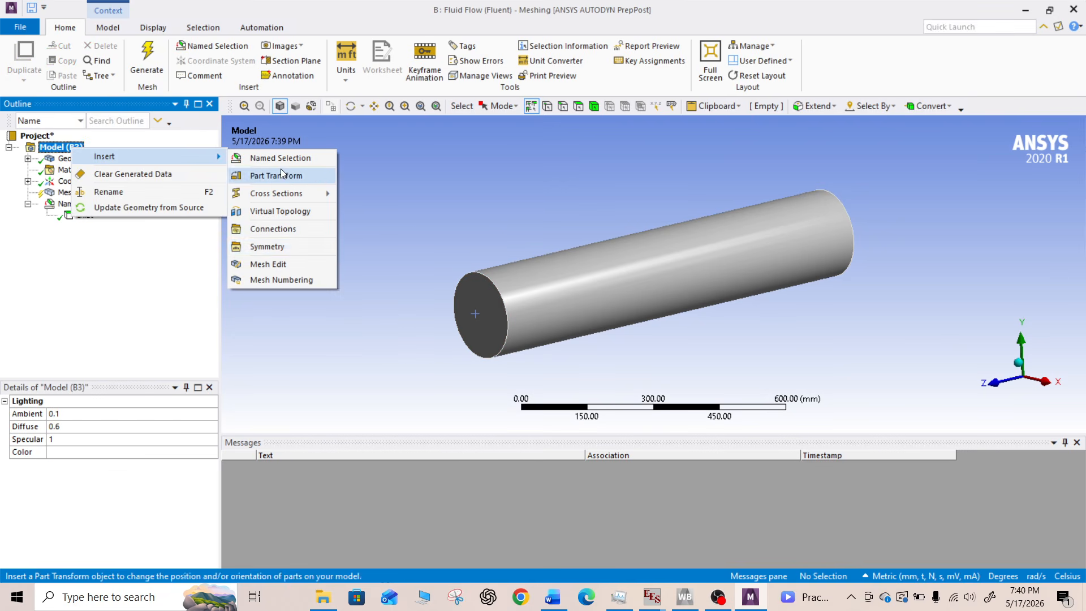
{"action": "left_click", "coordinate": [277, 158]}
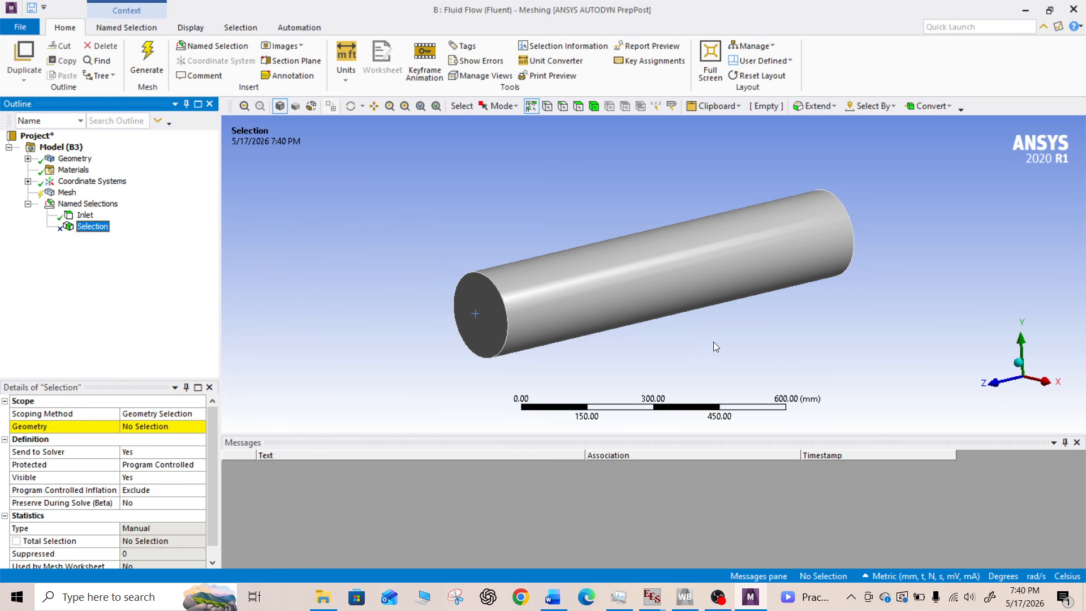
{"action": "middle_click_drag", "start_coordinate": [718, 332], "coordinate": [550, 371]}
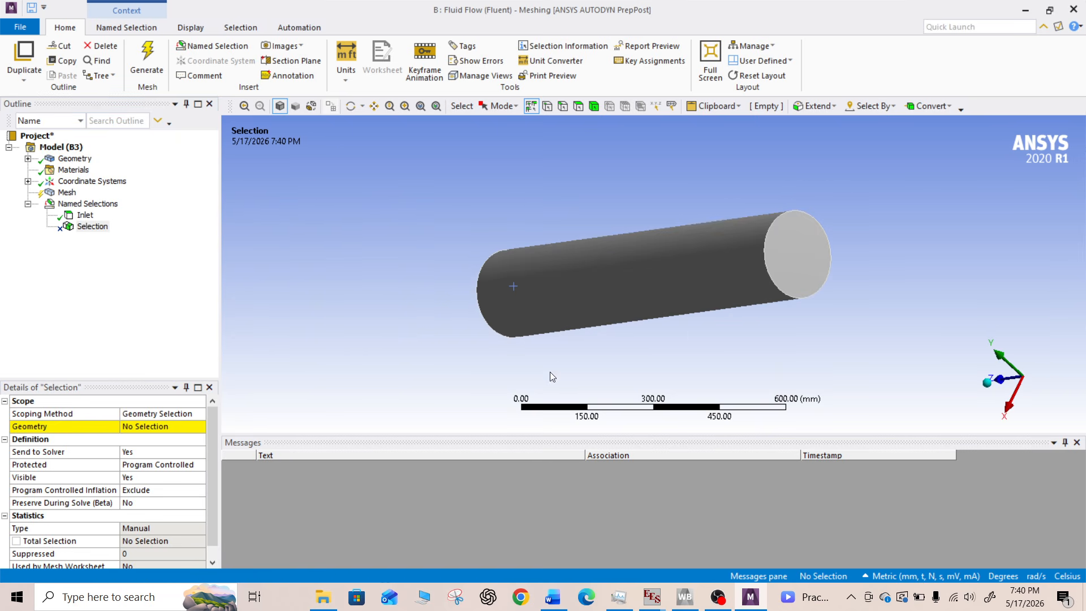
{"action": "left_click", "coordinate": [789, 278]}
{"action": "left_click", "coordinate": [164, 426]}
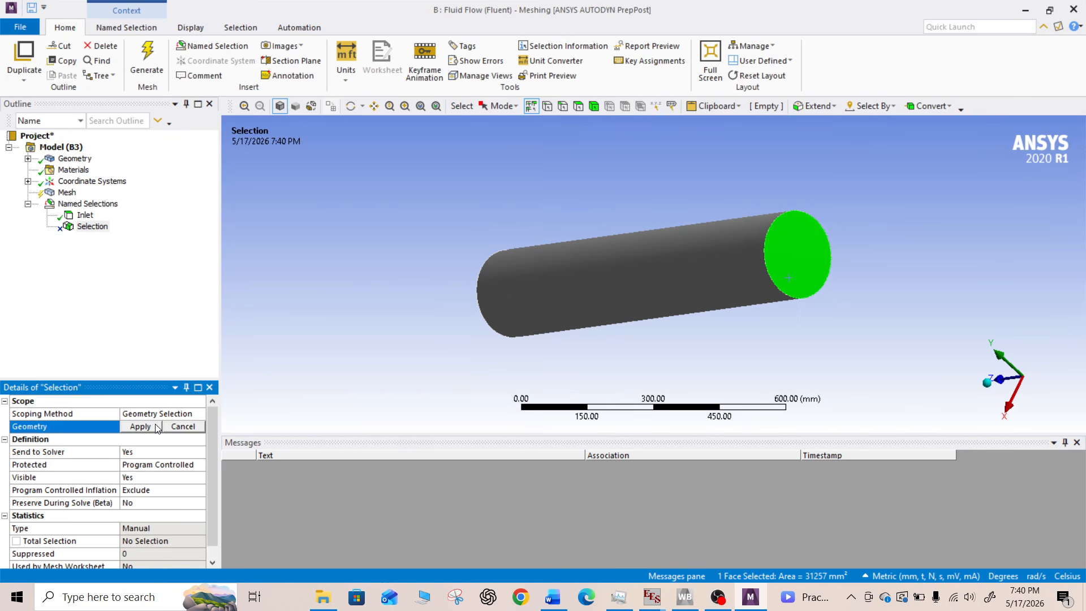
{"action": "left_click", "coordinate": [161, 426]}
{"action": "middle_click_drag", "start_coordinate": [598, 383], "coordinate": [771, 364]}
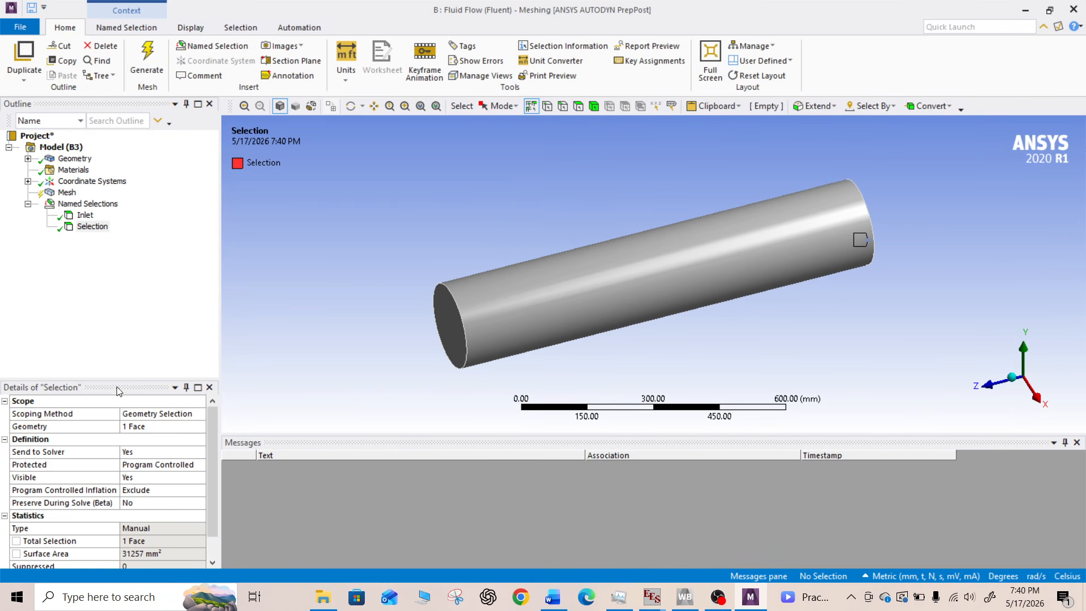
{"action": "right_click", "coordinate": [104, 230]}
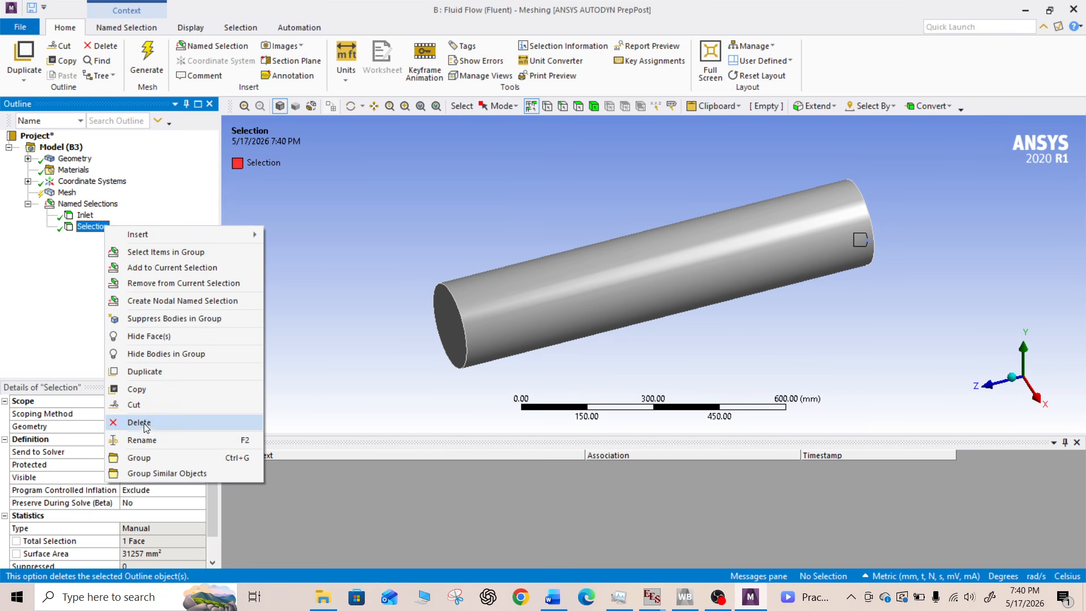
{"action": "left_click", "coordinate": [147, 441]}
{"action": "type", "text": "Outlet"}
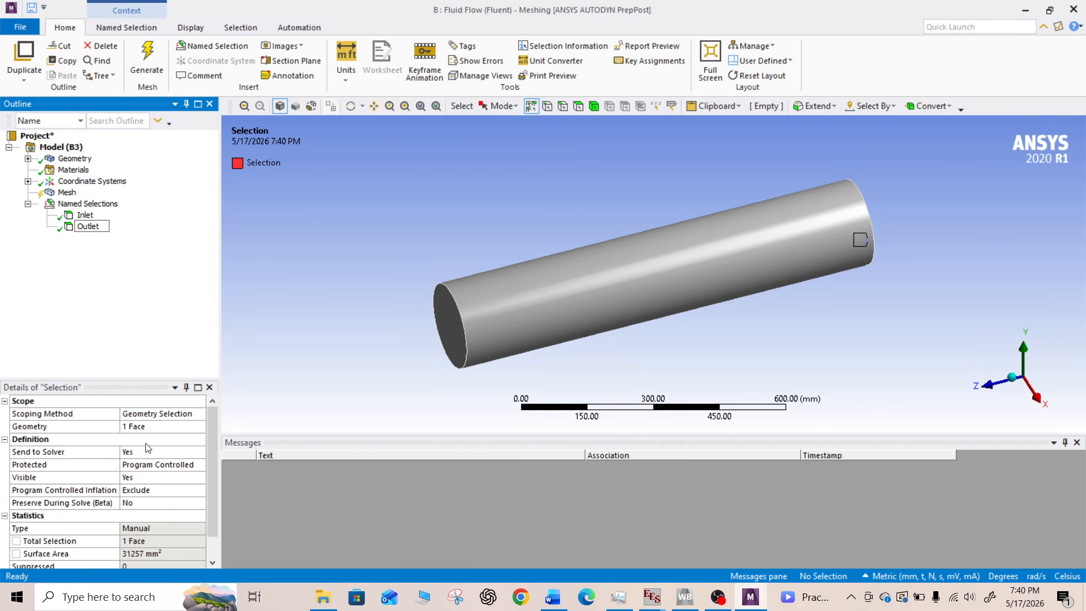
{"action": "key", "text": "Return"}
Create a named selection on the pipe's cylindrical outer surface and rename it Wall
{"action": "left_click", "coordinate": [86, 204]}
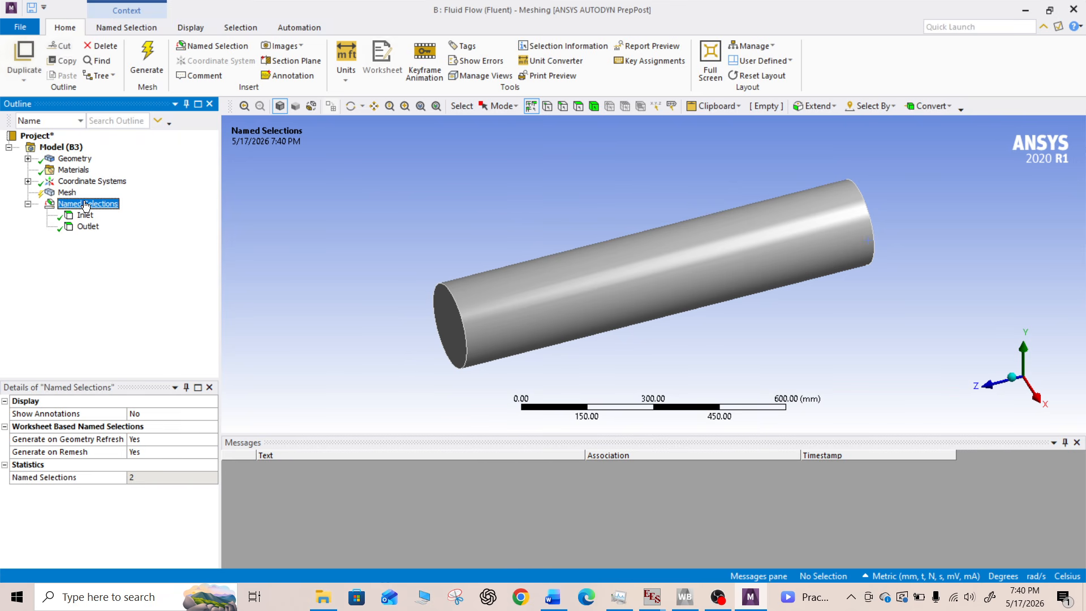
{"action": "left_click", "coordinate": [73, 148]}
{"action": "right_click", "coordinate": [74, 148]}
{"action": "mouse_move", "coordinate": [90, 156]}
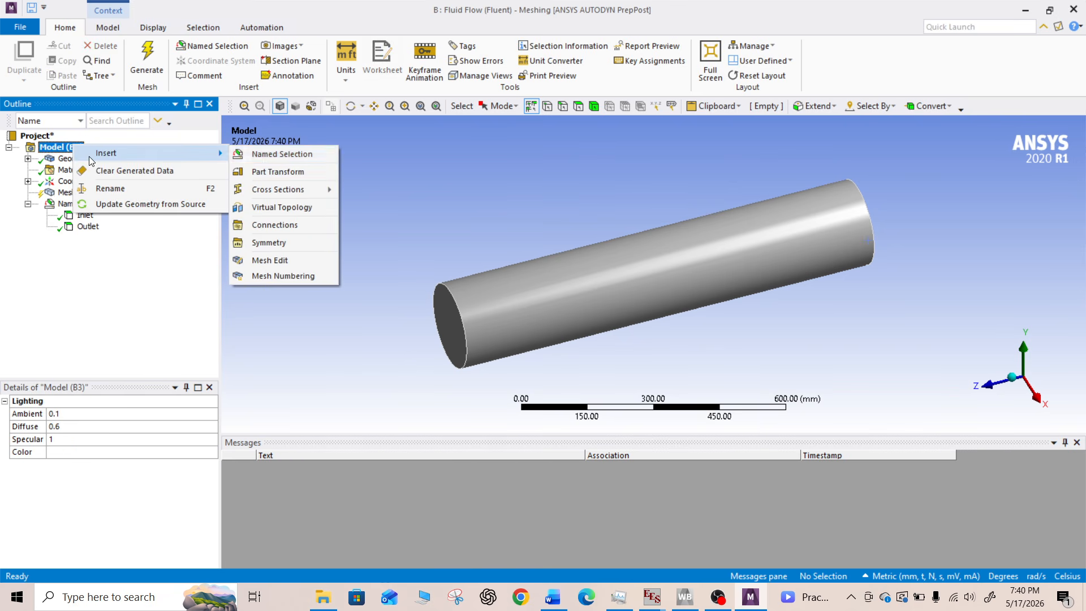
{"action": "left_click", "coordinate": [265, 158]}
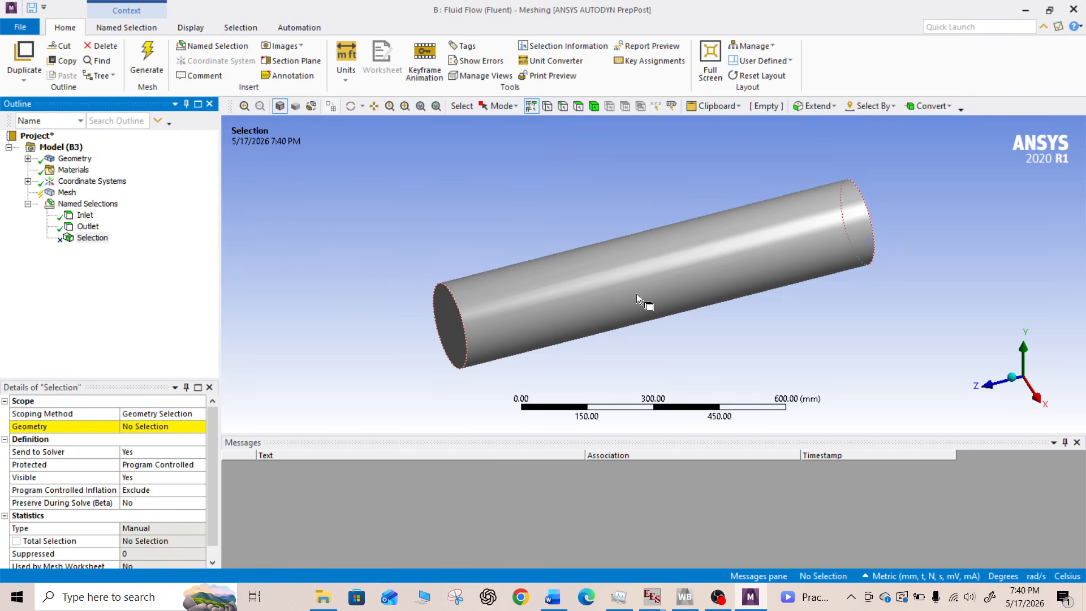
{"action": "left_click", "coordinate": [637, 294]}
{"action": "left_click", "coordinate": [141, 426]}
{"action": "left_click", "coordinate": [136, 427]}
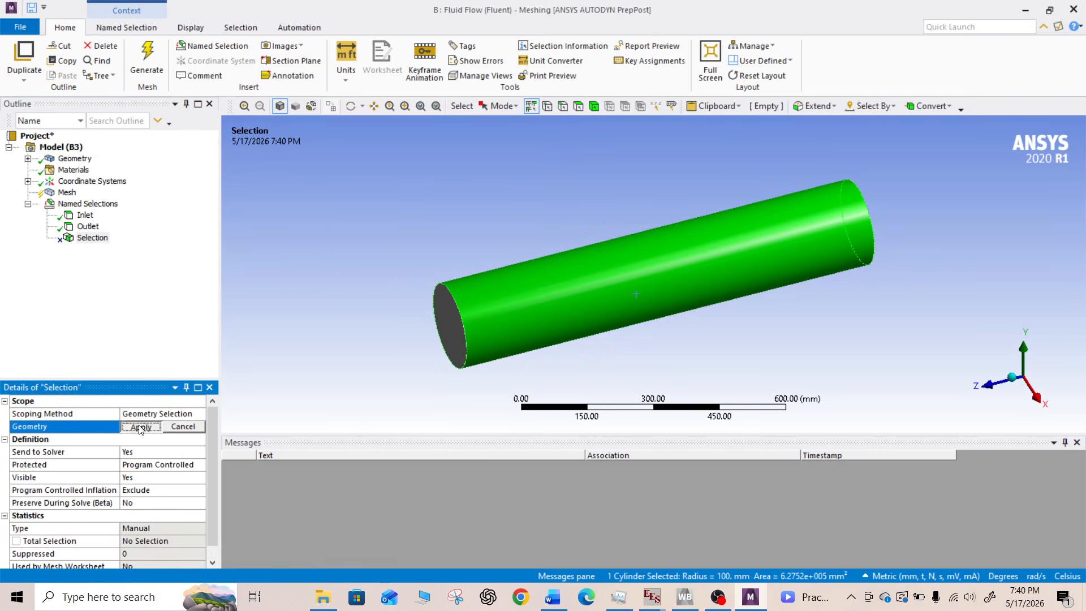
{"action": "right_click", "coordinate": [91, 238]}
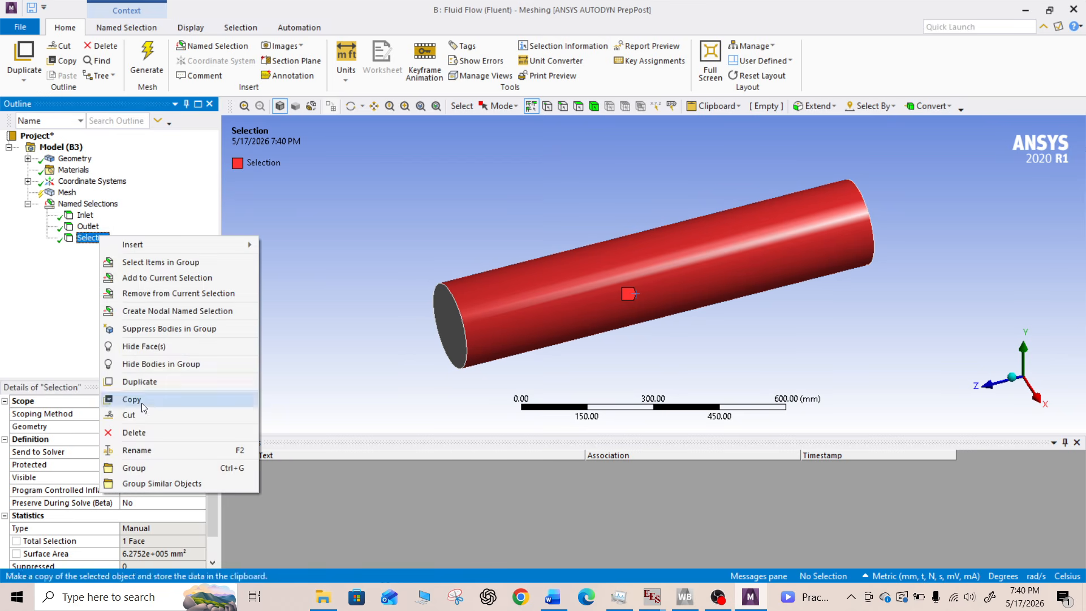
{"action": "left_click", "coordinate": [142, 450]}
{"action": "type", "text": "Wall"}
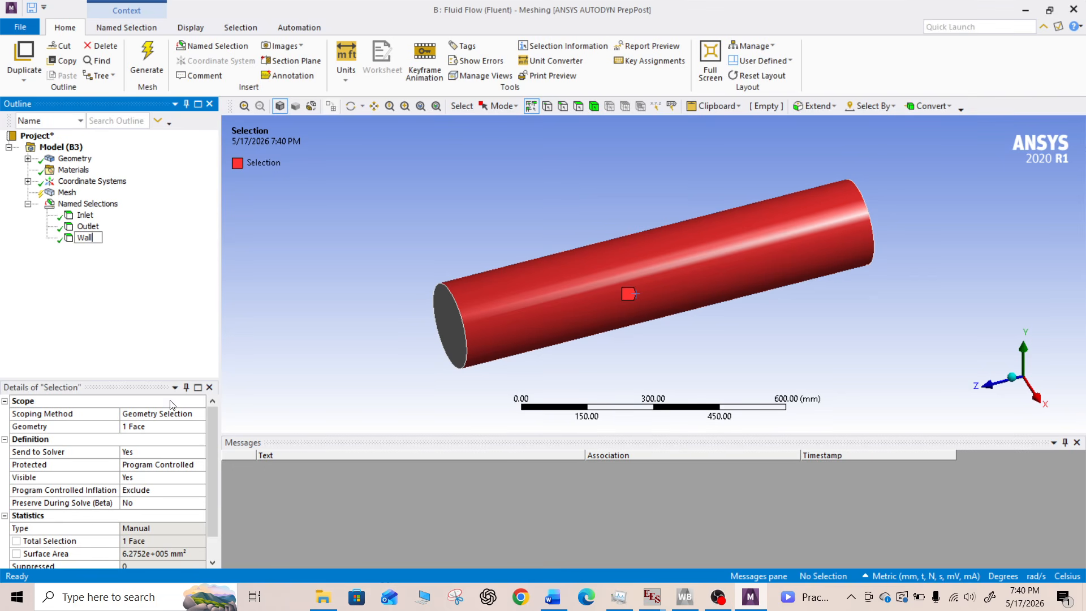
{"action": "left_click", "coordinate": [173, 346]}
Select the Mesh object and check the element size required by Problem 2's meshing instructions in the Word assignment
{"action": "left_click", "coordinate": [71, 194]}
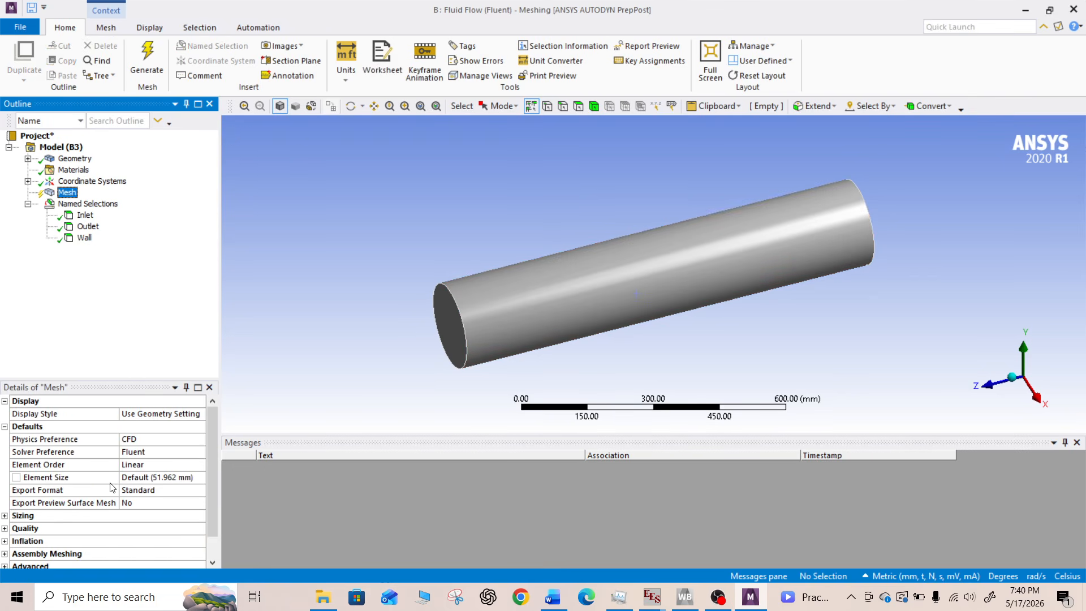
{"action": "left_click", "coordinate": [183, 479]}
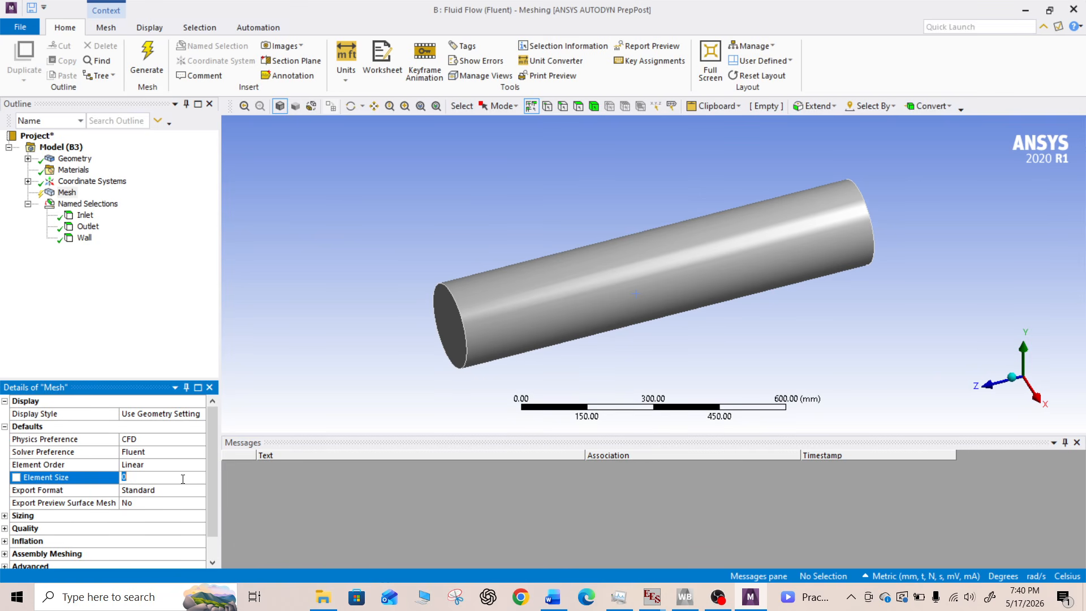
{"action": "left_click", "coordinate": [553, 597]}
{"action": "scroll", "coordinate": [525, 449], "scroll_direction": "down", "scroll_amount": 3}
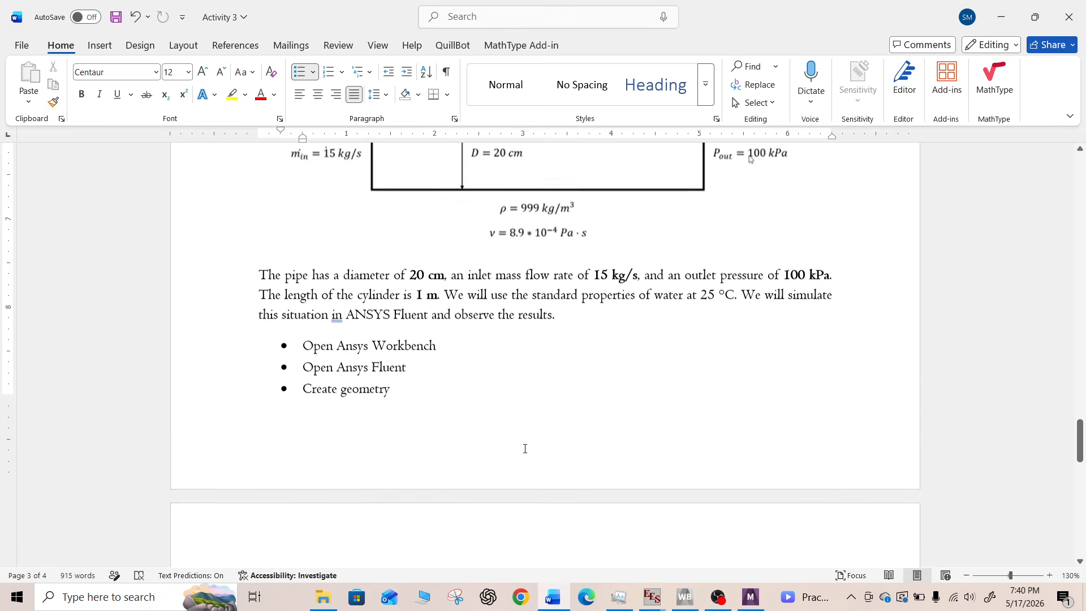
{"action": "scroll", "coordinate": [525, 448], "scroll_direction": "up", "scroll_amount": 1}
{"action": "scroll", "coordinate": [525, 449], "scroll_direction": "down", "scroll_amount": 7}
{"action": "scroll", "coordinate": [525, 449], "scroll_direction": "up", "scroll_amount": 2}
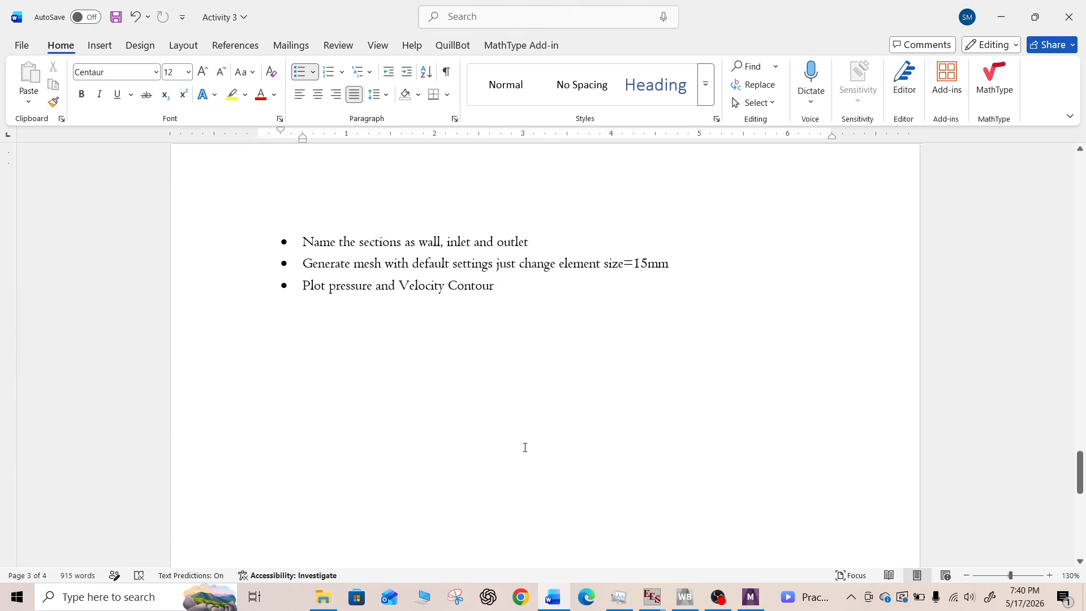
{"action": "left_click_drag", "start_coordinate": [614, 311], "coordinate": [682, 310]}
{"action": "left_click", "coordinate": [664, 559]}
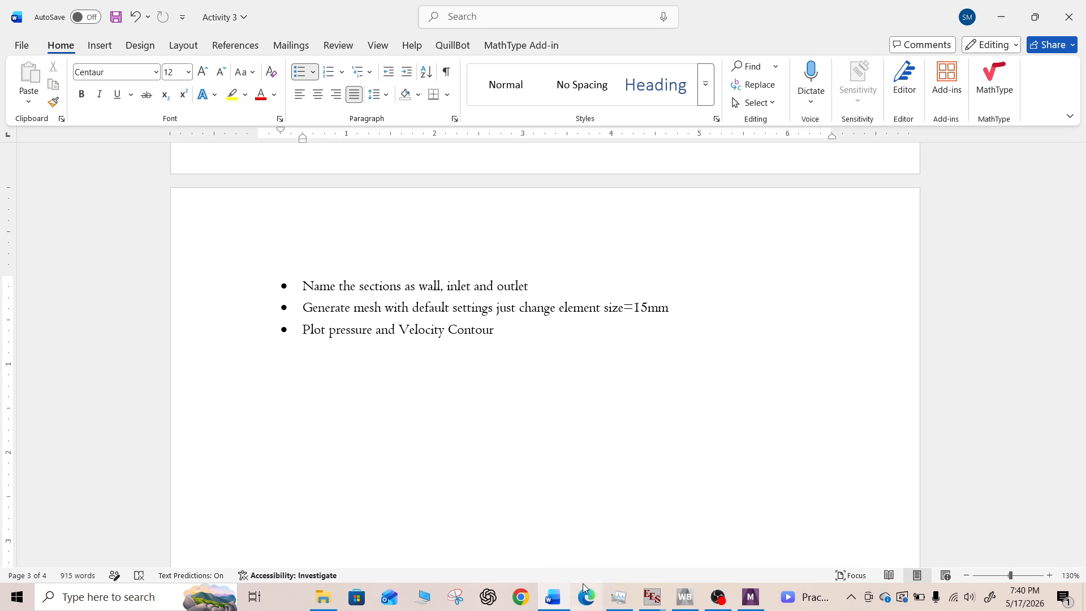
{"action": "mouse_move", "coordinate": [679, 602]}
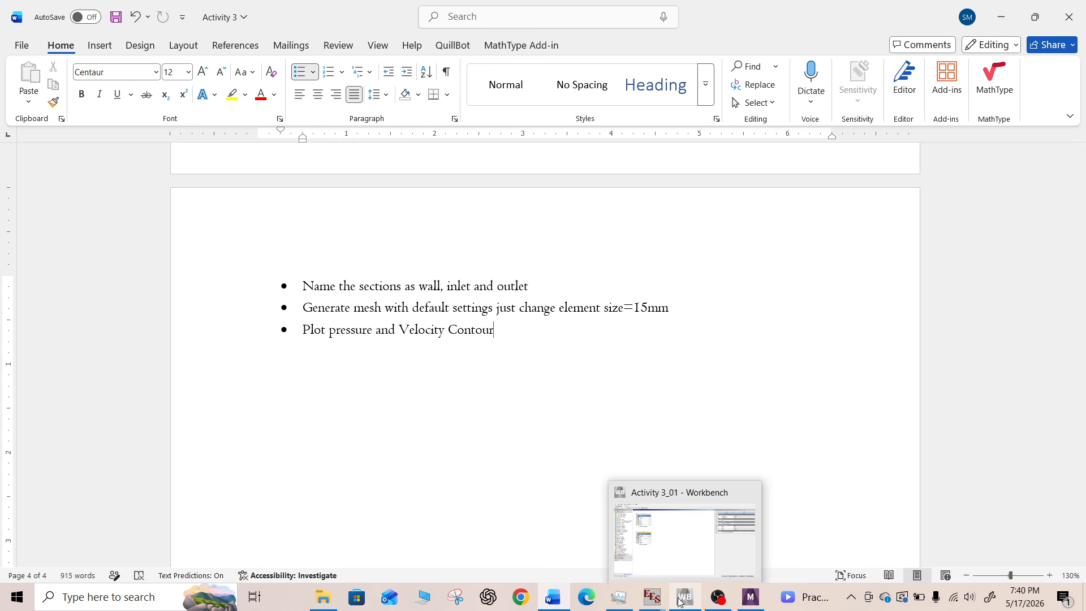
{"action": "left_click", "coordinate": [751, 598]}
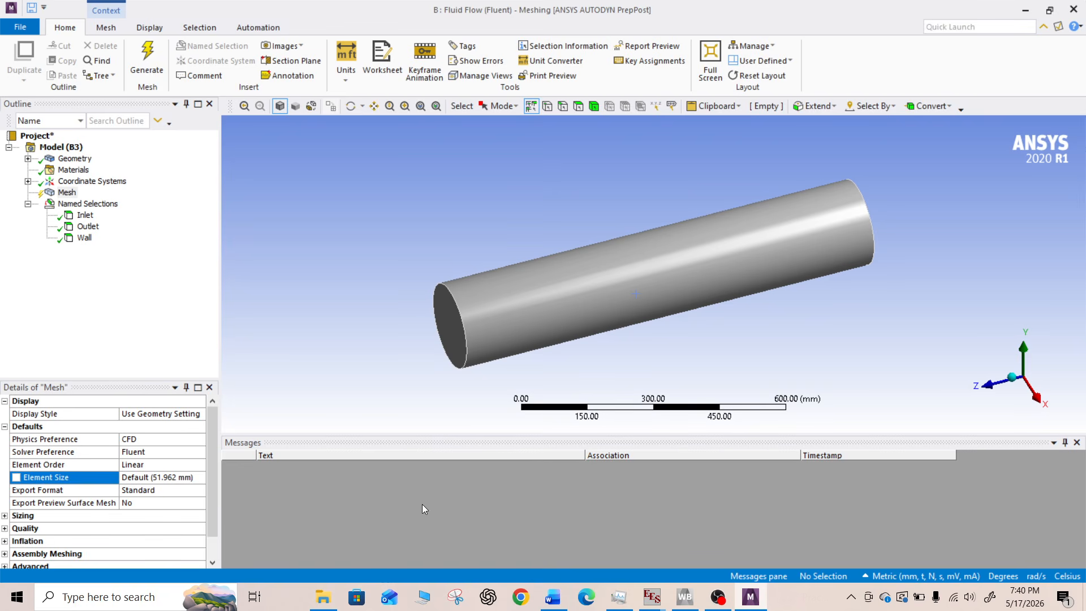
Set the mesh element size to 15 mm, generate the pipe mesh and inspect it
{"action": "left_click", "coordinate": [164, 479]}
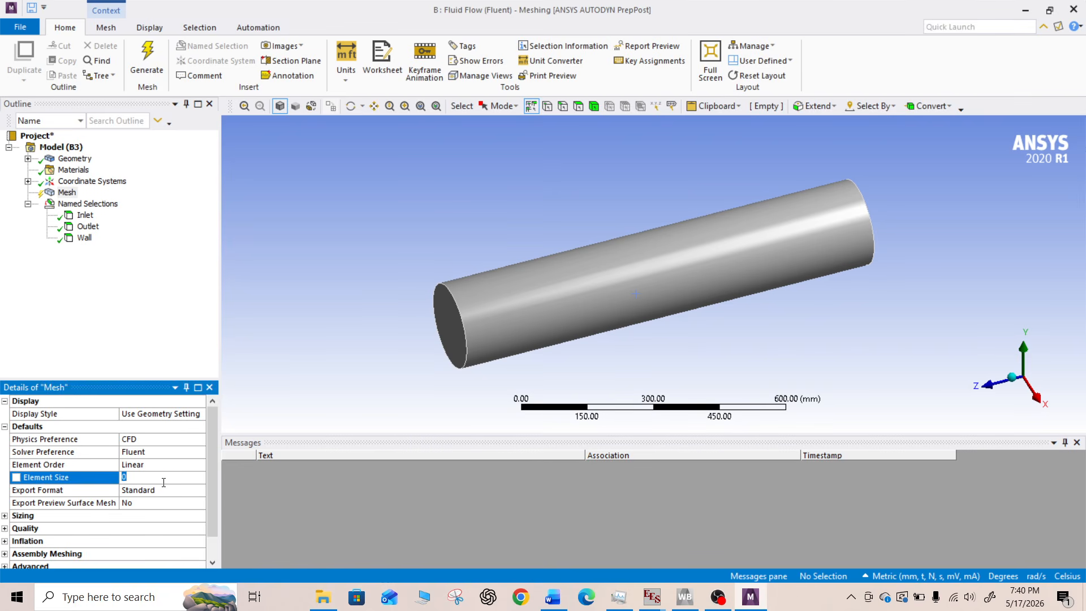
{"action": "type", "text": "15"}
{"action": "left_click", "coordinate": [161, 316]}
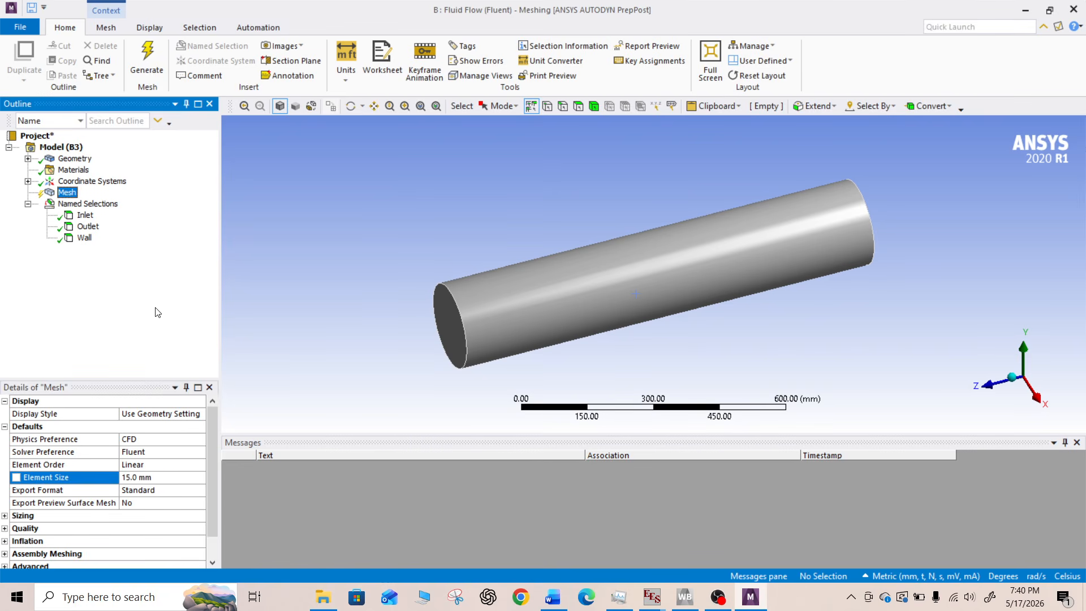
{"action": "left_click", "coordinate": [140, 61]}
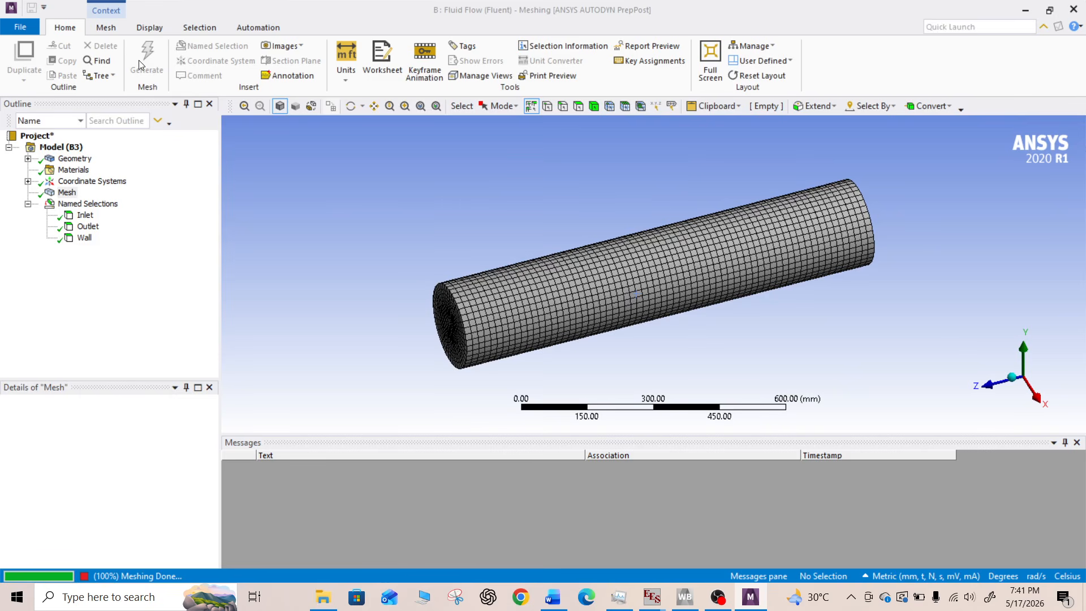
{"action": "middle_click_drag", "start_coordinate": [478, 223], "coordinate": [591, 229]}
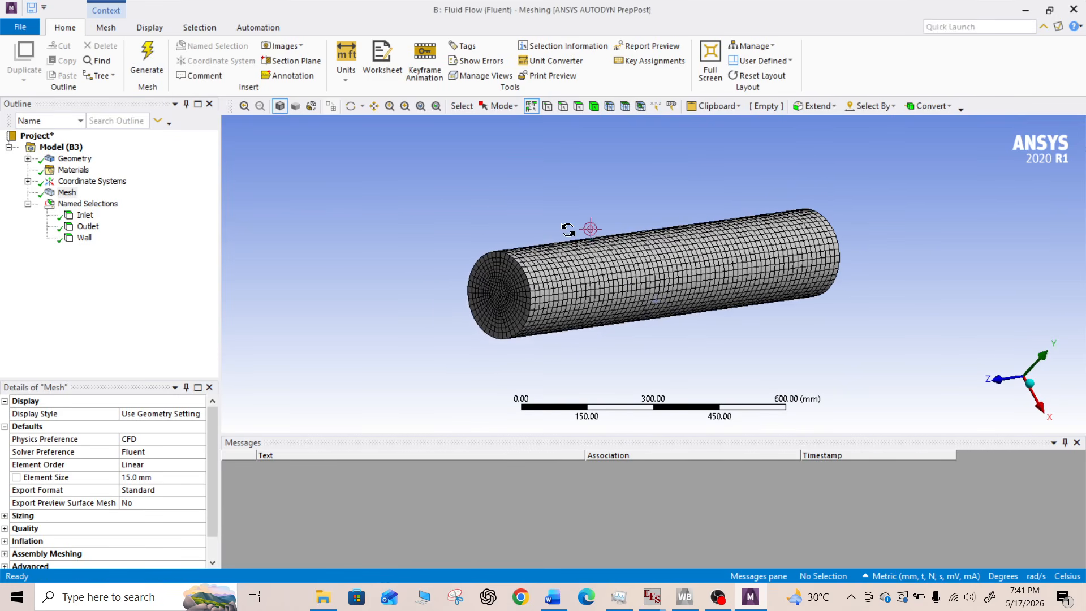
Close the Meshing window and update system B's Mesh cell in Workbench
{"action": "left_click", "coordinate": [1081, 14]}
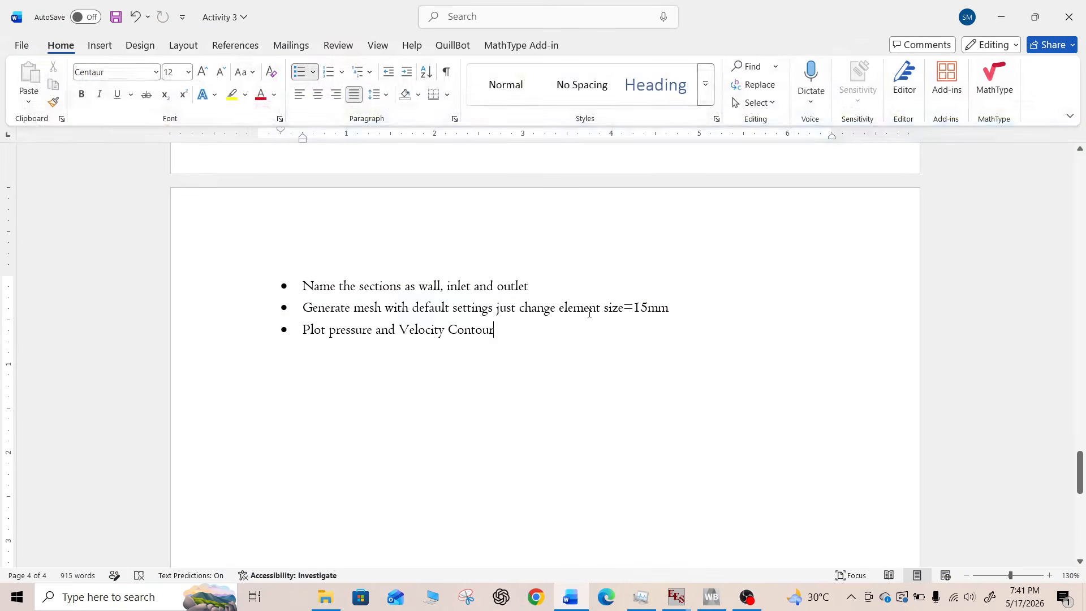
{"action": "left_click", "coordinate": [712, 597]}
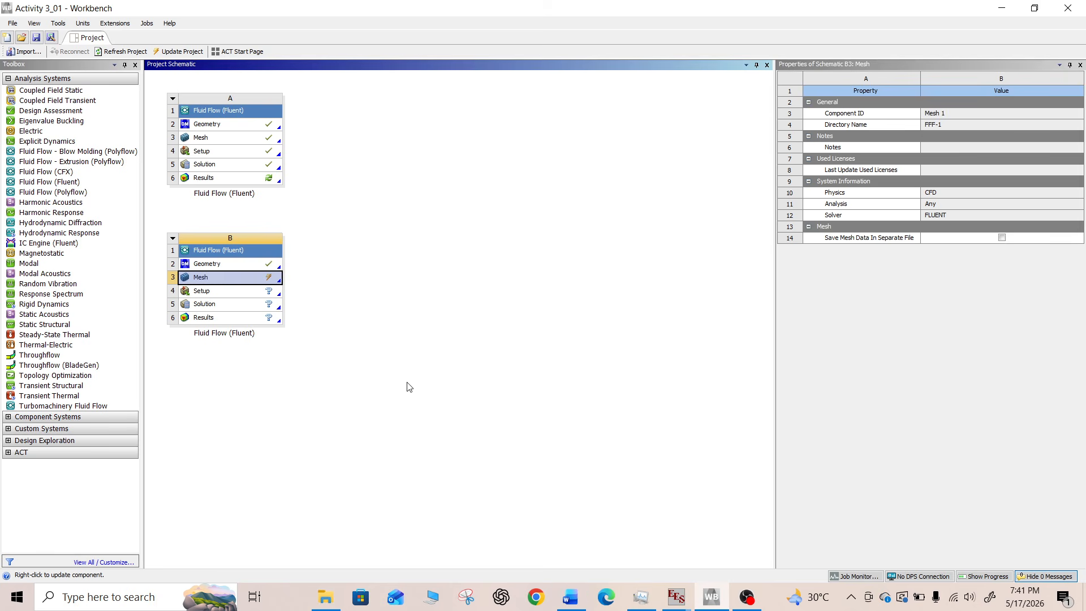
{"action": "right_click", "coordinate": [233, 286]}
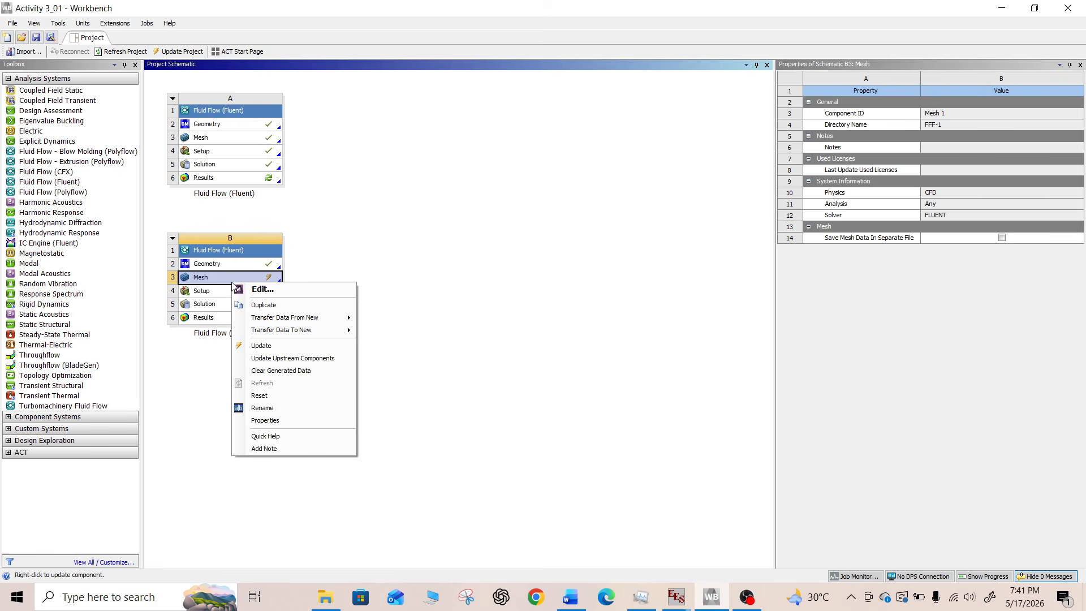
{"action": "left_click", "coordinate": [257, 348]}
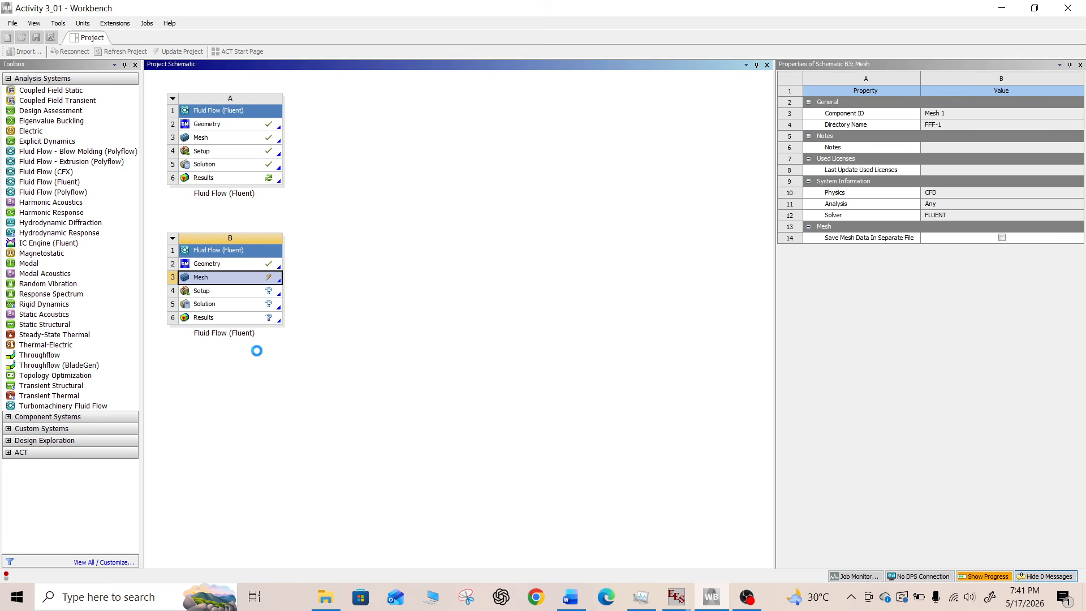
Review Problem 2's flow data in the Word assignment, and start Fluent from system B's Setup in Workbench with the default launcher options
{"action": "left_click", "coordinate": [571, 597]}
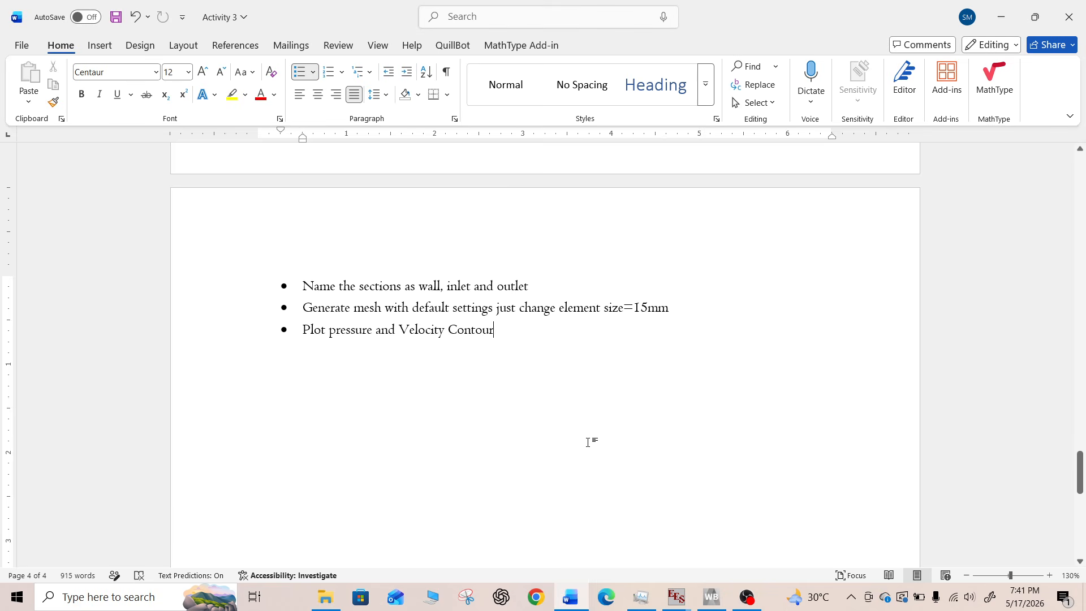
{"action": "scroll", "coordinate": [588, 442], "scroll_direction": "up", "scroll_amount": 10}
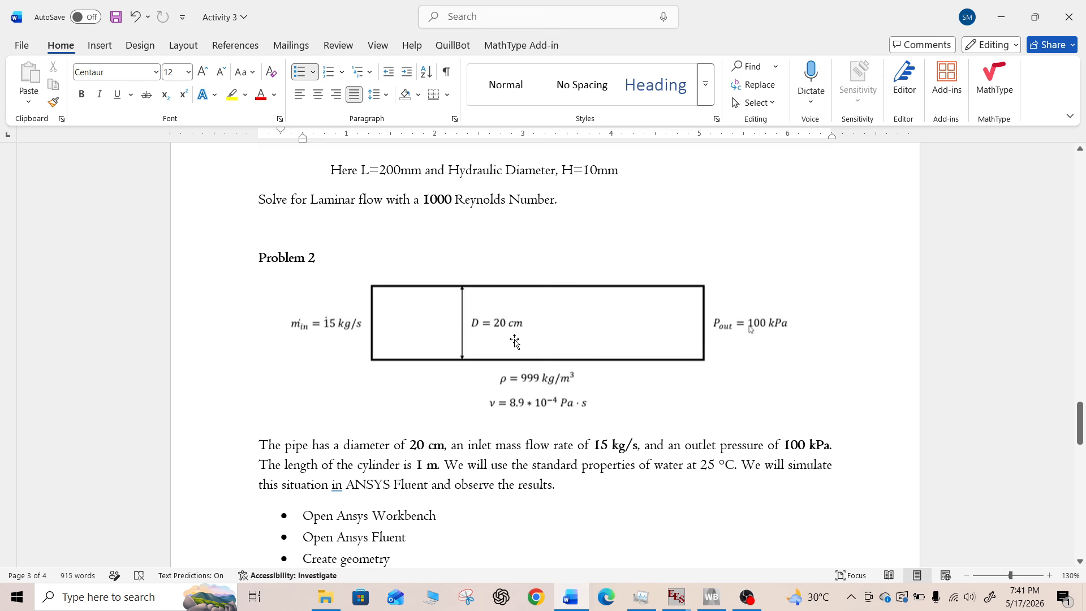
{"action": "left_click", "coordinate": [713, 597]}
{"action": "left_click", "coordinate": [239, 295]}
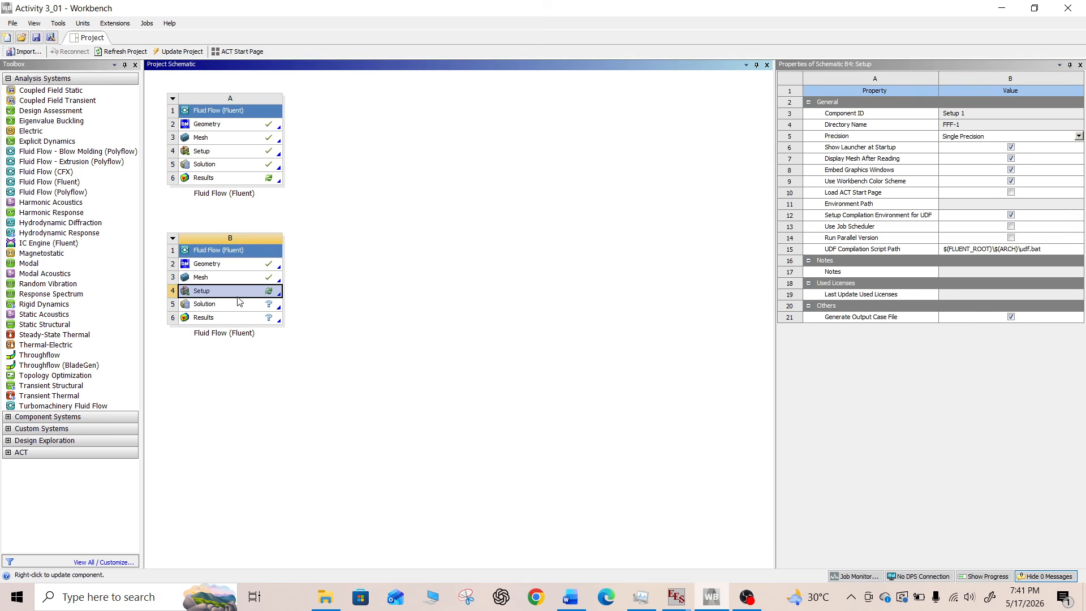
{"action": "double_click", "coordinate": [222, 297]}
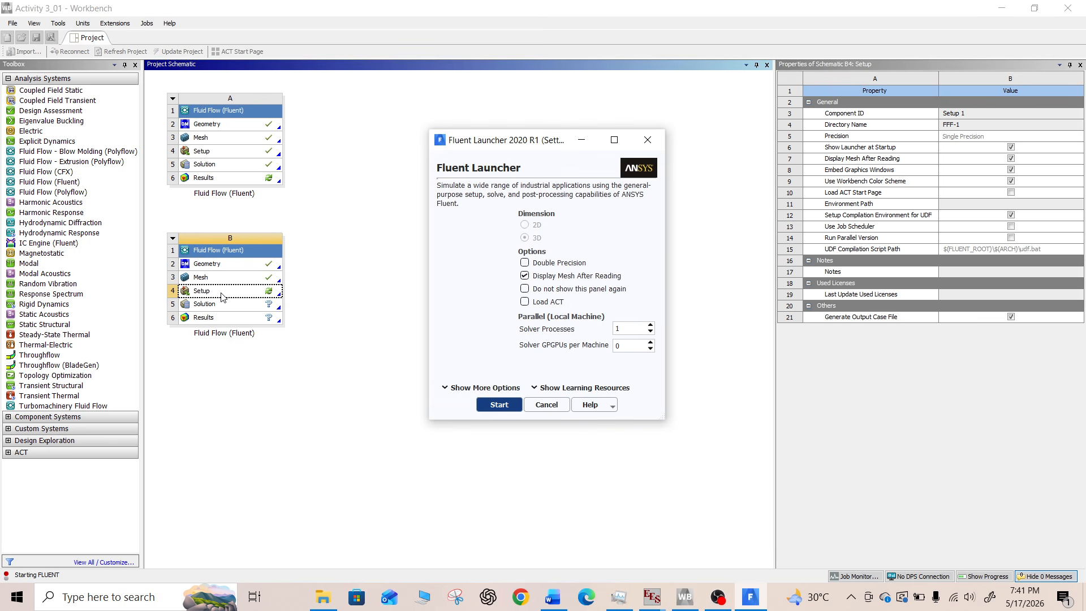
{"action": "left_click", "coordinate": [498, 405]}
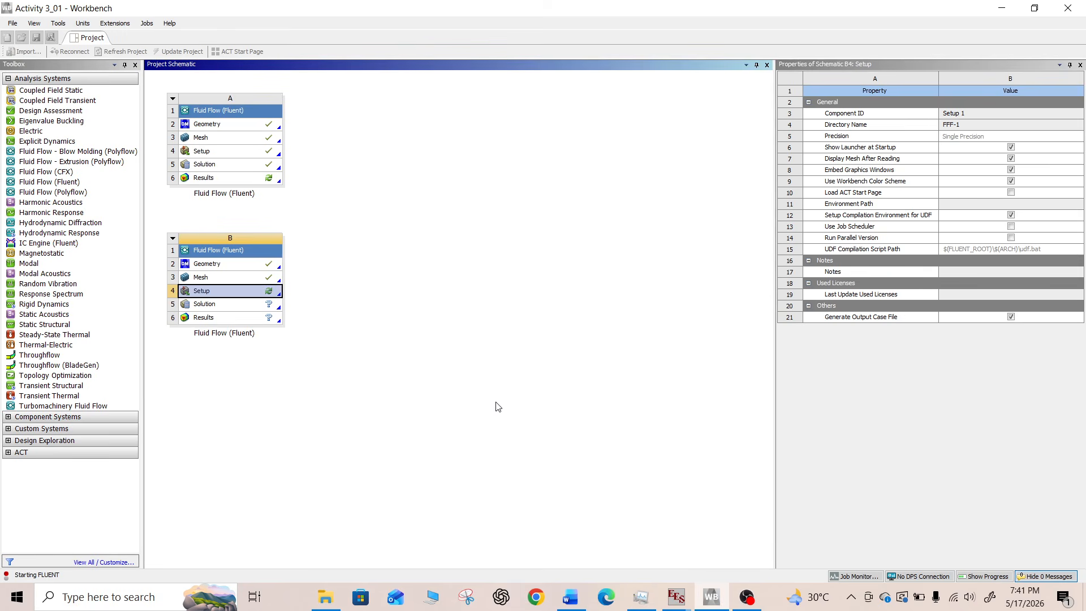
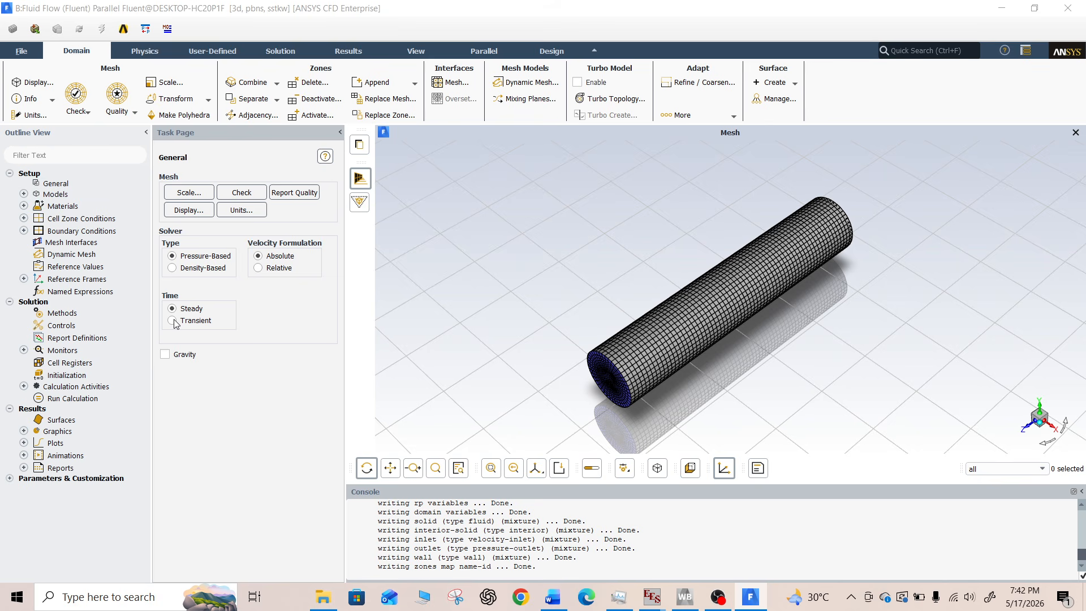
Set the viscous model to Laminar
{"action": "left_click", "coordinate": [24, 194]}
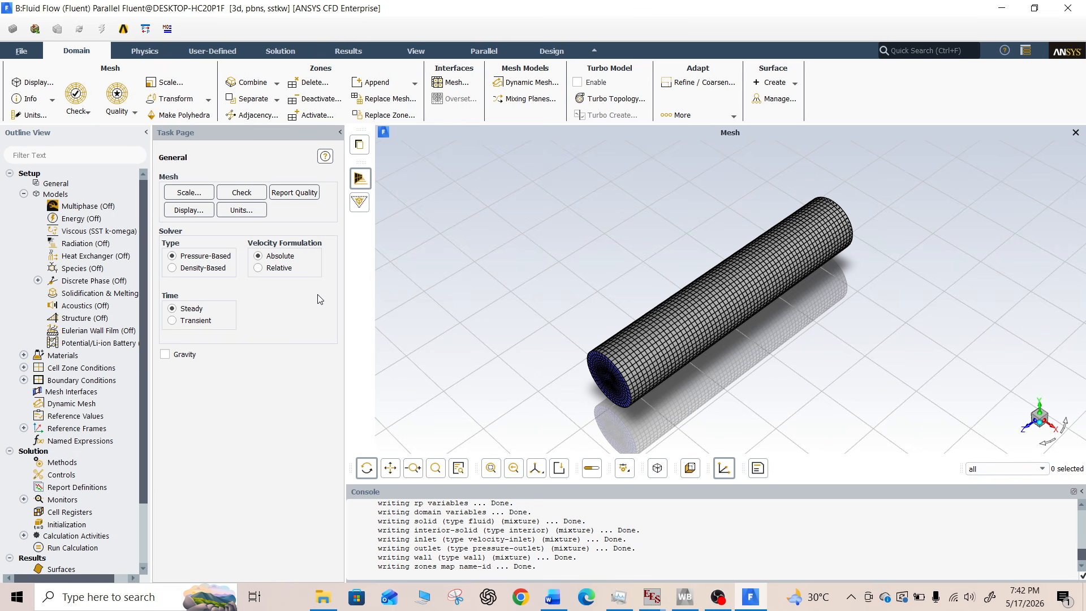
{"action": "double_click", "coordinate": [98, 231]}
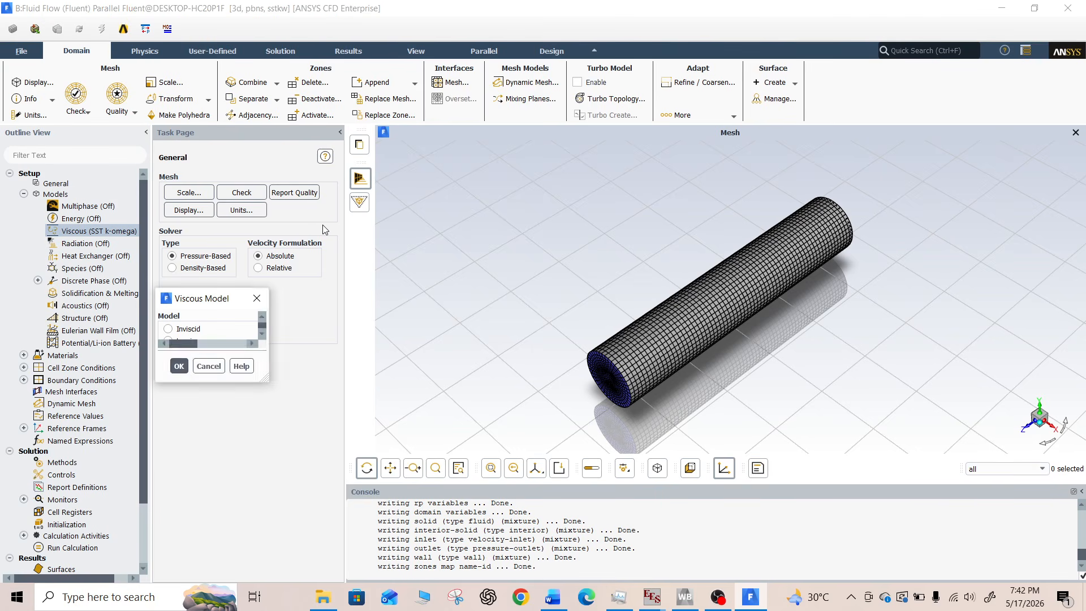
{"action": "left_click", "coordinate": [190, 342]}
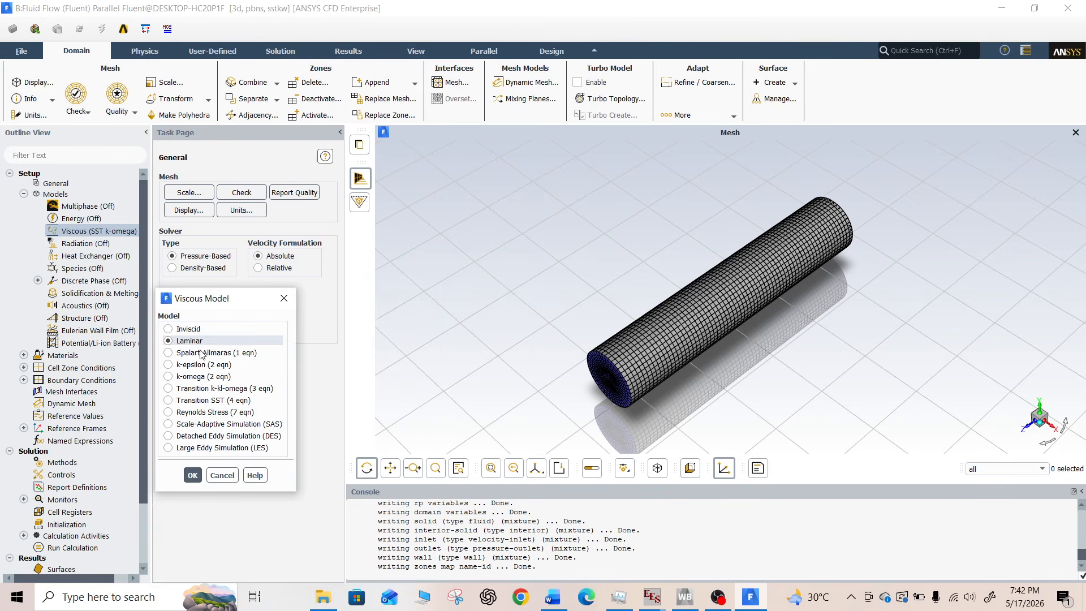
{"action": "left_click", "coordinate": [192, 476]}
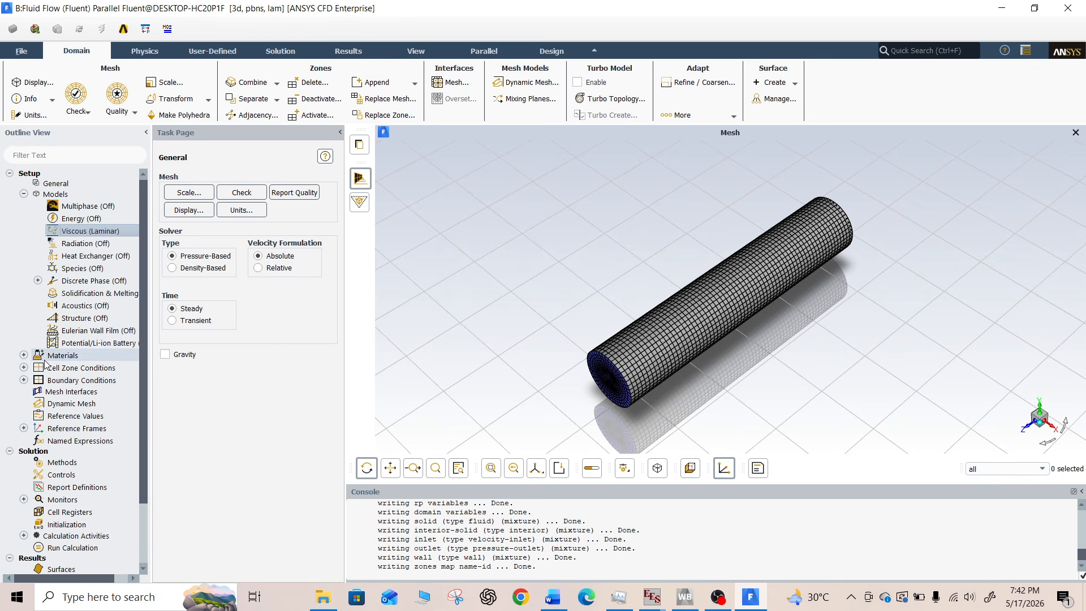
Expand the materials list and check the density and viscosity given for Problem 2 in the Word assignment
{"action": "left_click", "coordinate": [24, 355]}
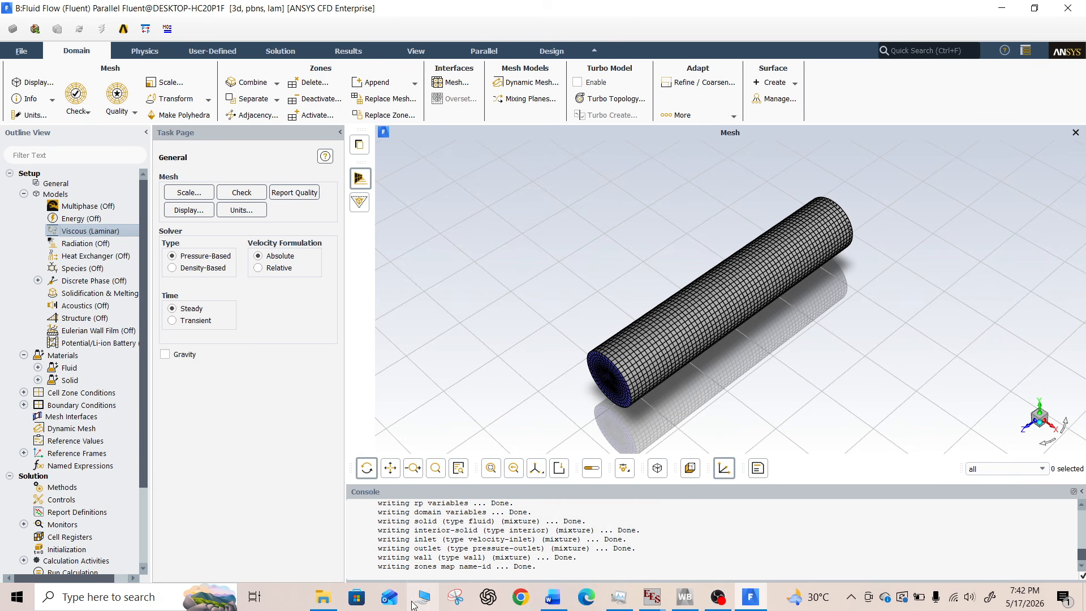
{"action": "mouse_move", "coordinate": [622, 600]}
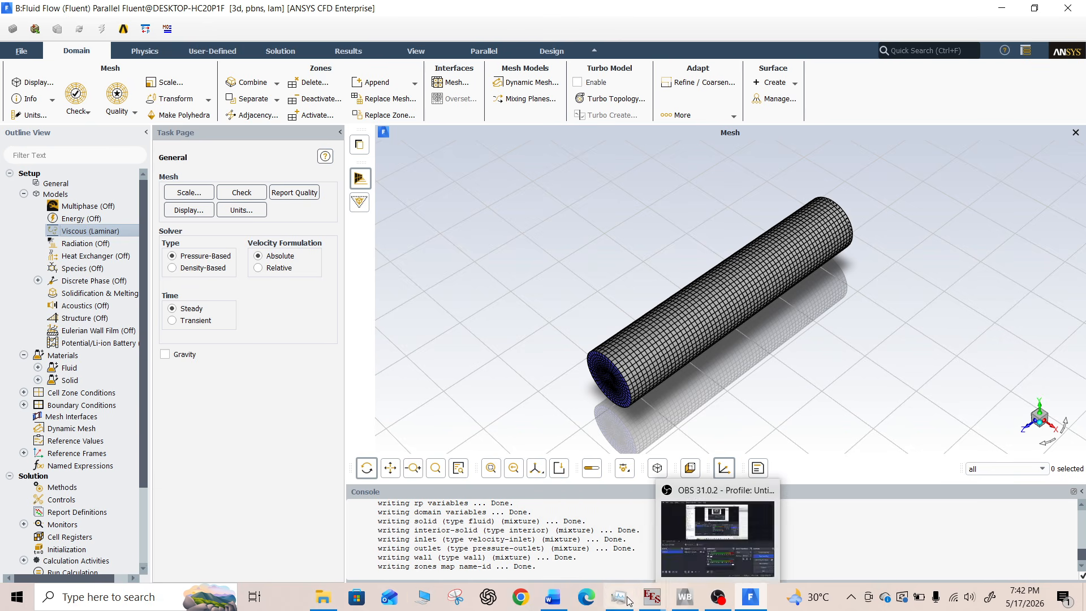
{"action": "left_click", "coordinate": [558, 604]}
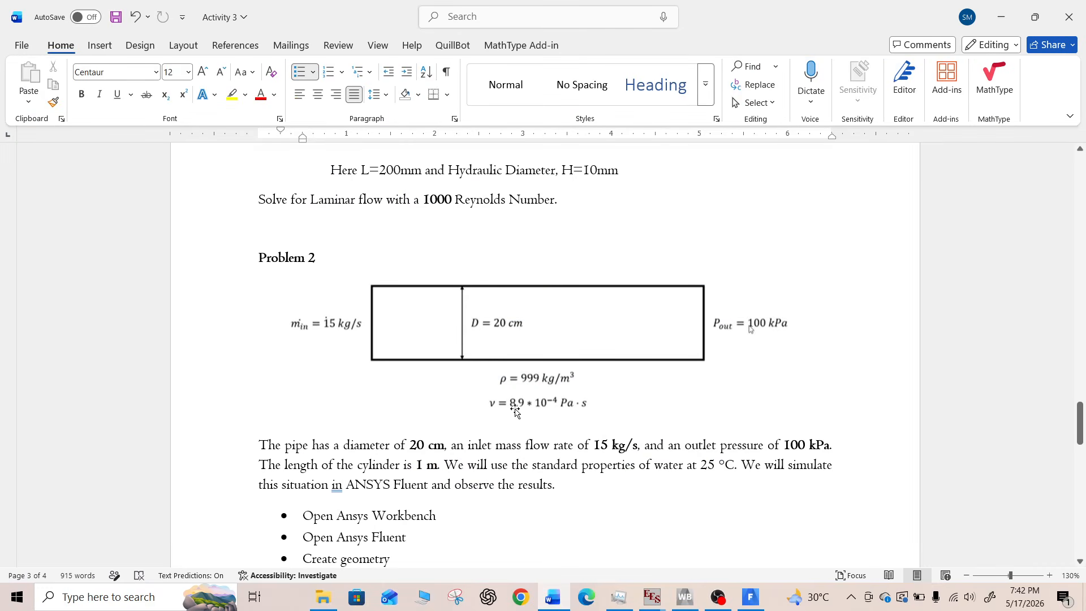
{"action": "left_click", "coordinate": [554, 599]}
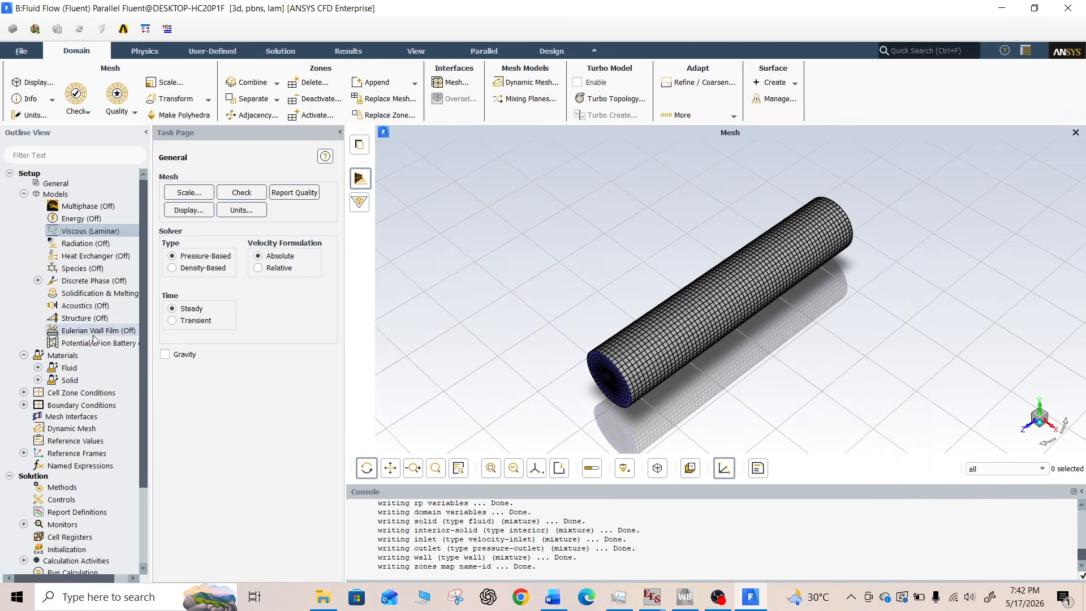
Start a new fluid material named water and set its constant density to 999 kg/m3
{"action": "left_click", "coordinate": [61, 356]}
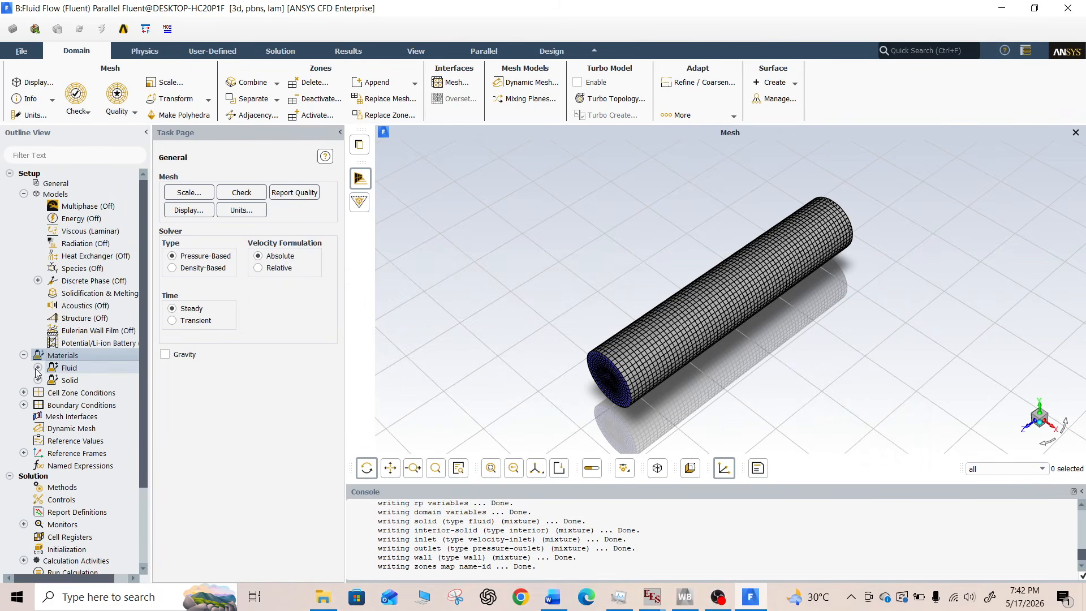
{"action": "left_click", "coordinate": [38, 368]}
{"action": "right_click", "coordinate": [64, 370]}
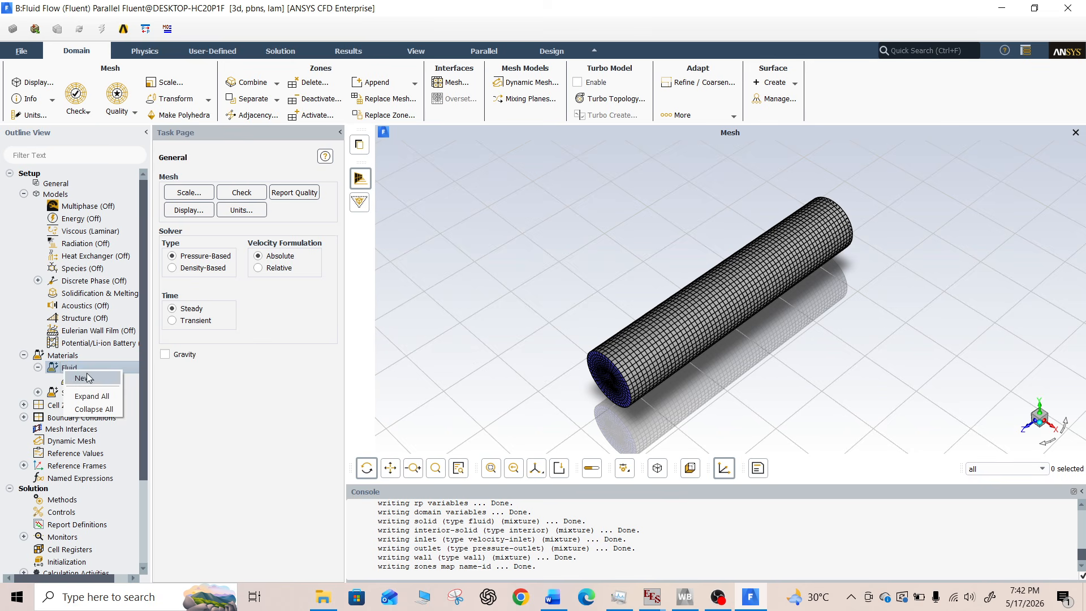
{"action": "left_click", "coordinate": [86, 379]}
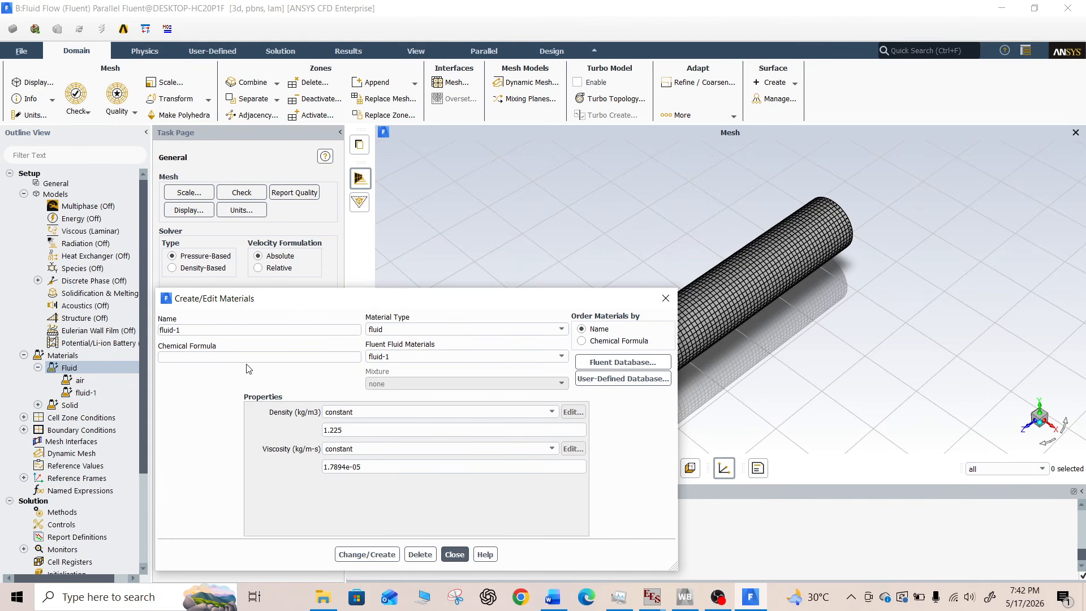
{"action": "left_click_drag", "start_coordinate": [187, 330], "coordinate": [151, 330]}
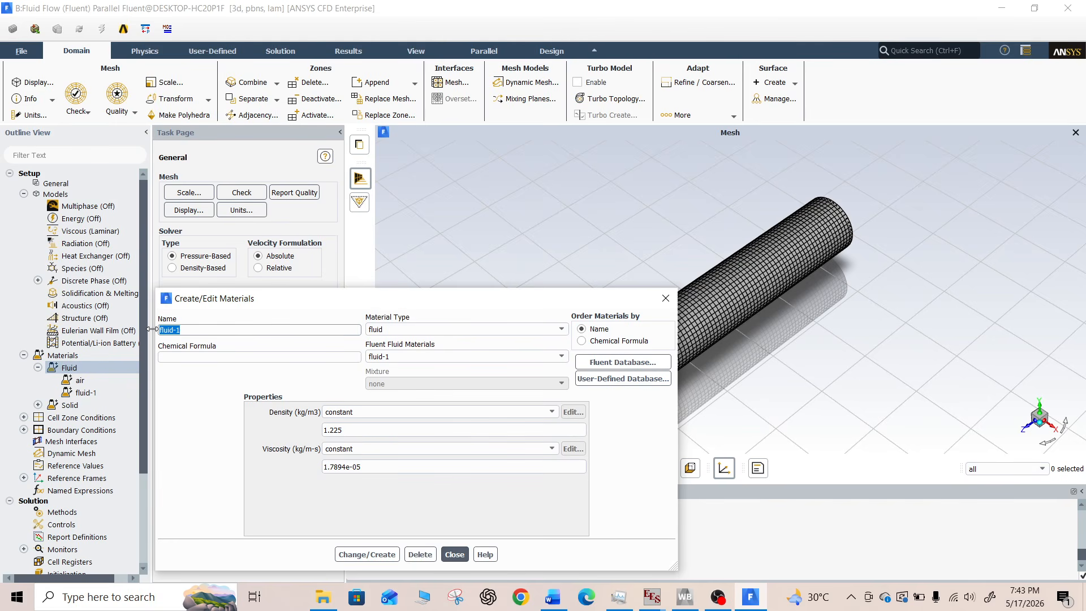
{"action": "type", "text": "water"}
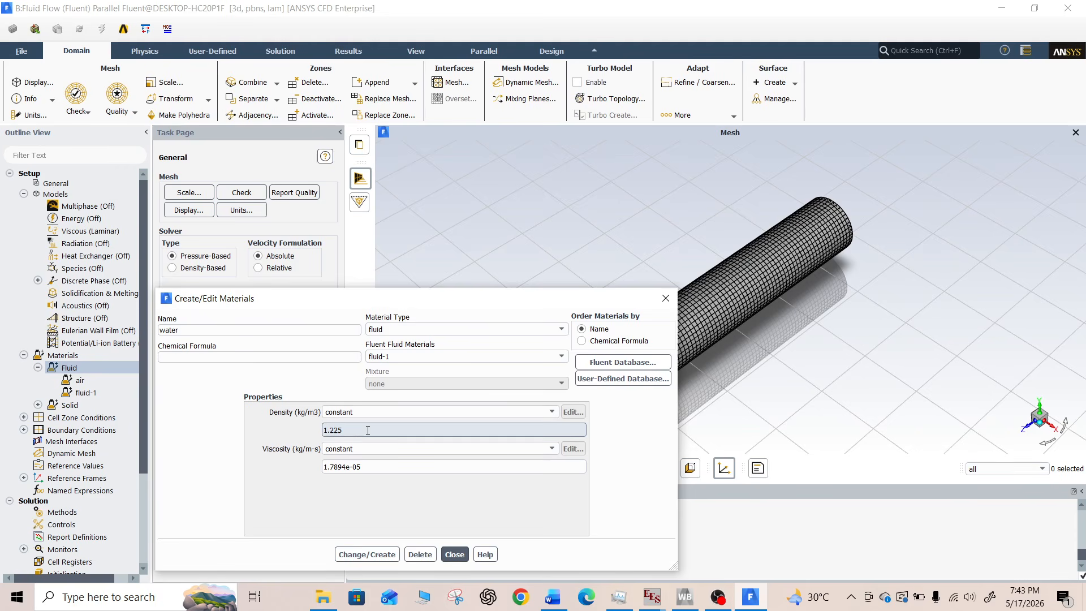
{"action": "left_click_drag", "start_coordinate": [368, 430], "coordinate": [318, 431]}
{"action": "type", "text": "999"}
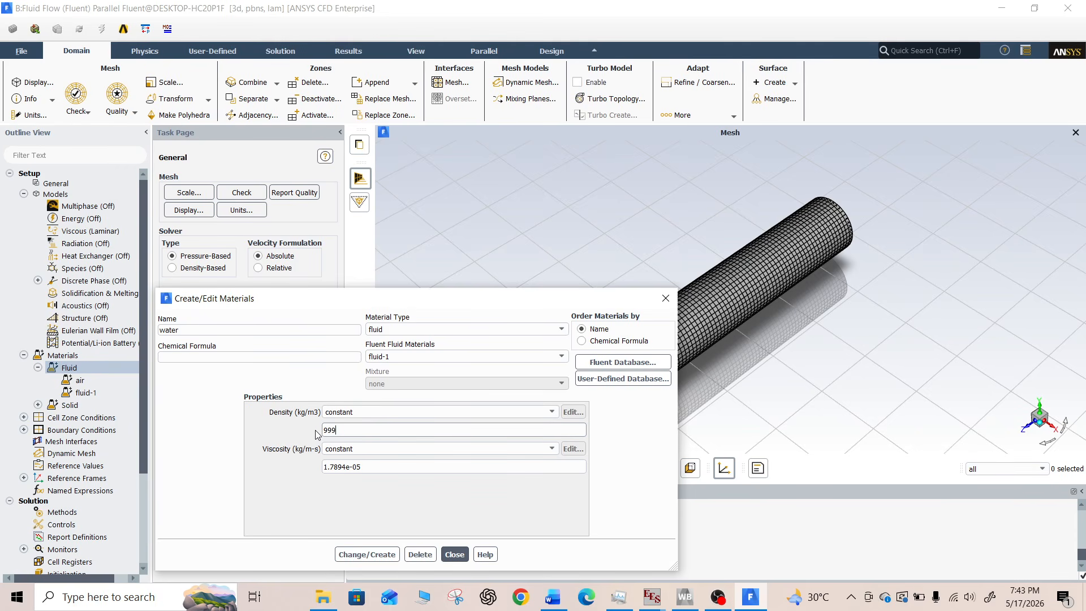
Look up the viscosity in the Word assignment, set it to 8.9e-4 kg/m-s, and create the water material without overwriting fluid-1
{"action": "left_click", "coordinate": [409, 462]}
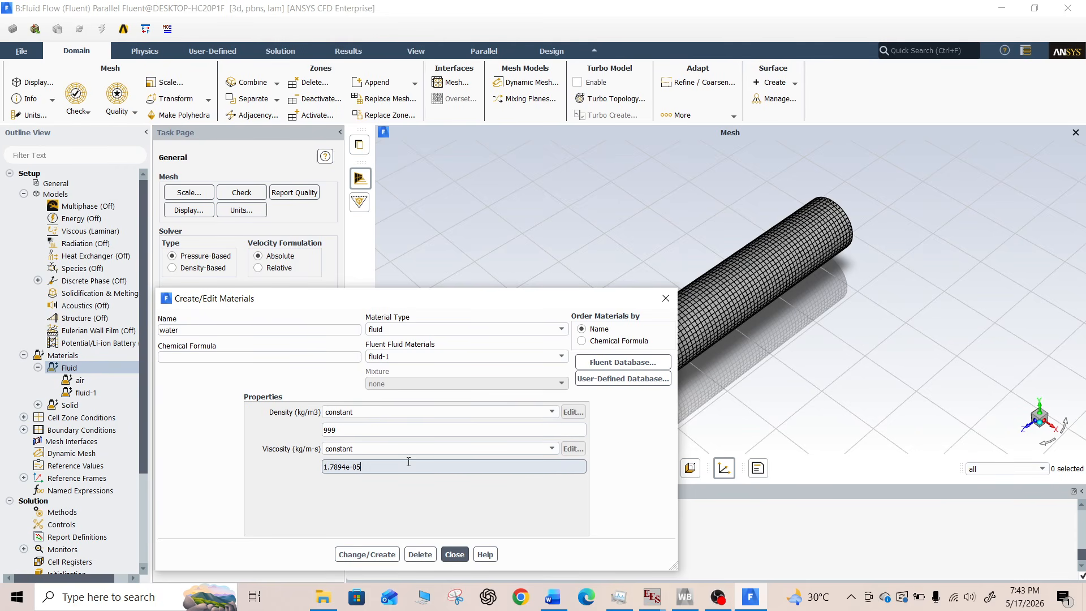
{"action": "left_click", "coordinate": [562, 599]}
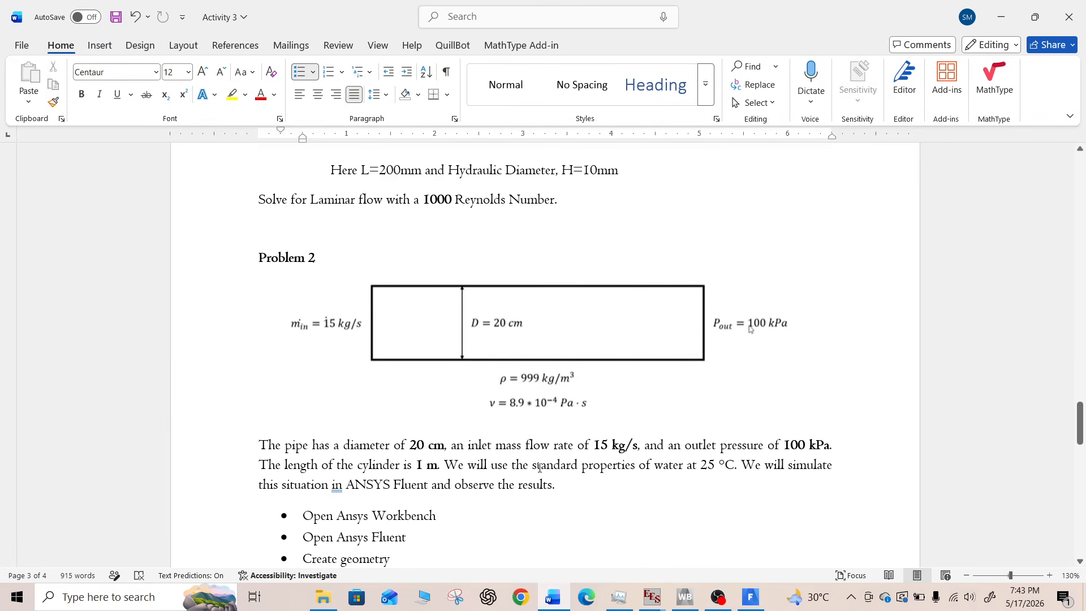
{"action": "left_click", "coordinate": [552, 597]}
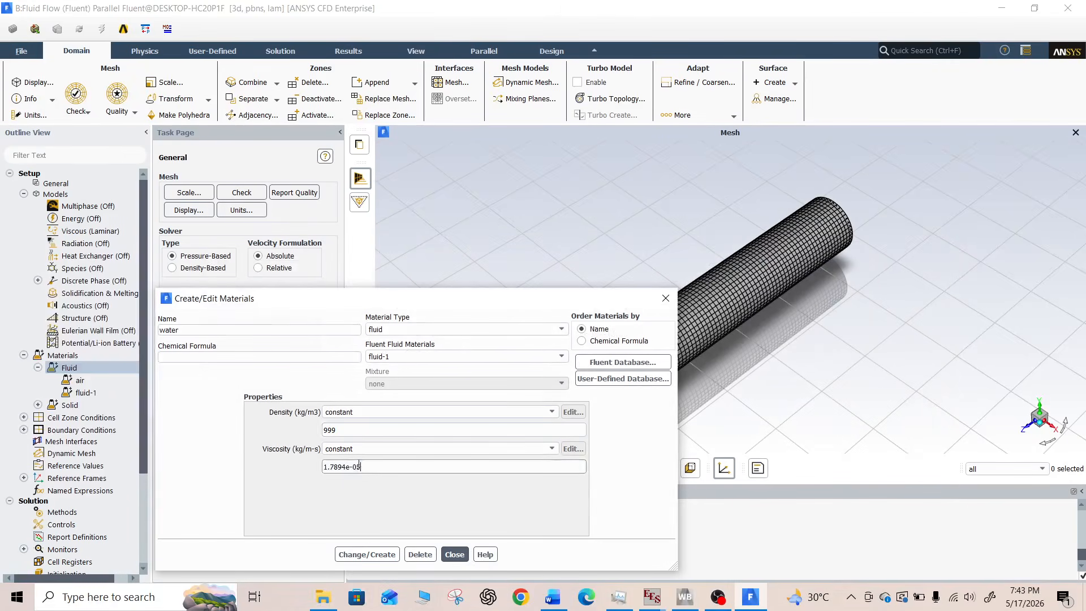
{"action": "left_click_drag", "start_coordinate": [375, 473], "coordinate": [307, 466]}
{"action": "type", "text": "8.9e-4"}
{"action": "key", "text": "Return"}
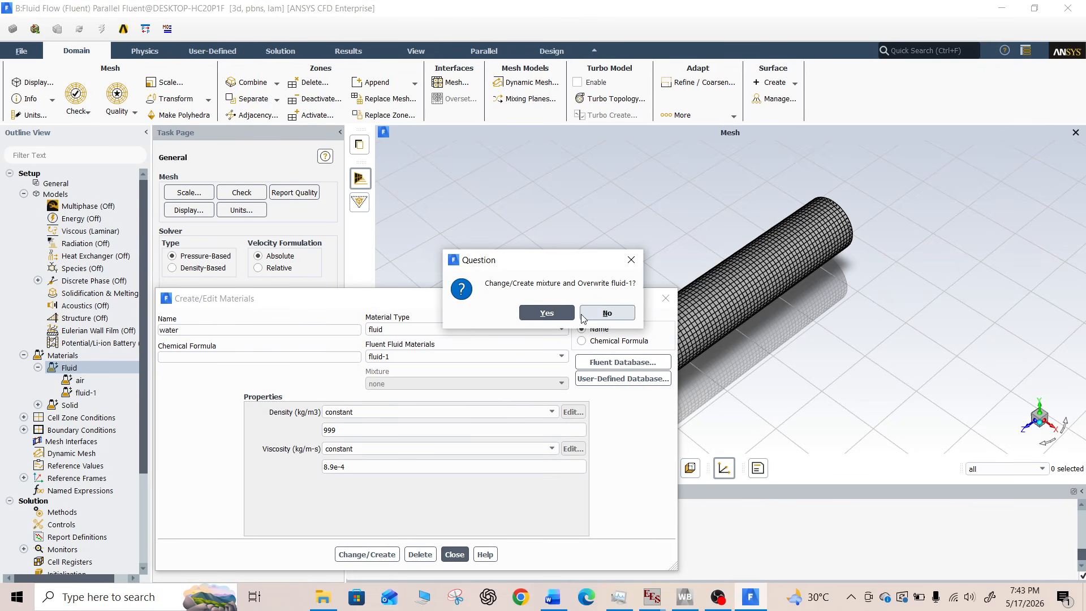
{"action": "left_click", "coordinate": [631, 260]}
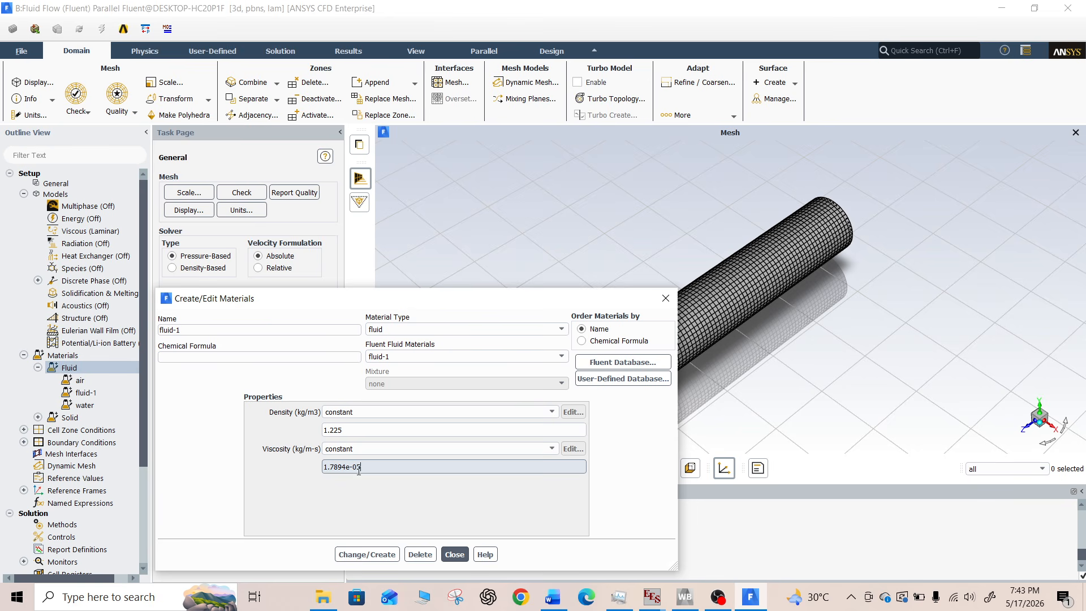
{"action": "left_click", "coordinate": [453, 555]}
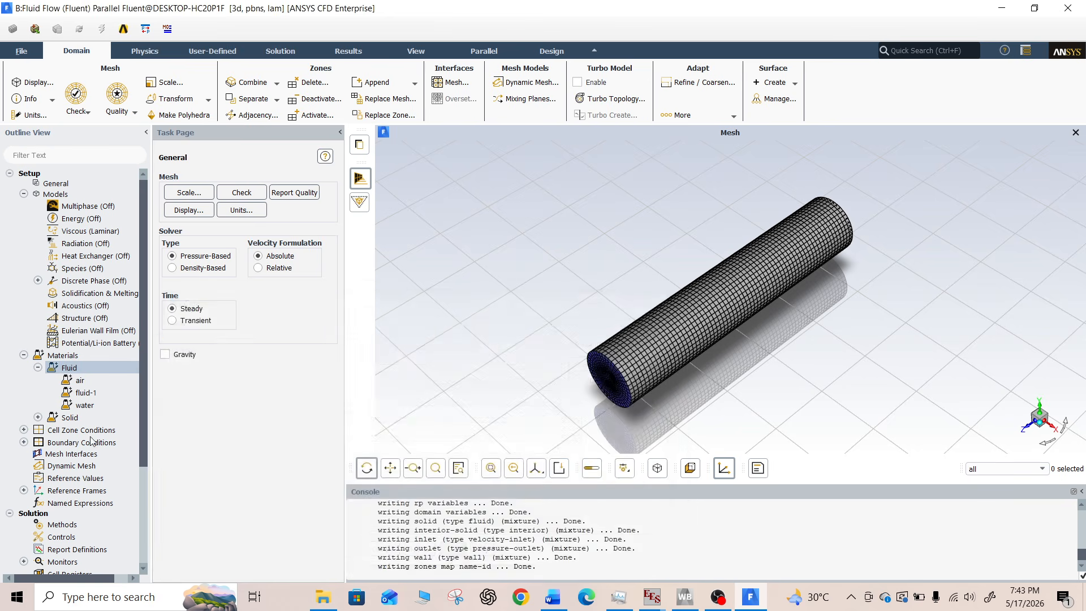
Check the density and viscosity stored in the new water material, and glance at the Word assignment
{"action": "left_click", "coordinate": [97, 407]}
{"action": "double_click", "coordinate": [98, 406]}
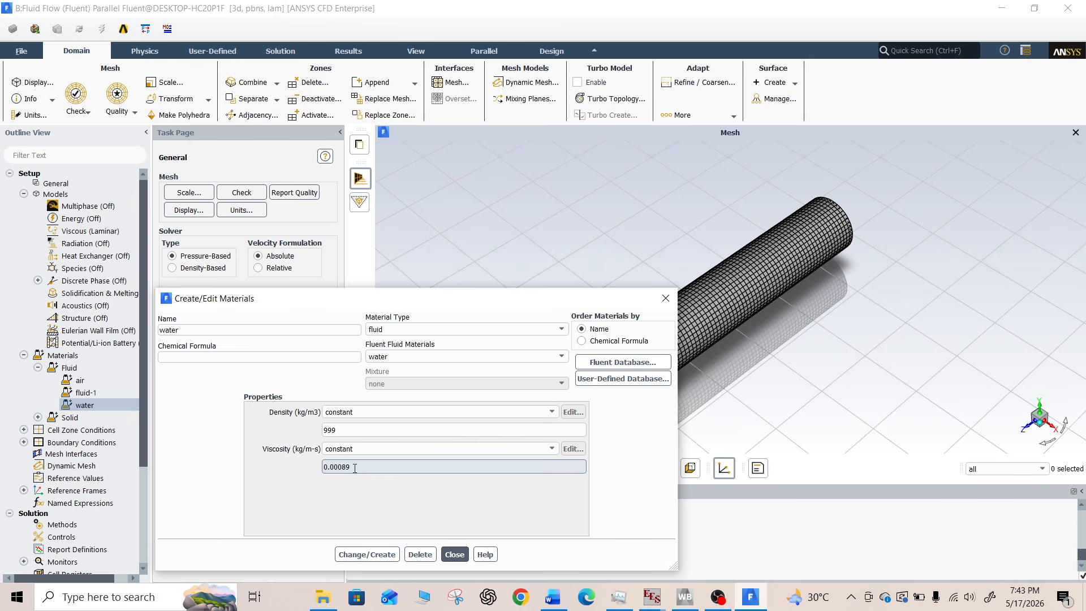
{"action": "left_click", "coordinate": [455, 555]}
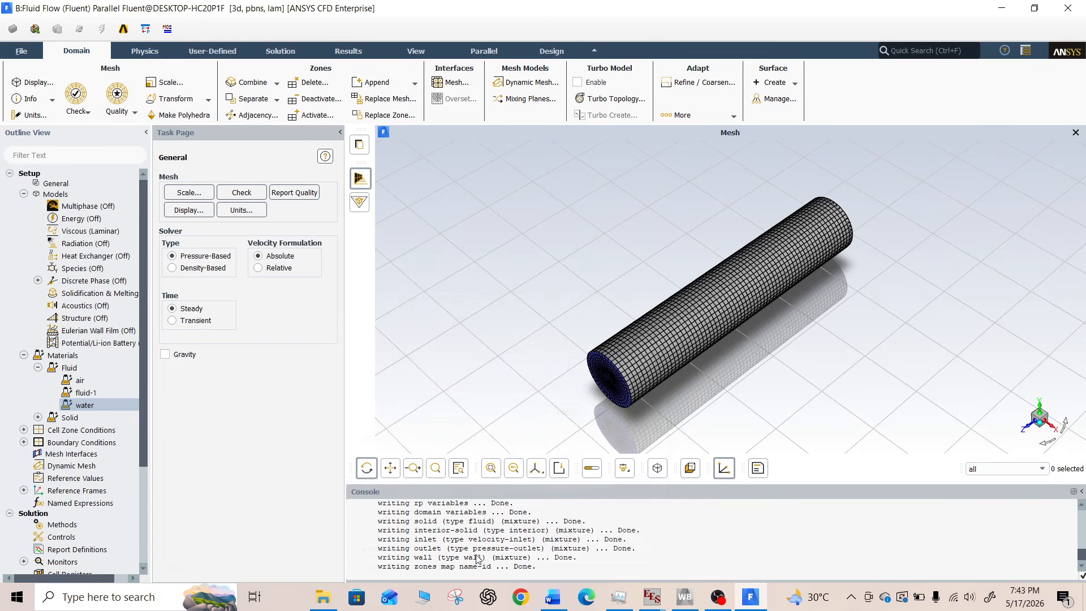
{"action": "left_click", "coordinate": [552, 598]}
{"action": "left_click", "coordinate": [553, 598]}
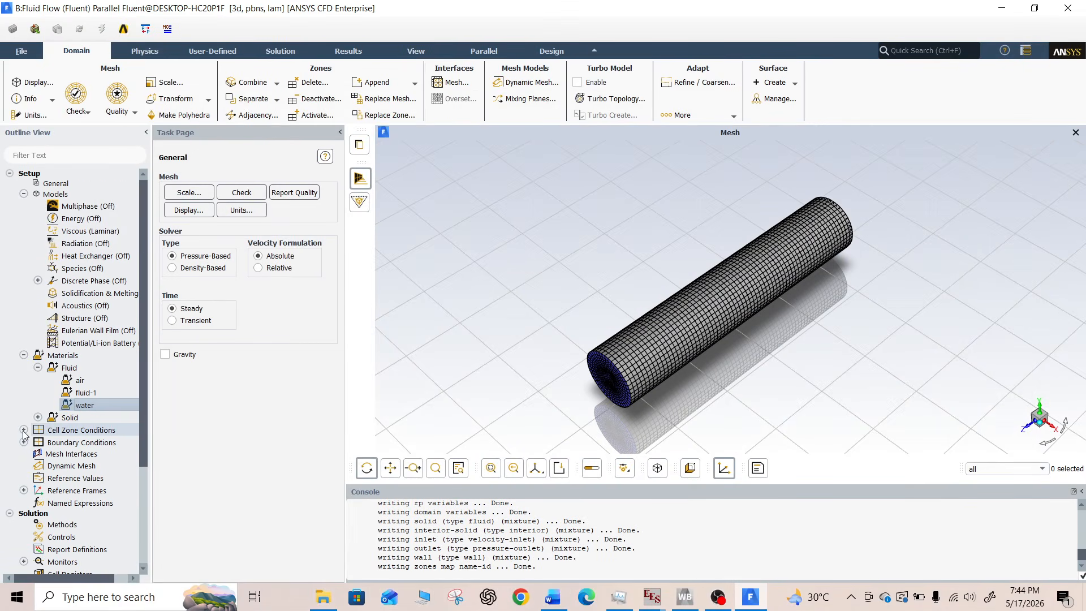
Assign water as the material of the solid fluid cell zone
{"action": "left_click", "coordinate": [23, 430]}
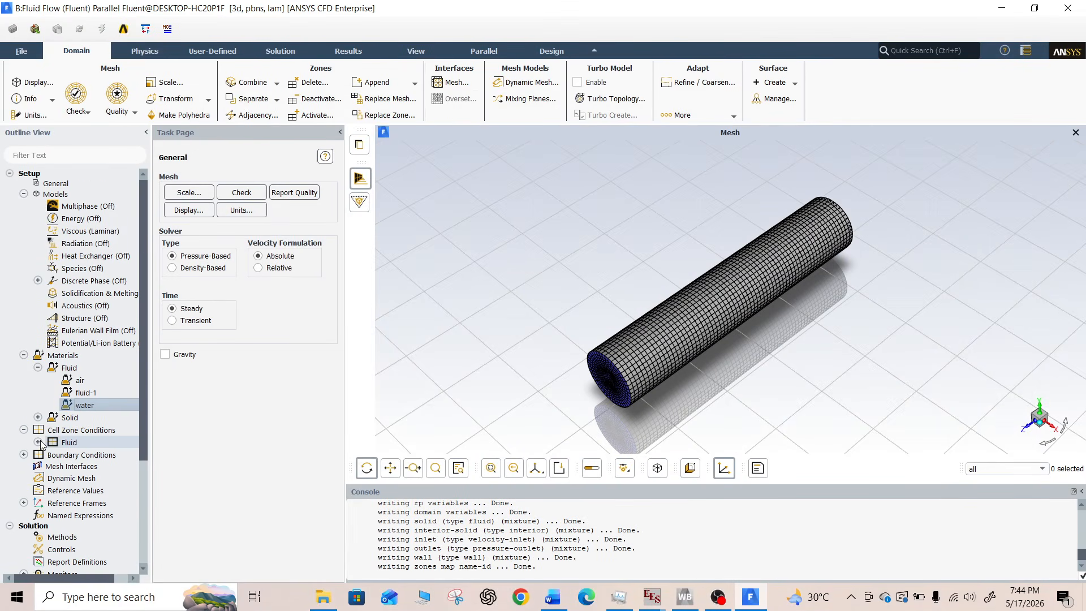
{"action": "left_click", "coordinate": [38, 443]}
{"action": "double_click", "coordinate": [99, 457]}
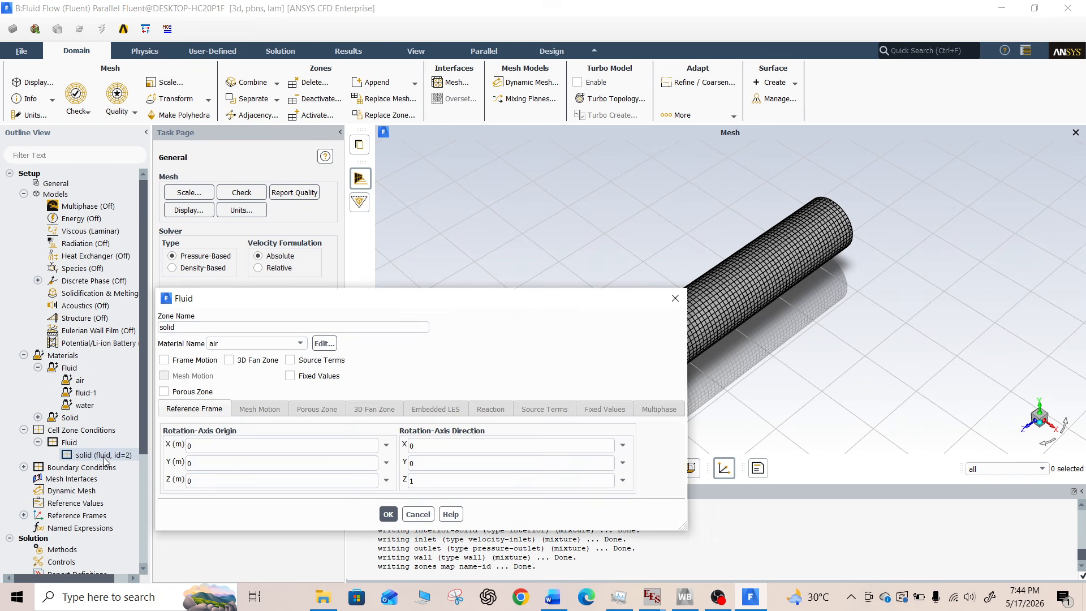
{"action": "left_click", "coordinate": [259, 343]}
{"action": "left_click", "coordinate": [258, 373]}
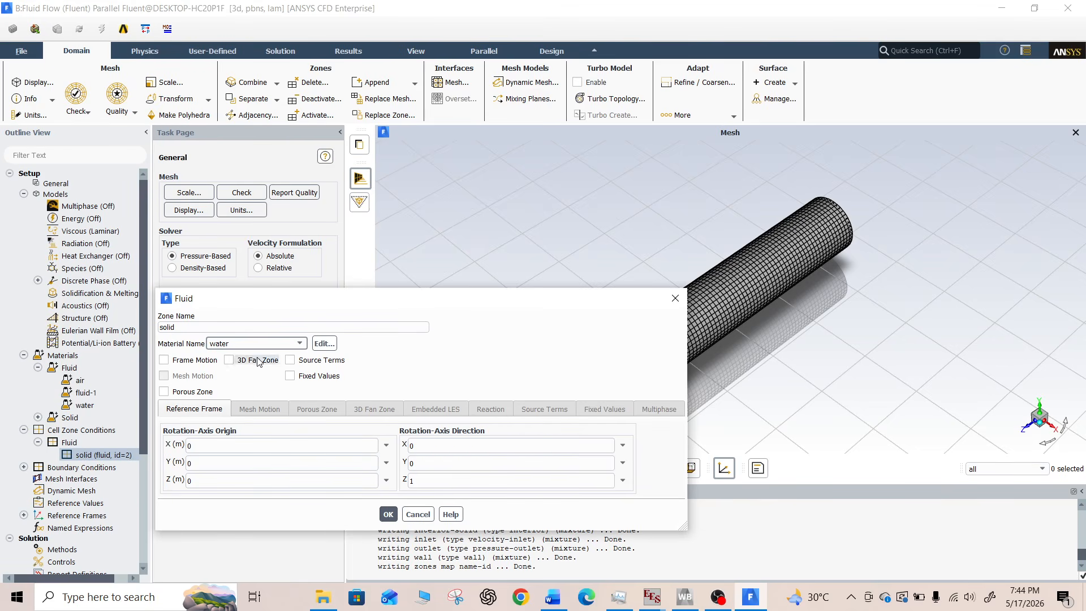
{"action": "left_click", "coordinate": [387, 514]}
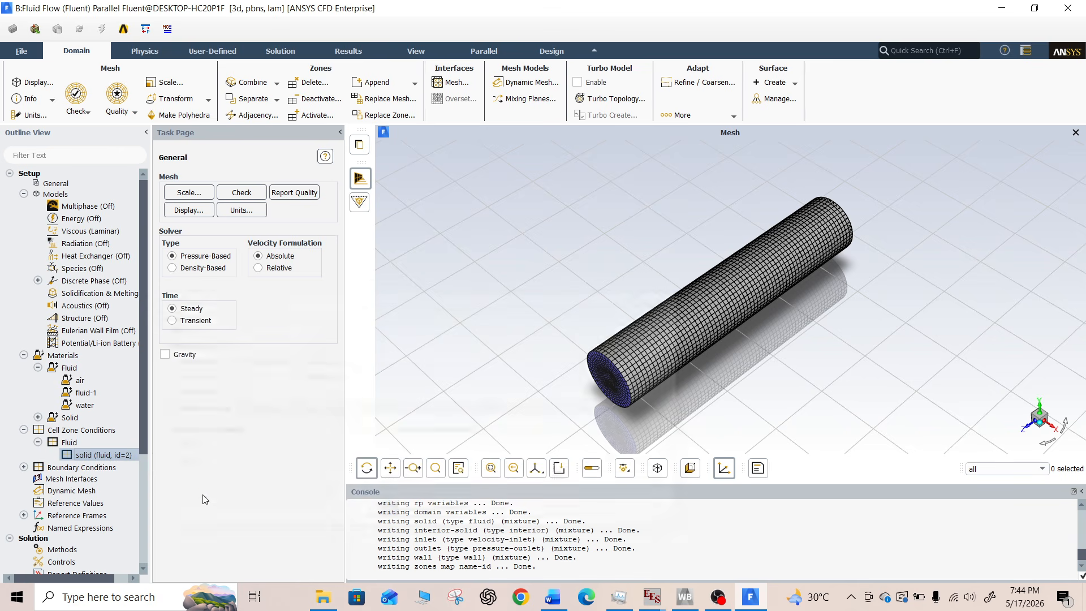
Inspect the inlet's velocity-inlet settings and check the inlet mass flow rate given for Problem 2 in the Word assignment
{"action": "left_click", "coordinate": [24, 467]}
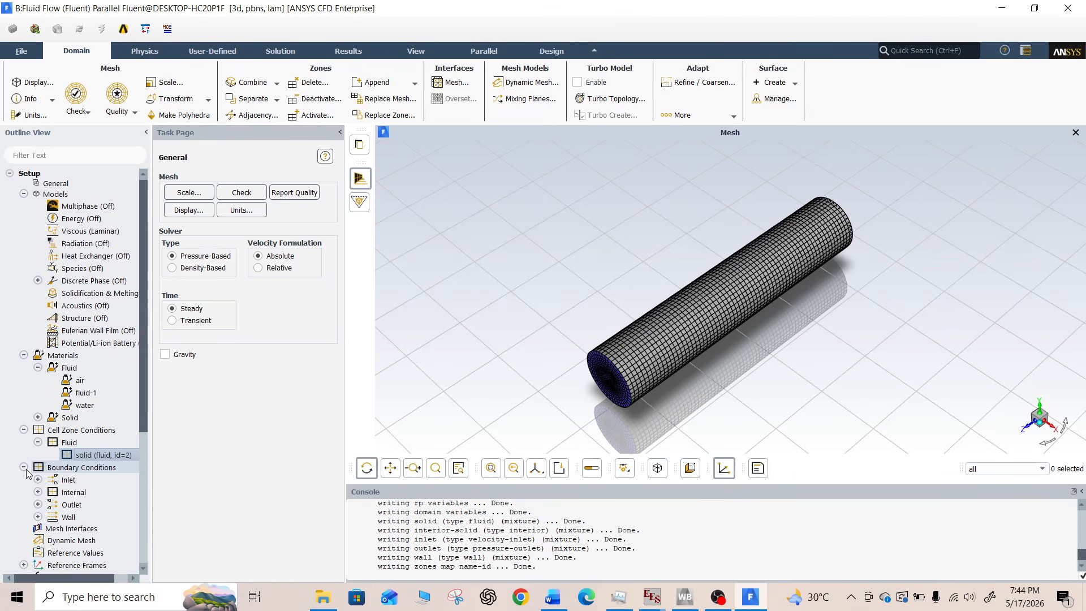
{"action": "left_click", "coordinate": [38, 480]}
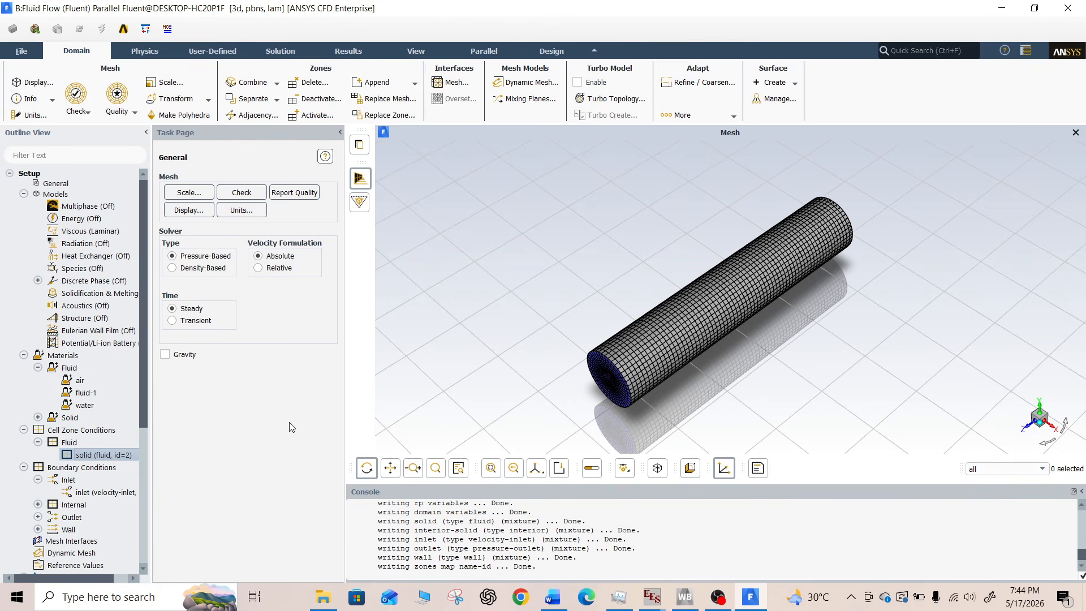
{"action": "double_click", "coordinate": [102, 494]}
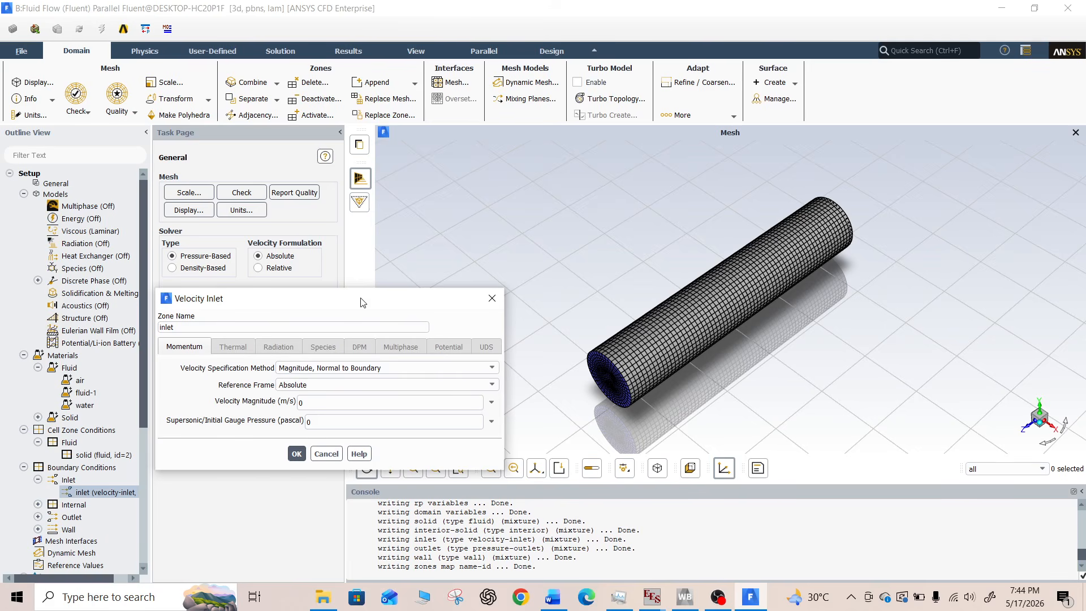
{"action": "left_click", "coordinate": [486, 303]}
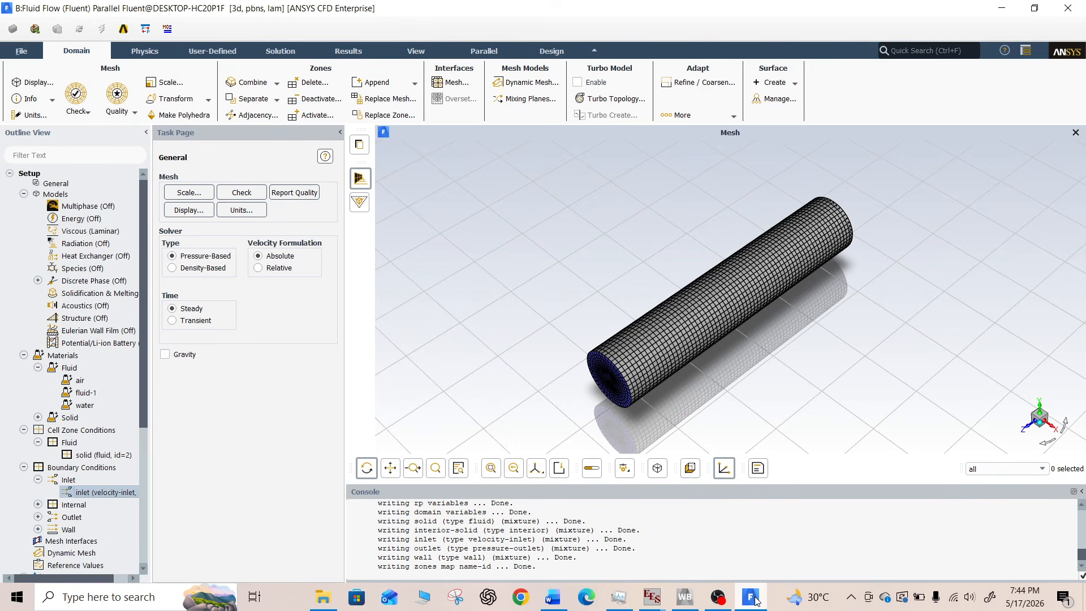
{"action": "left_click", "coordinate": [554, 597]}
{"action": "scroll", "coordinate": [540, 467], "scroll_direction": "down", "scroll_amount": 3}
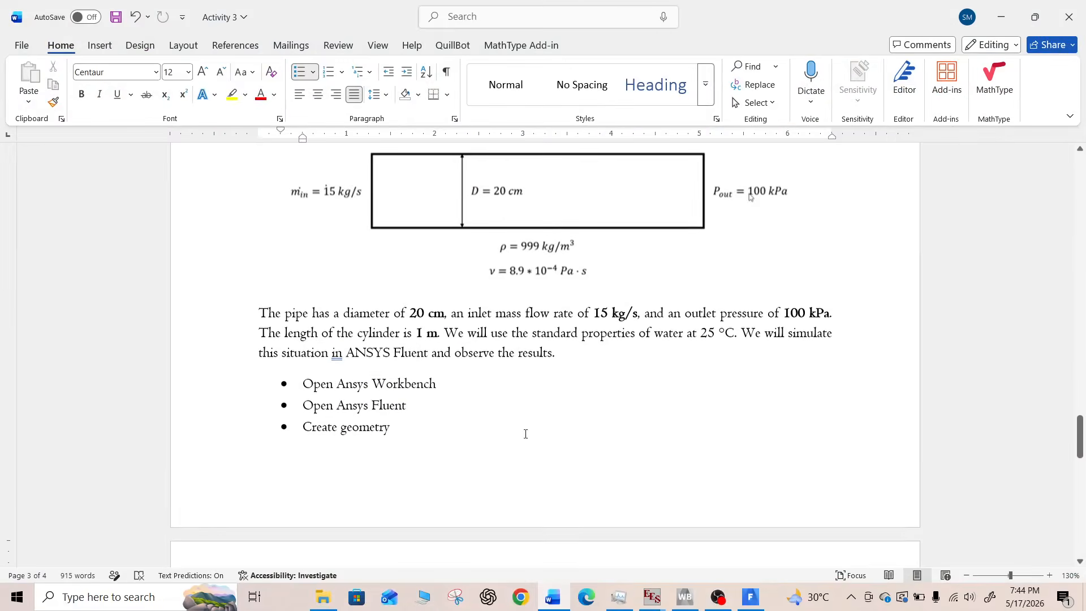
{"action": "scroll", "coordinate": [512, 413], "scroll_direction": "up", "scroll_amount": 1}
{"action": "left_click_drag", "start_coordinate": [594, 357], "coordinate": [650, 358]}
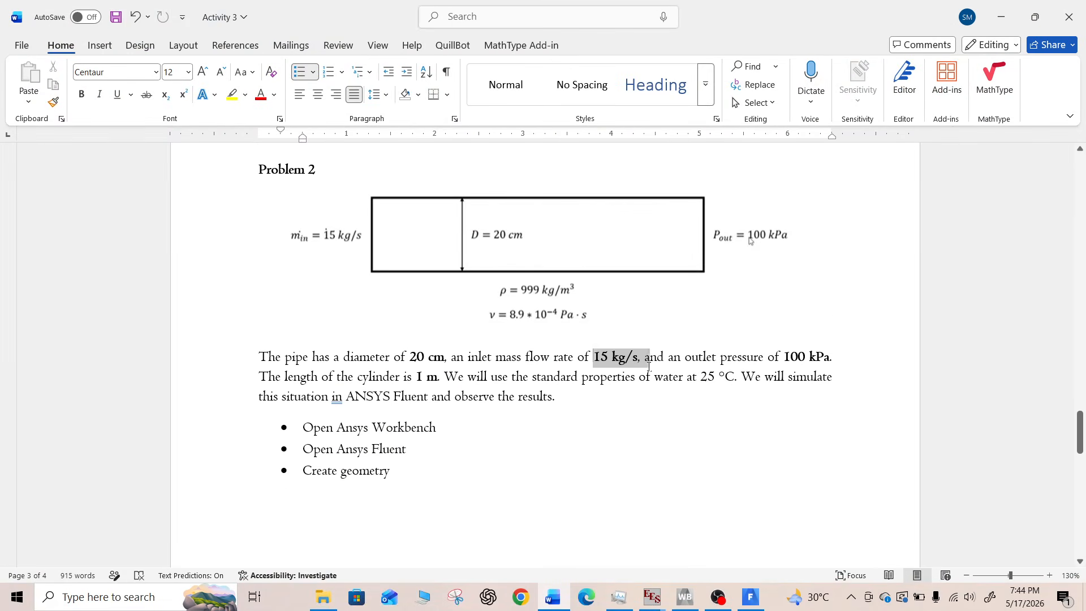
{"action": "left_click", "coordinate": [750, 599]}
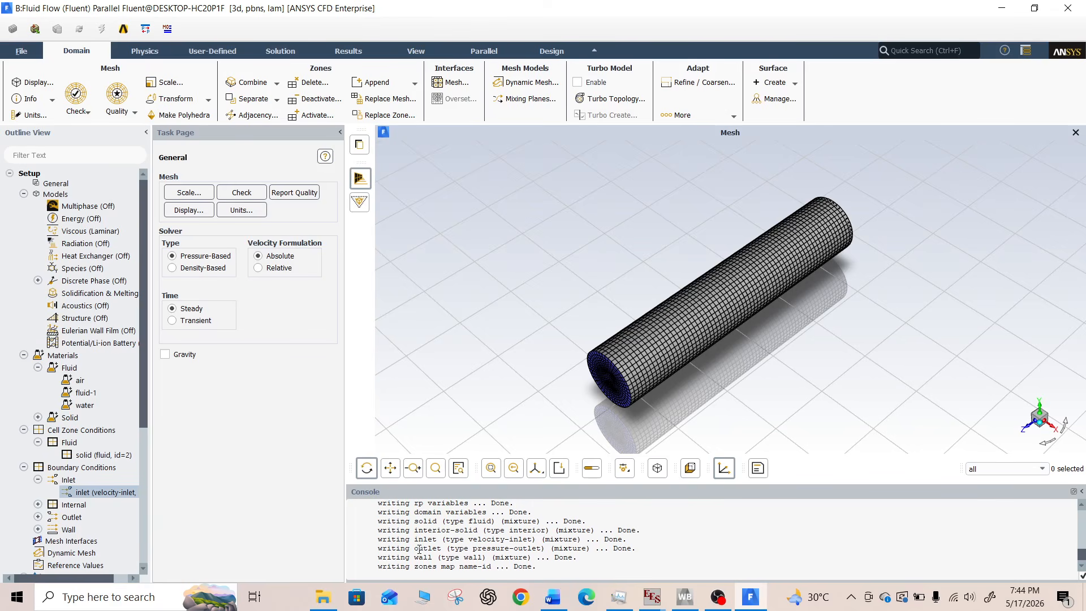
Change the inlet boundary's type to mass-flow-inlet and set its mass flow rate to 15 kg/s
{"action": "right_click", "coordinate": [89, 493]}
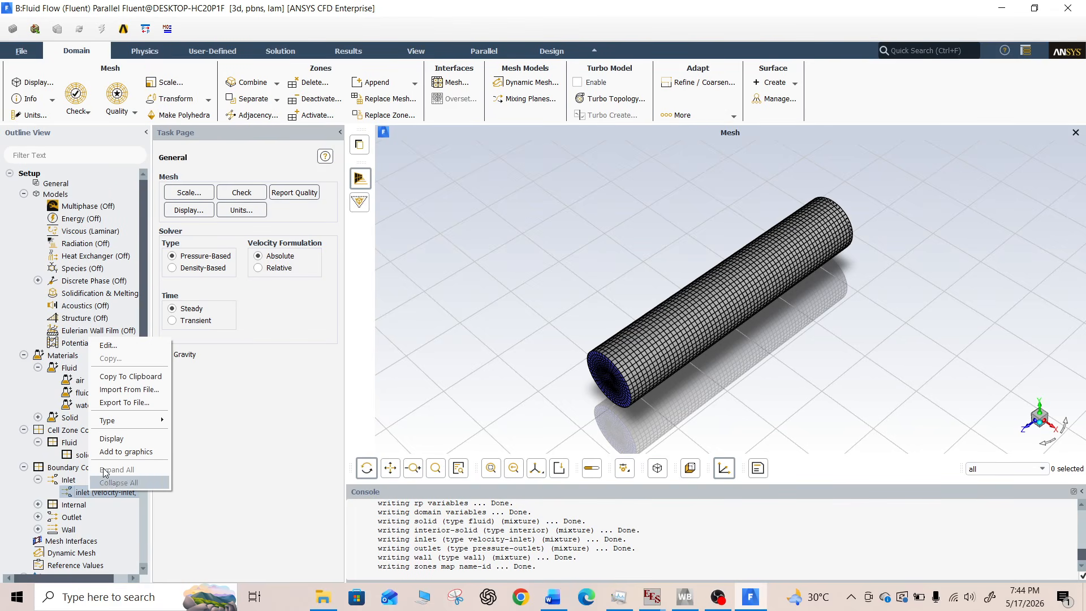
{"action": "mouse_move", "coordinate": [125, 421]}
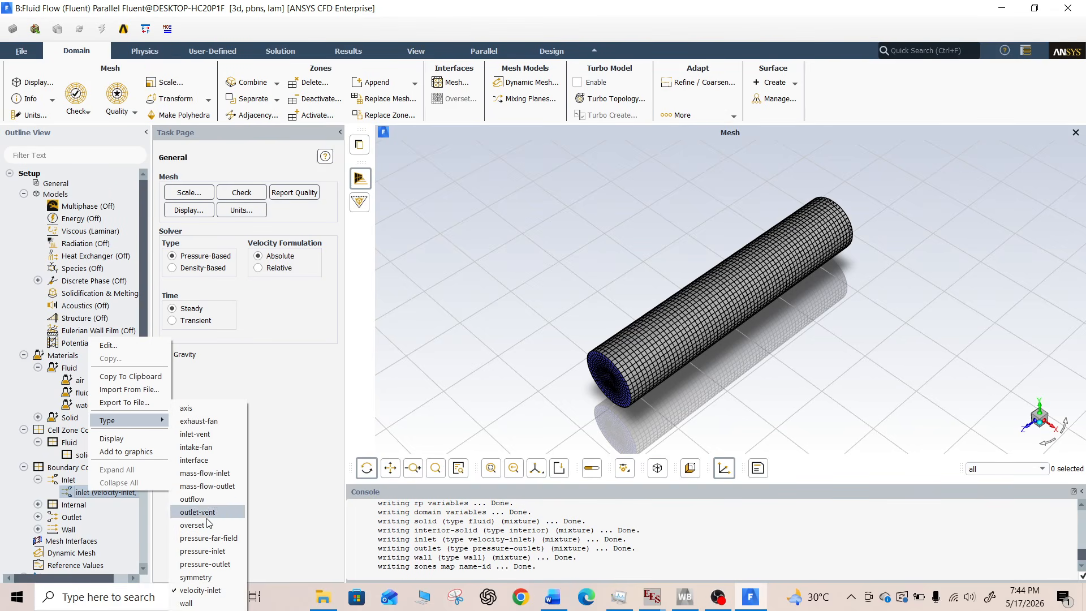
{"action": "left_click", "coordinate": [204, 474]}
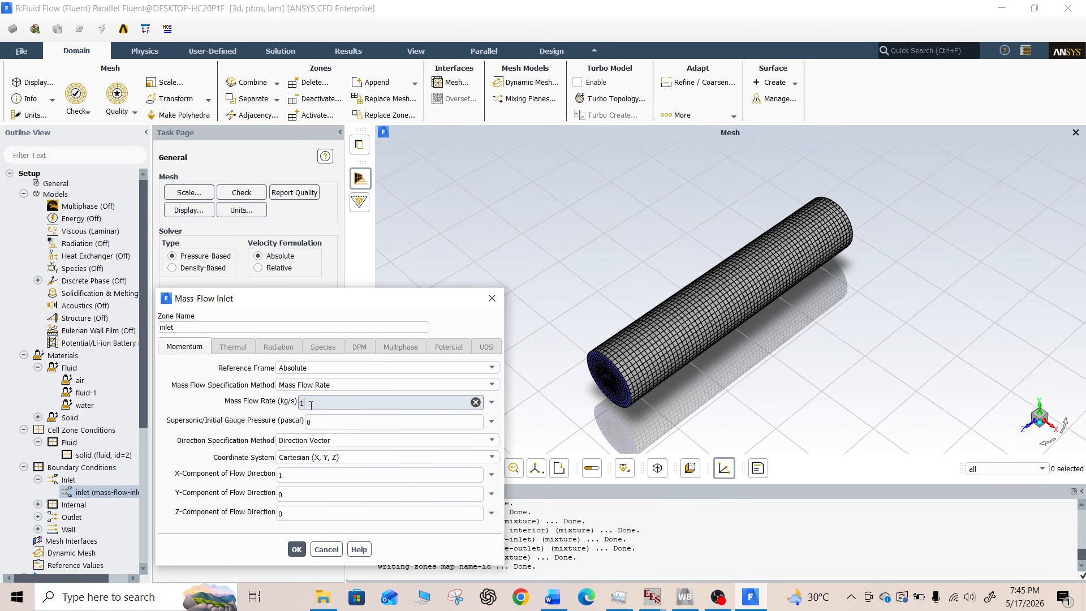
{"action": "left_click", "coordinate": [333, 368]}
{"action": "left_click", "coordinate": [334, 369]}
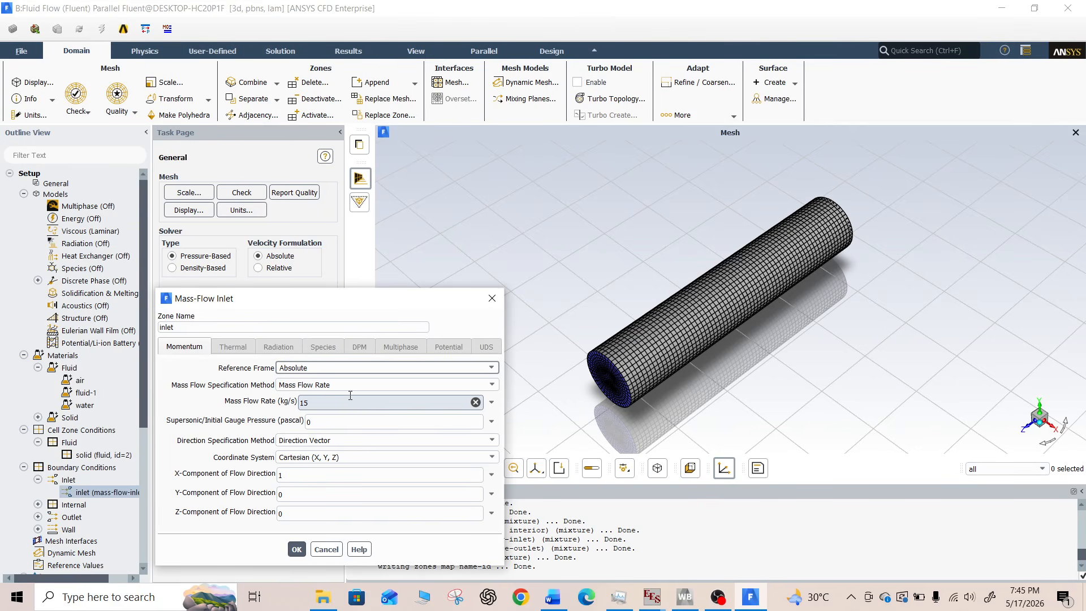
Set the mass-flow inlet's direction specification method to Normal to Boundary and apply the inlet settings
{"action": "left_click", "coordinate": [342, 441]}
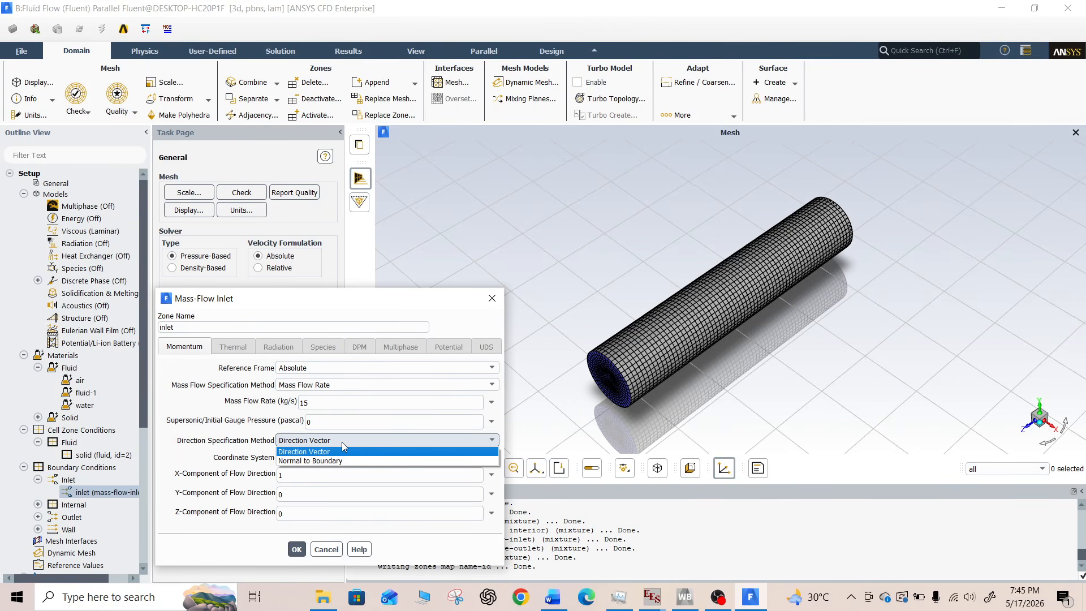
{"action": "left_click", "coordinate": [342, 443]}
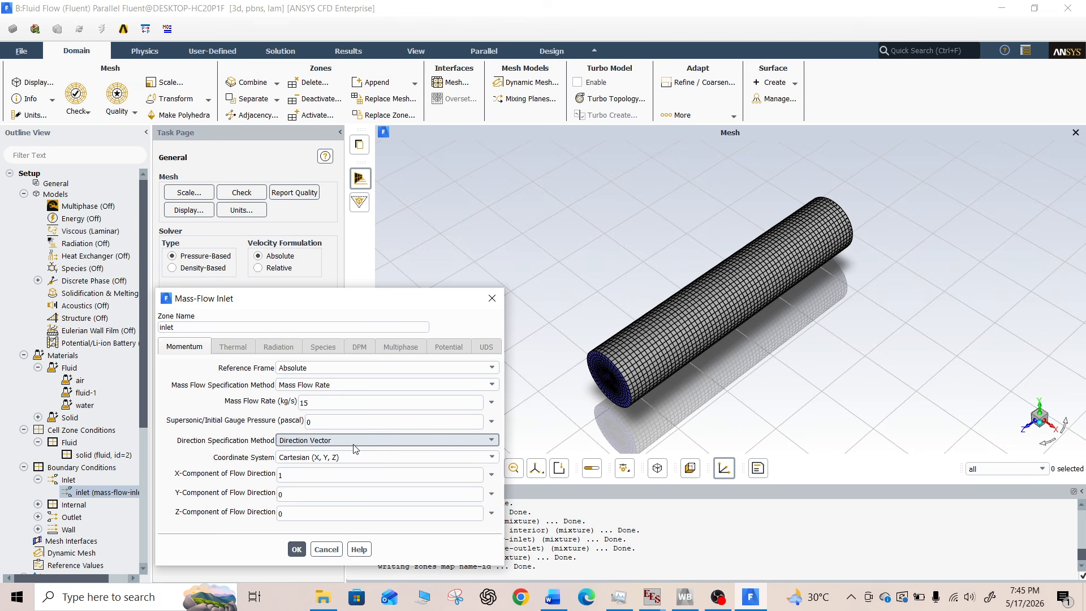
{"action": "left_click", "coordinate": [355, 447]}
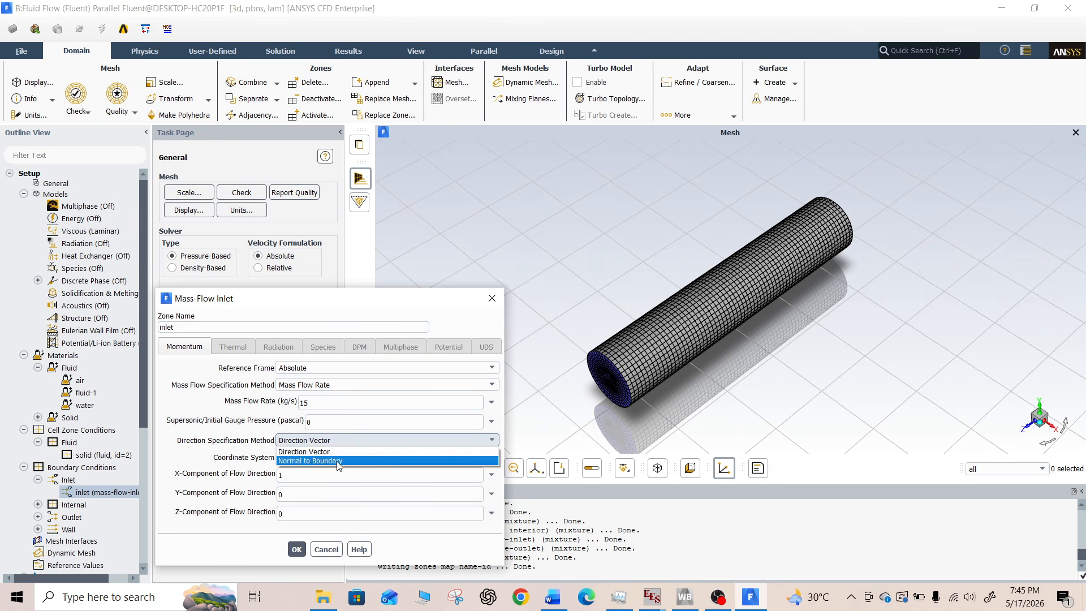
{"action": "left_click", "coordinate": [339, 459]}
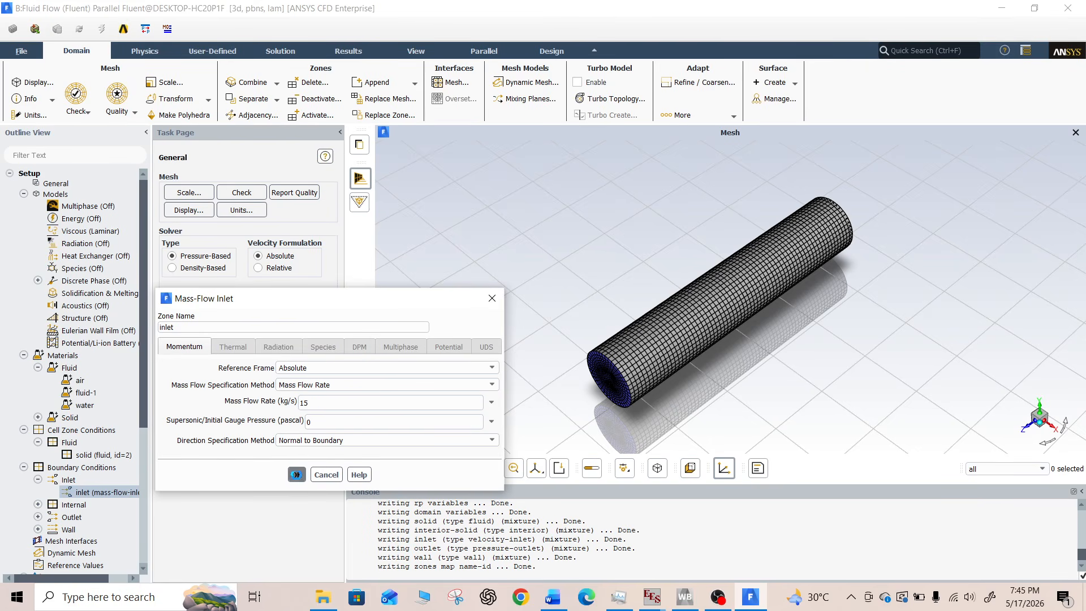
{"action": "left_click", "coordinate": [297, 476]}
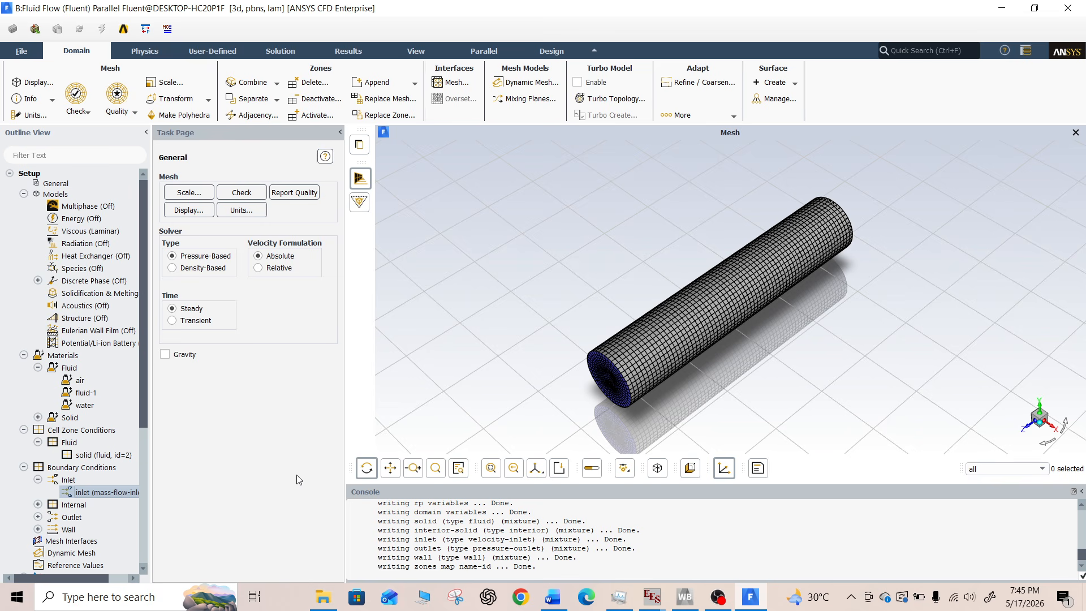
Locate the outlet boundary and check the outlet pressure given for Problem 2 in the Word assignment
{"action": "scroll", "coordinate": [71, 508], "scroll_direction": "down", "scroll_amount": 1}
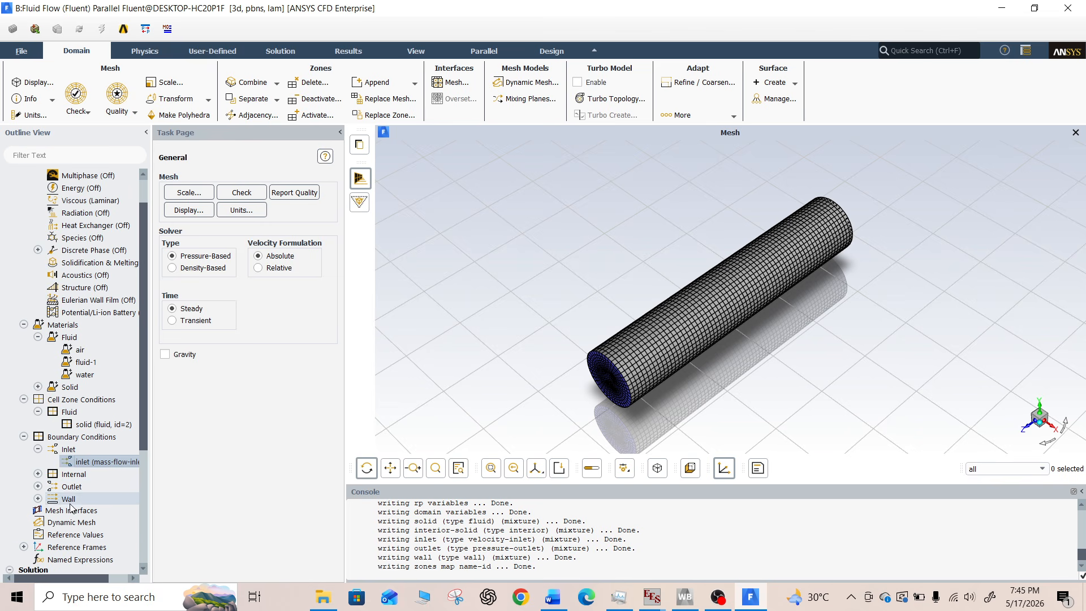
{"action": "left_click", "coordinate": [60, 488]}
{"action": "left_click", "coordinate": [38, 487]}
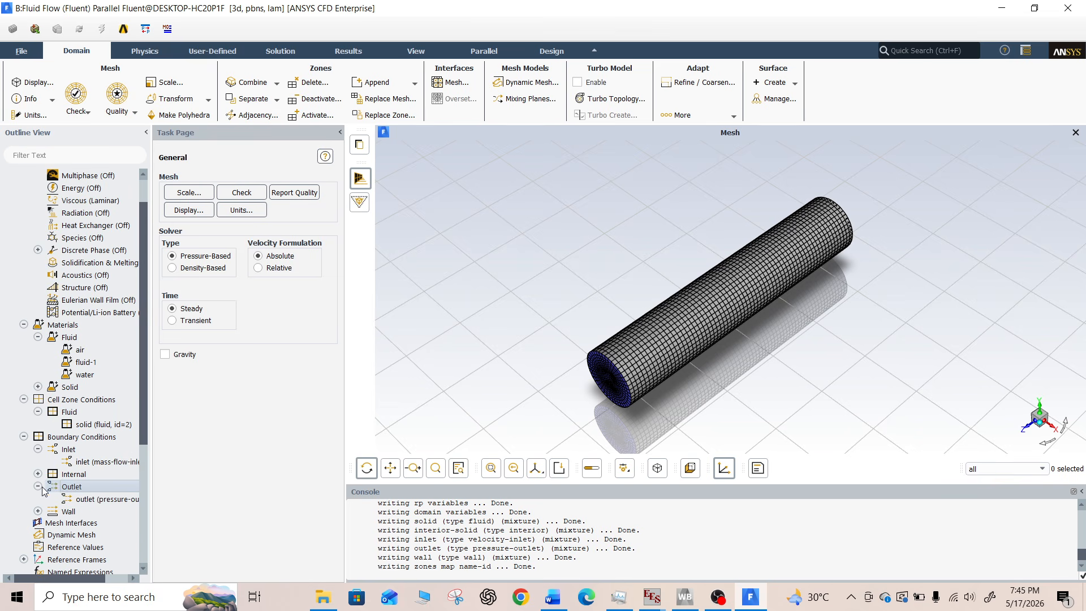
{"action": "left_click", "coordinate": [553, 596]}
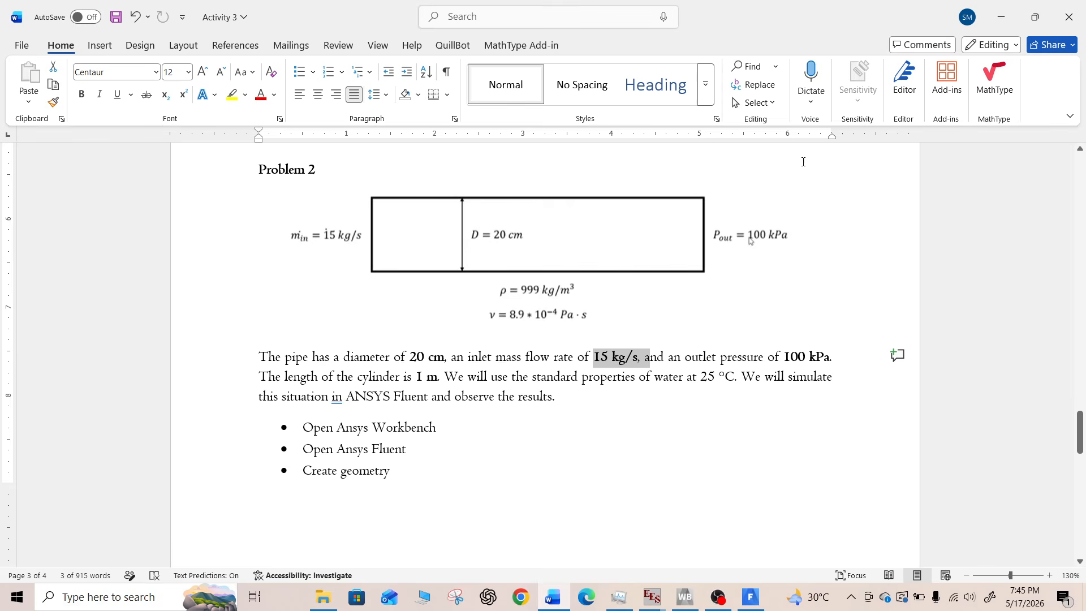
{"action": "left_click", "coordinate": [554, 602]}
Set the pressure outlet's pressure profile multiplier to 100000 and recheck the outlet settings
{"action": "left_click", "coordinate": [117, 501]}
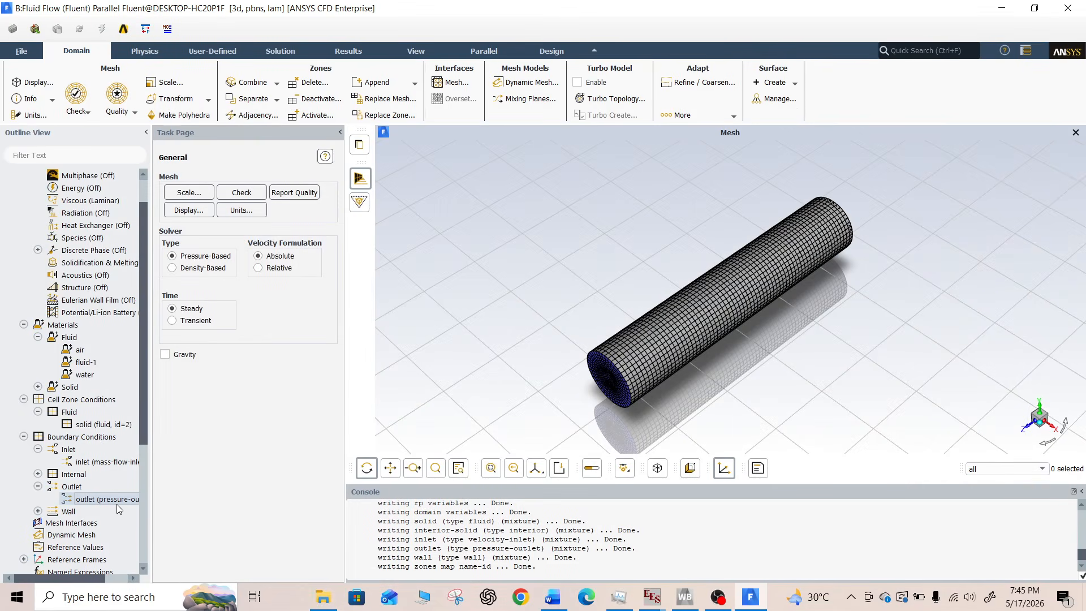
{"action": "double_click", "coordinate": [117, 501]}
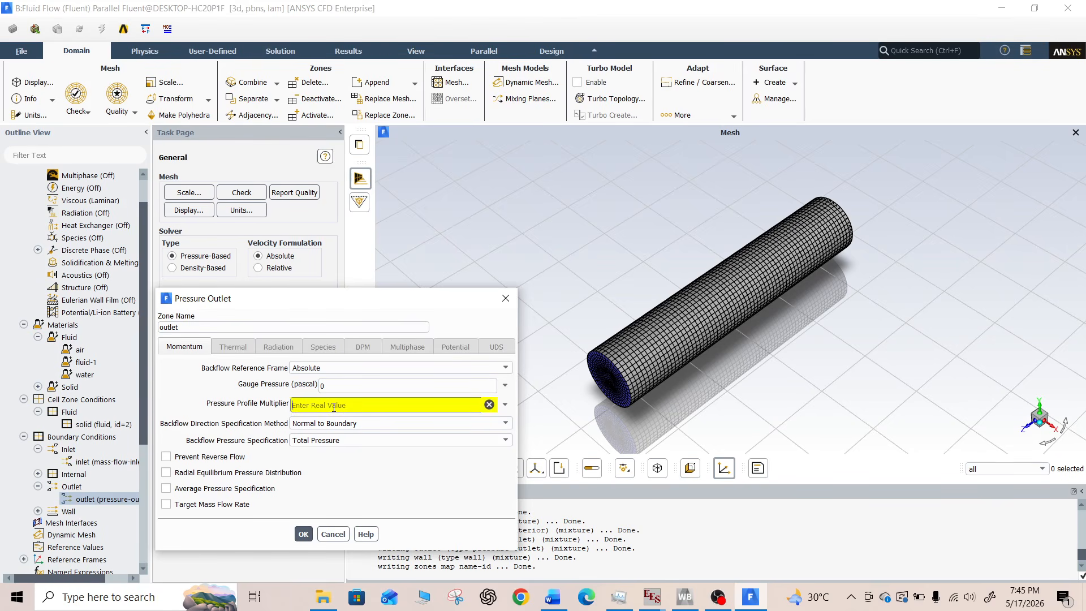
{"action": "type", "text": "e3"}
{"action": "left_click", "coordinate": [303, 534]}
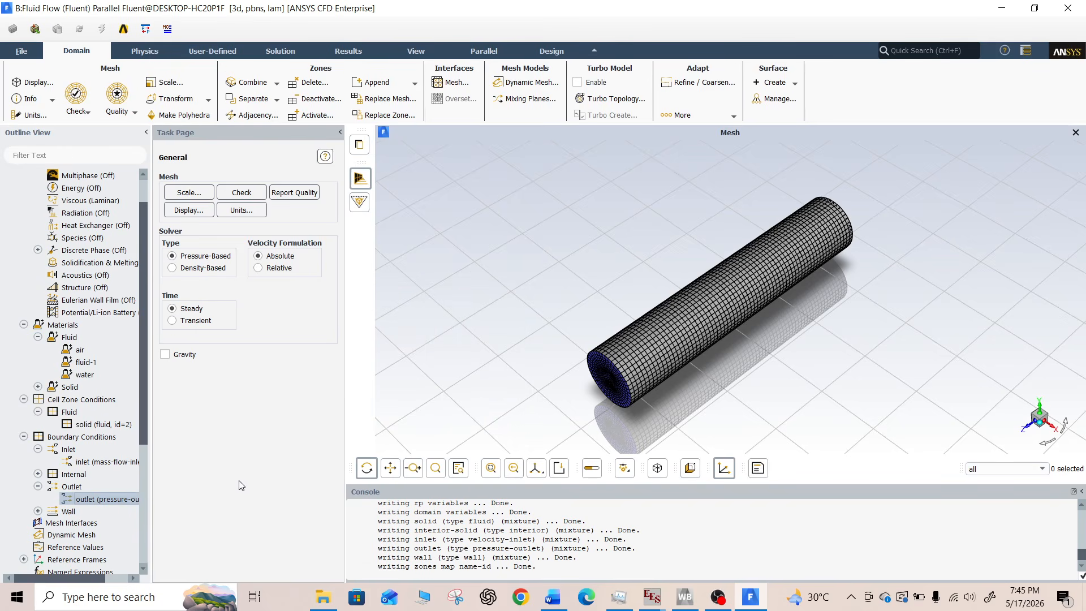
{"action": "double_click", "coordinate": [116, 501]}
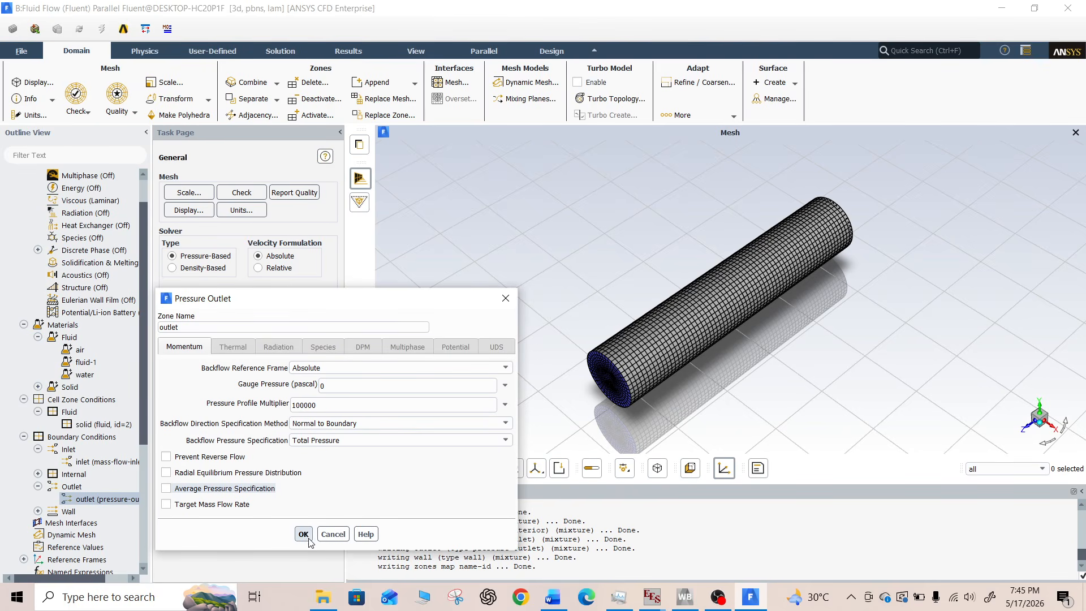
Review the wall boundary's momentum settings and accept it as a stationary wall with no slip
{"action": "left_click", "coordinate": [38, 512]}
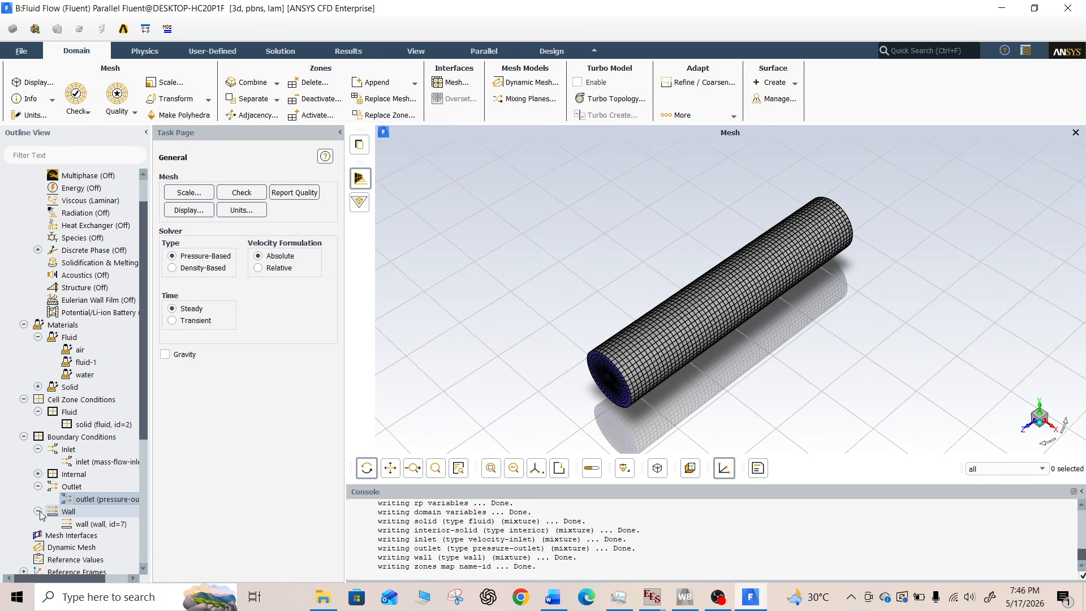
{"action": "left_click", "coordinate": [72, 525]}
{"action": "double_click", "coordinate": [72, 522]}
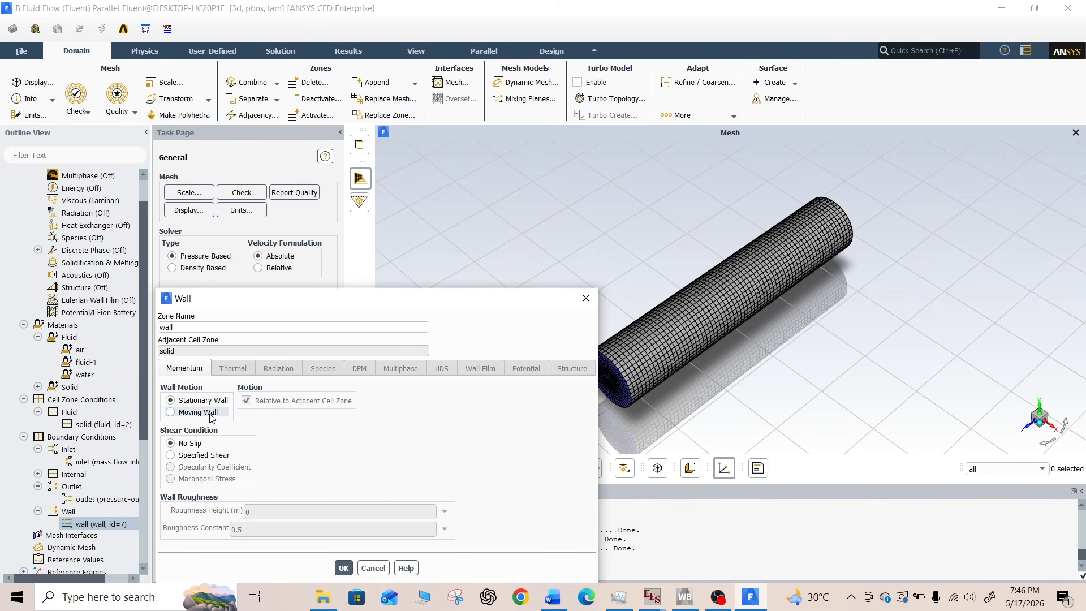
{"action": "left_click", "coordinate": [343, 568]}
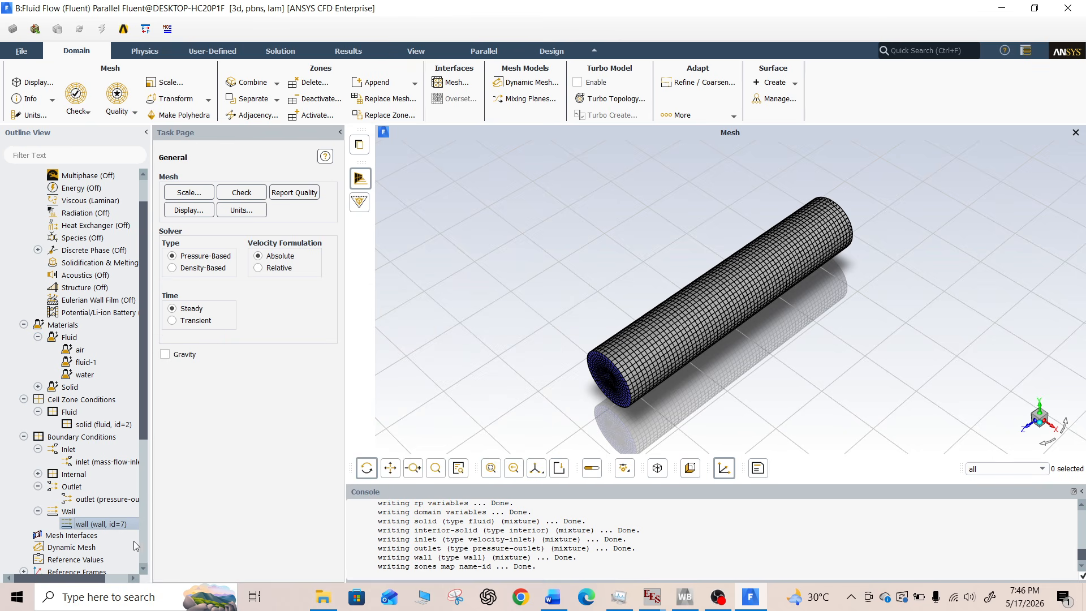
Initialize the solution with the Hybrid Initialization method
{"action": "scroll", "coordinate": [79, 510], "scroll_direction": "down", "scroll_amount": 1}
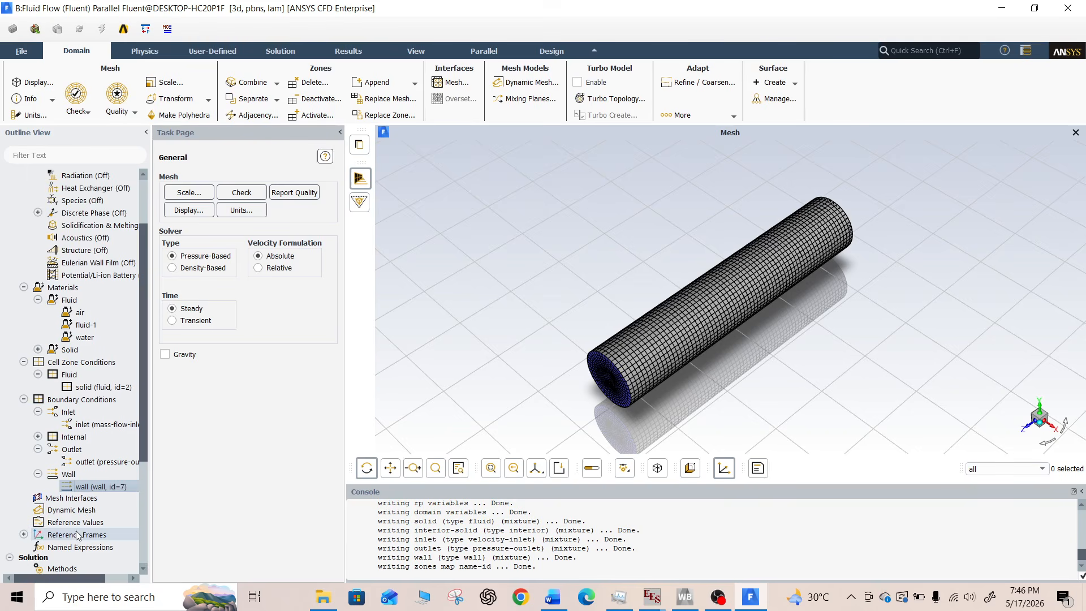
{"action": "scroll", "coordinate": [78, 535], "scroll_direction": "down", "scroll_amount": 3}
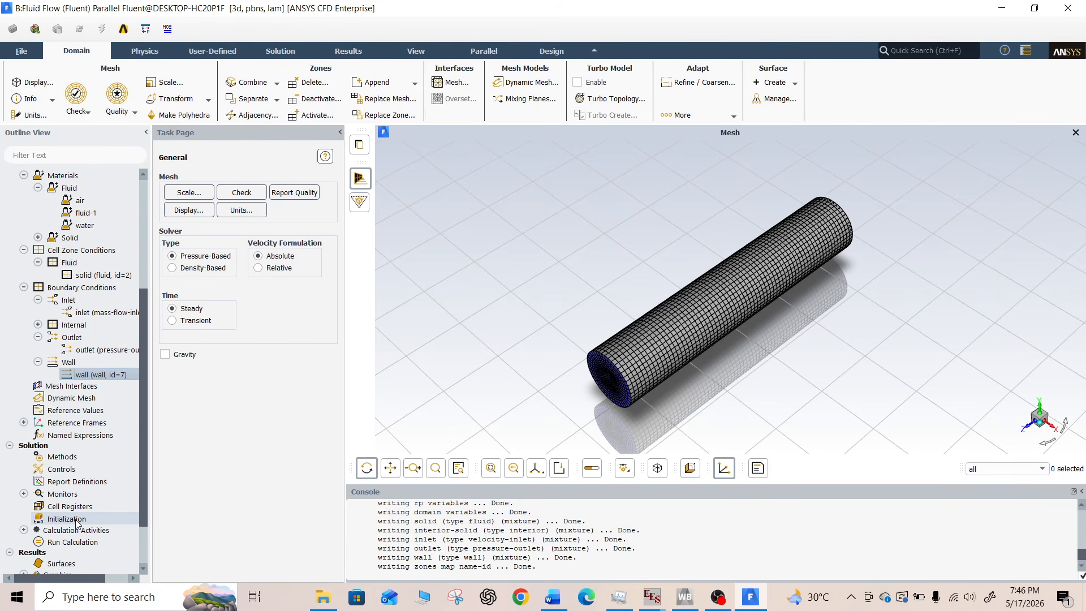
{"action": "left_click", "coordinate": [92, 520]}
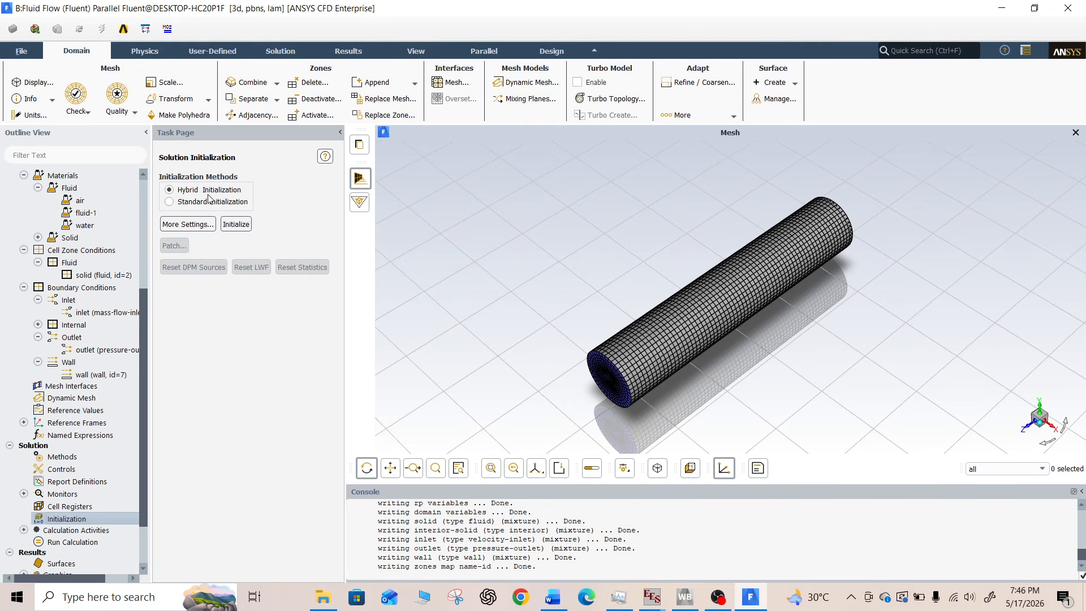
{"action": "left_click", "coordinate": [238, 229]}
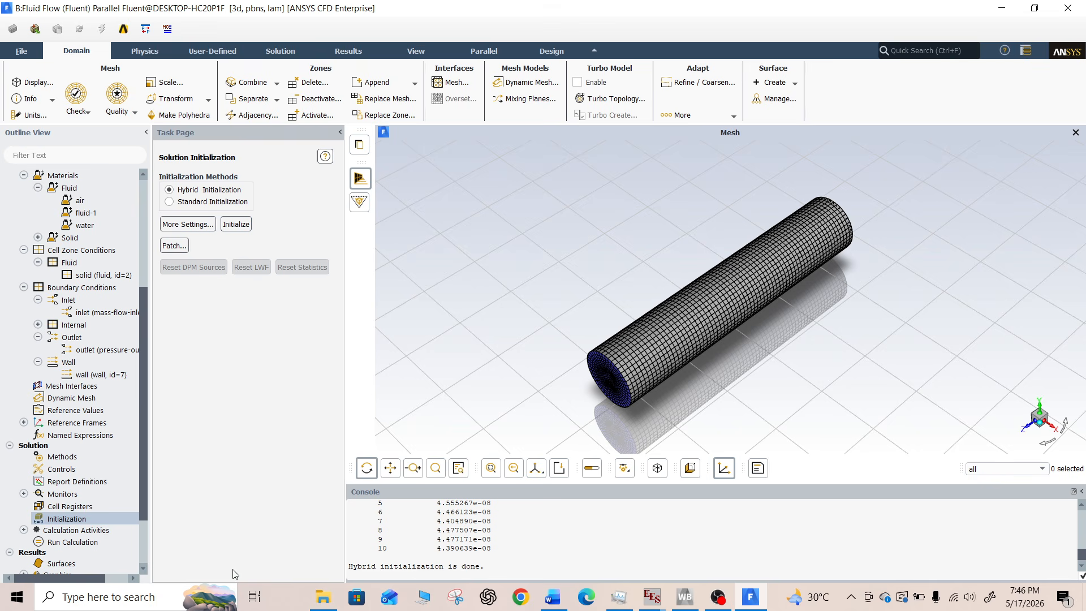
Set the number of iterations to 50, run the calculation and dismiss the completion notice
{"action": "double_click", "coordinate": [91, 531]}
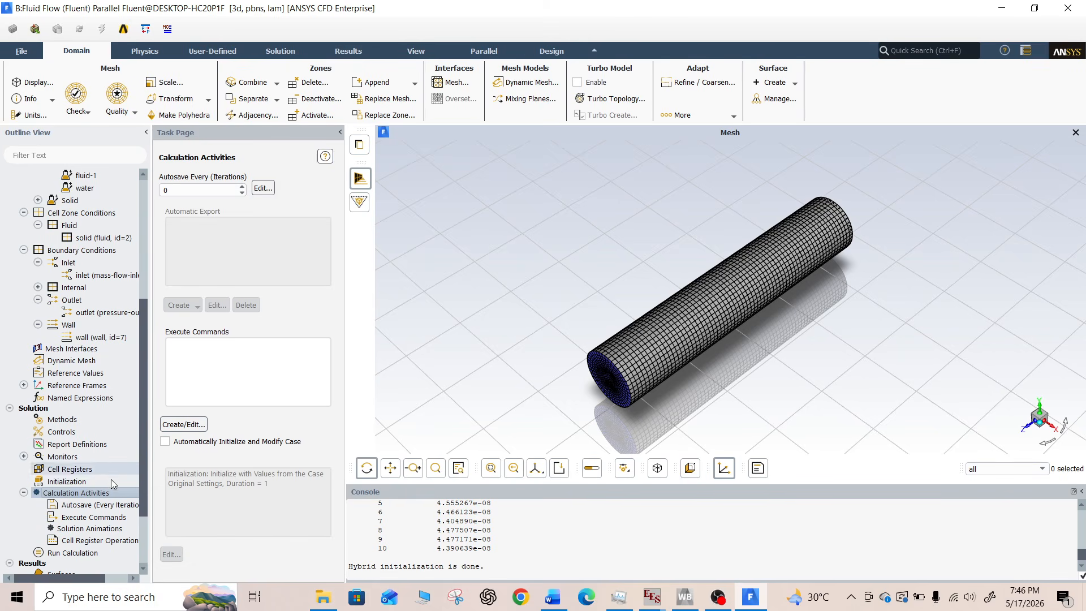
{"action": "left_click", "coordinate": [23, 492]}
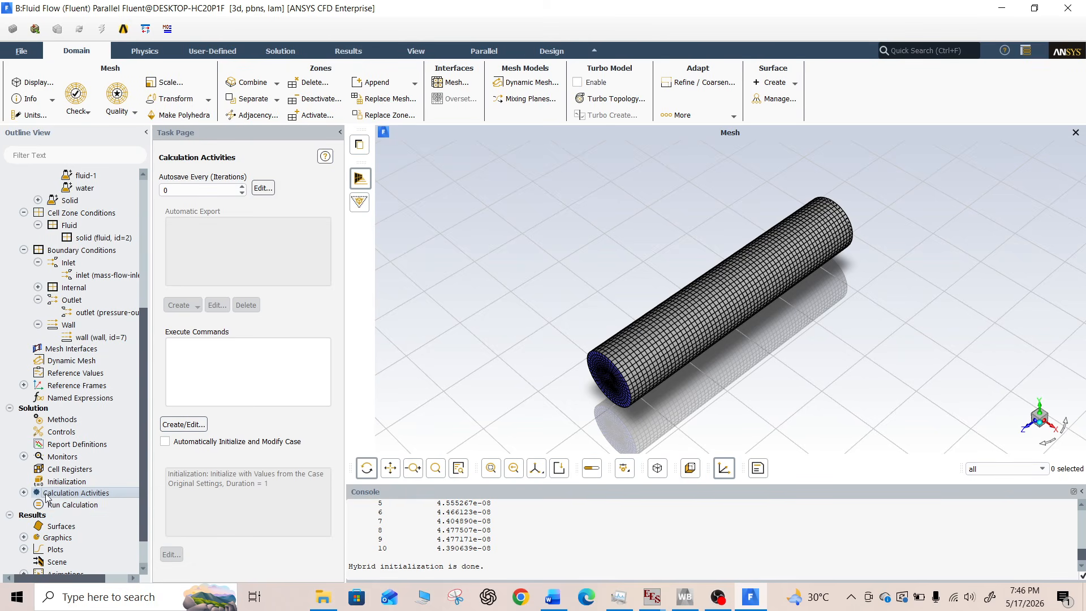
{"action": "left_click", "coordinate": [71, 505]}
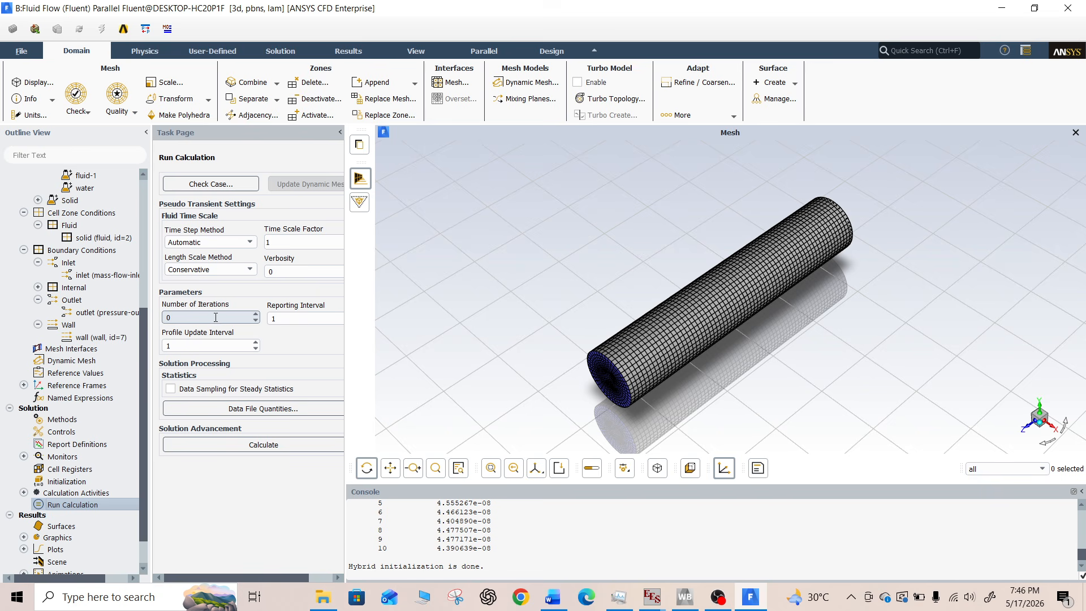
{"action": "left_click", "coordinate": [215, 320]}
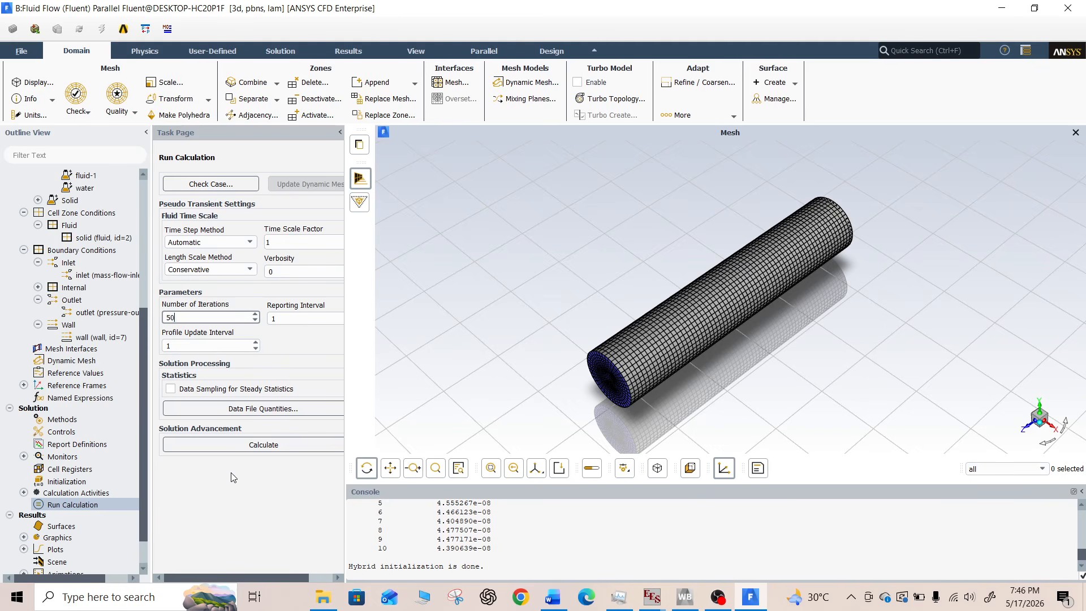
{"action": "left_click", "coordinate": [230, 447]}
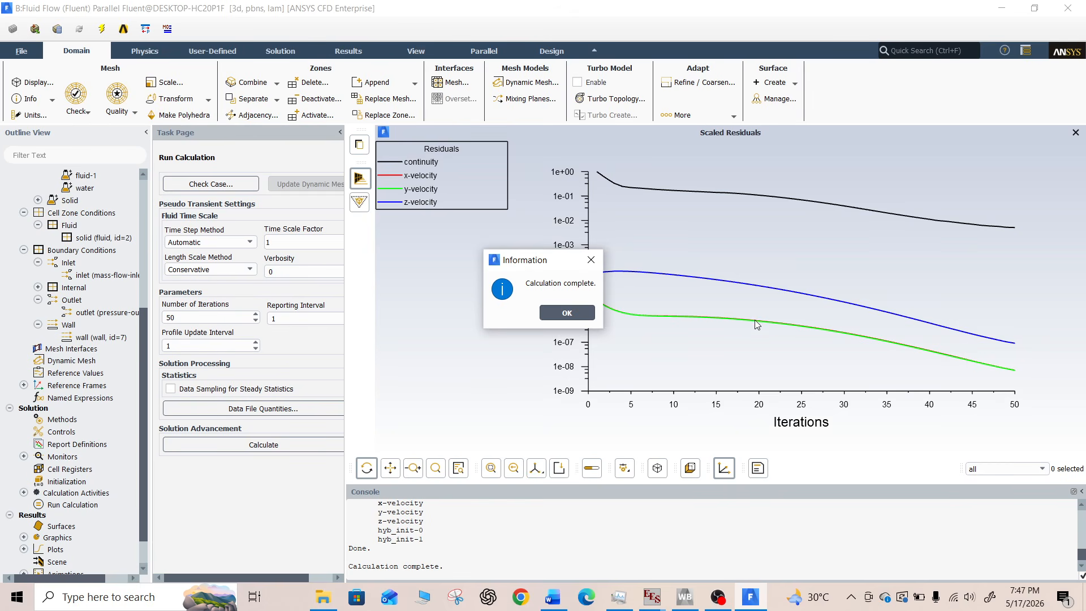
{"action": "left_click", "coordinate": [591, 260]}
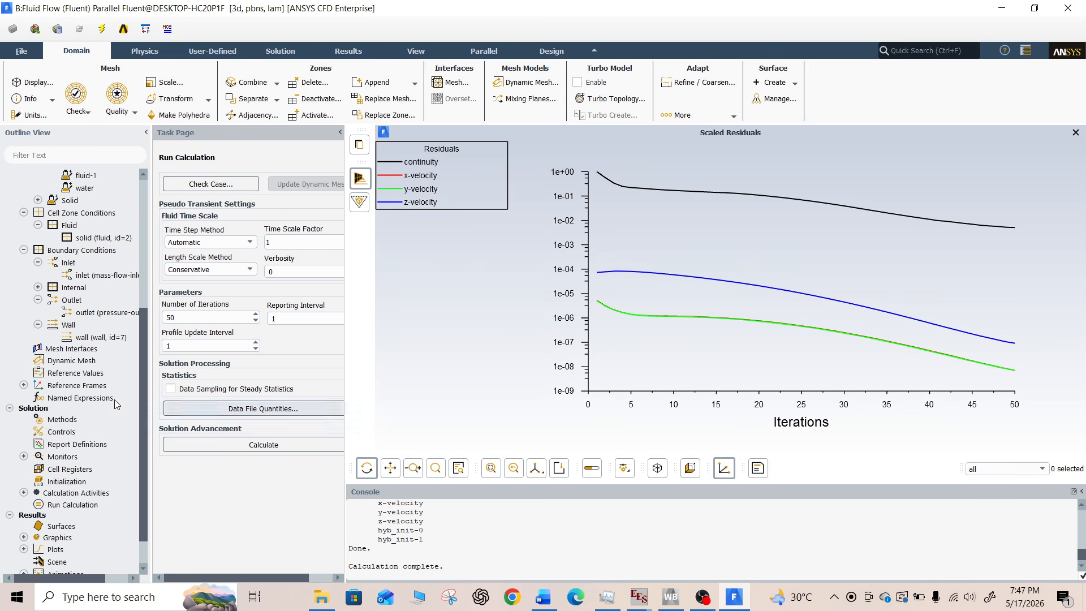
Create and display a filled static pressure contour on the inlet, outlet and wall surfaces, keeping the legend and pipe in view
{"action": "scroll", "coordinate": [86, 434], "scroll_direction": "down", "scroll_amount": 1}
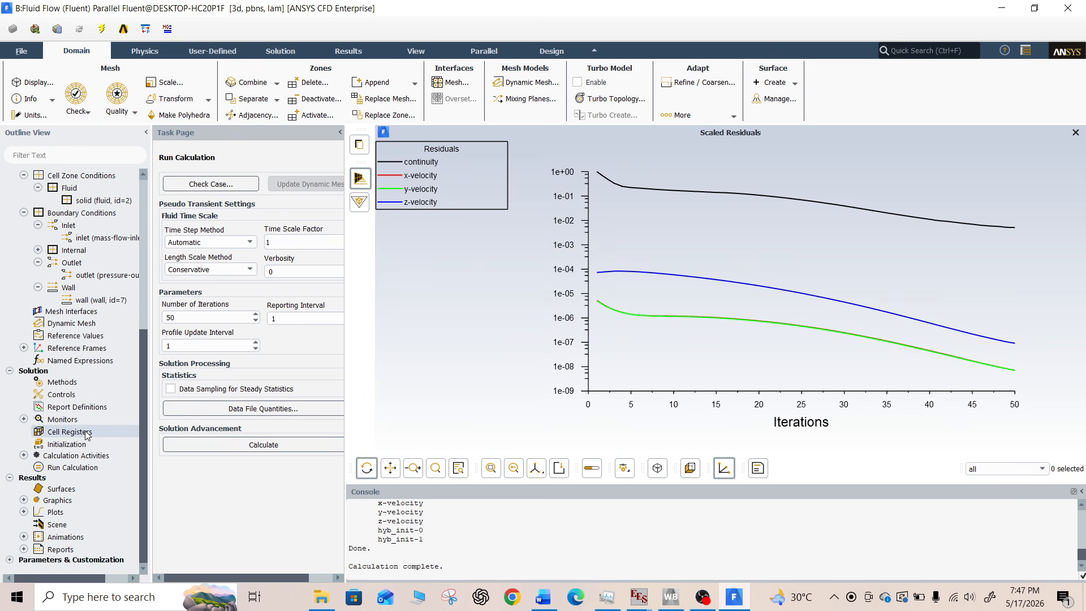
{"action": "left_click", "coordinate": [24, 501]}
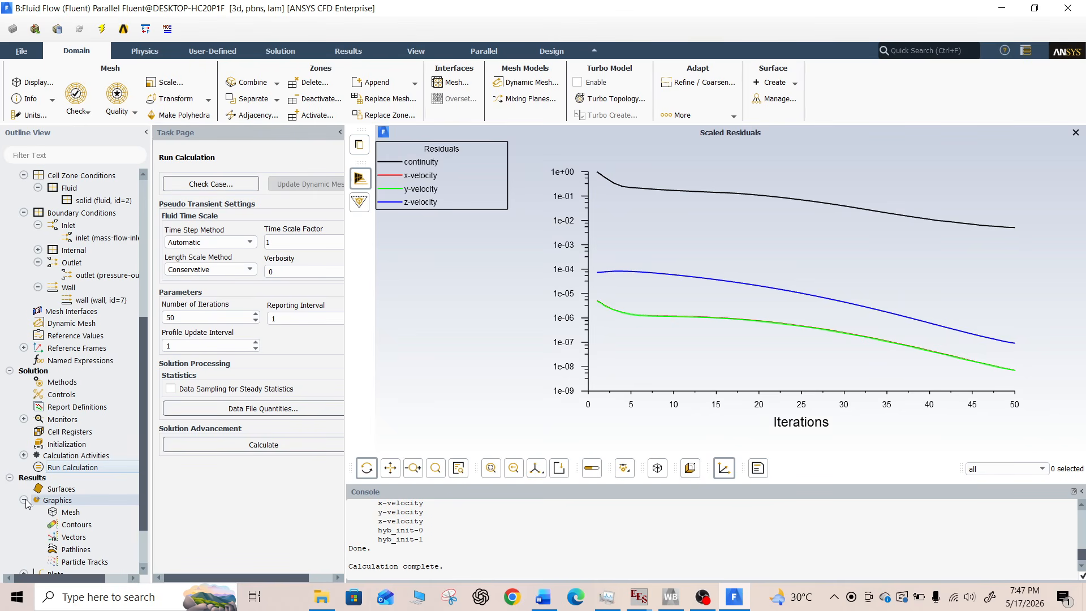
{"action": "double_click", "coordinate": [72, 525]}
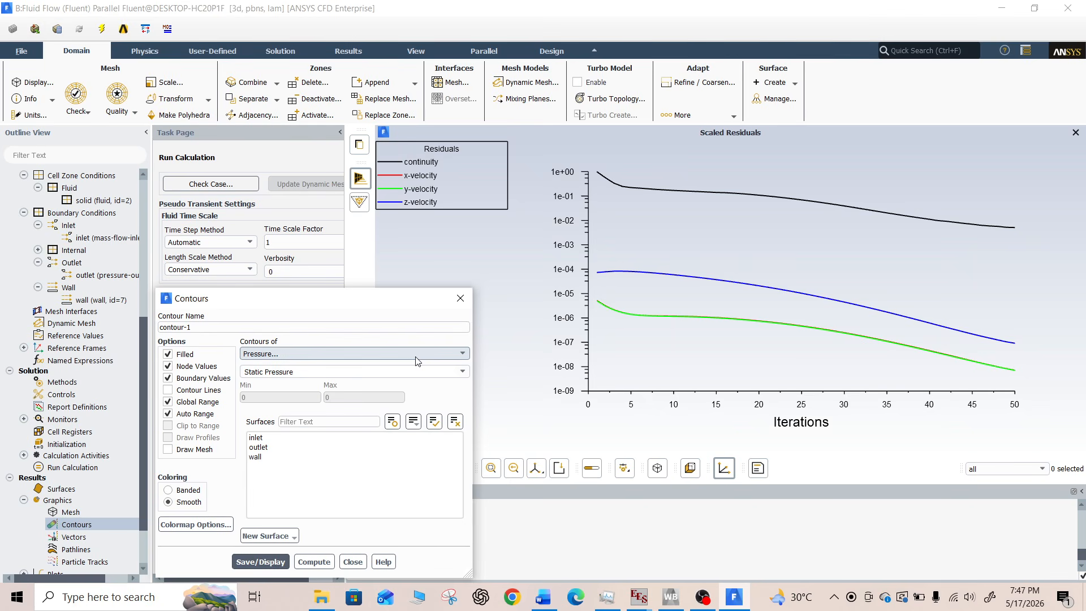
{"action": "left_click", "coordinate": [265, 438]}
{"action": "left_click", "coordinate": [264, 447]}
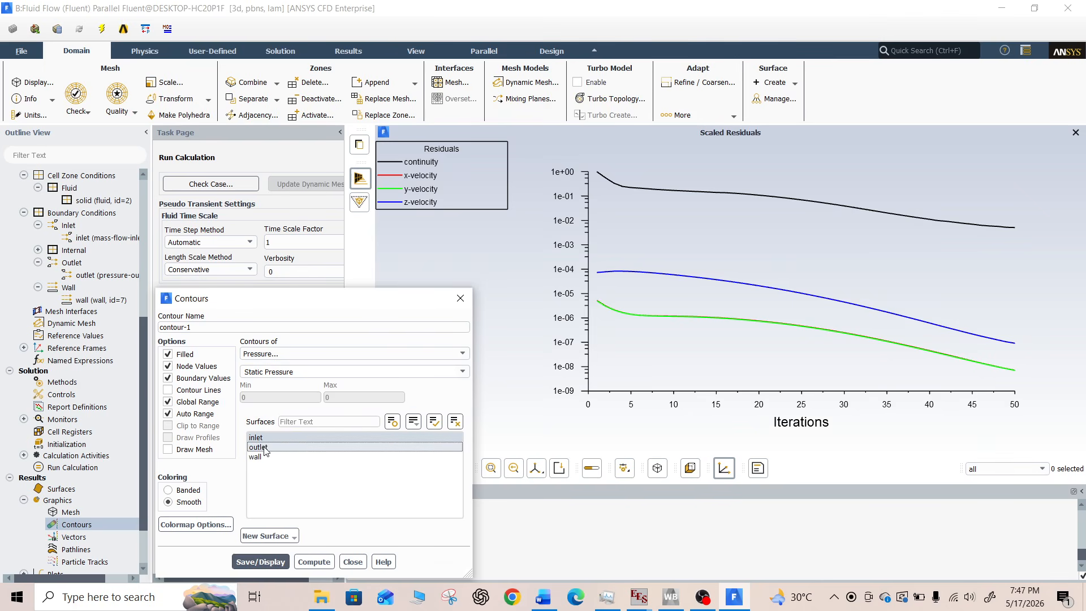
{"action": "left_click", "coordinate": [265, 456]}
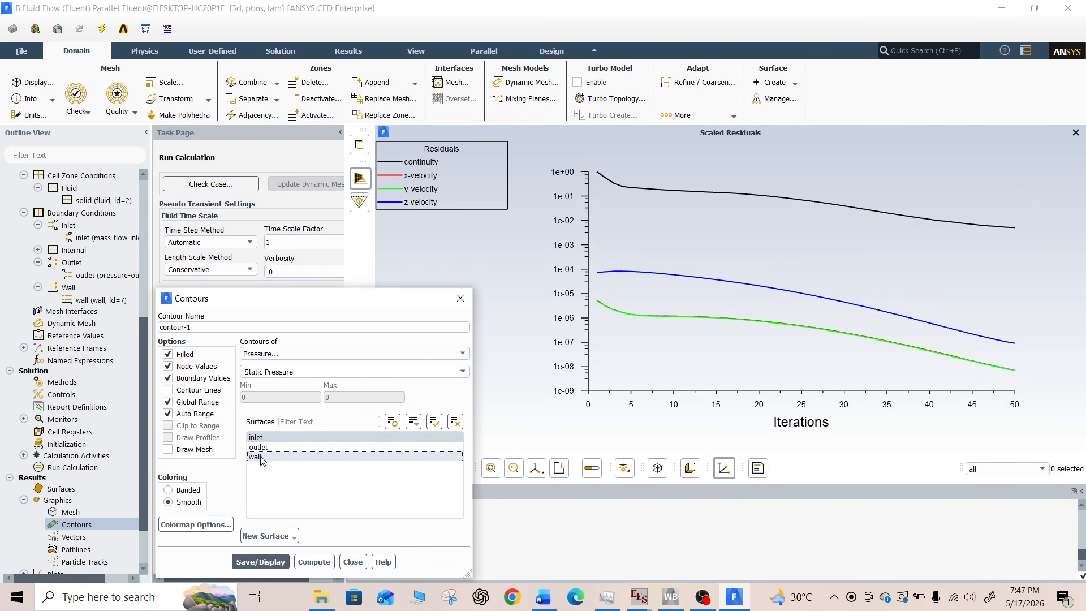
{"action": "left_click", "coordinate": [262, 562]}
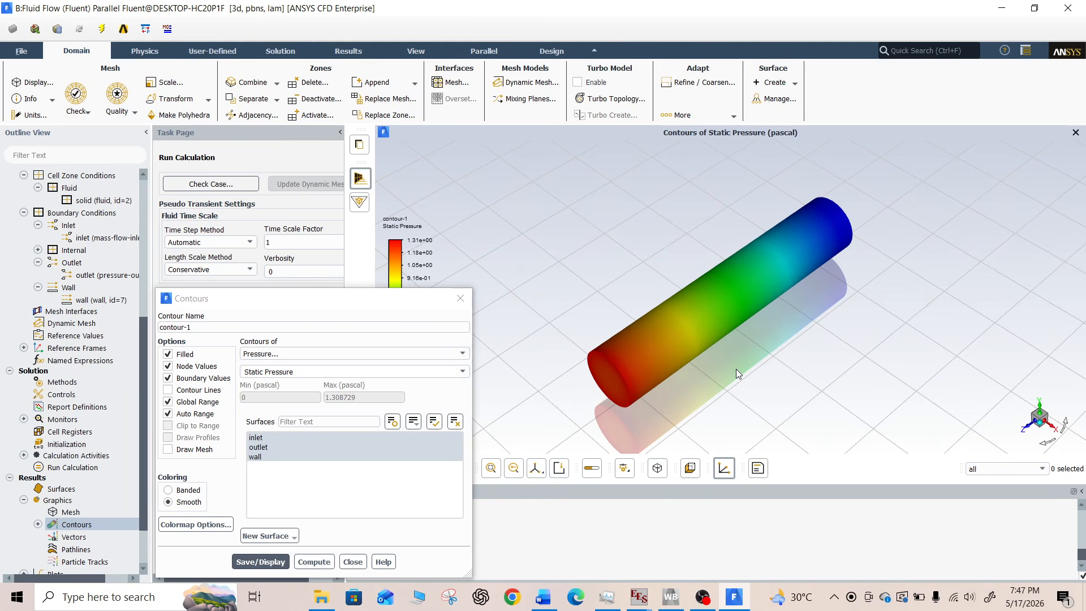
{"action": "middle_click", "coordinate": [735, 369]}
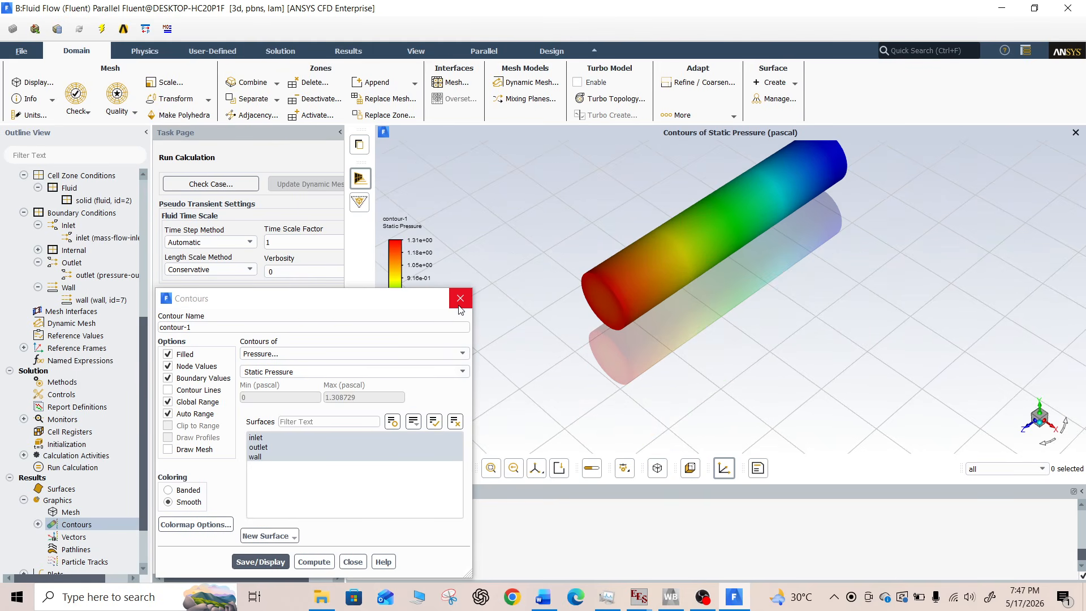
{"action": "left_click_drag", "start_coordinate": [360, 303], "coordinate": [230, 304]}
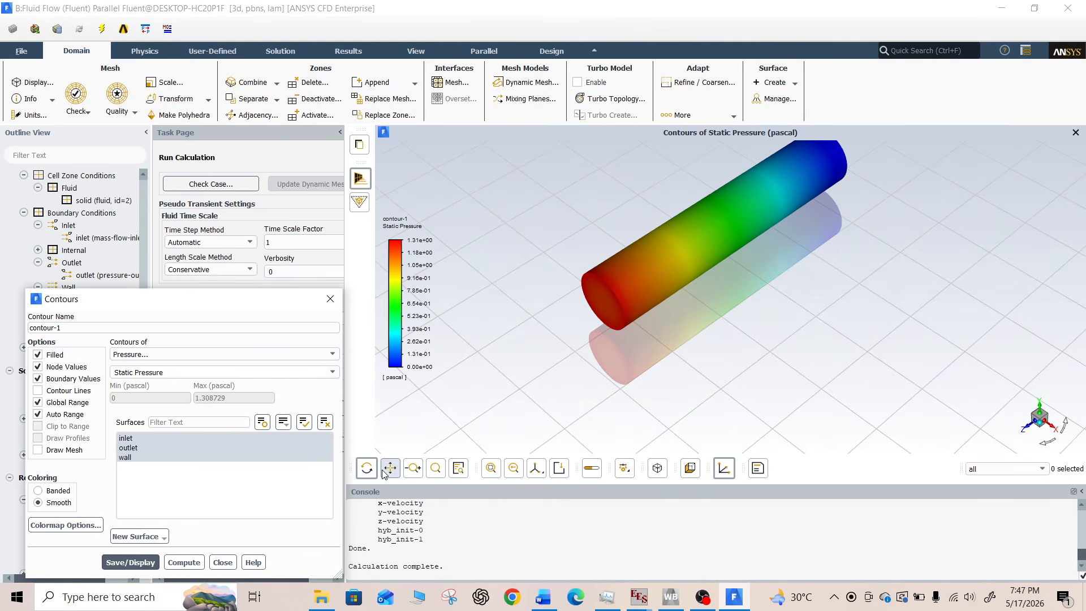
{"action": "left_click", "coordinate": [390, 468]}
{"action": "middle_click_drag", "start_coordinate": [823, 317], "coordinate": [808, 384]}
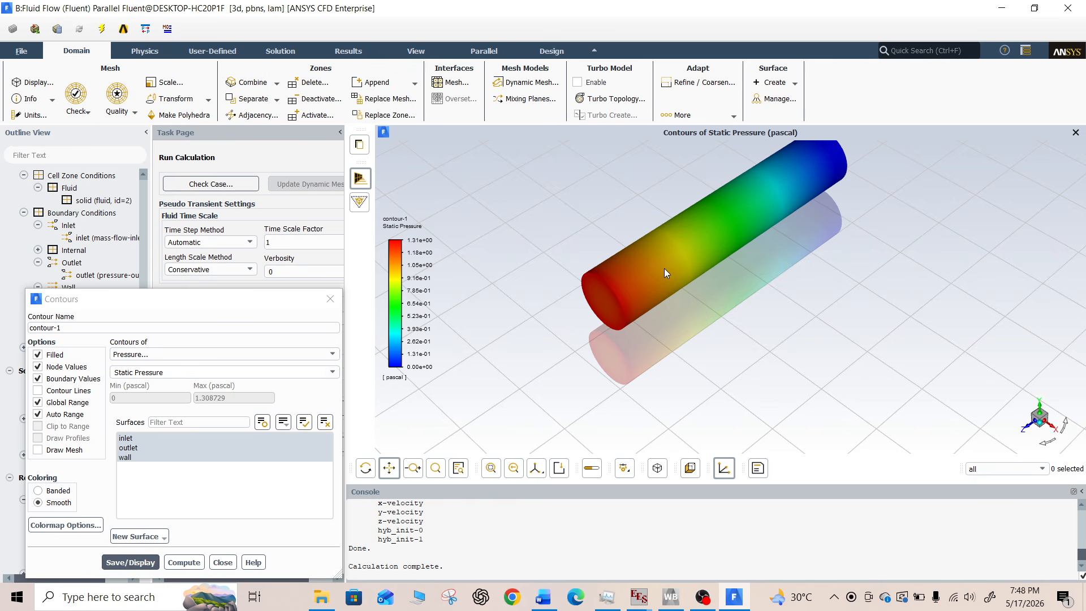
{"action": "left_click_drag", "start_coordinate": [664, 269], "coordinate": [653, 315]}
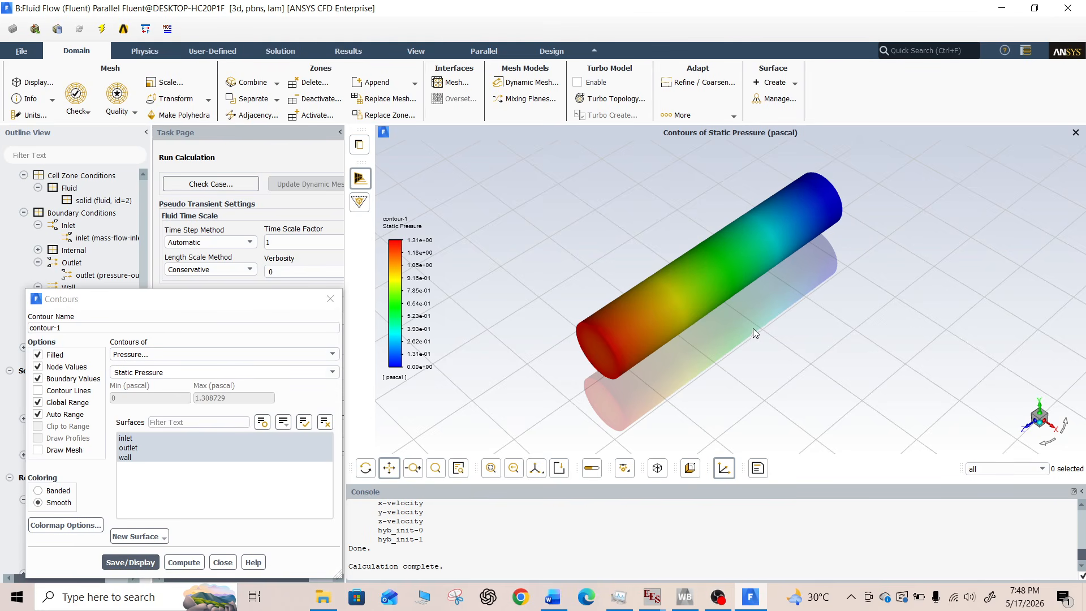
Change the contour variable to Velocity Magnitude, display it on the same surfaces and examine the inlet end
{"action": "left_click", "coordinate": [333, 354]}
{"action": "left_click", "coordinate": [259, 385]}
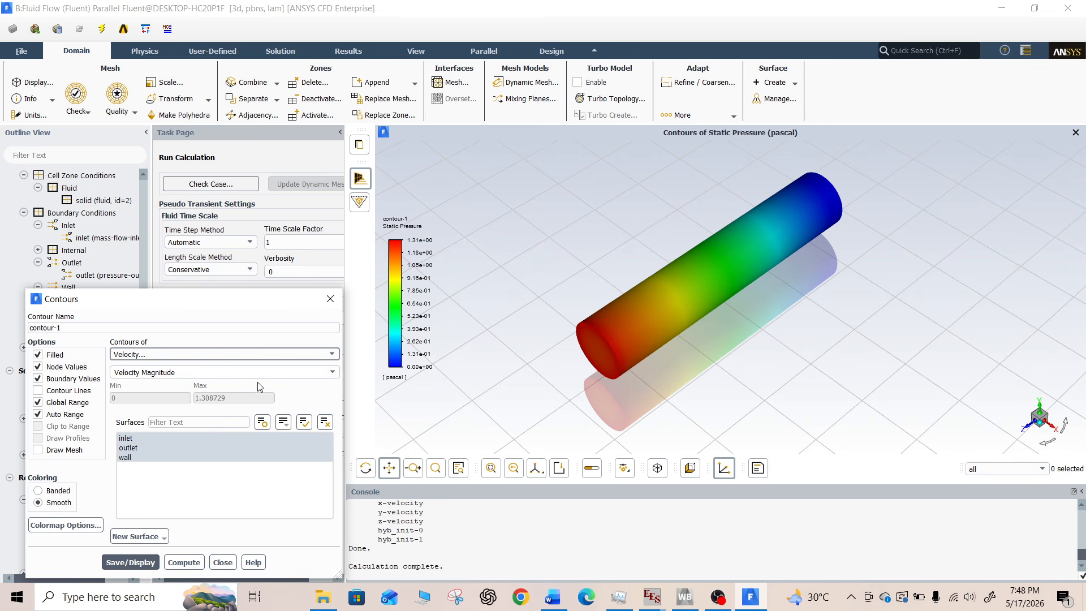
{"action": "left_click", "coordinate": [147, 562]}
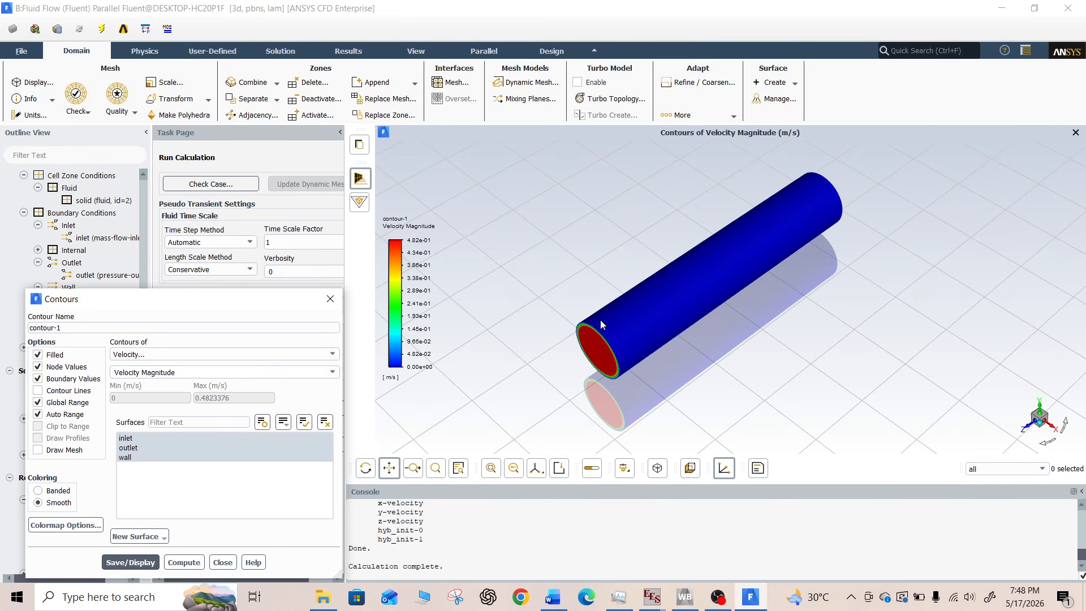
{"action": "scroll", "coordinate": [600, 320], "scroll_direction": "up", "scroll_amount": 4}
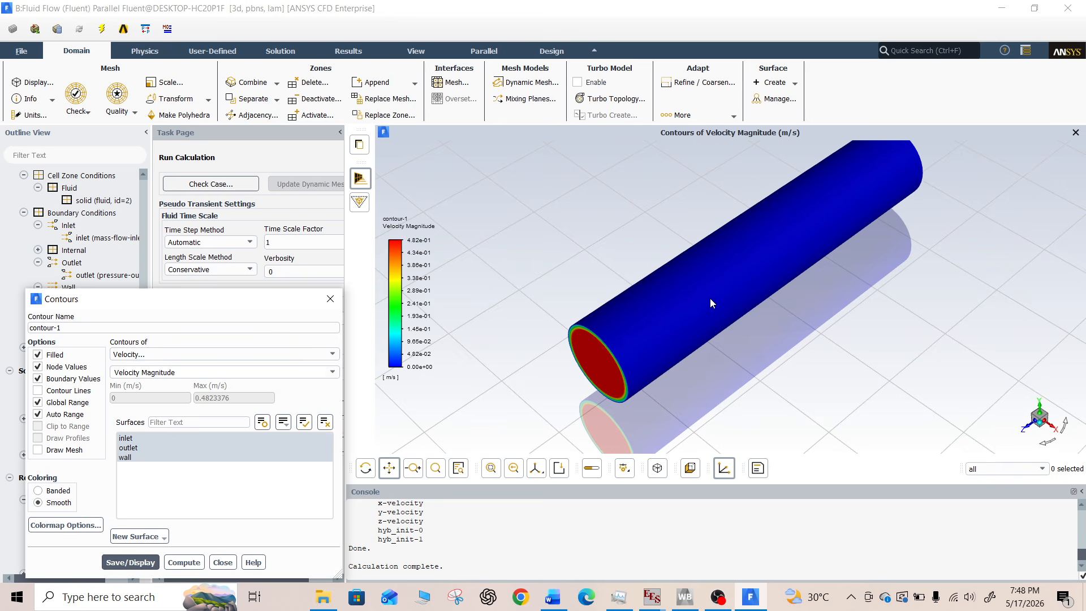
{"action": "scroll", "coordinate": [711, 303], "scroll_direction": "down", "scroll_amount": 2}
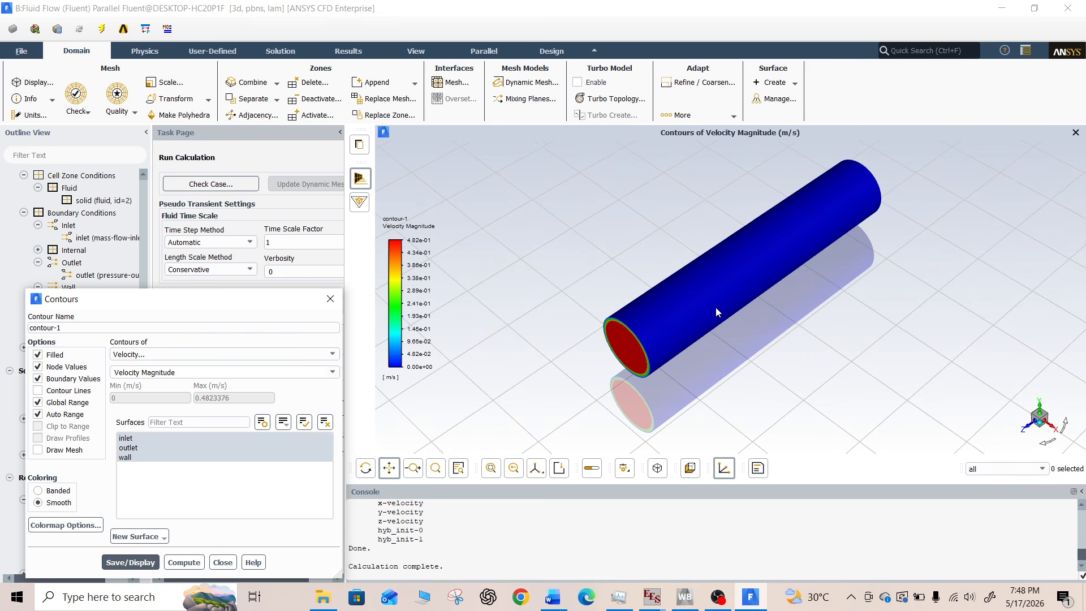
{"action": "scroll", "coordinate": [715, 309], "scroll_direction": "up", "scroll_amount": 2}
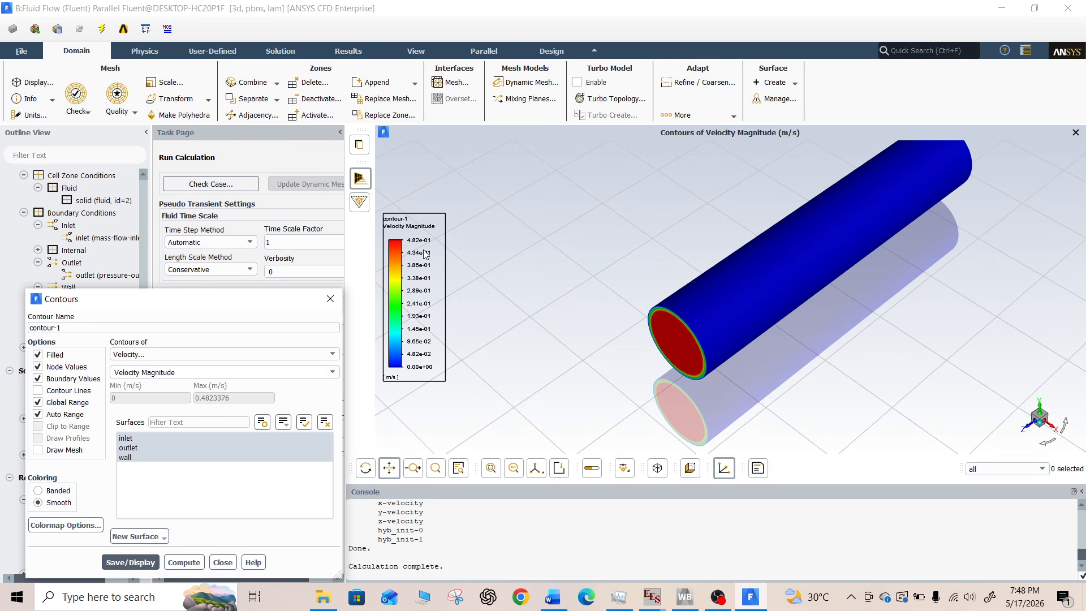
Change the contour variable to Wall Shear Stress under Wall Fluxes and display it on the wall surface only
{"action": "scroll", "coordinate": [894, 318], "scroll_direction": "up", "scroll_amount": 1}
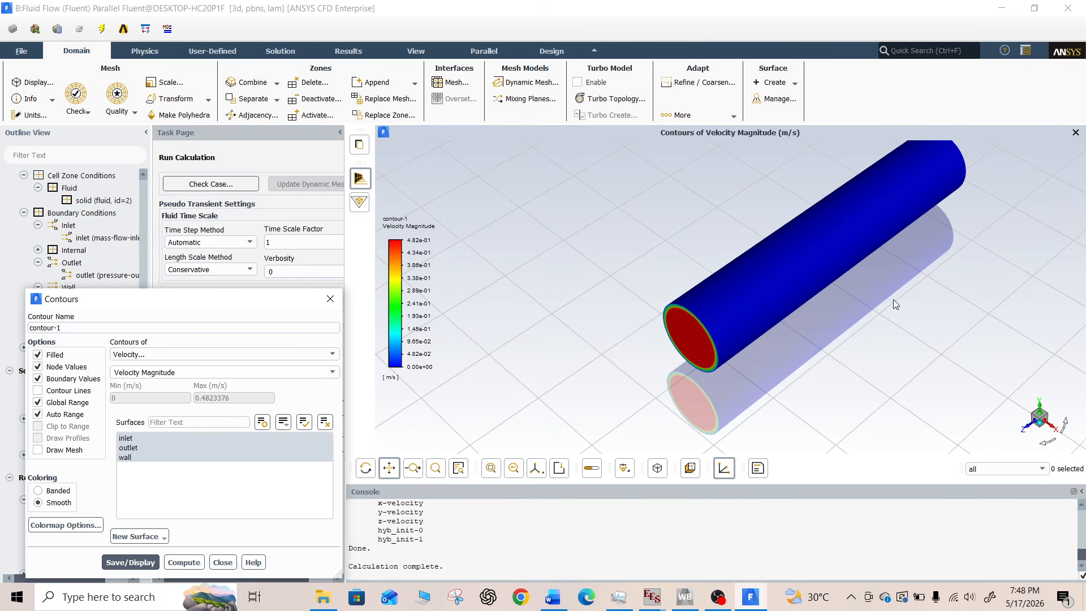
{"action": "scroll", "coordinate": [894, 300], "scroll_direction": "down", "scroll_amount": 1}
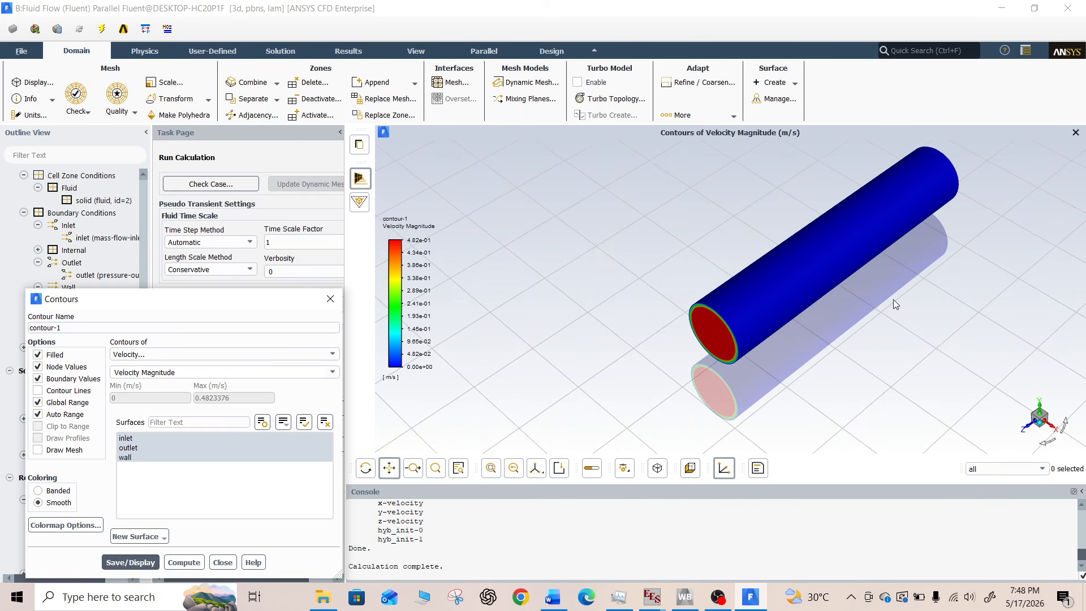
{"action": "left_click", "coordinate": [158, 355]}
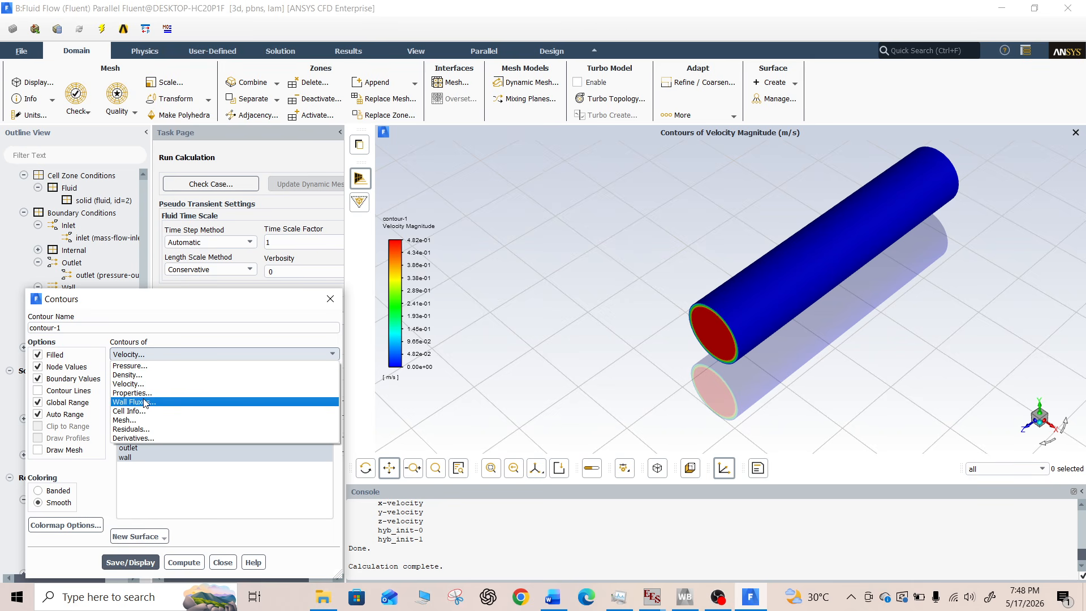
{"action": "left_click", "coordinate": [145, 403]}
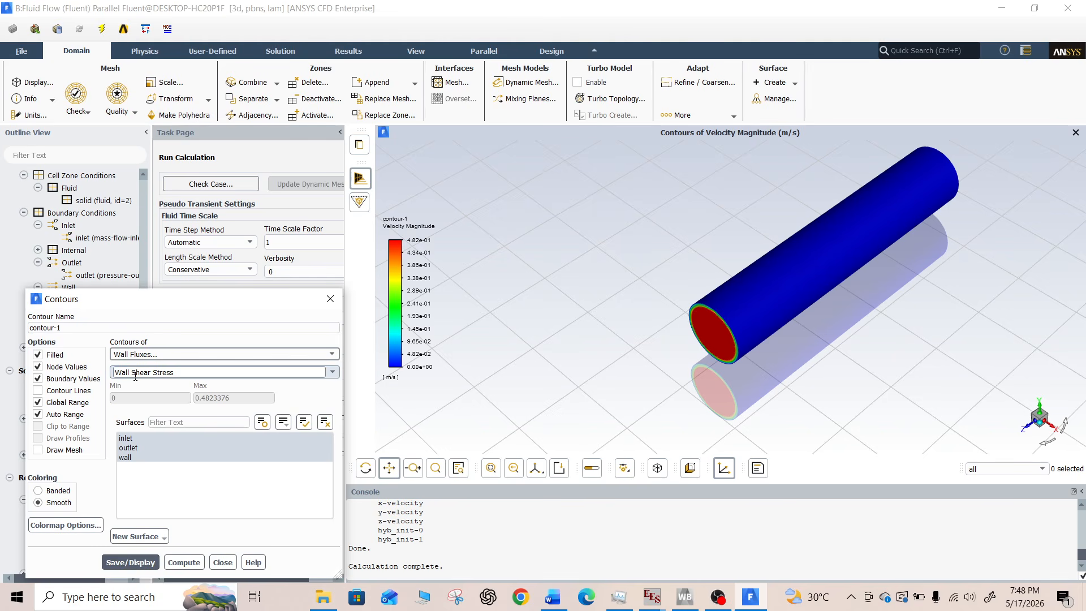
{"action": "left_click", "coordinate": [162, 479]}
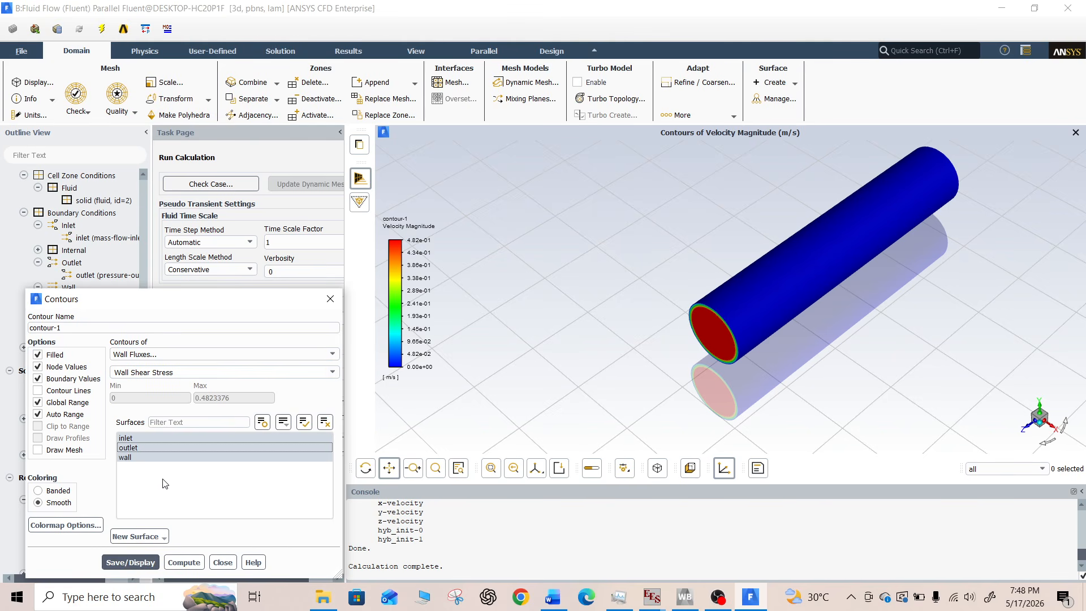
{"action": "left_click", "coordinate": [138, 439]}
{"action": "left_click", "coordinate": [139, 448]}
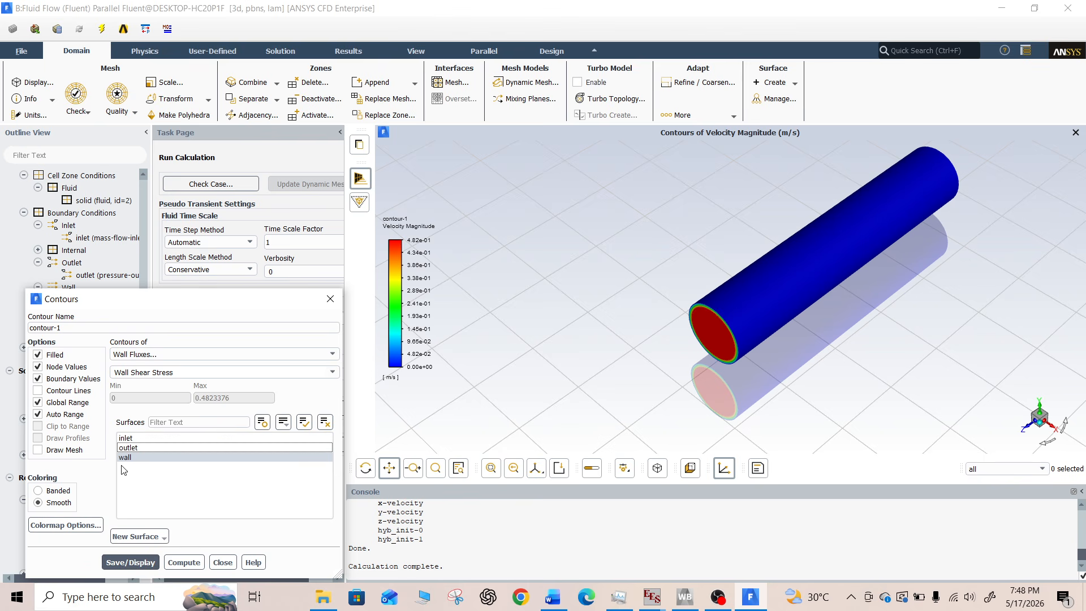
{"action": "left_click", "coordinate": [144, 568]}
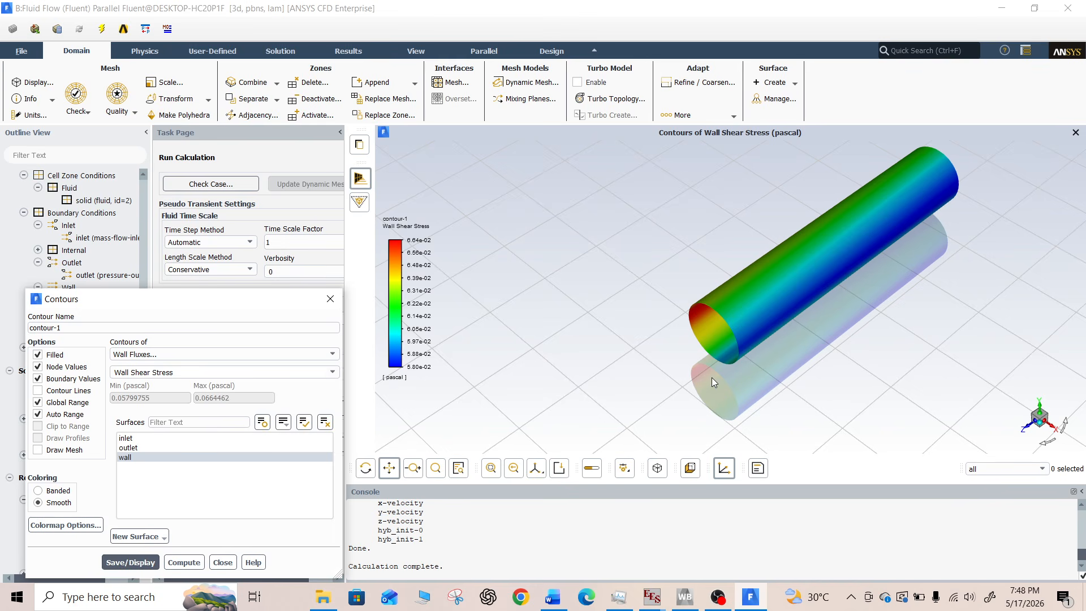
Examine the wall shear stress distribution around the pipe's open end and along its length, and close the contour settings
{"action": "scroll", "coordinate": [715, 365], "scroll_direction": "up", "scroll_amount": 5}
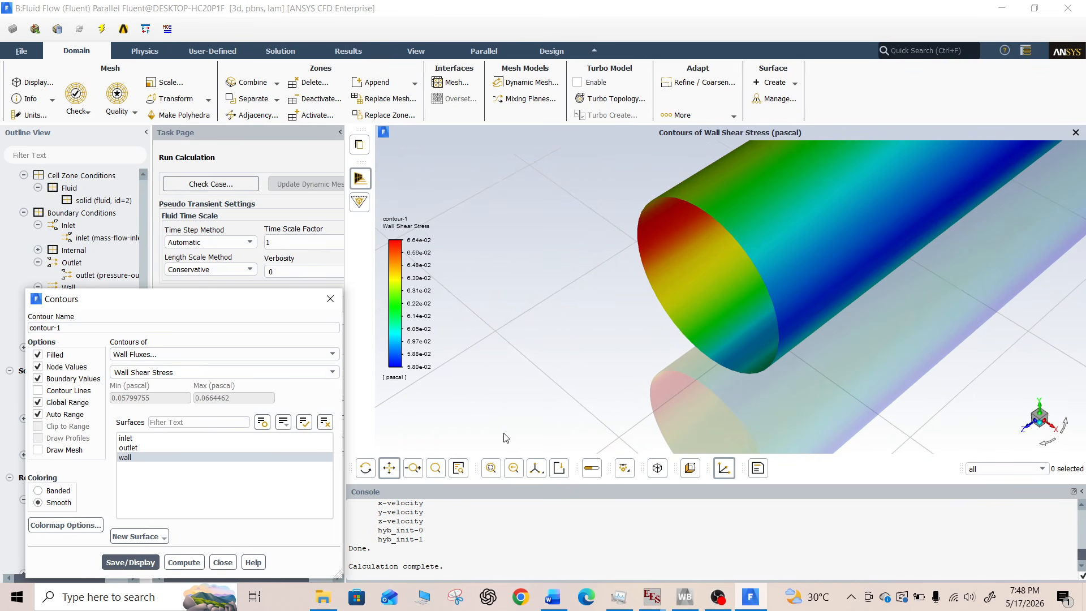
{"action": "left_click", "coordinate": [366, 468]}
{"action": "left_click_drag", "start_coordinate": [614, 354], "coordinate": [813, 303]}
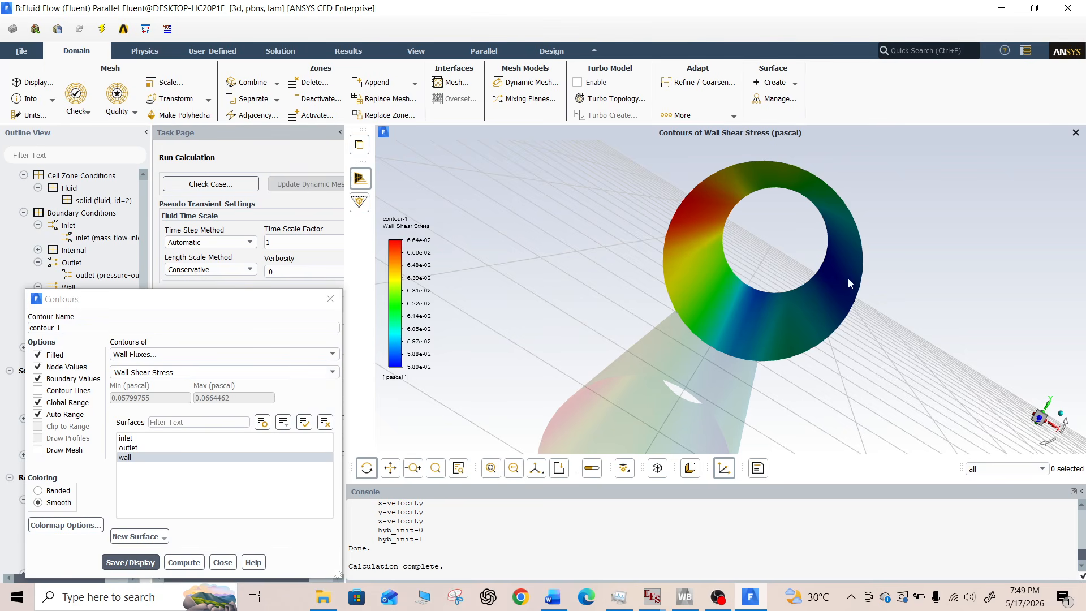
{"action": "left_click_drag", "start_coordinate": [749, 276], "coordinate": [772, 341]}
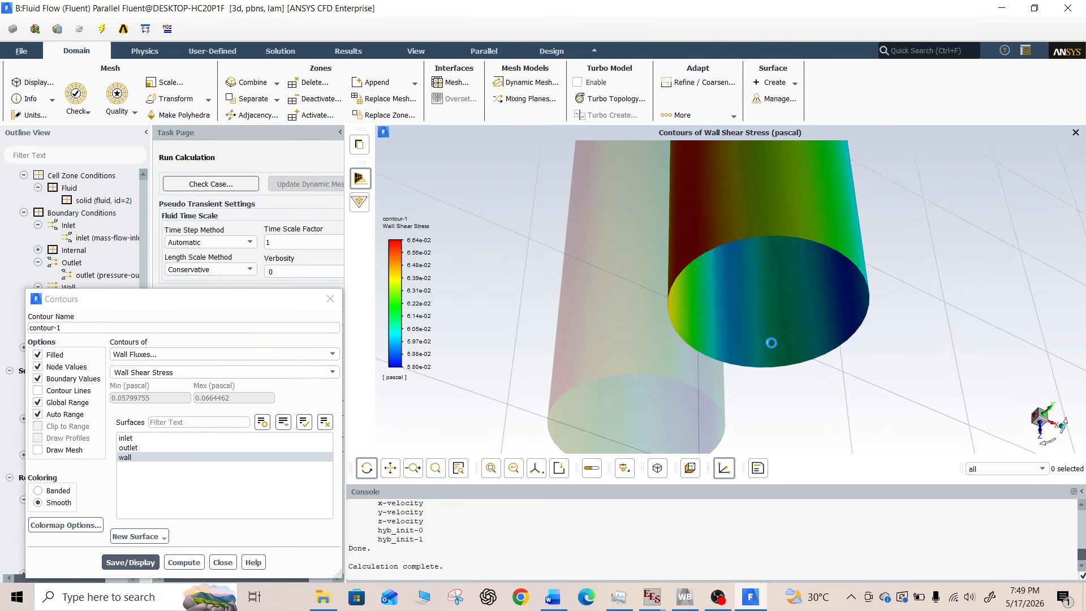
{"action": "scroll", "coordinate": [771, 341], "scroll_direction": "up", "scroll_amount": 4}
{"action": "scroll", "coordinate": [772, 341], "scroll_direction": "down", "scroll_amount": 5}
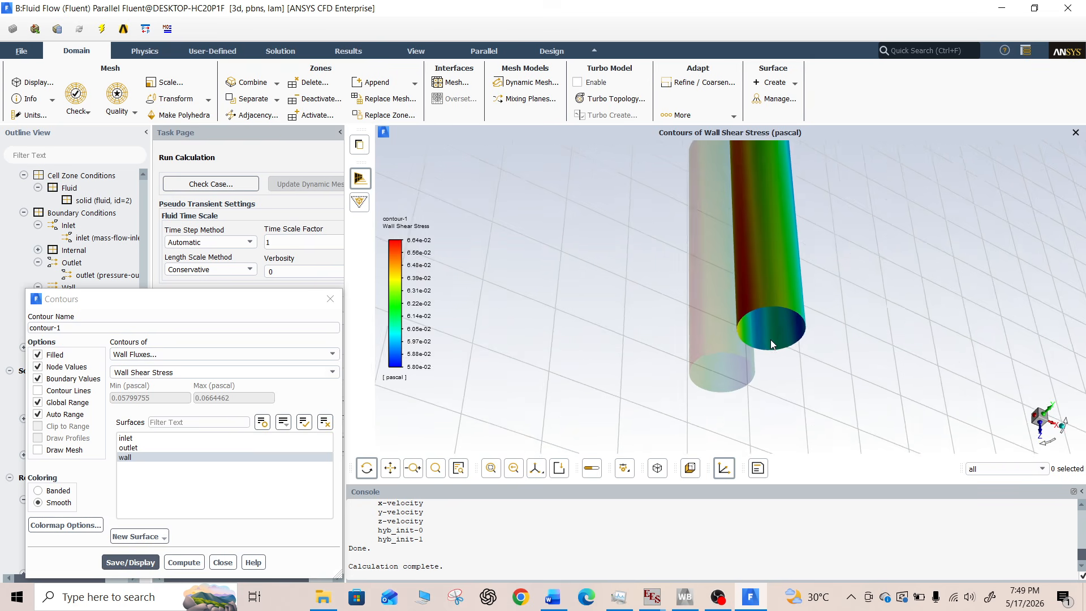
{"action": "left_click", "coordinate": [331, 299]}
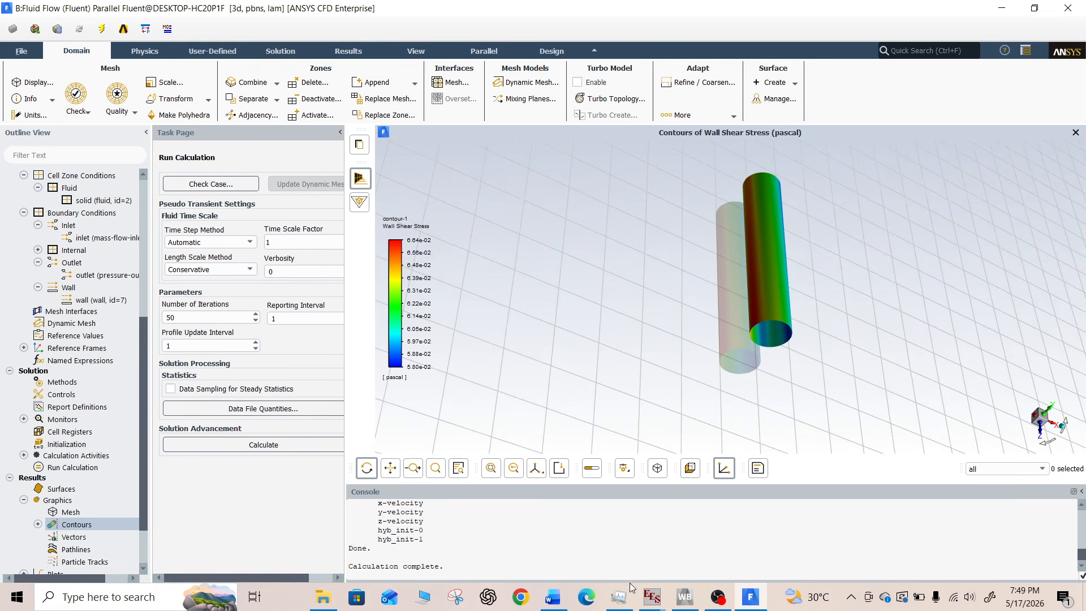
Switch to the Activity 3 document in Word and review Problem 2 and the channel flow problem above it
{"action": "left_click", "coordinate": [548, 596]}
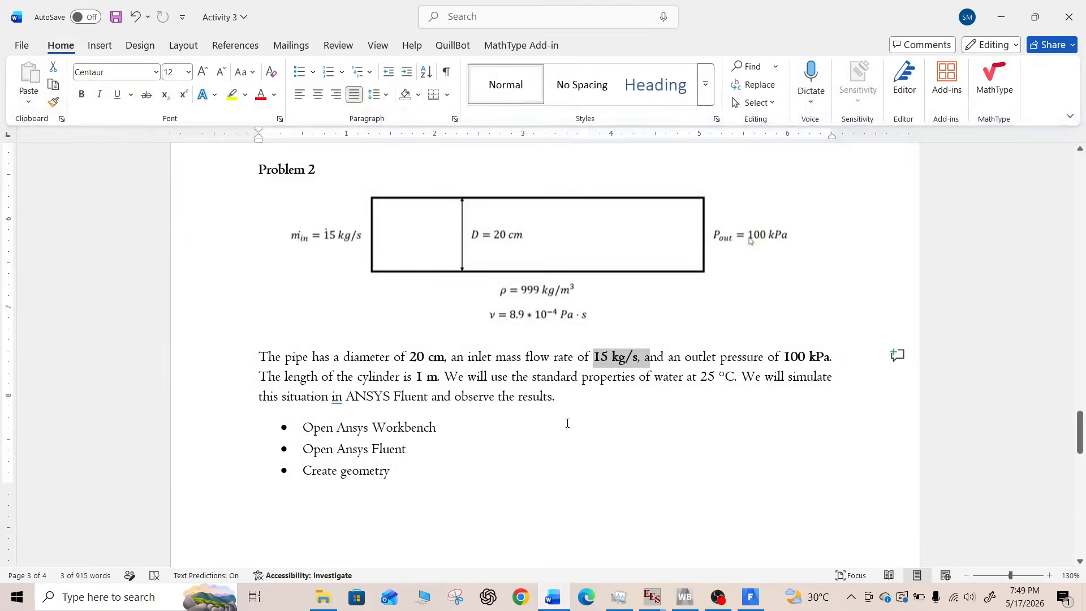
{"action": "scroll", "coordinate": [568, 422], "scroll_direction": "up", "scroll_amount": 5}
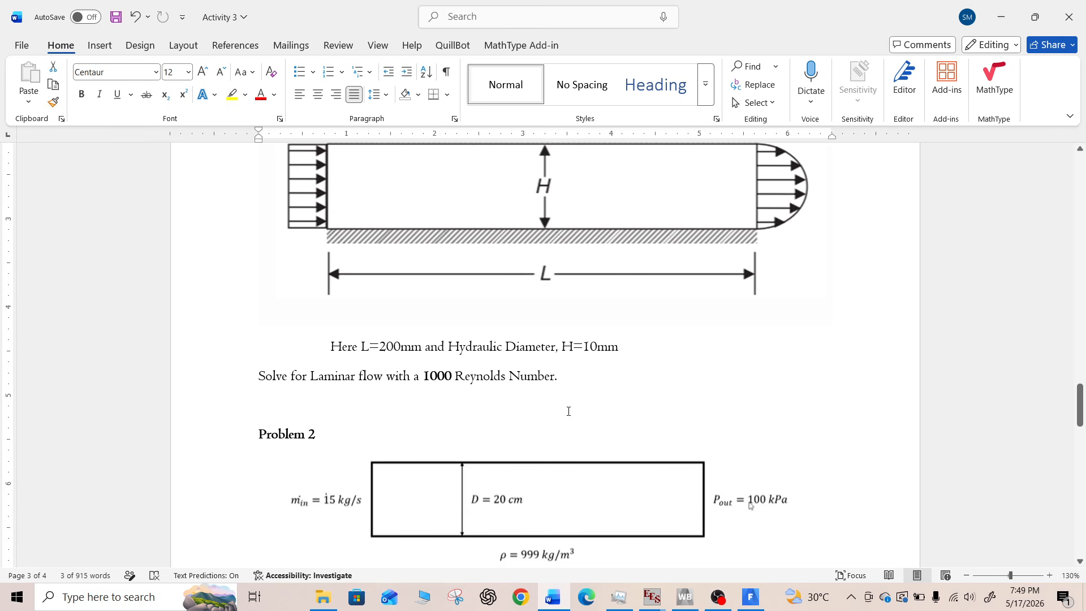
{"action": "scroll", "coordinate": [569, 416], "scroll_direction": "up", "scroll_amount": 2}
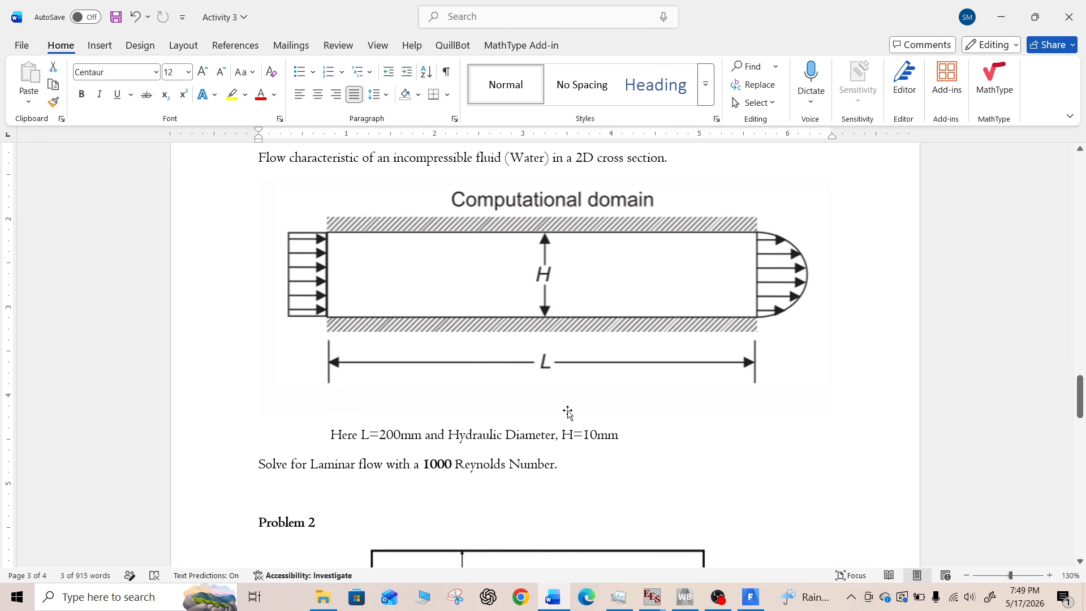